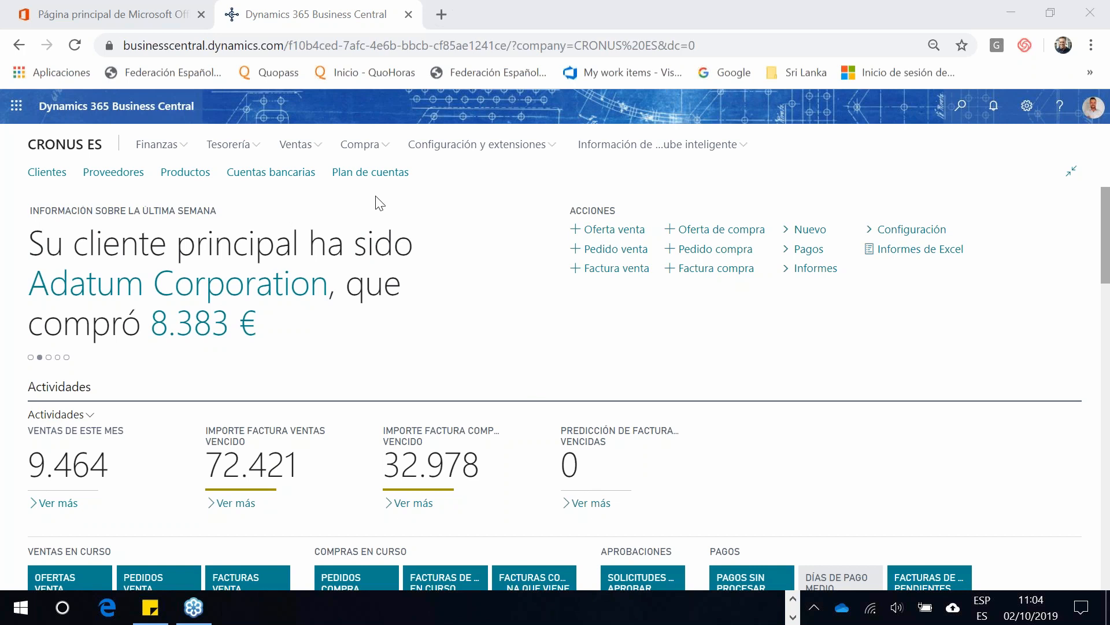
Step: Set the work area to Jefe de proyectos in the personal settings and dismiss the two notifications on its home page
{"action": "left_click", "coordinate": [1028, 105]}
{"action": "left_click", "coordinate": [928, 224]}
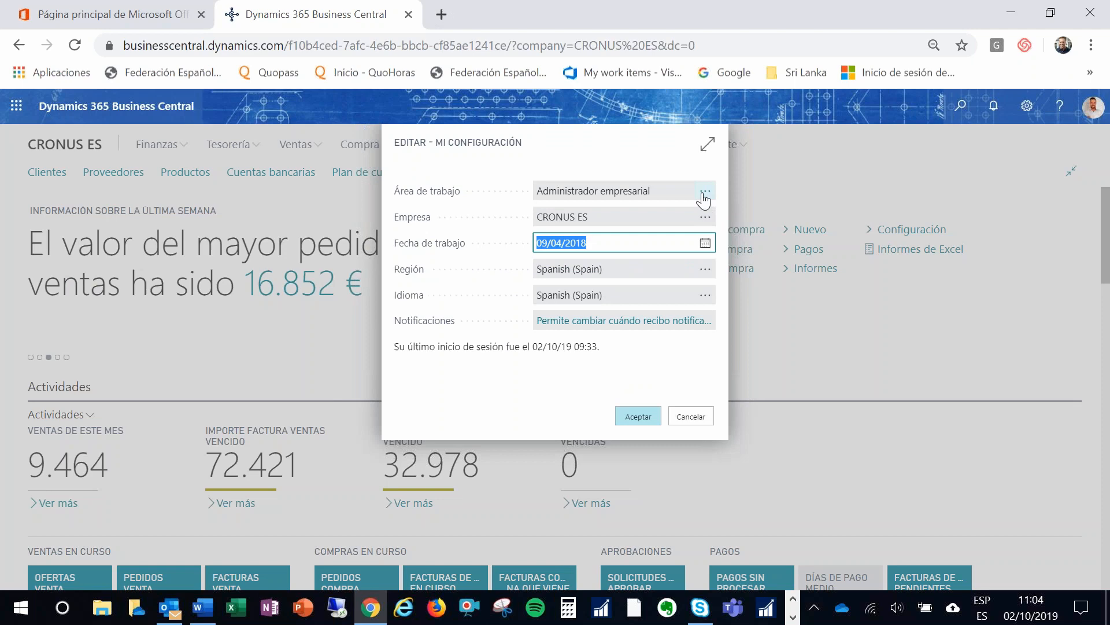
{"action": "left_click", "coordinate": [704, 197]}
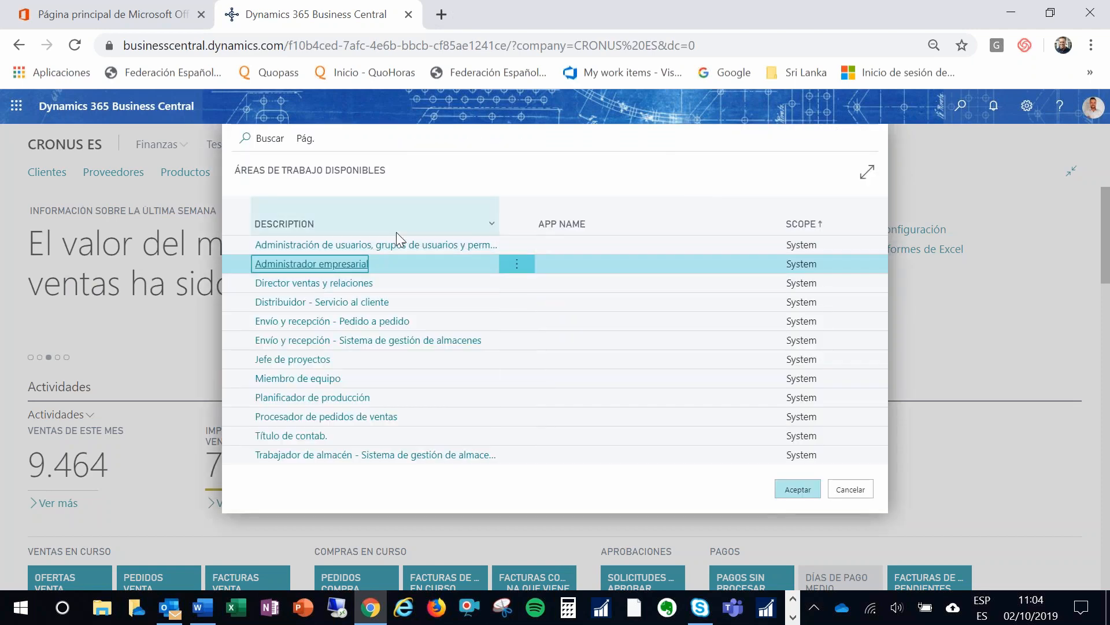
{"action": "left_click", "coordinate": [382, 364]}
{"action": "left_click", "coordinate": [792, 490]}
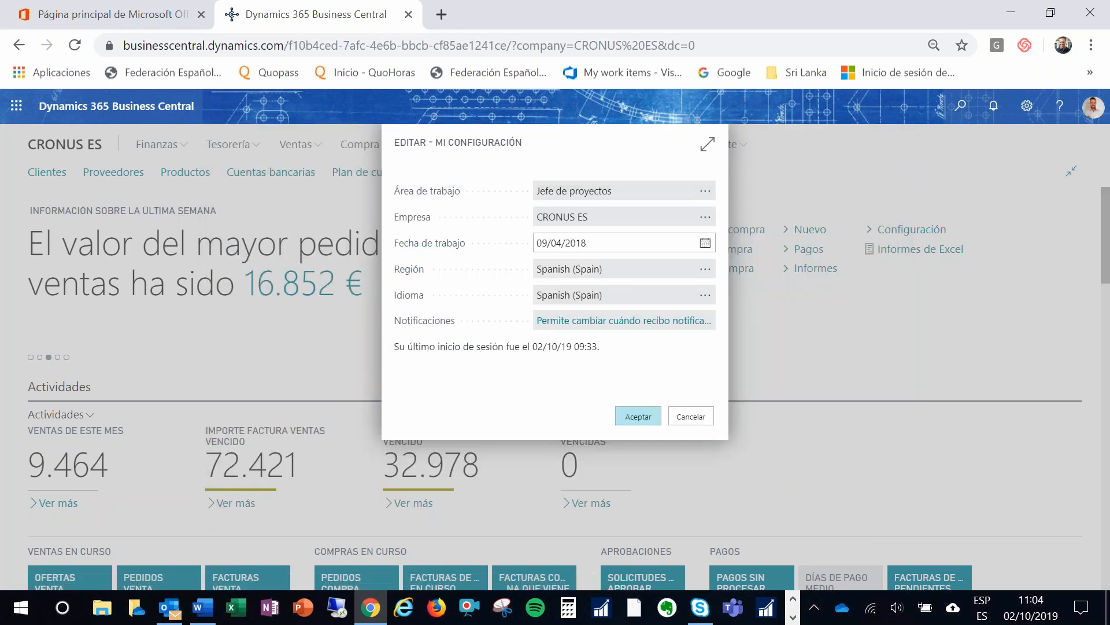
{"action": "left_click", "coordinate": [638, 416]}
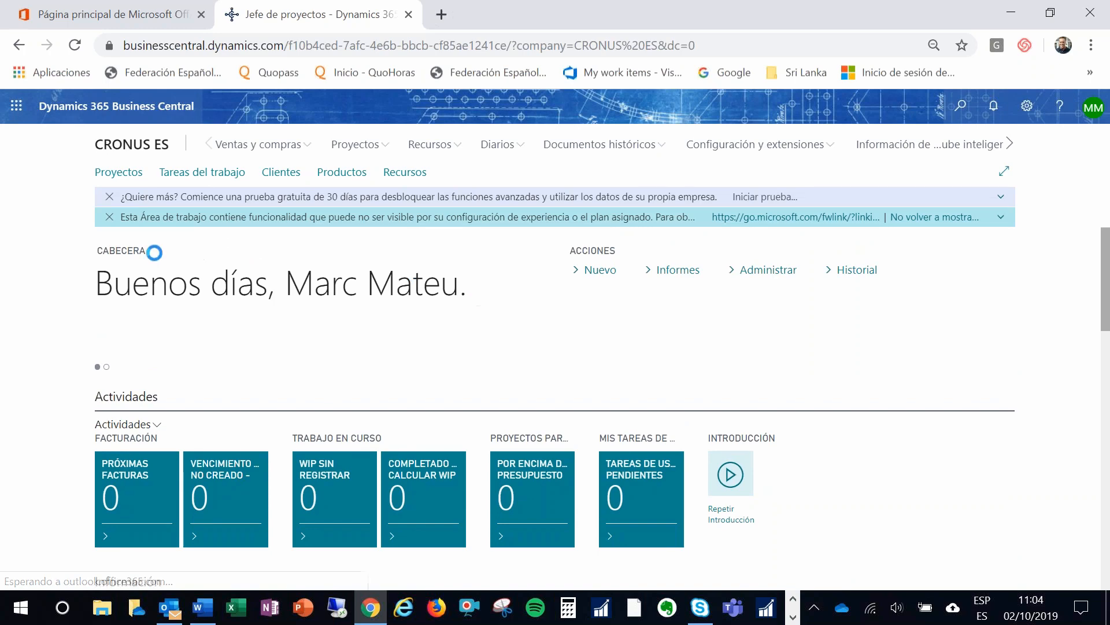
{"action": "left_click", "coordinate": [110, 217]}
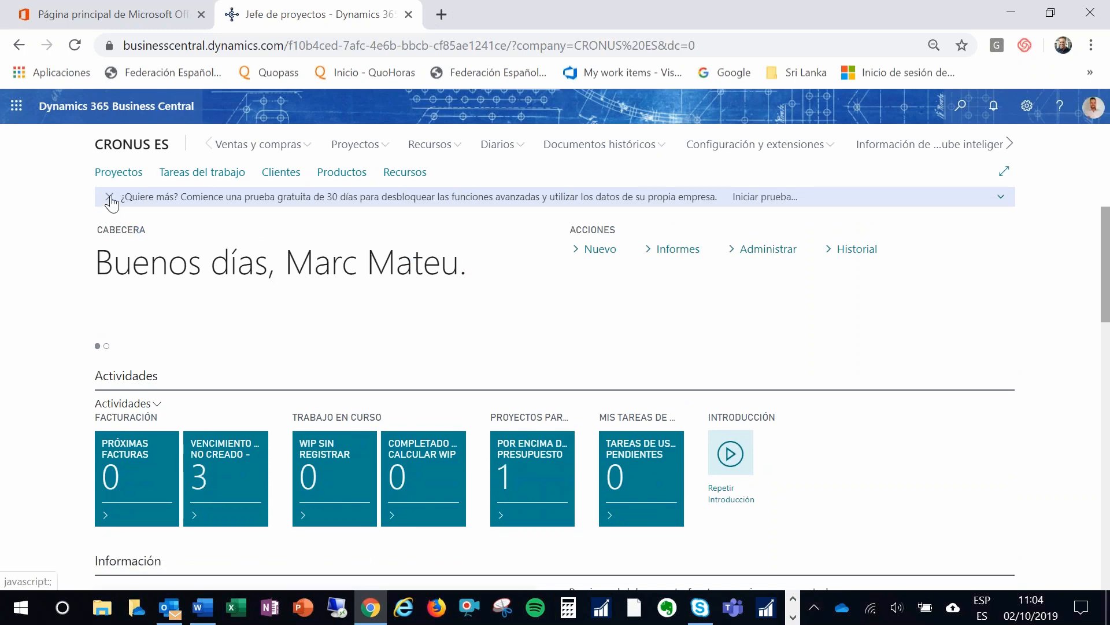
{"action": "left_click", "coordinate": [109, 197]}
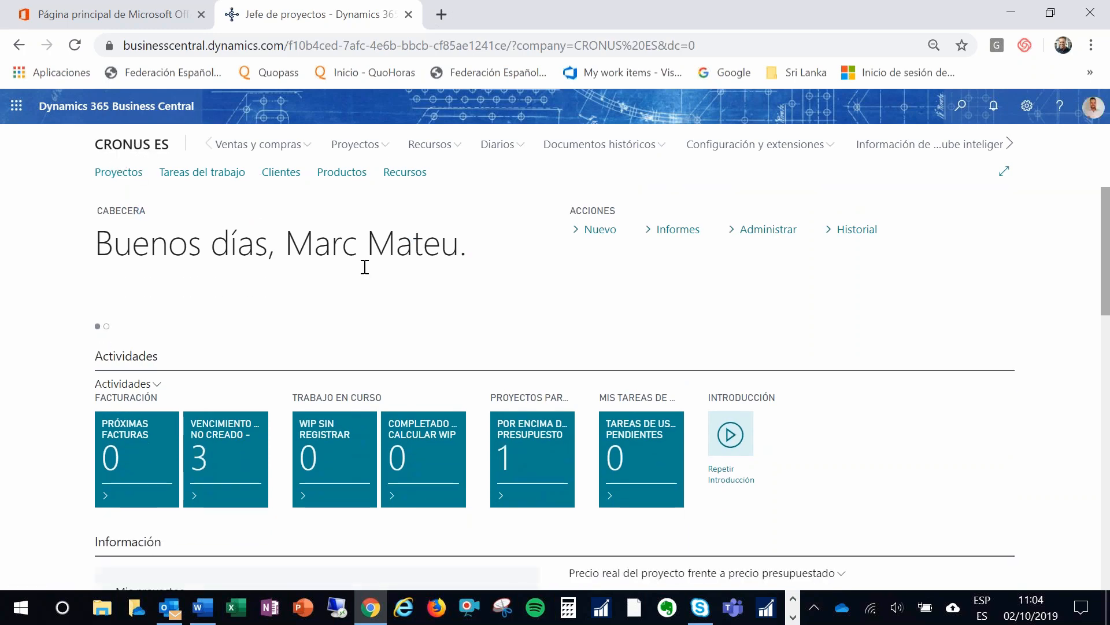
Step: Examine the project manager home page, including the activity tiles, project list, price, cost and profitability charts, and time sheet section
{"action": "scroll", "coordinate": [379, 299], "scroll_direction": "down", "scroll_amount": 2}
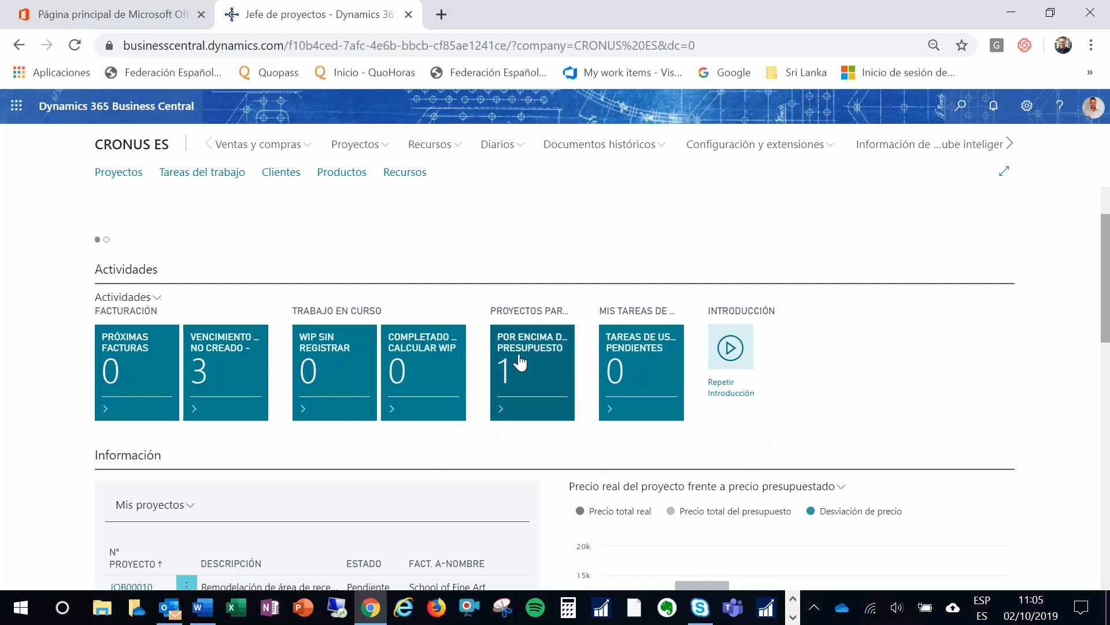
{"action": "scroll", "coordinate": [801, 367], "scroll_direction": "down", "scroll_amount": 3}
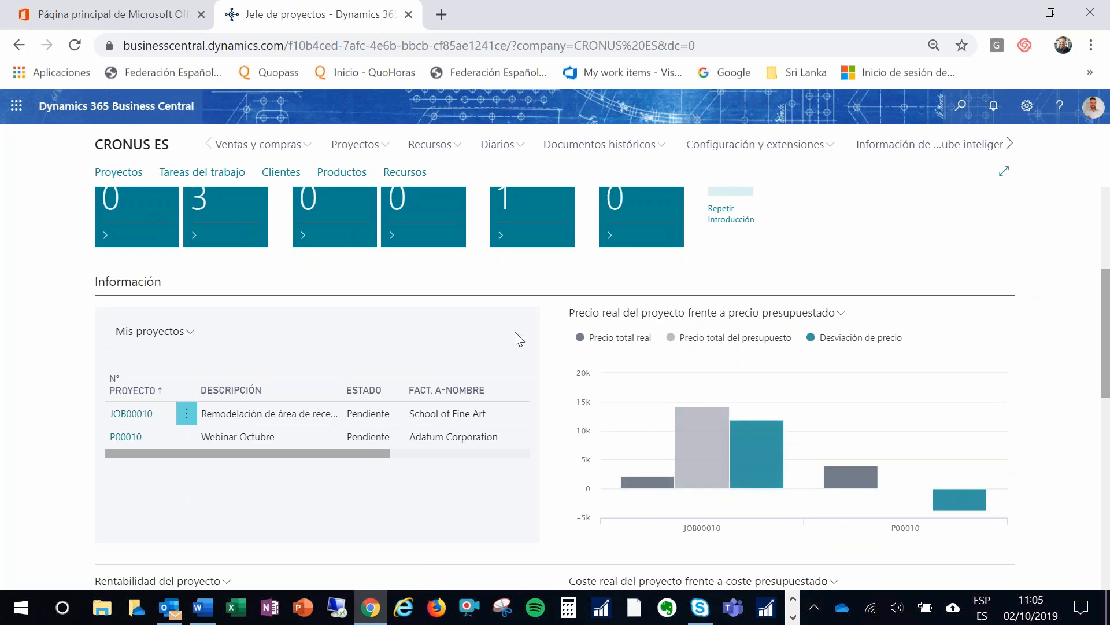
{"action": "scroll", "coordinate": [555, 395], "scroll_direction": "down", "scroll_amount": 2}
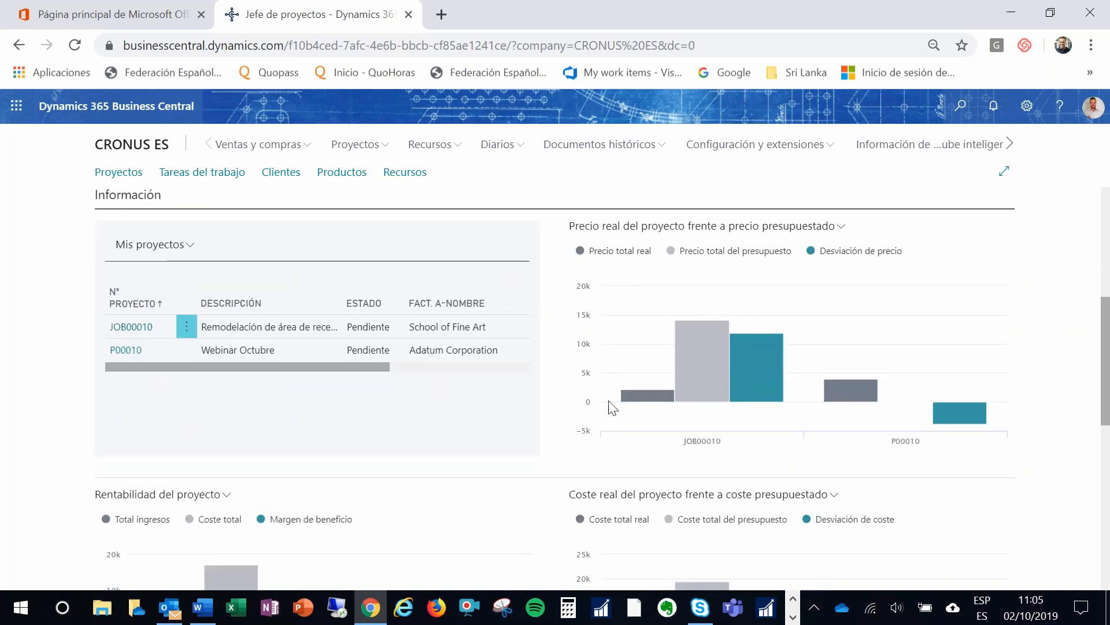
{"action": "mouse_move", "coordinate": [700, 375]}
{"action": "scroll", "coordinate": [594, 409], "scroll_direction": "down", "scroll_amount": 3}
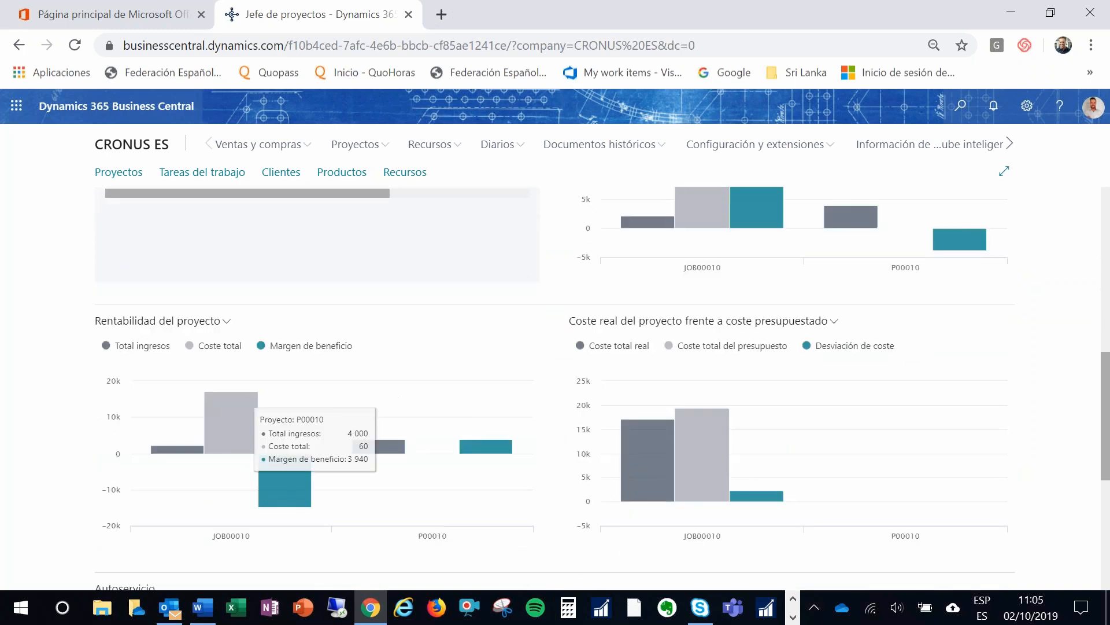
{"action": "scroll", "coordinate": [509, 327], "scroll_direction": "down", "scroll_amount": 2}
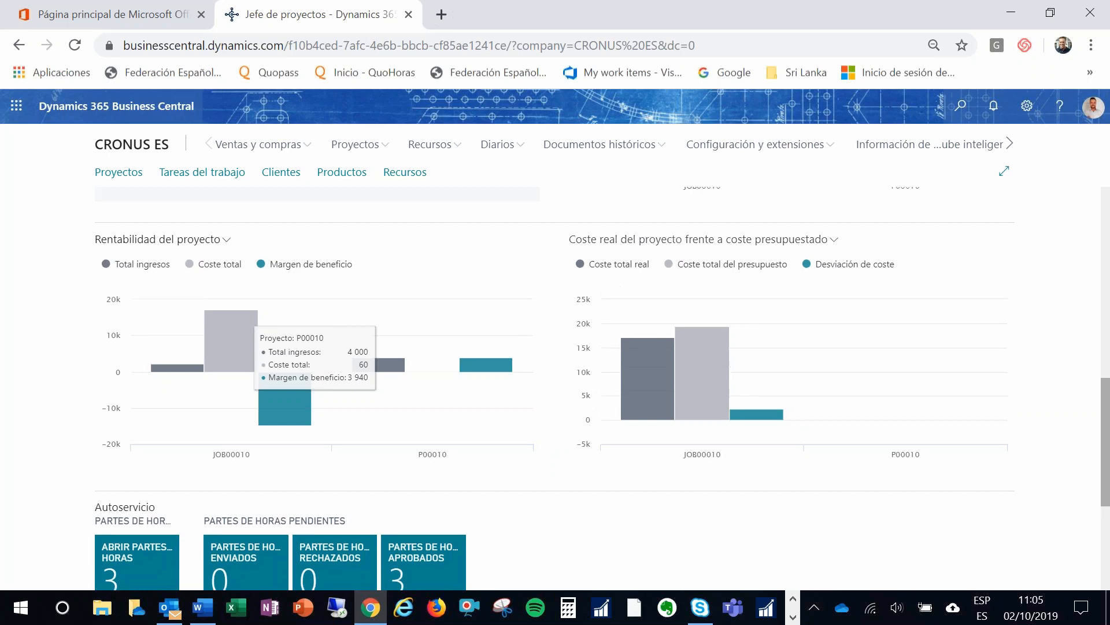
{"action": "scroll", "coordinate": [508, 214], "scroll_direction": "up", "scroll_amount": 12}
Step: Open the project card of P00010 Webinar Octubre from the Proyectos list
{"action": "left_click", "coordinate": [360, 146]}
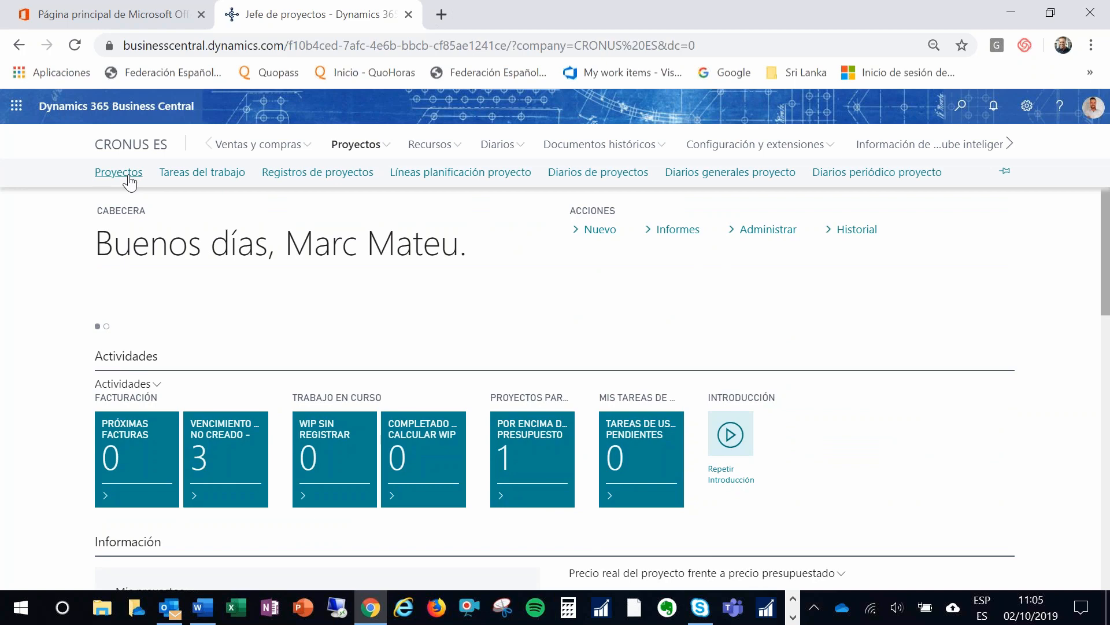
{"action": "left_click", "coordinate": [128, 179]}
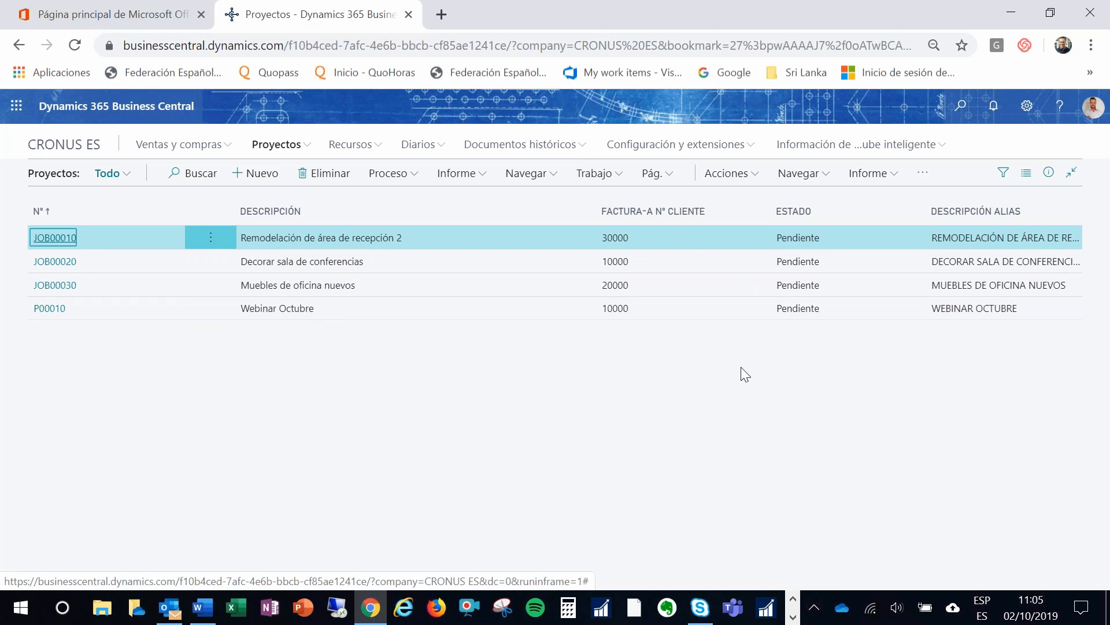
{"action": "left_click", "coordinate": [1036, 109]}
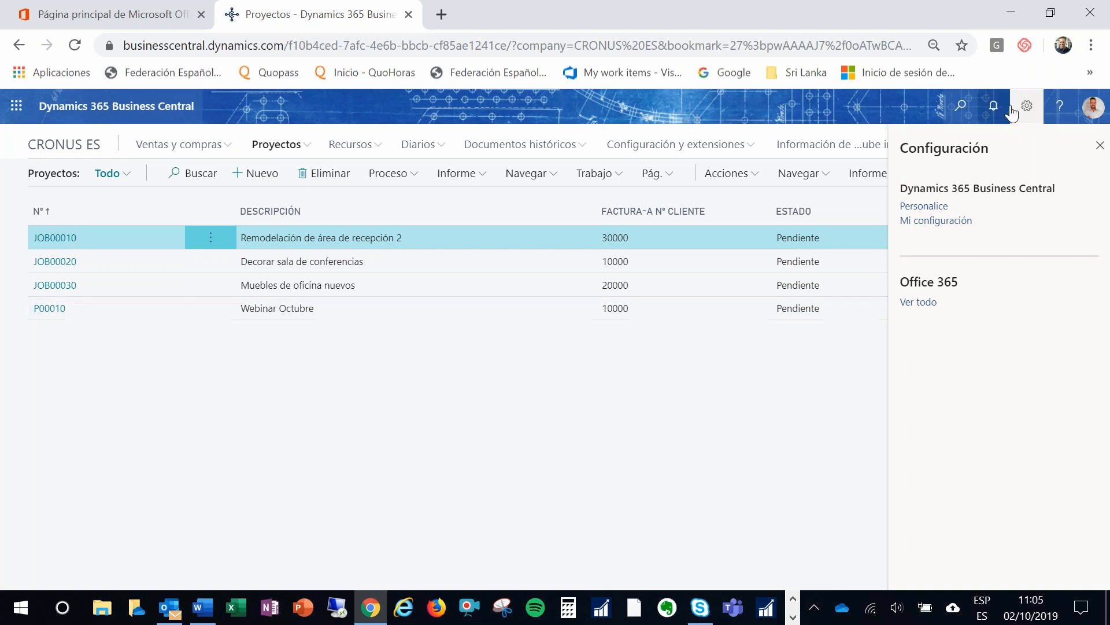
{"action": "left_click", "coordinate": [1029, 105]}
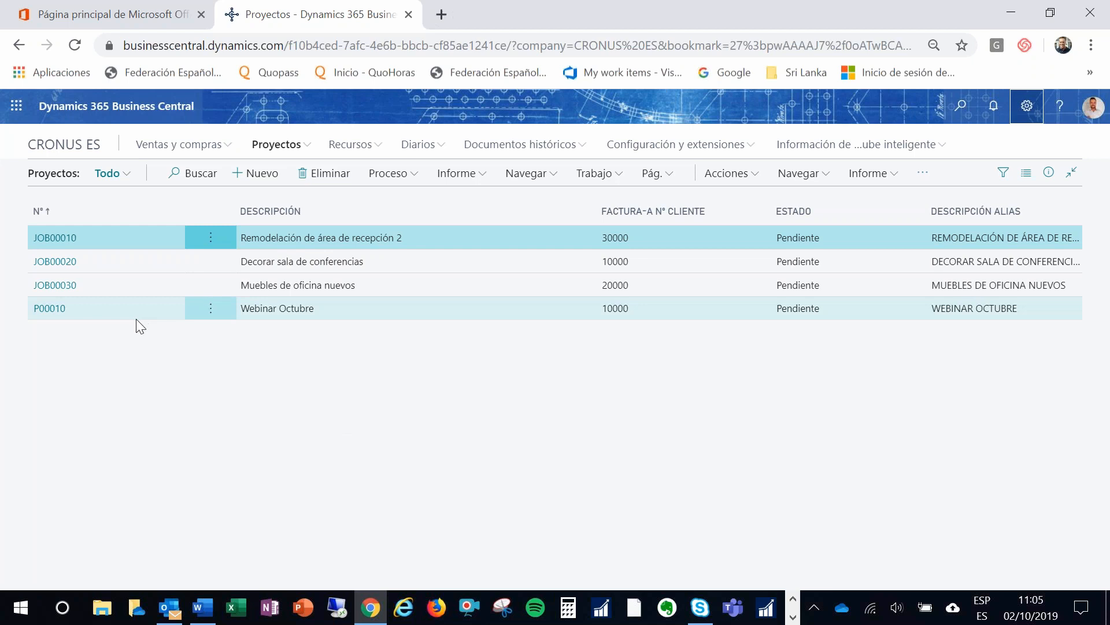
{"action": "left_click", "coordinate": [84, 317]}
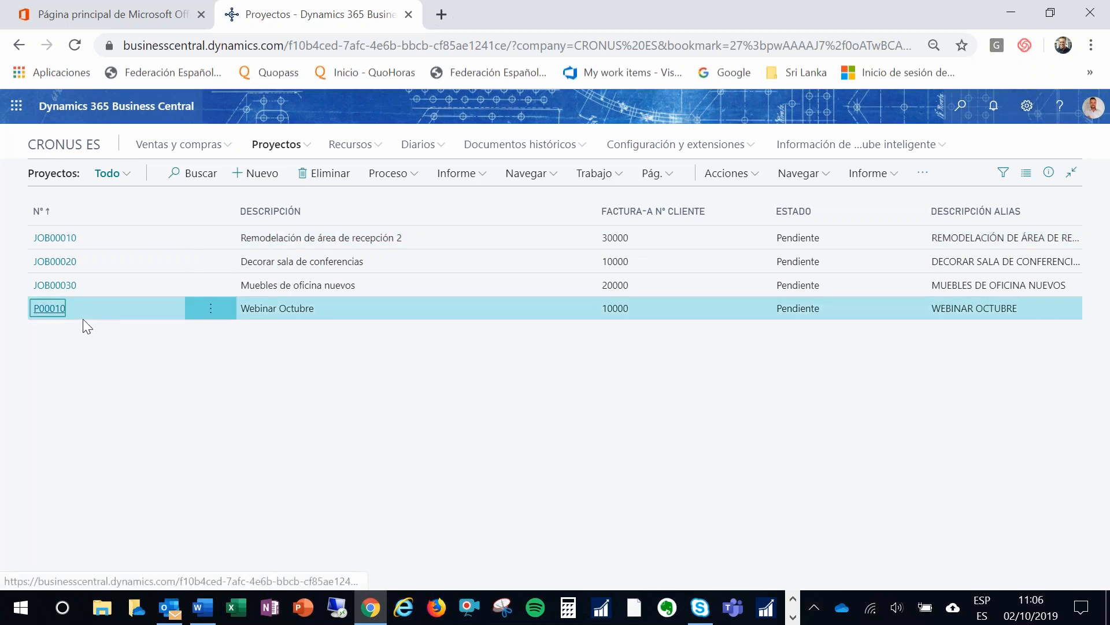
{"action": "left_click", "coordinate": [54, 311]}
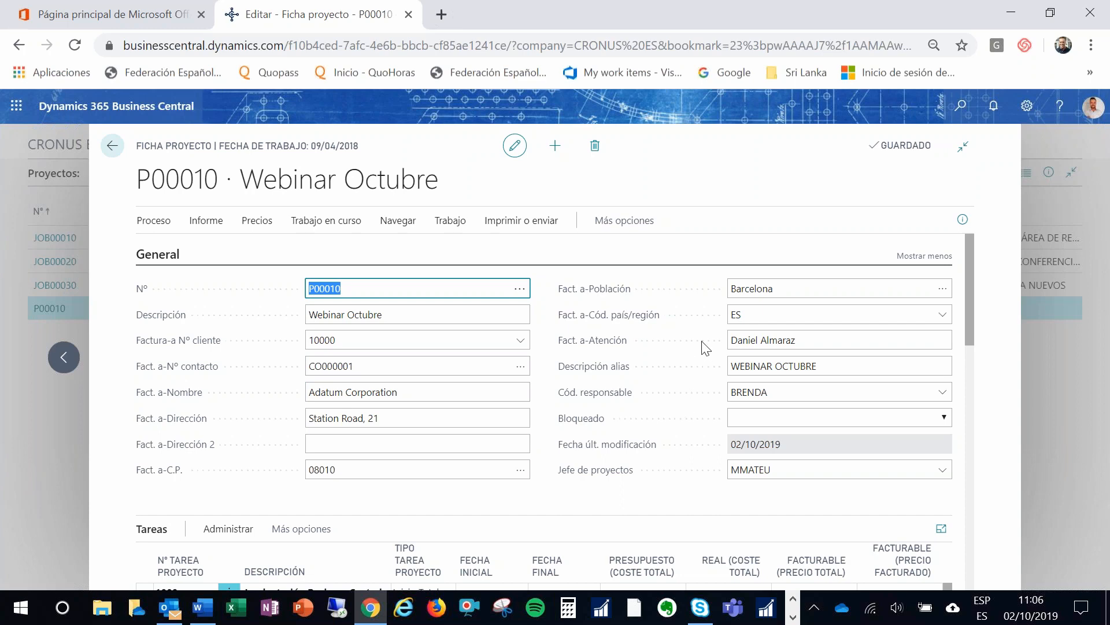
Step: Check the options available for Cód. responsable and Jefe de proyectos on the project card, keeping the current selections
{"action": "left_click", "coordinate": [819, 387]}
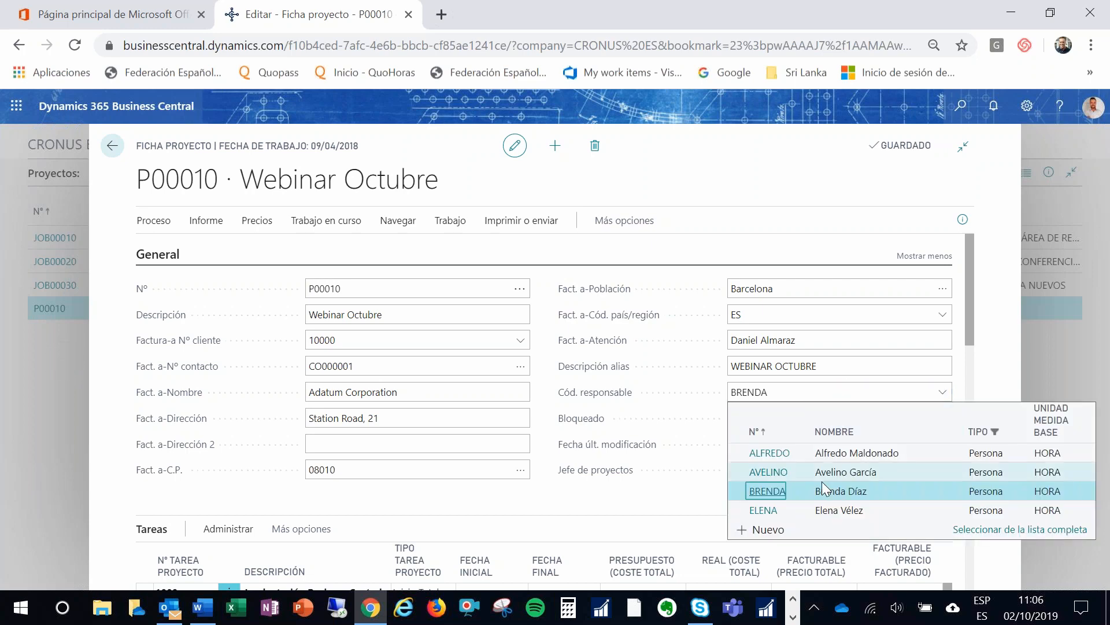
{"action": "left_click", "coordinate": [855, 491]}
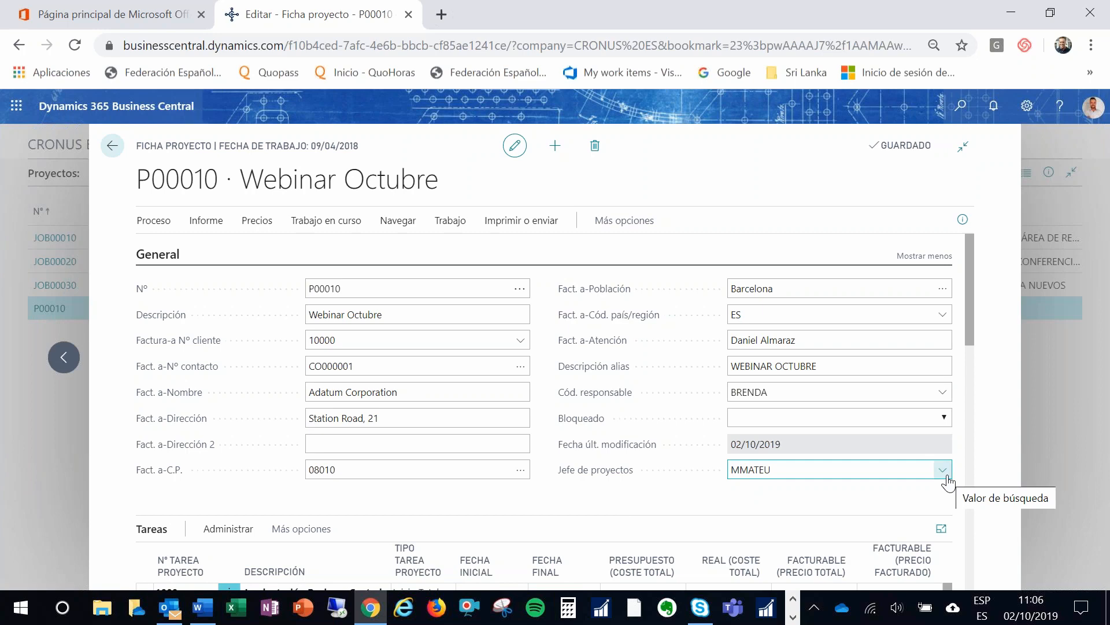
{"action": "left_click", "coordinate": [945, 476]}
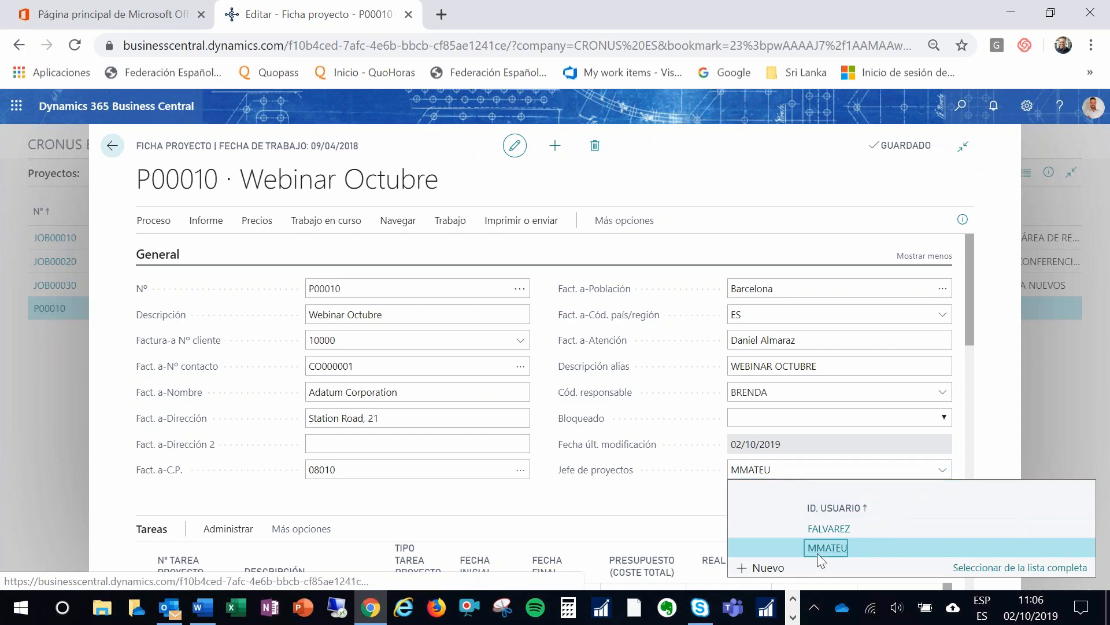
{"action": "left_click", "coordinate": [888, 545]}
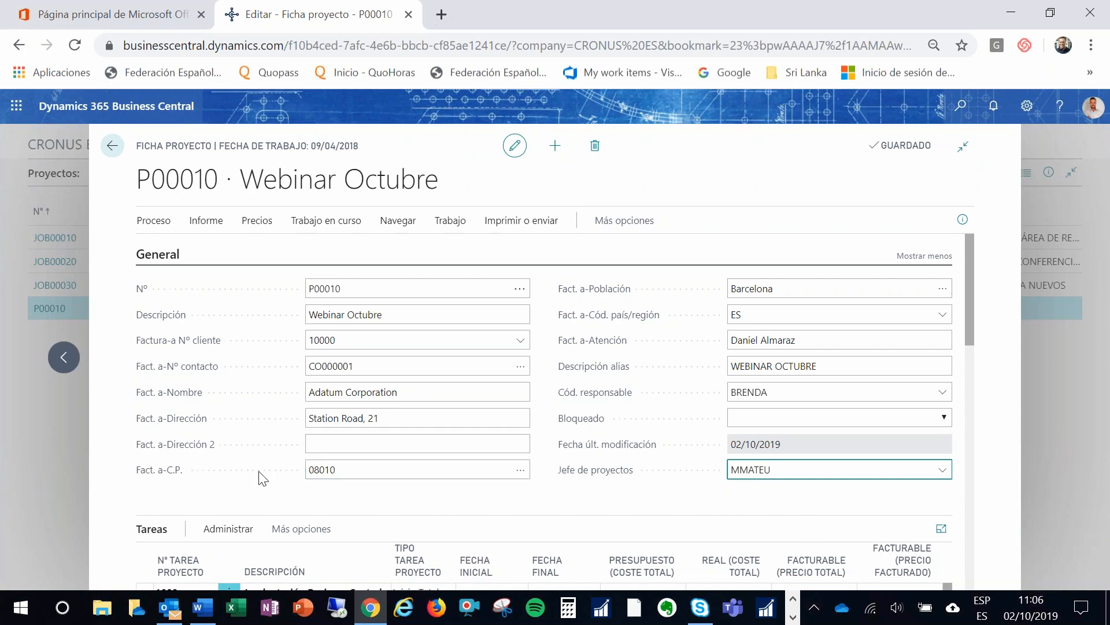
Step: Review the task lines in the Tareas section of the project card and return to the project list
{"action": "scroll", "coordinate": [543, 405], "scroll_direction": "down", "scroll_amount": 1}
{"action": "scroll", "coordinate": [243, 440], "scroll_direction": "down", "scroll_amount": 2}
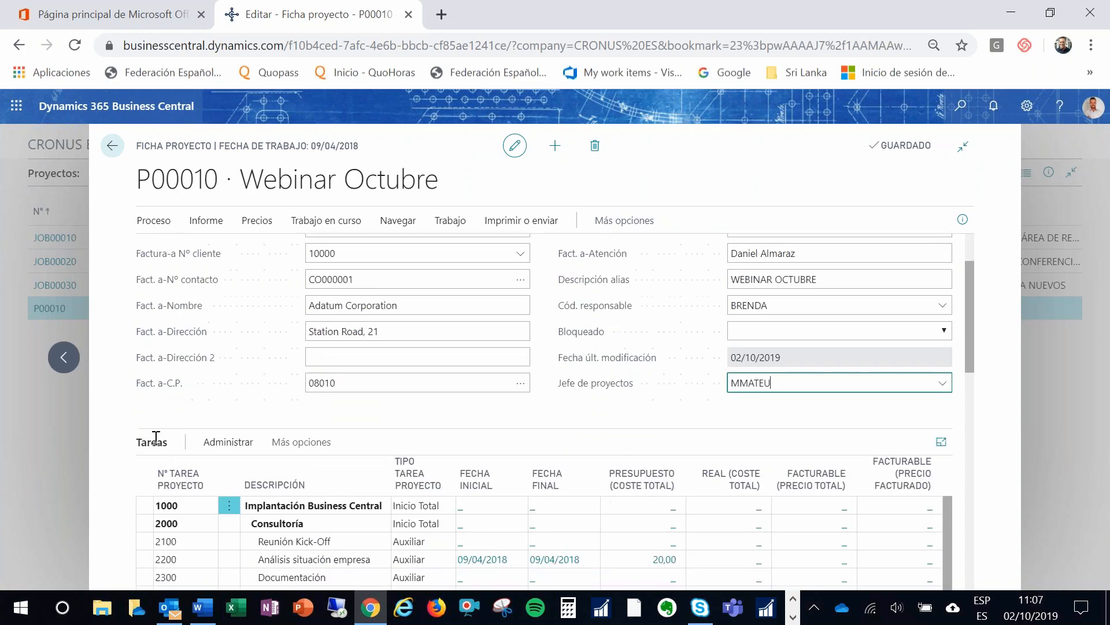
{"action": "scroll", "coordinate": [264, 469], "scroll_direction": "down", "scroll_amount": 3}
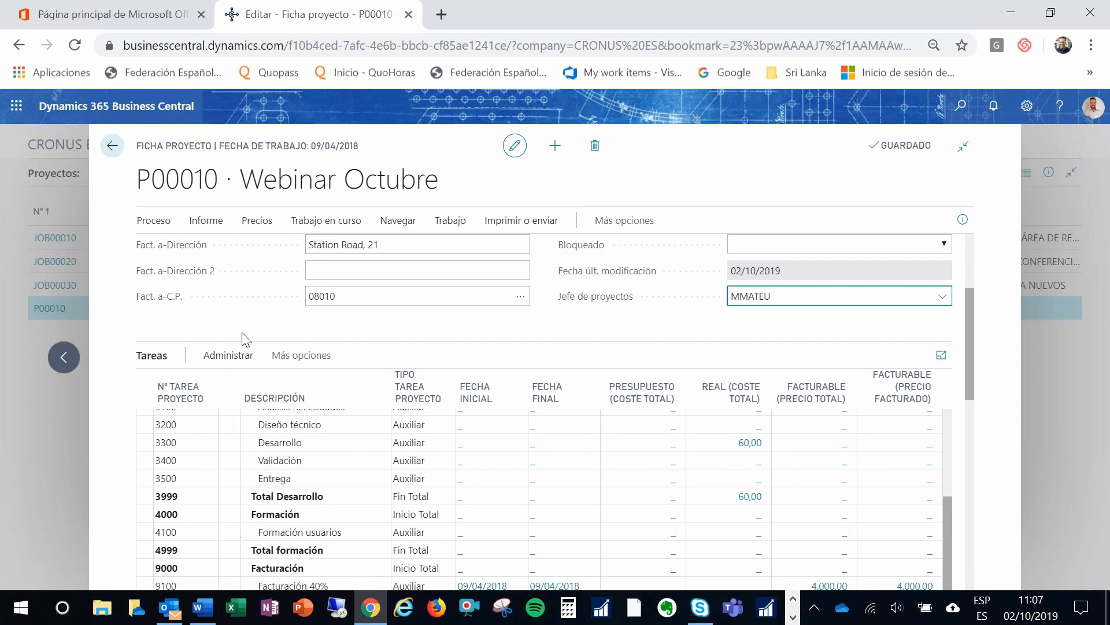
{"action": "left_click", "coordinate": [115, 152]}
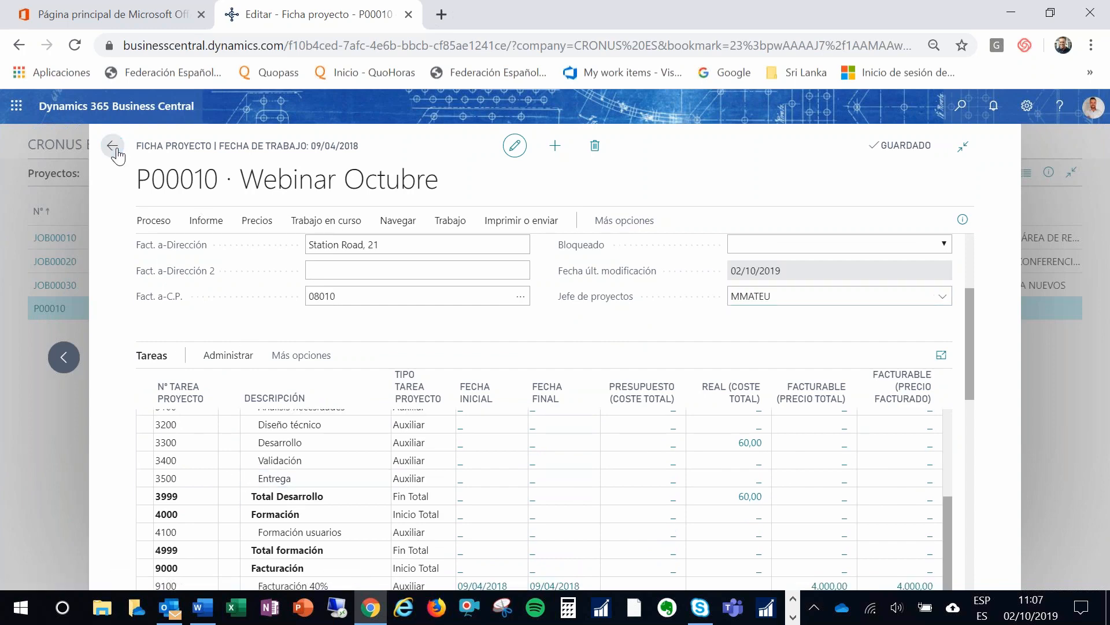
Step: Open the Líneas tarea proyecto page for the Webinar Octubre project
{"action": "left_click", "coordinate": [387, 175]}
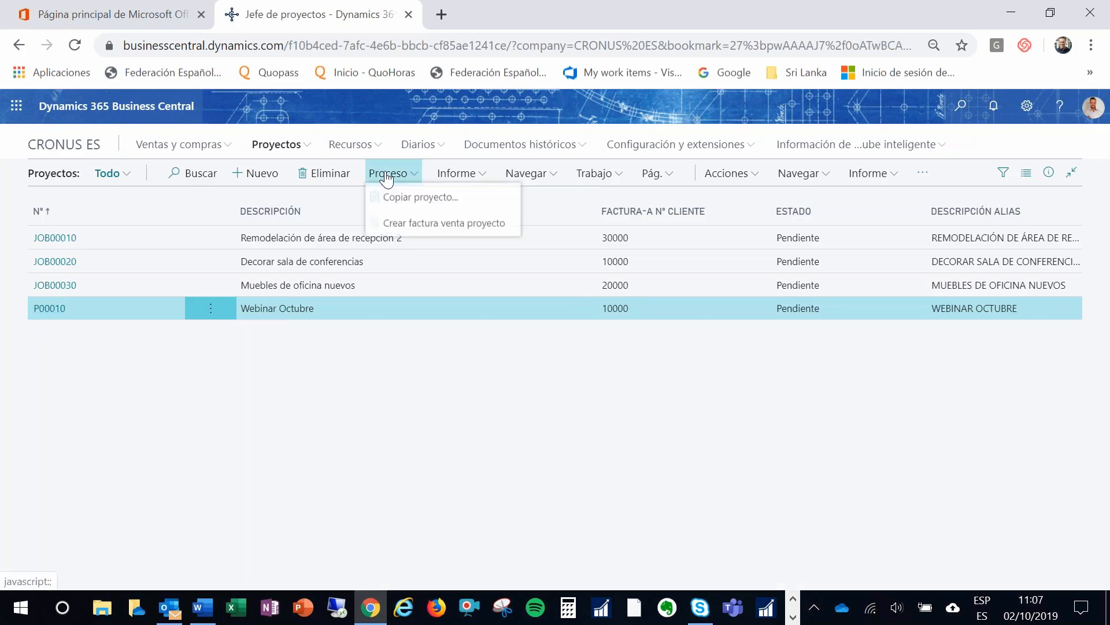
{"action": "left_click", "coordinate": [518, 172]}
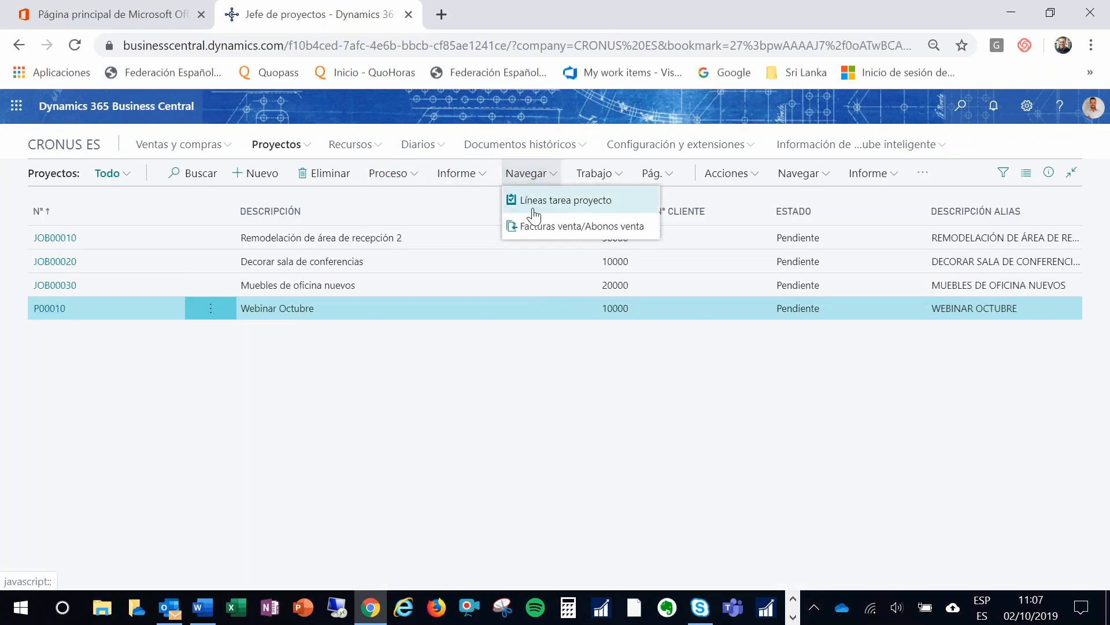
{"action": "left_click", "coordinate": [533, 203]}
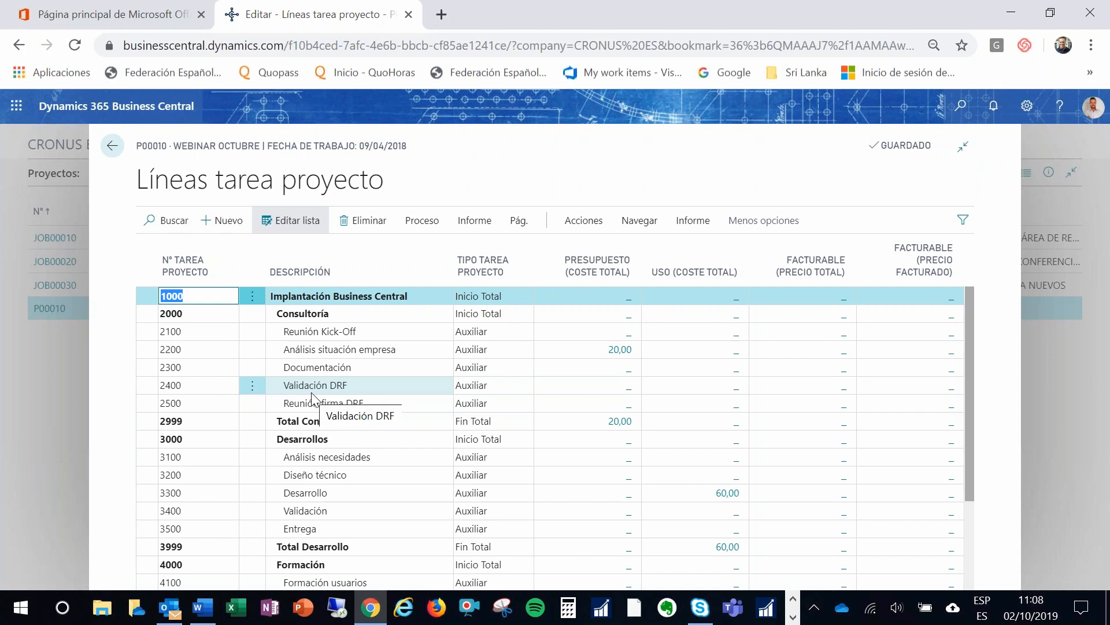
Step: Open the Líneas planificación proyecto of task 2200 Análisis situación empresa and review the existing resource line
{"action": "left_click", "coordinate": [149, 352]}
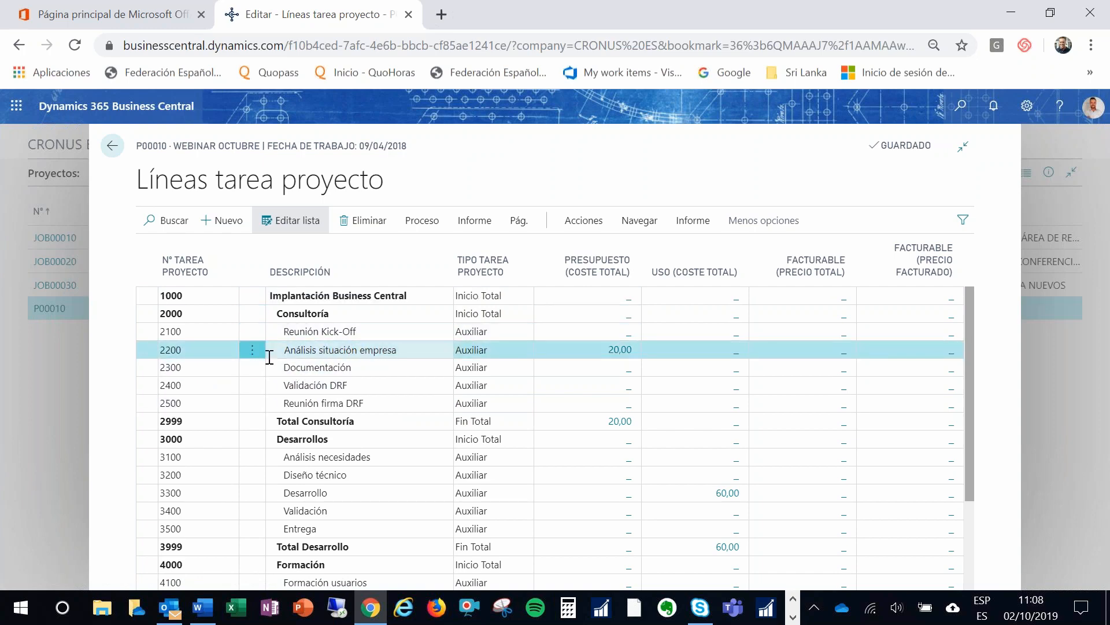
{"action": "left_click", "coordinate": [420, 222]}
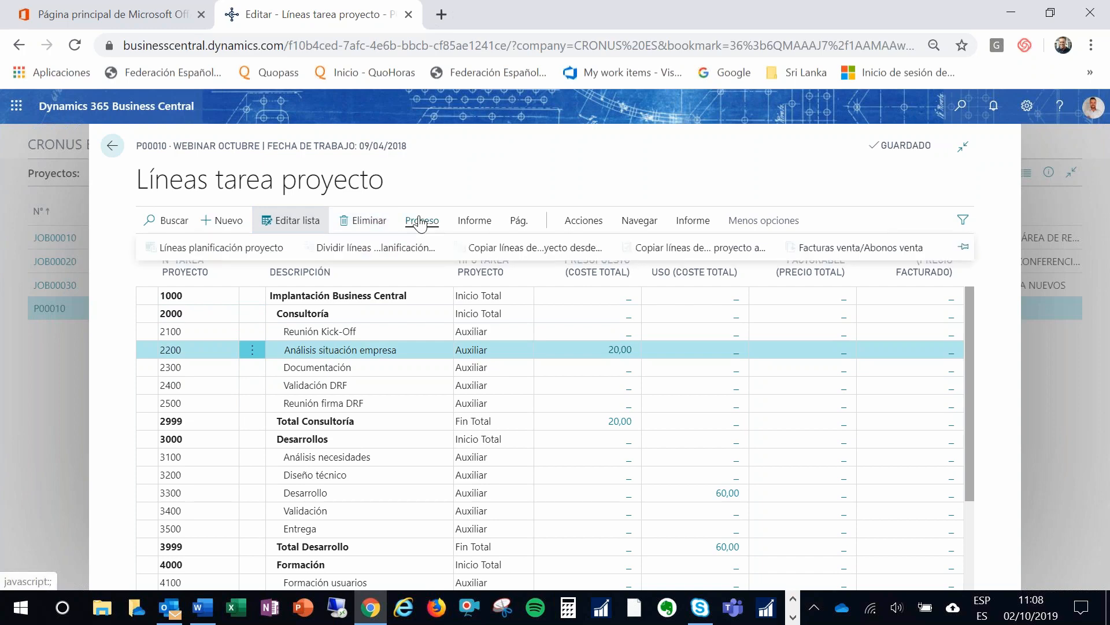
{"action": "left_click", "coordinate": [197, 249]}
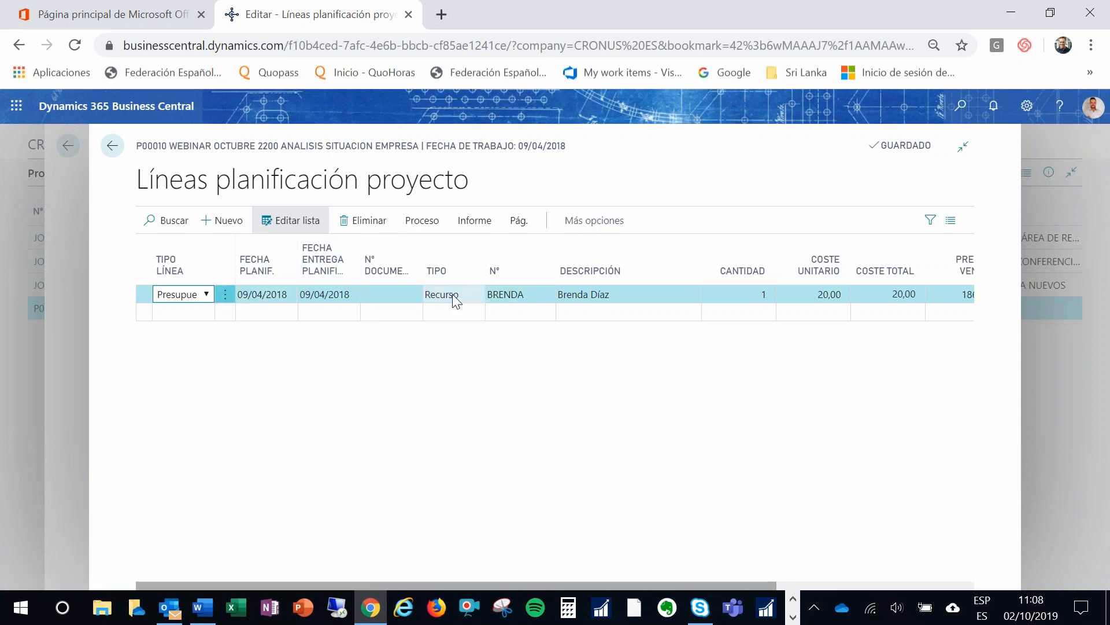
{"action": "left_click", "coordinate": [740, 295]}
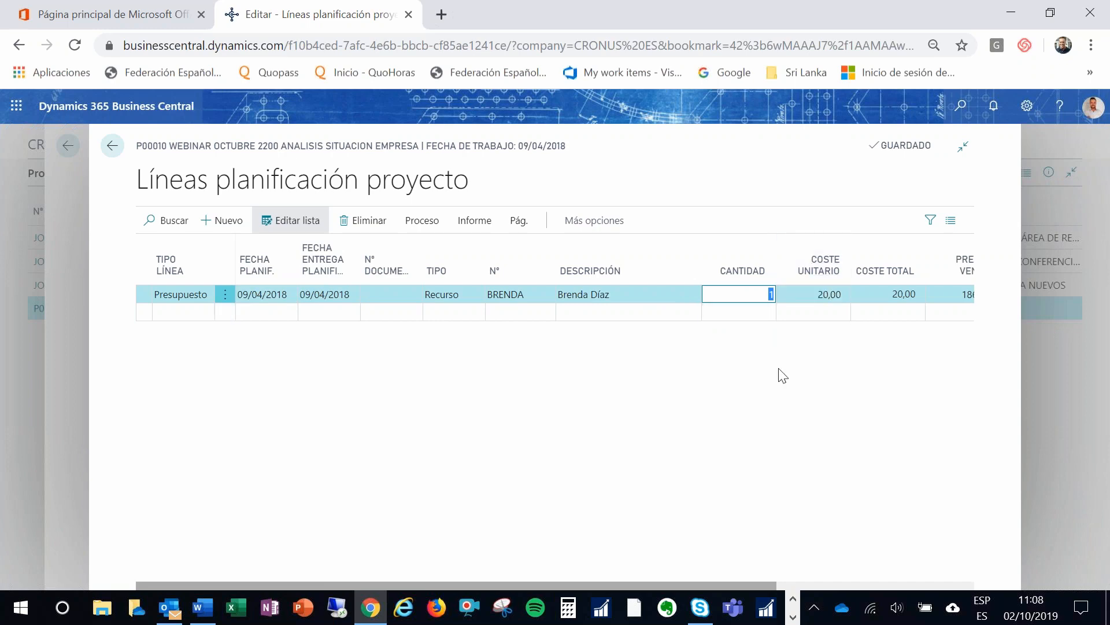
{"action": "left_click_drag", "start_coordinate": [693, 584], "coordinate": [769, 564]}
Step: Add a second Presupuesto planning line of type Producto with item 1896-S below the existing resource line
{"action": "left_click", "coordinate": [208, 317]}
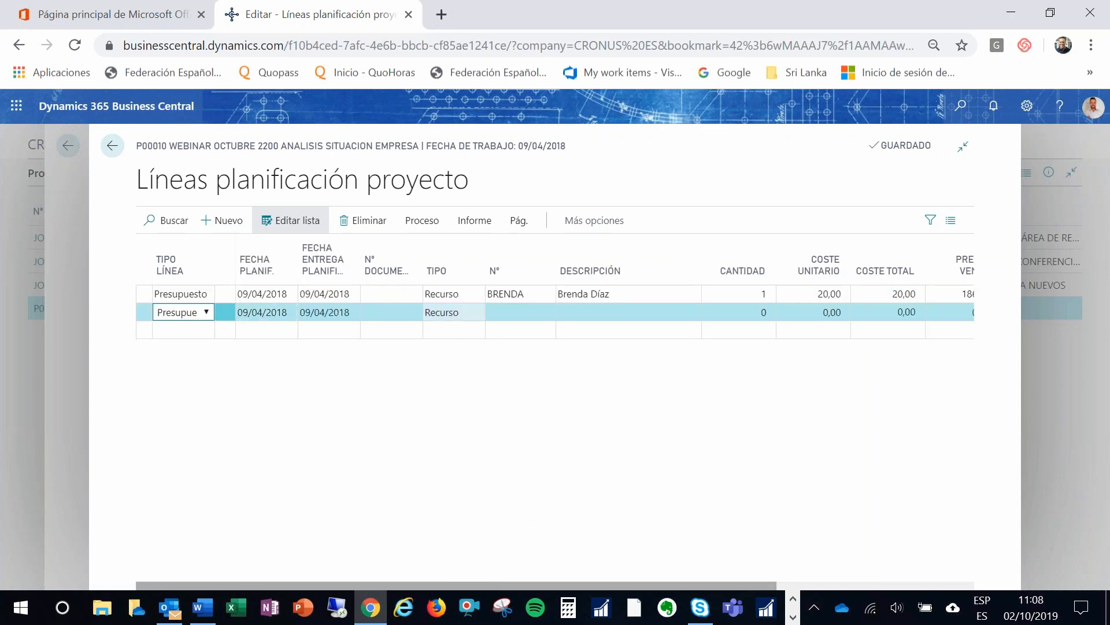
{"action": "left_click", "coordinate": [477, 313]}
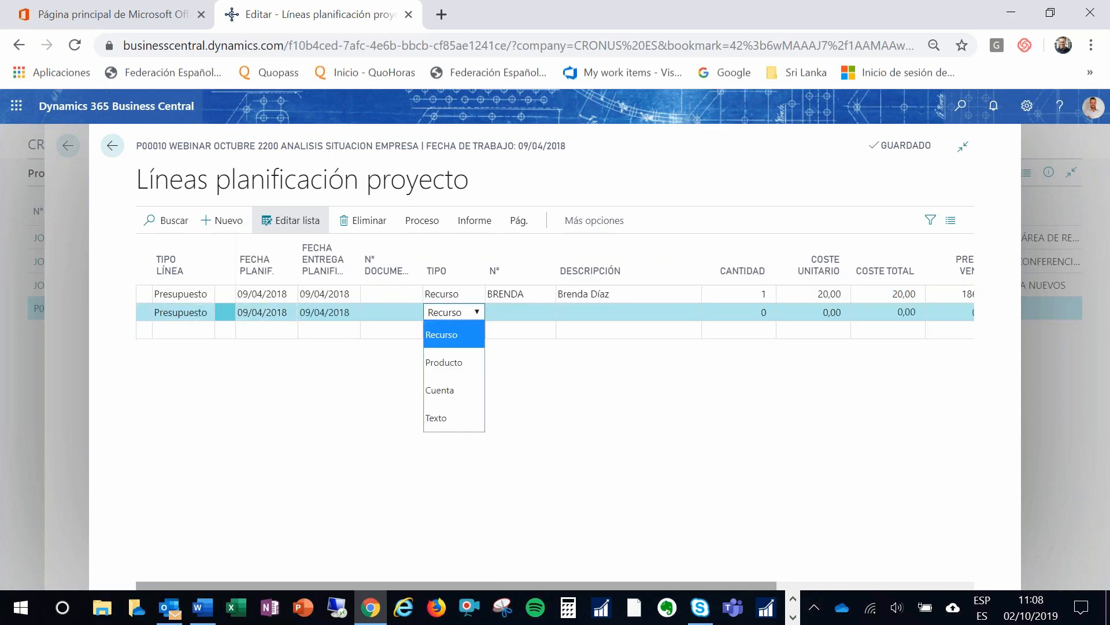
{"action": "left_click", "coordinate": [459, 363]}
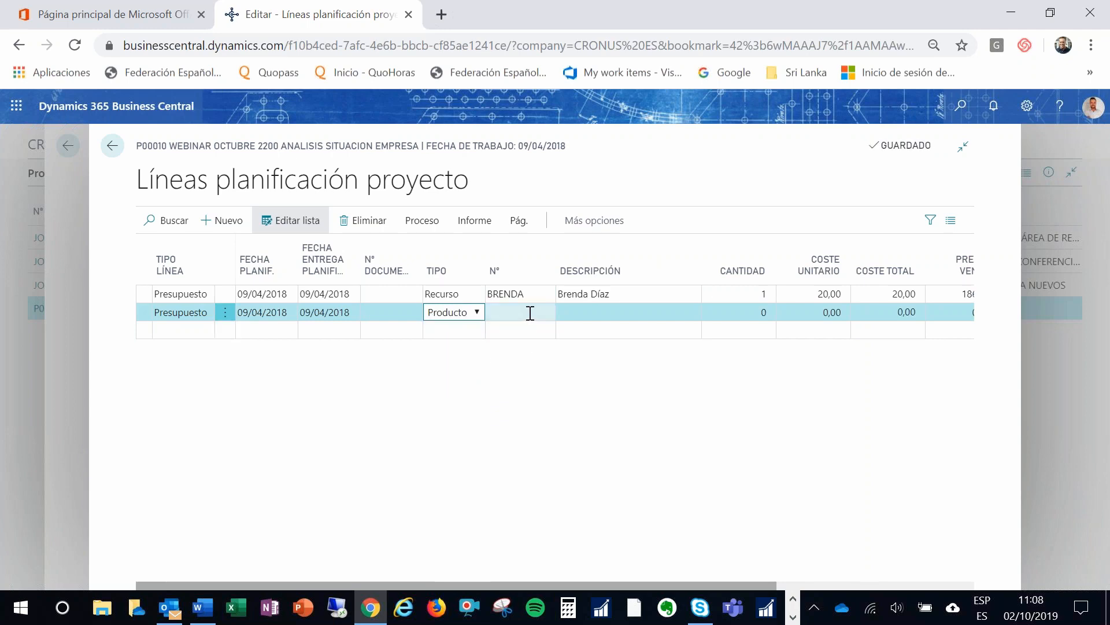
{"action": "left_click", "coordinate": [530, 313]}
{"action": "key", "text": "alt+Down"}
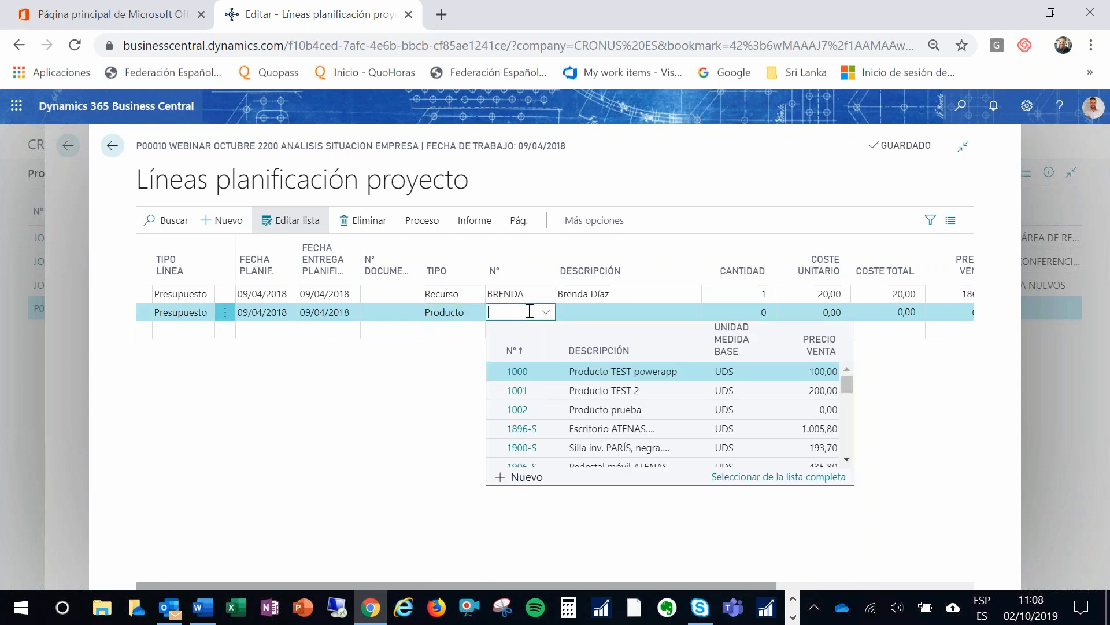
{"action": "left_click", "coordinate": [604, 428]}
{"action": "key", "text": "Tab"}
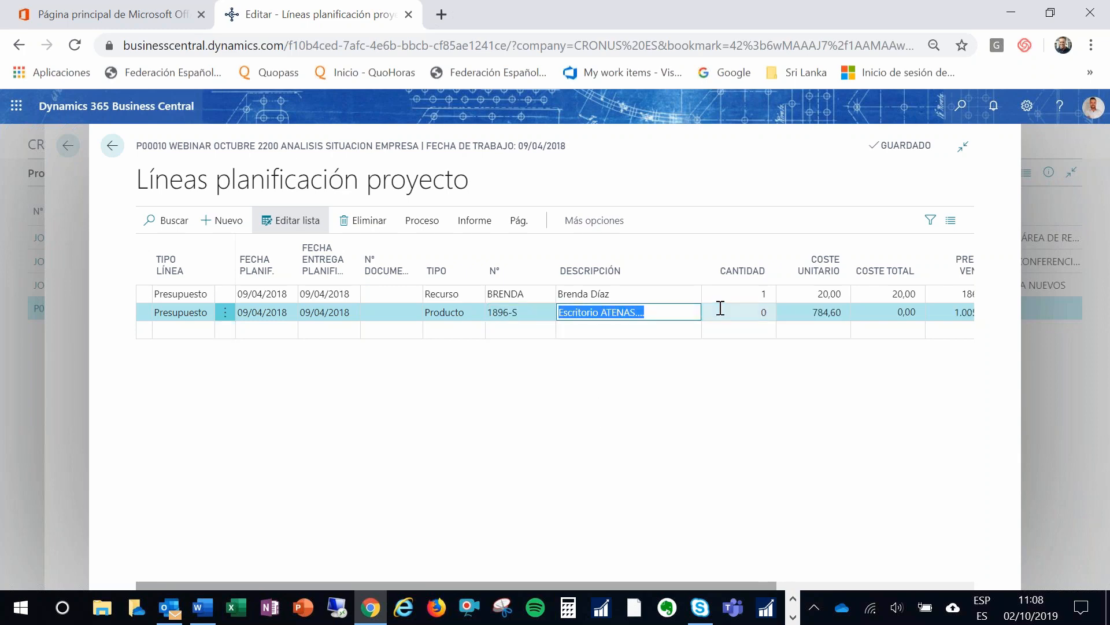
Step: Change the product line's description to Licencias and set its Cantidad to 10
{"action": "type", "text": "Licenci"}
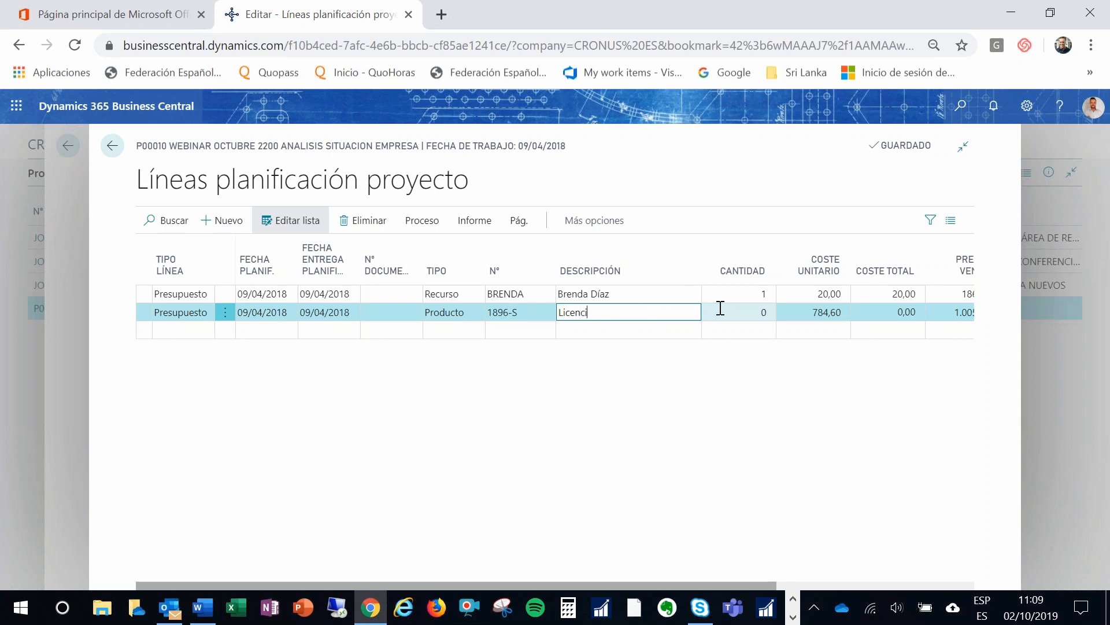
{"action": "type", "text": "as"}
{"action": "key", "text": "Tab"}
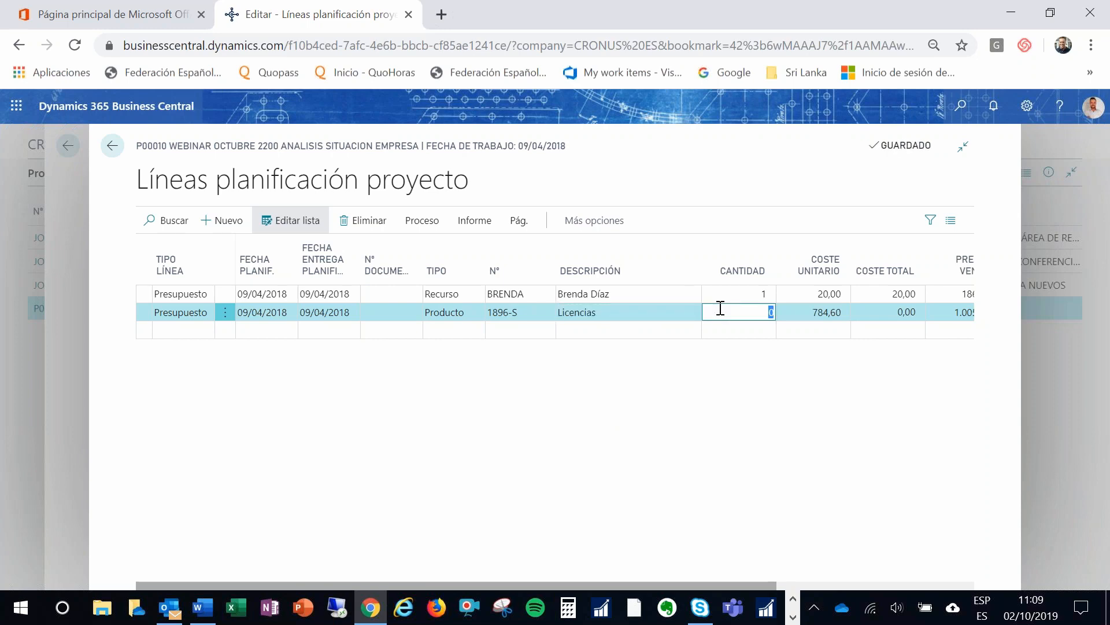
{"action": "type", "text": "10"}
{"action": "key", "text": "Tab"}
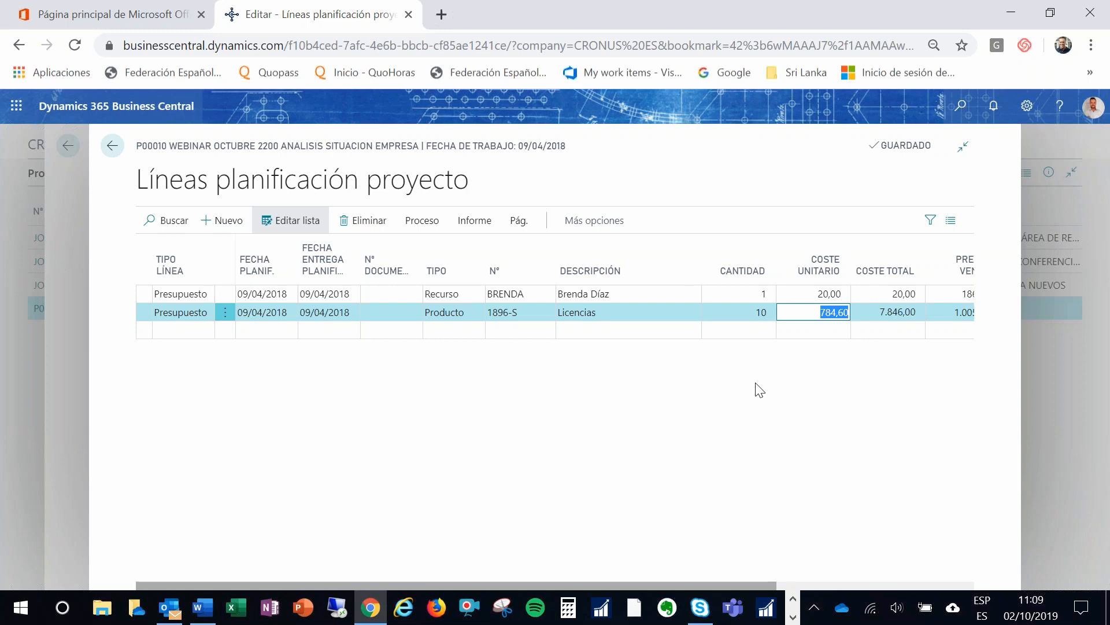
Step: Set the Licencias line's Coste unitario to 60 and clear its Precio venta
{"action": "type", "text": "60"}
{"action": "key", "text": "Tab"}
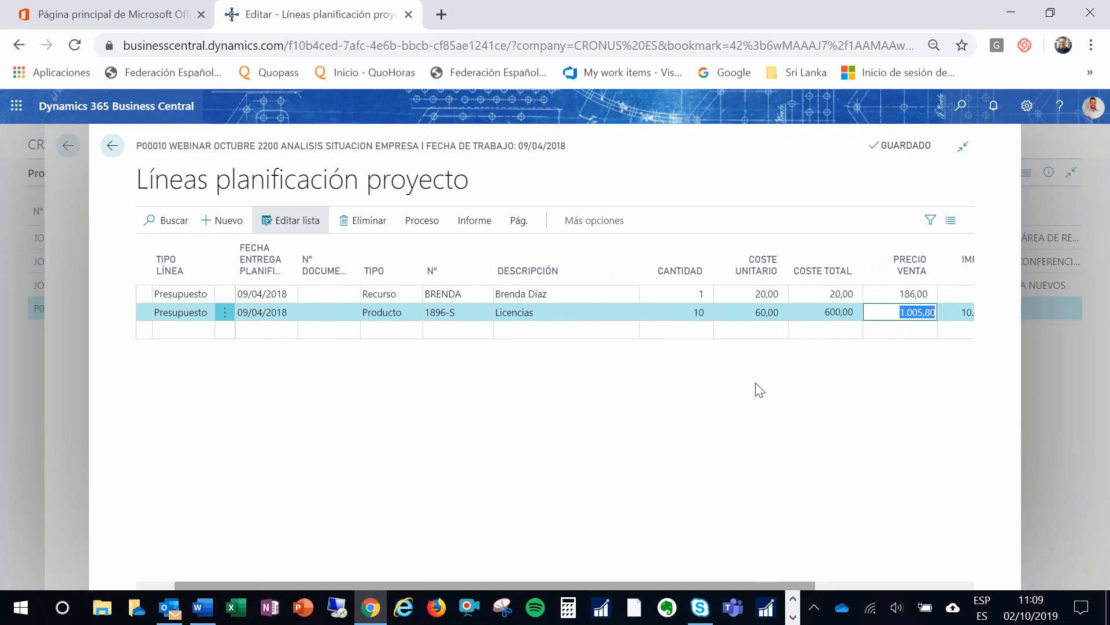
{"action": "key", "text": "BackSpace"}
{"action": "key", "text": "Tab"}
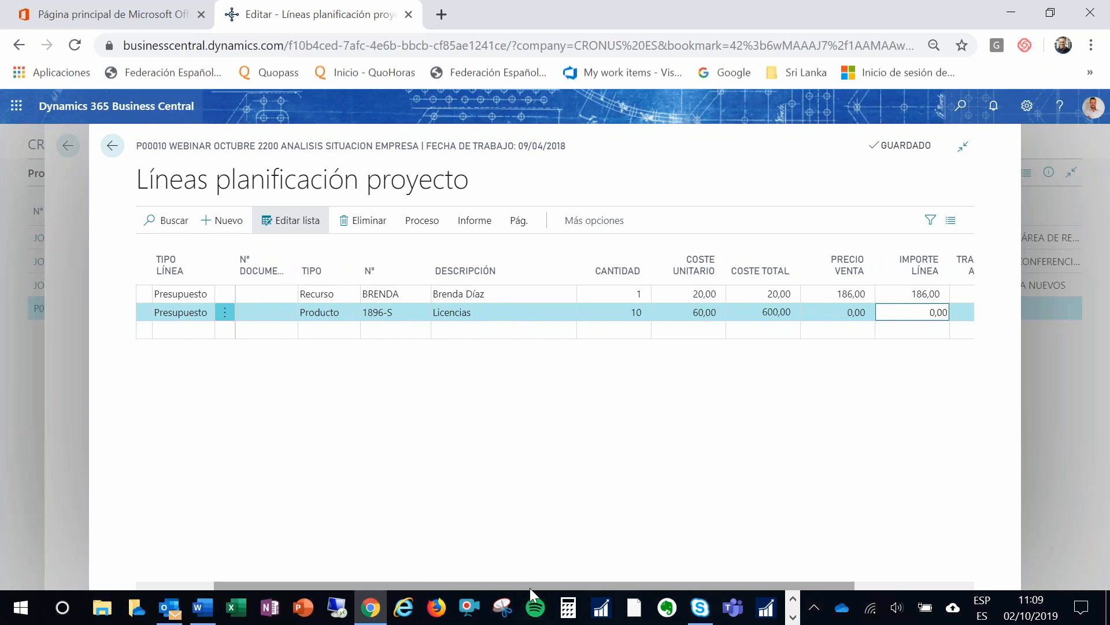
{"action": "left_click_drag", "start_coordinate": [410, 595], "coordinate": [347, 591]}
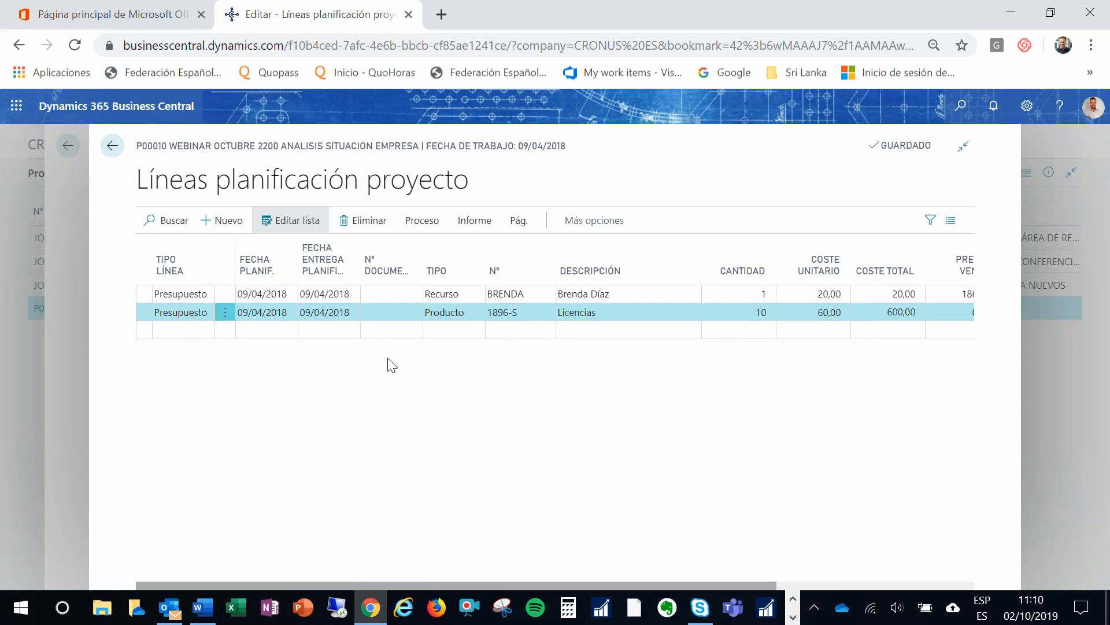
Step: Try the Facturable line type on the Licencias line and switch it back to Presupuesto
{"action": "left_click", "coordinate": [199, 311]}
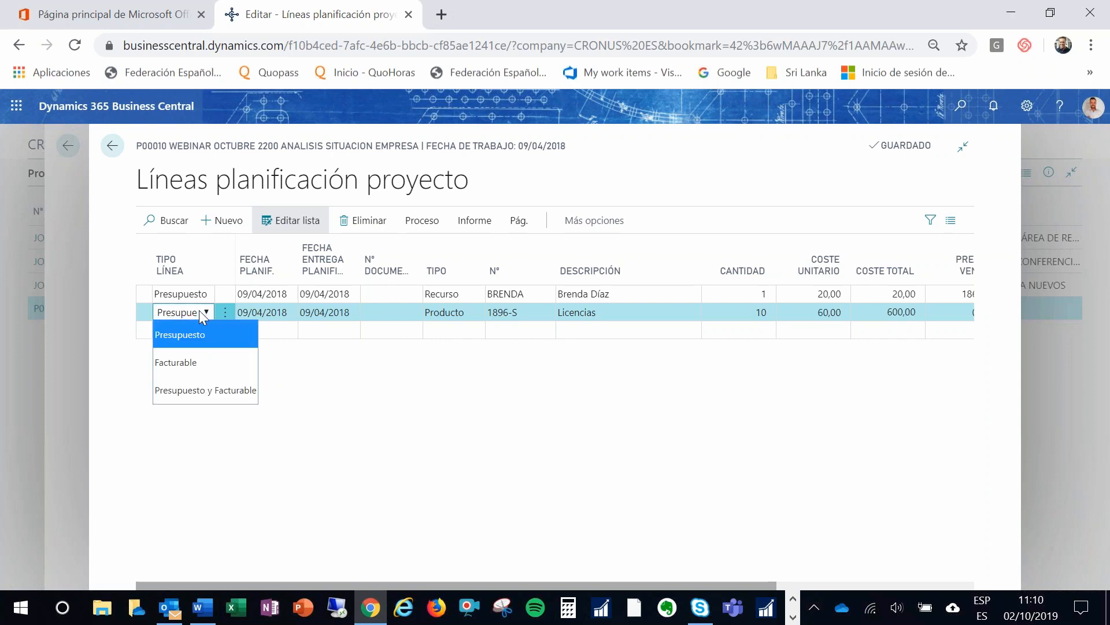
{"action": "left_click", "coordinate": [202, 361]}
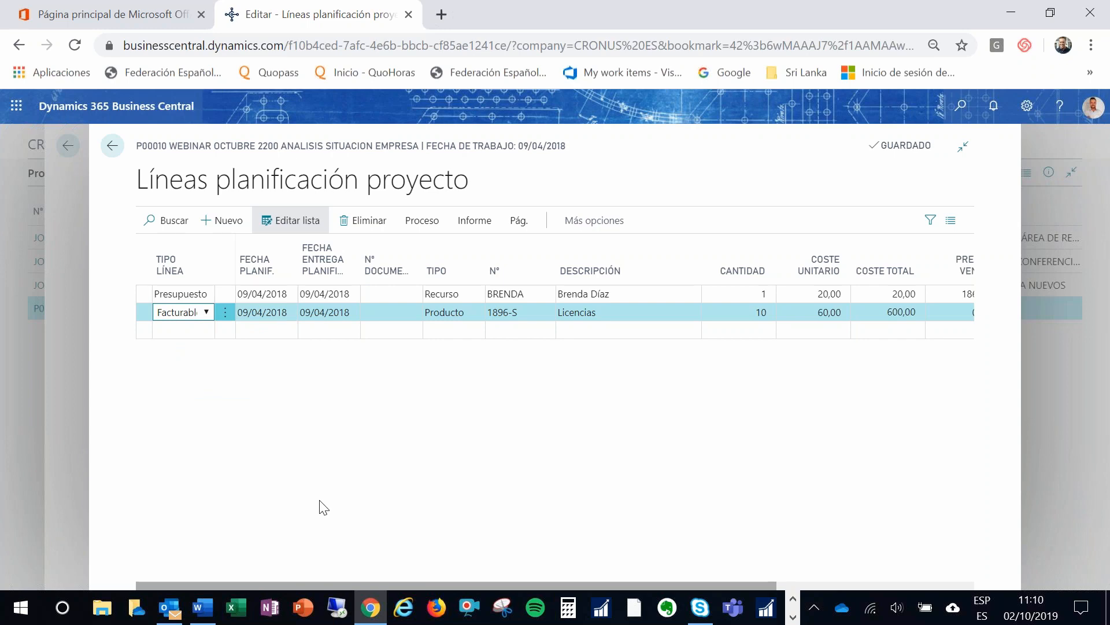
{"action": "left_click", "coordinate": [199, 315]}
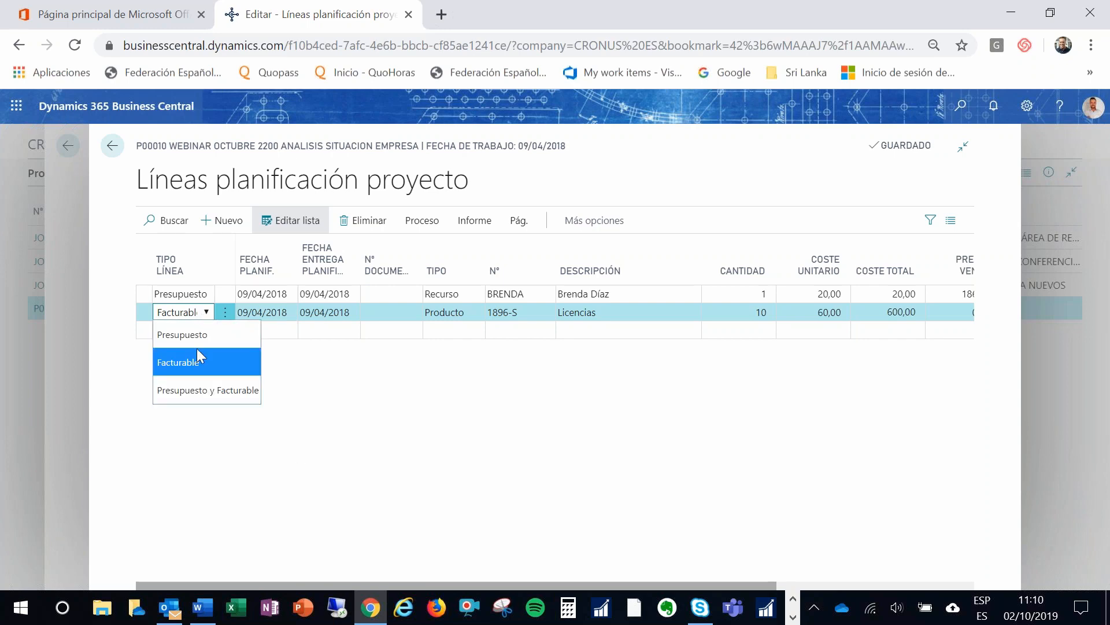
{"action": "left_click", "coordinate": [198, 347]}
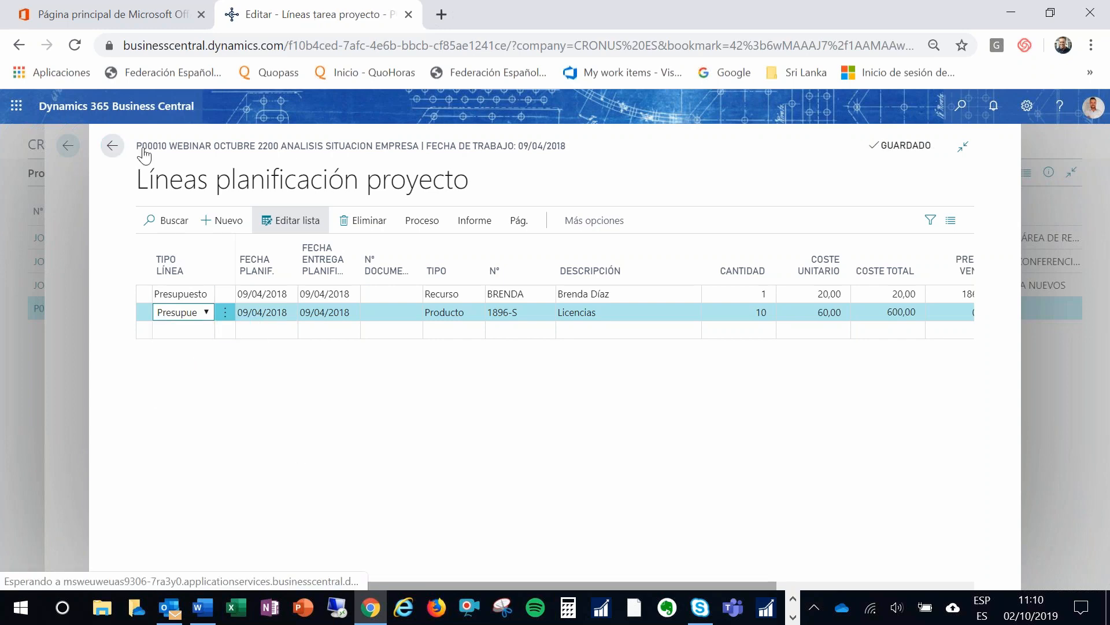
Step: Return to the project's task lines, reload the page and reopen the list in edit mode
{"action": "left_click", "coordinate": [112, 145]}
{"action": "left_click", "coordinate": [542, 45]}
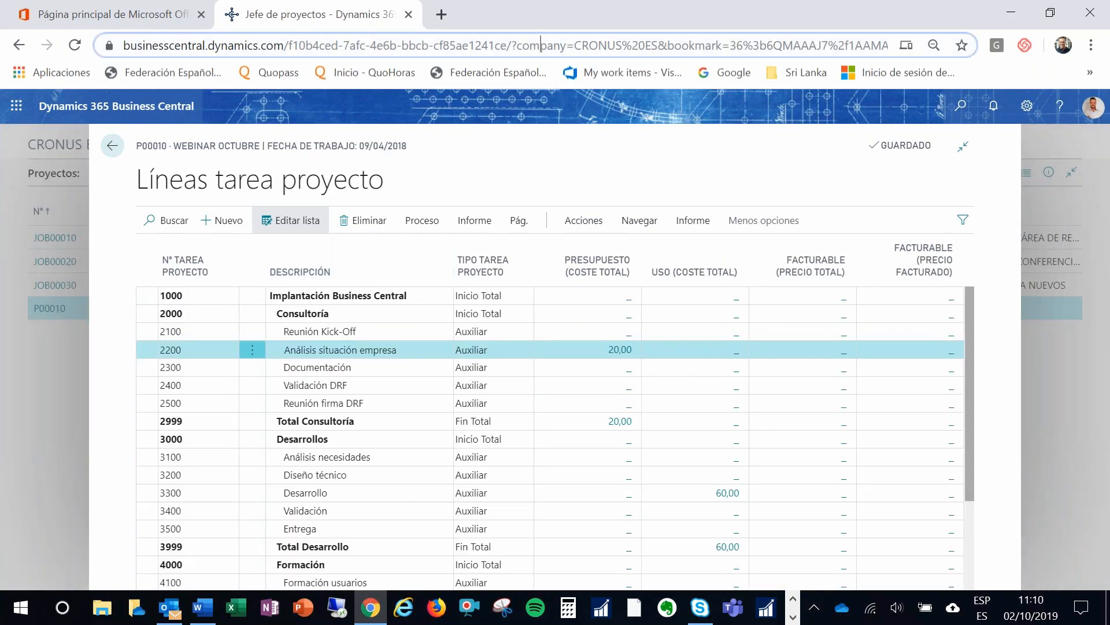
{"action": "key", "text": "Return"}
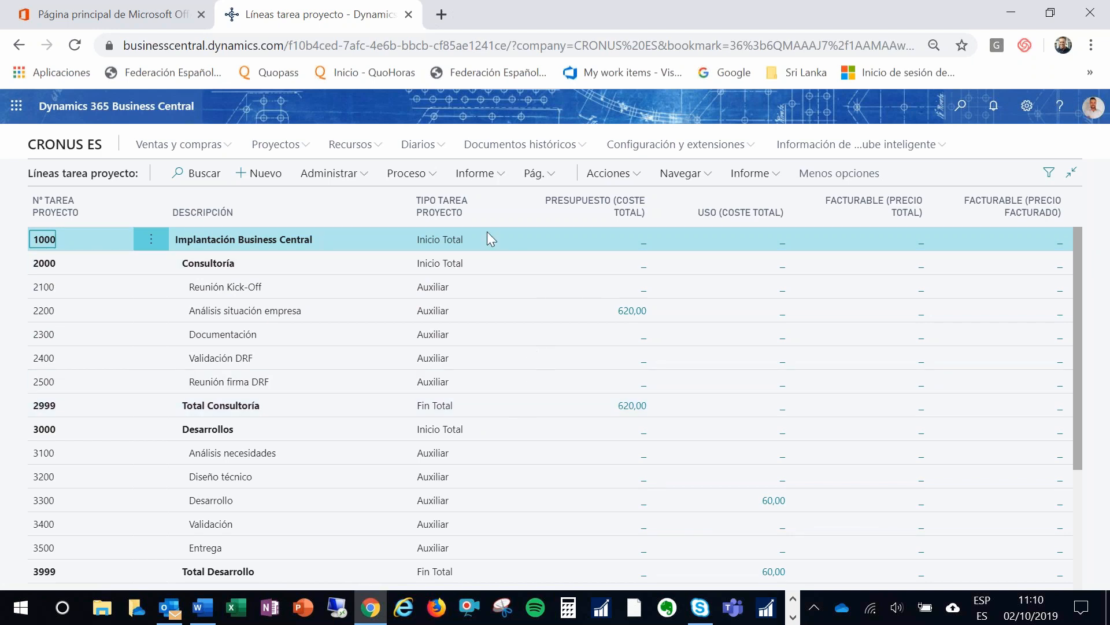
{"action": "mouse_move", "coordinate": [411, 209]}
{"action": "left_click", "coordinate": [343, 173]}
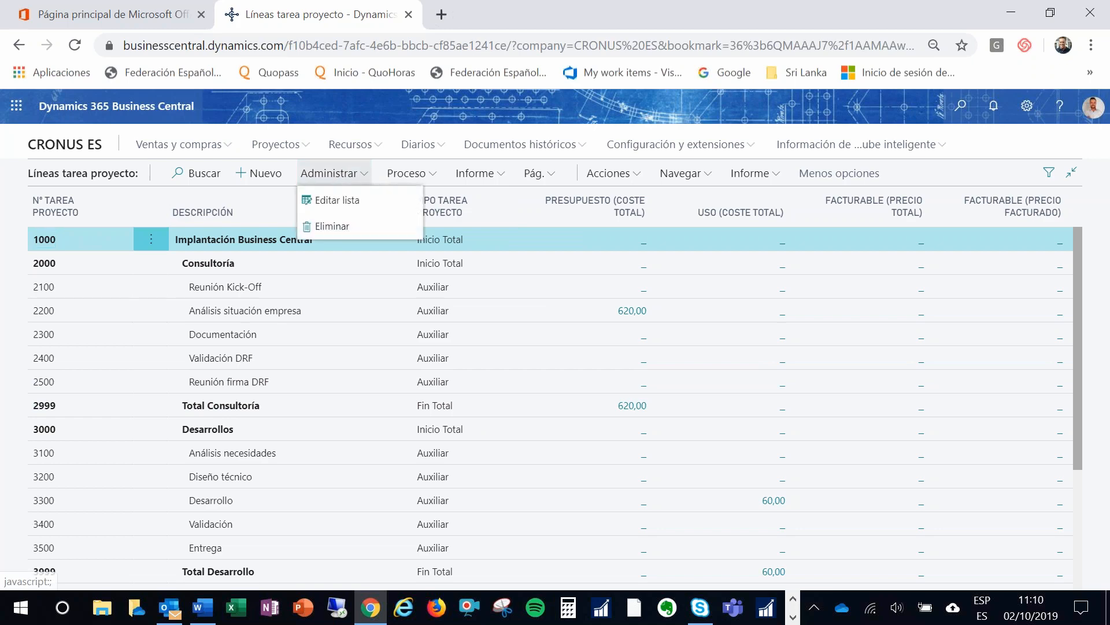
{"action": "left_click", "coordinate": [341, 202]}
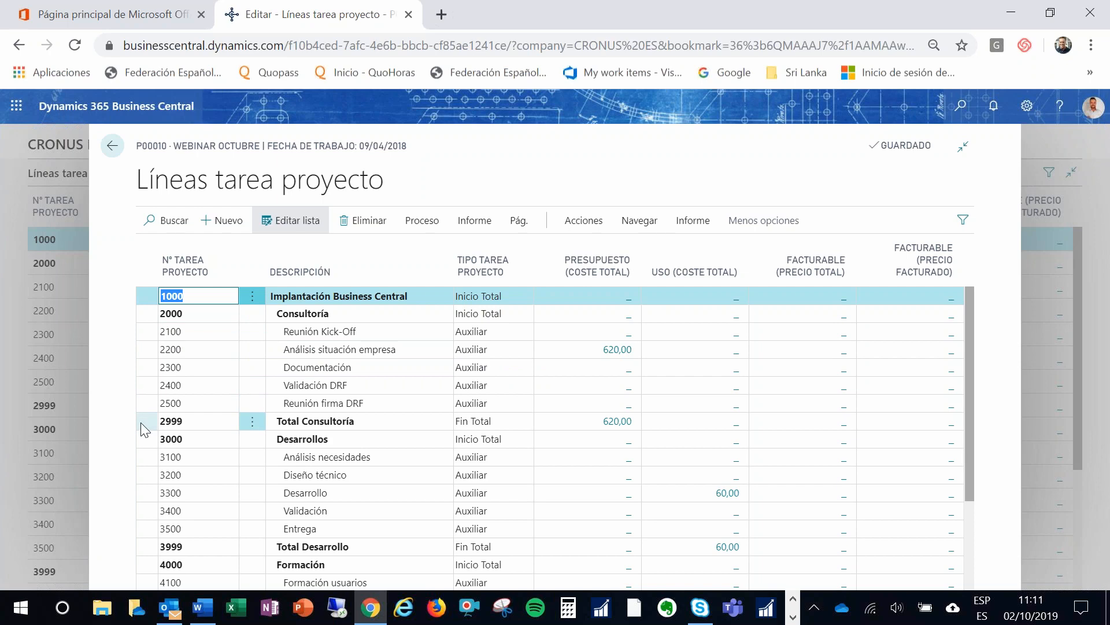
Step: Open the Líneas planificación proyecto of task 9100 Facturación 40%
{"action": "scroll", "coordinate": [141, 423], "scroll_direction": "down", "scroll_amount": 3}
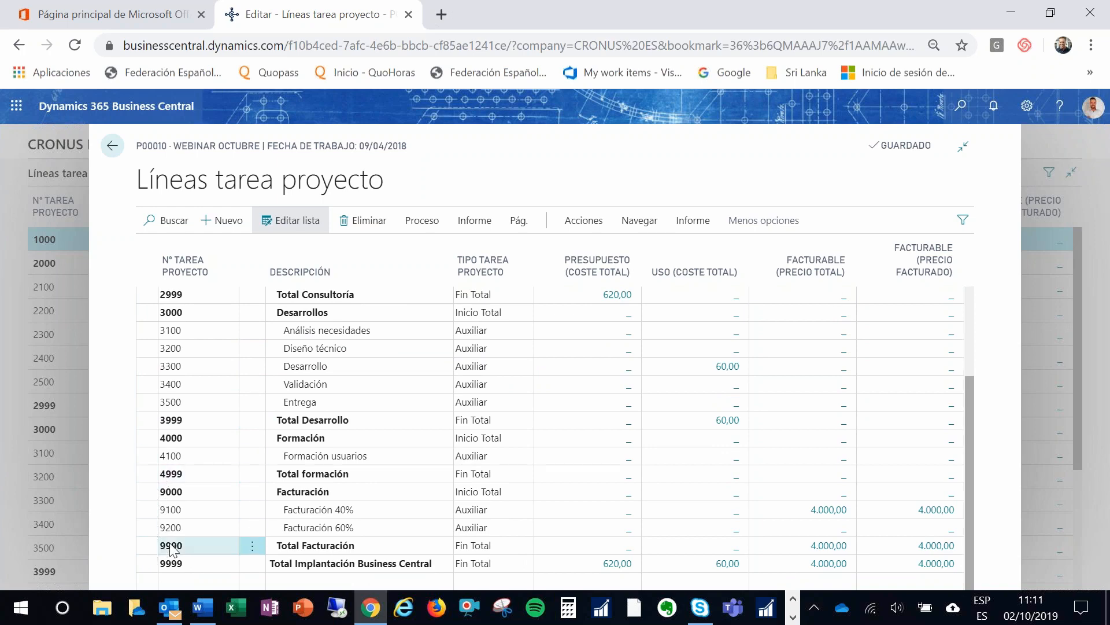
{"action": "left_click", "coordinate": [153, 513]}
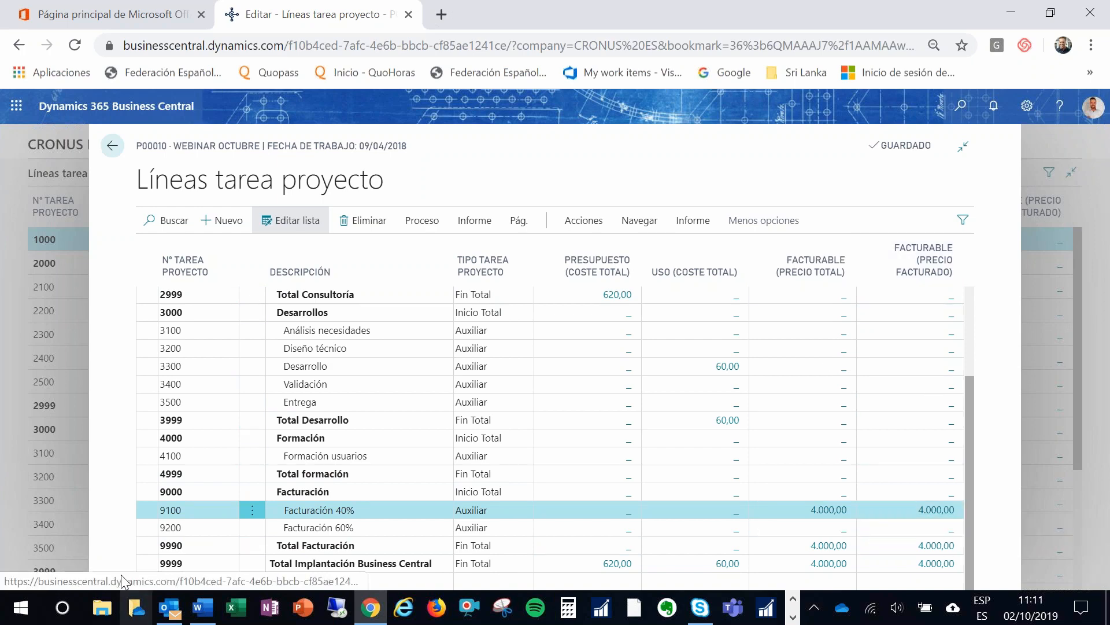
{"action": "left_click", "coordinate": [422, 220]}
{"action": "left_click", "coordinate": [200, 250]}
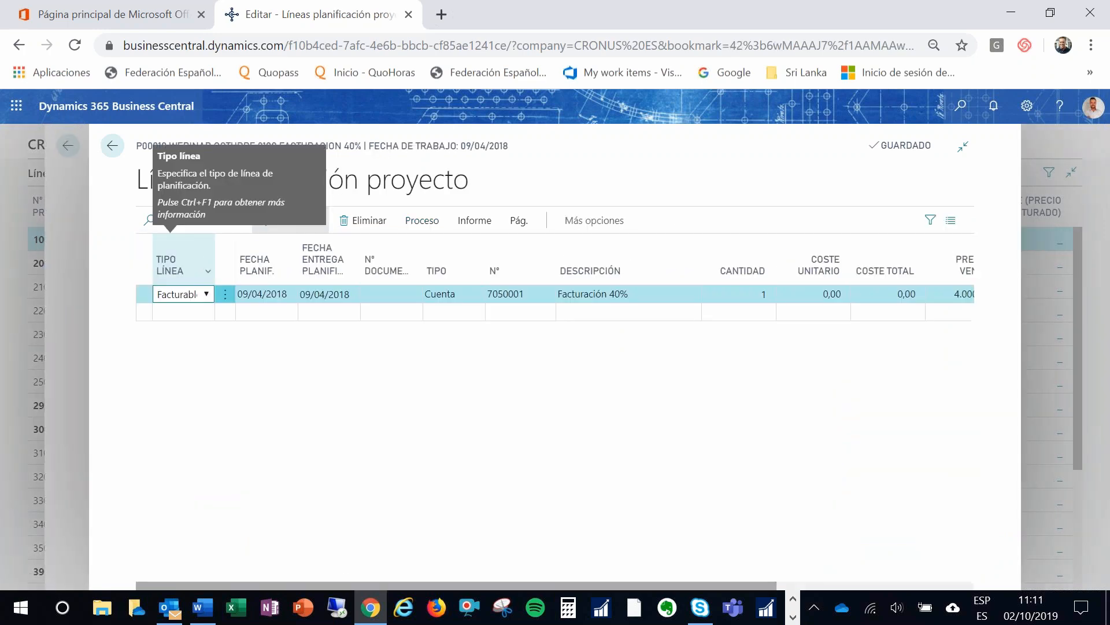
Step: Review the Facturación 40% planning line's Tipo línea options, account, description and Precio venta, and return to the task lines
{"action": "left_click", "coordinate": [206, 294]}
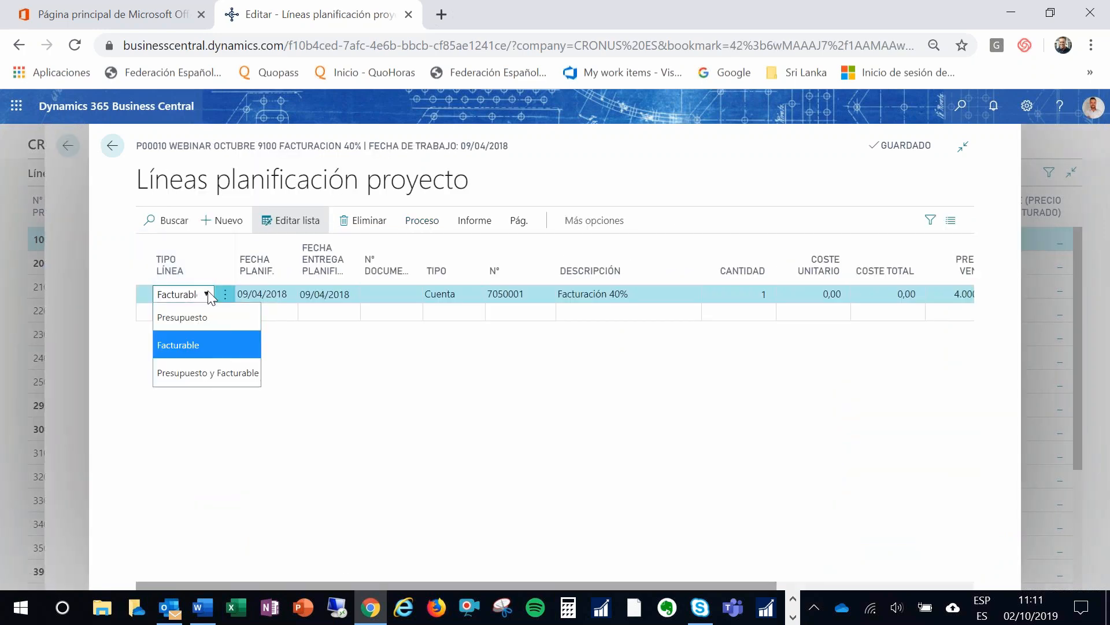
{"action": "left_click", "coordinate": [188, 354]}
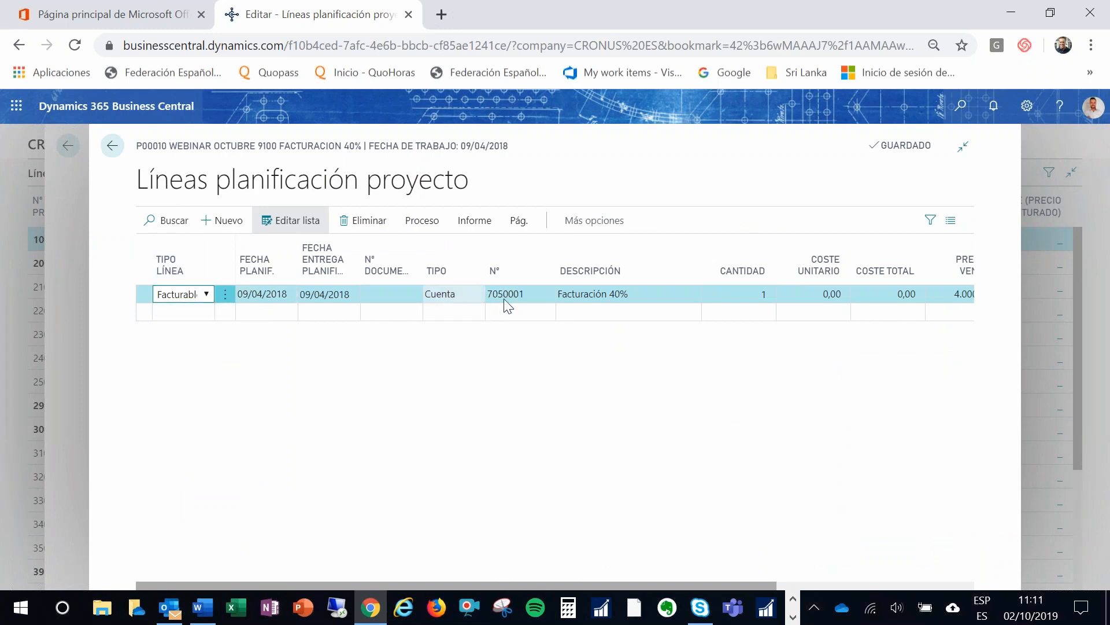
{"action": "left_click", "coordinate": [645, 299]}
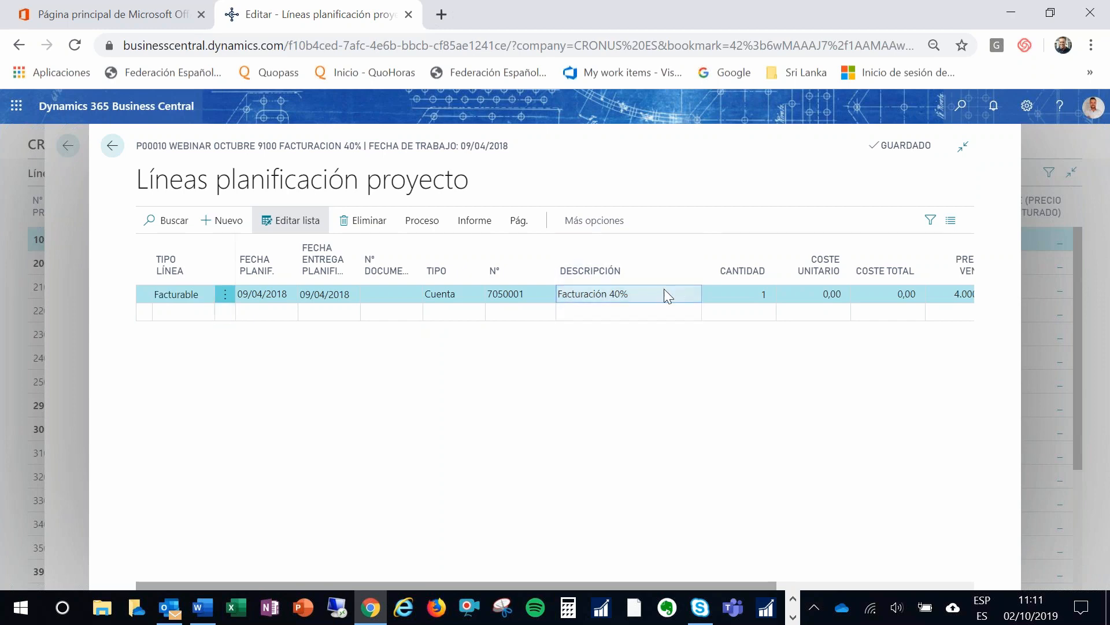
{"action": "left_click_drag", "start_coordinate": [706, 582], "coordinate": [766, 582]}
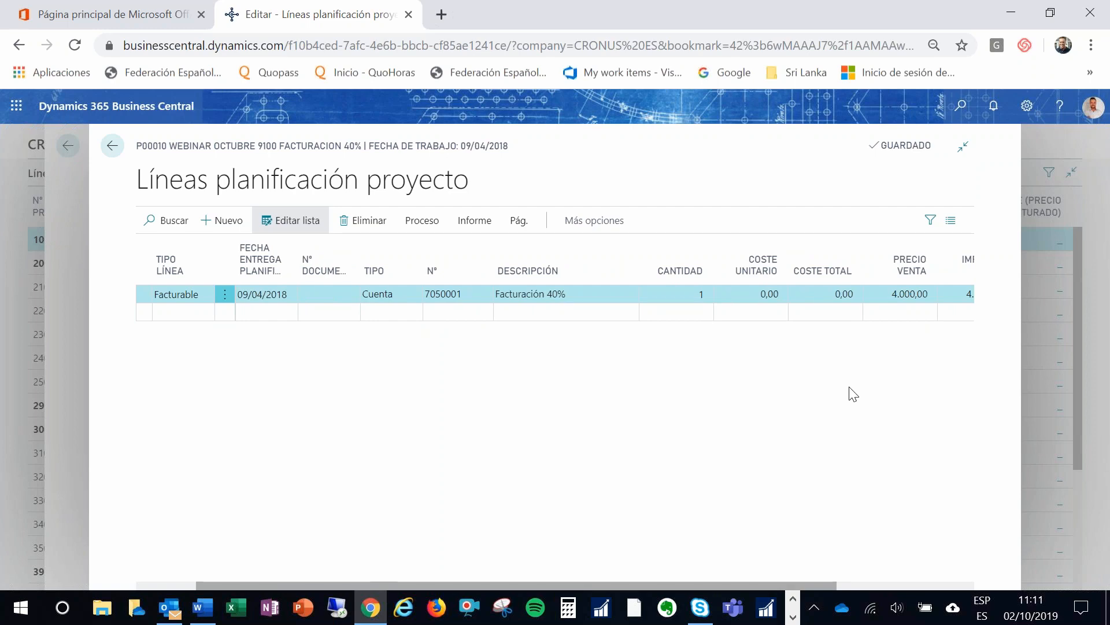
{"action": "key", "text": "Escape"}
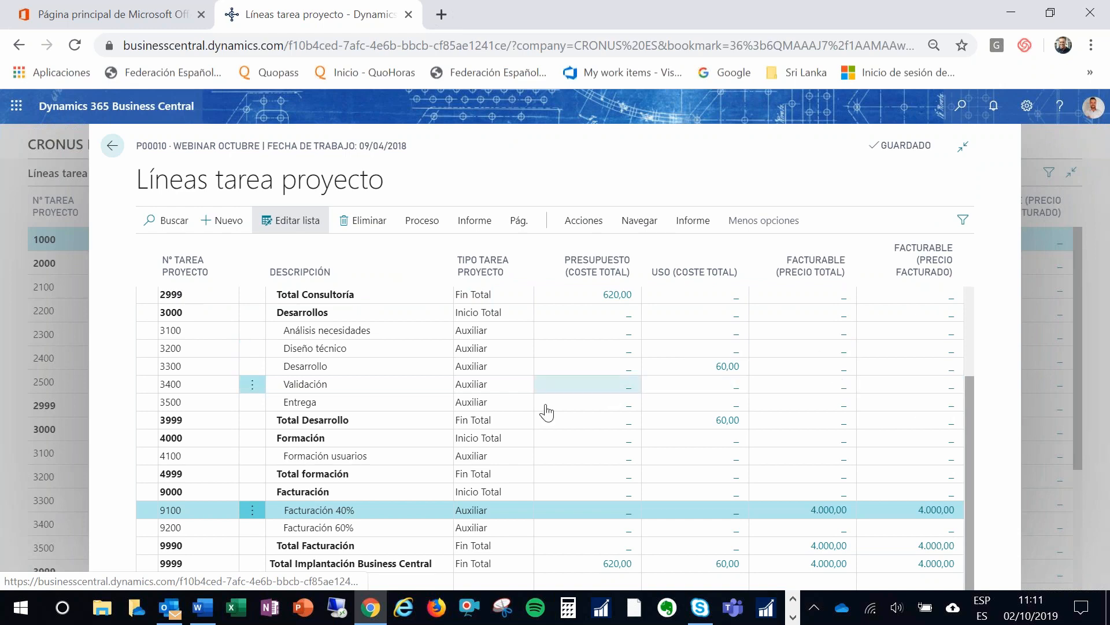
Step: Open the Líneas planificación proyecto of task 2400 Validación DRF
{"action": "scroll", "coordinate": [546, 413], "scroll_direction": "up", "scroll_amount": 3}
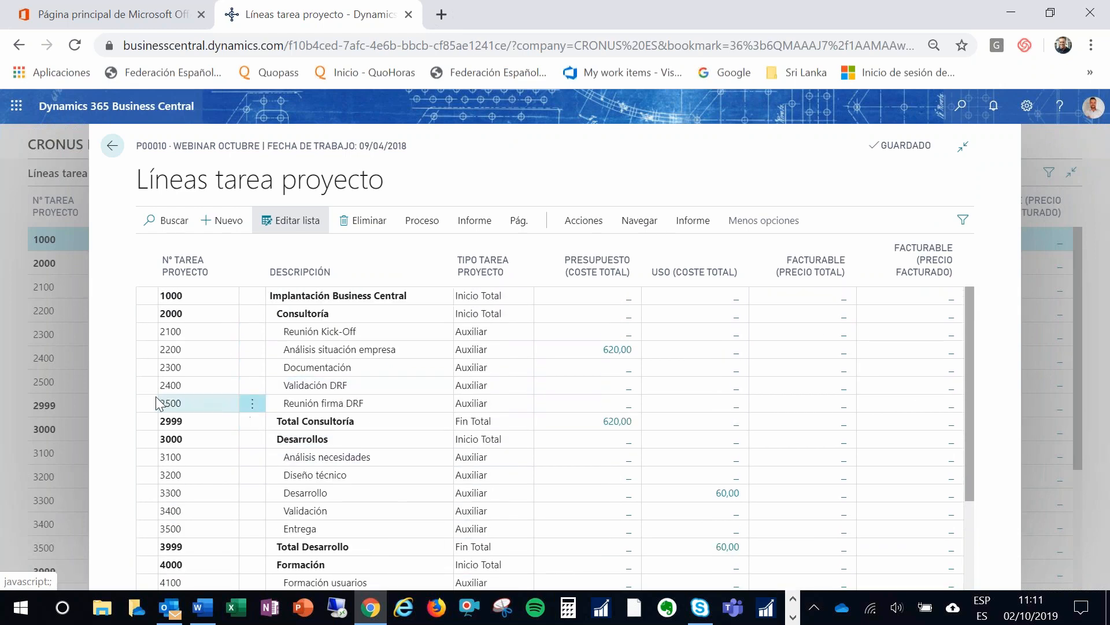
{"action": "left_click", "coordinate": [160, 385]}
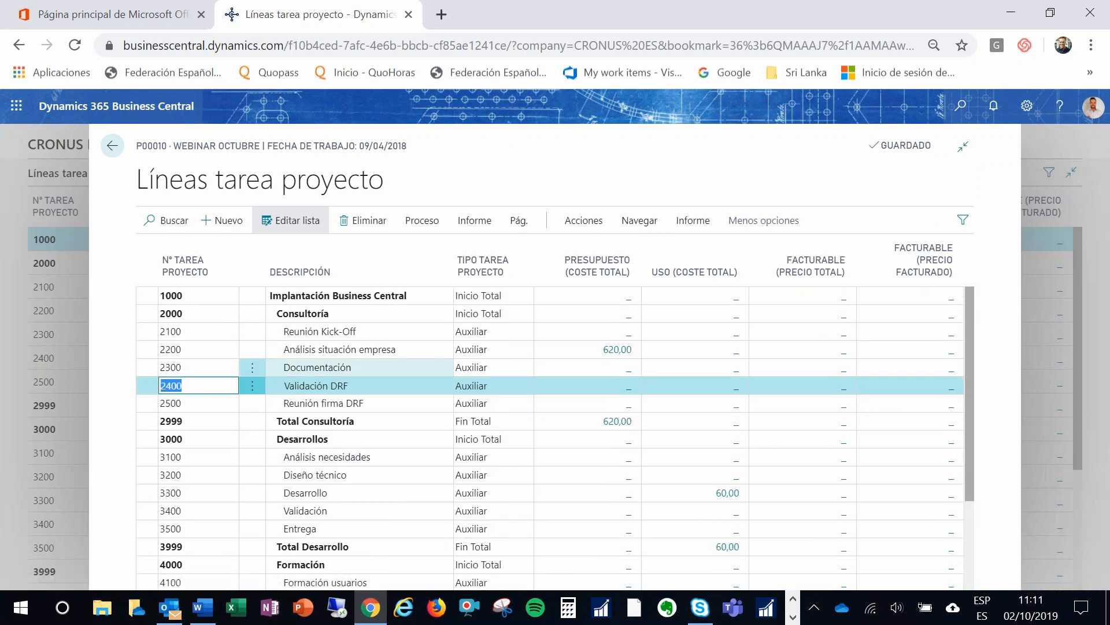
{"action": "left_click", "coordinate": [414, 220]}
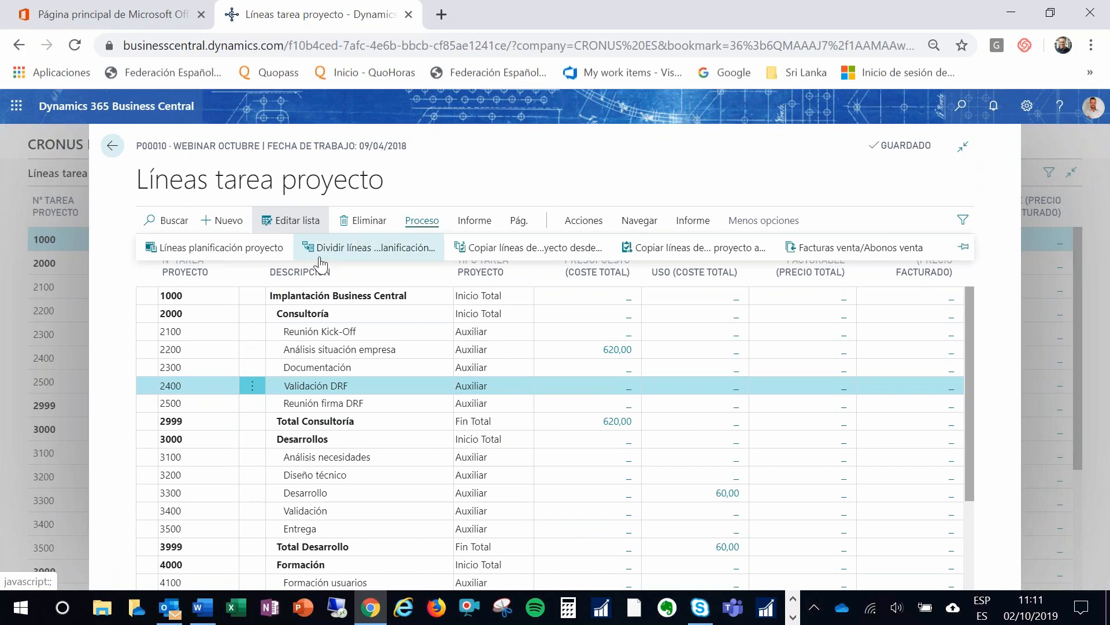
{"action": "left_click", "coordinate": [216, 248]}
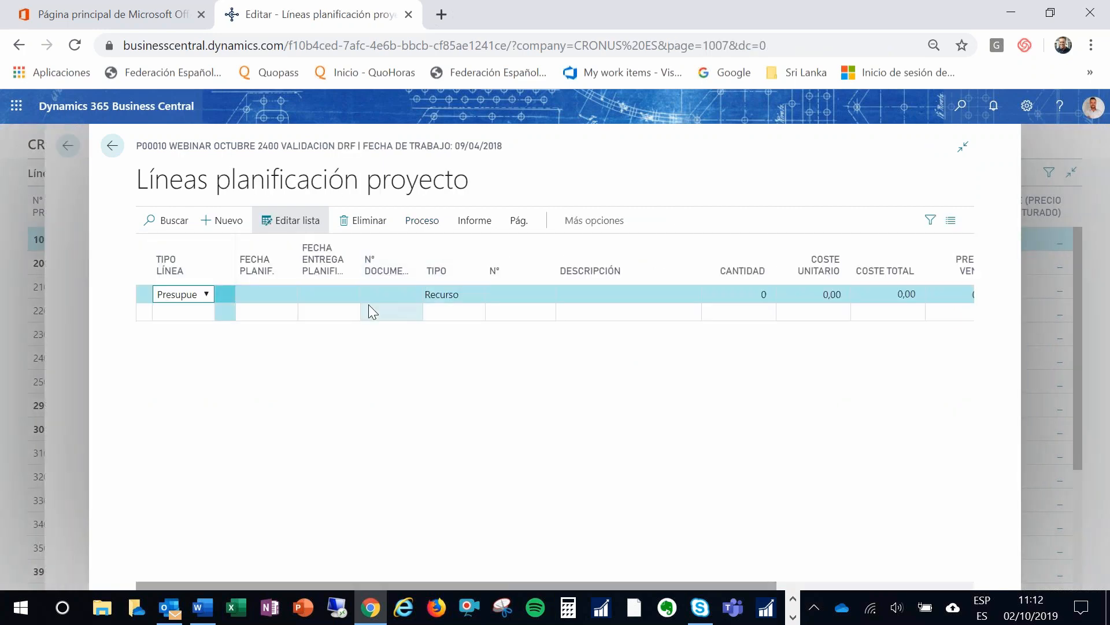
Step: Open the full resource list for the new planning line's Nº and open the card of the resource with the 102,30 unit cost
{"action": "left_click", "coordinate": [511, 296]}
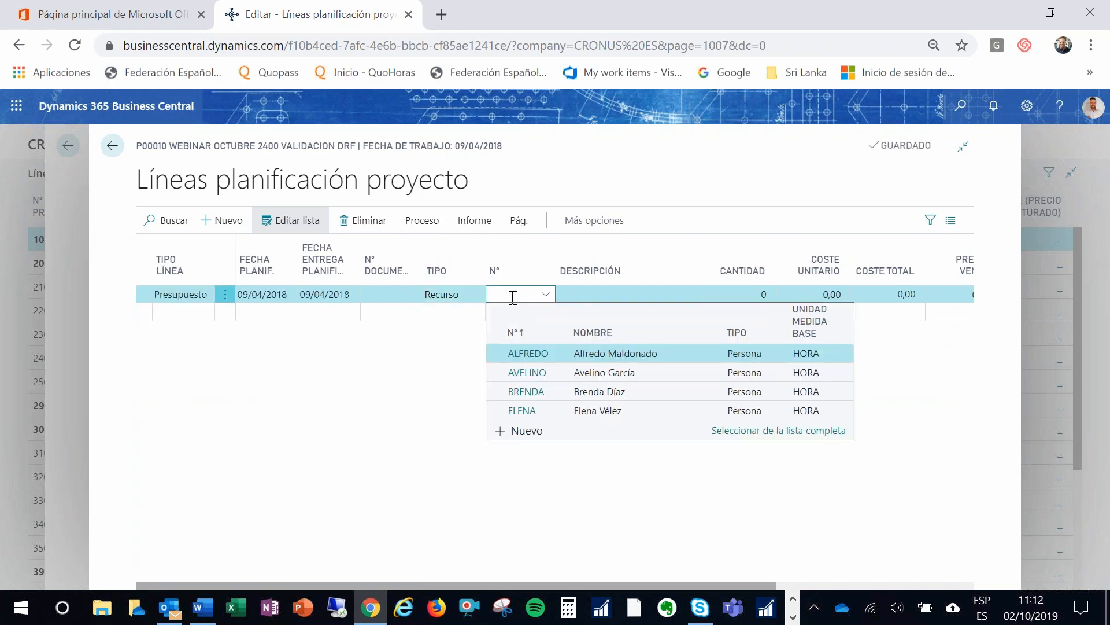
{"action": "left_click", "coordinate": [749, 433]}
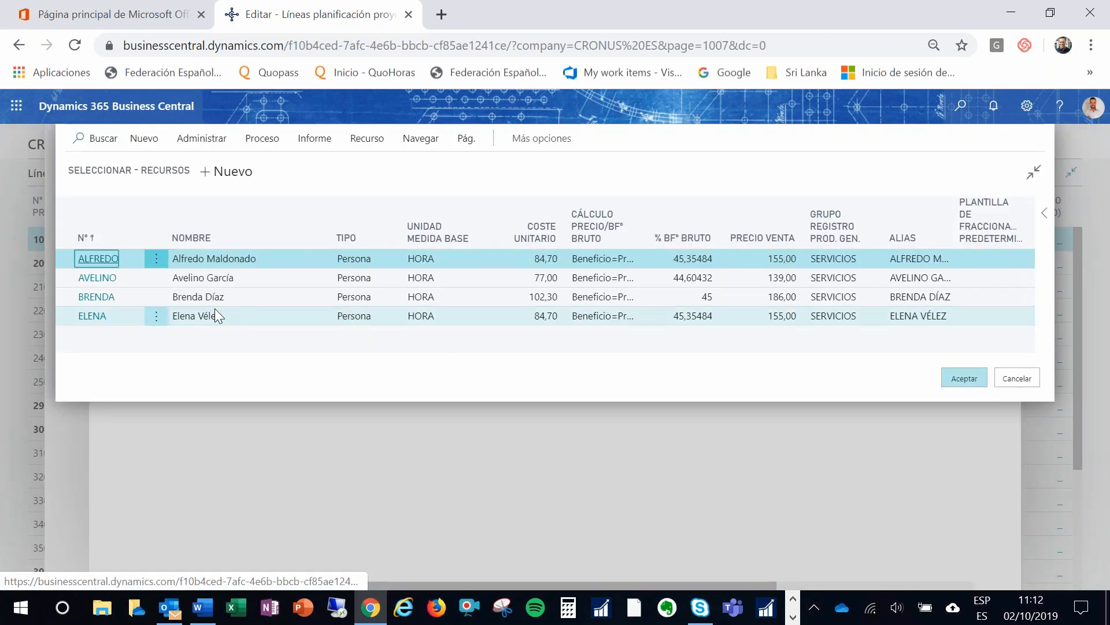
{"action": "left_click", "coordinate": [128, 293]}
{"action": "left_click", "coordinate": [262, 140]}
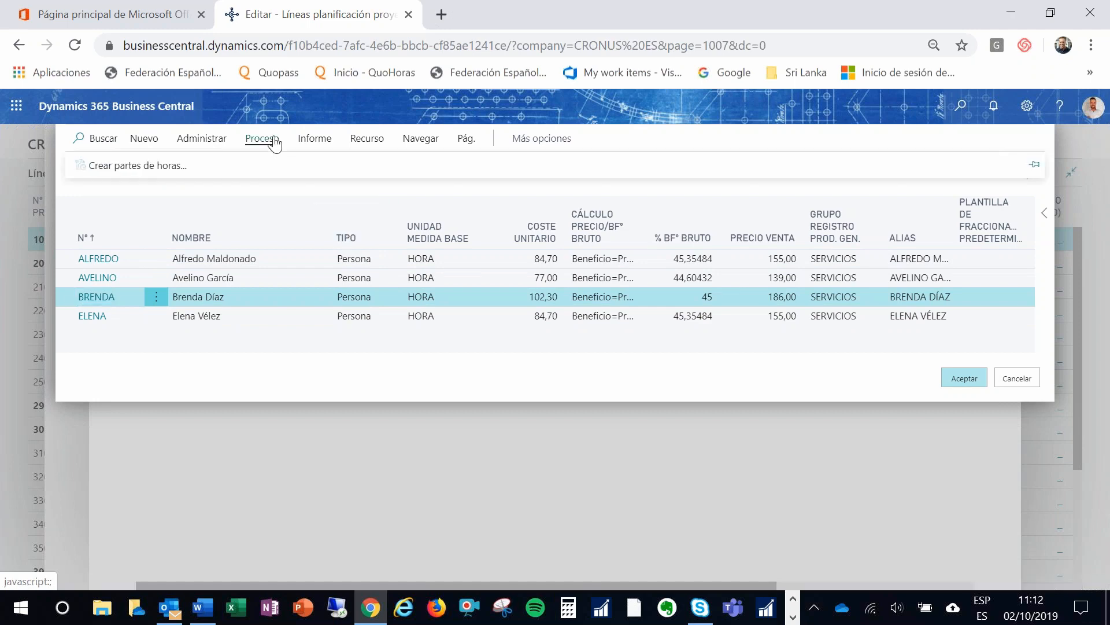
{"action": "left_click", "coordinate": [208, 146]}
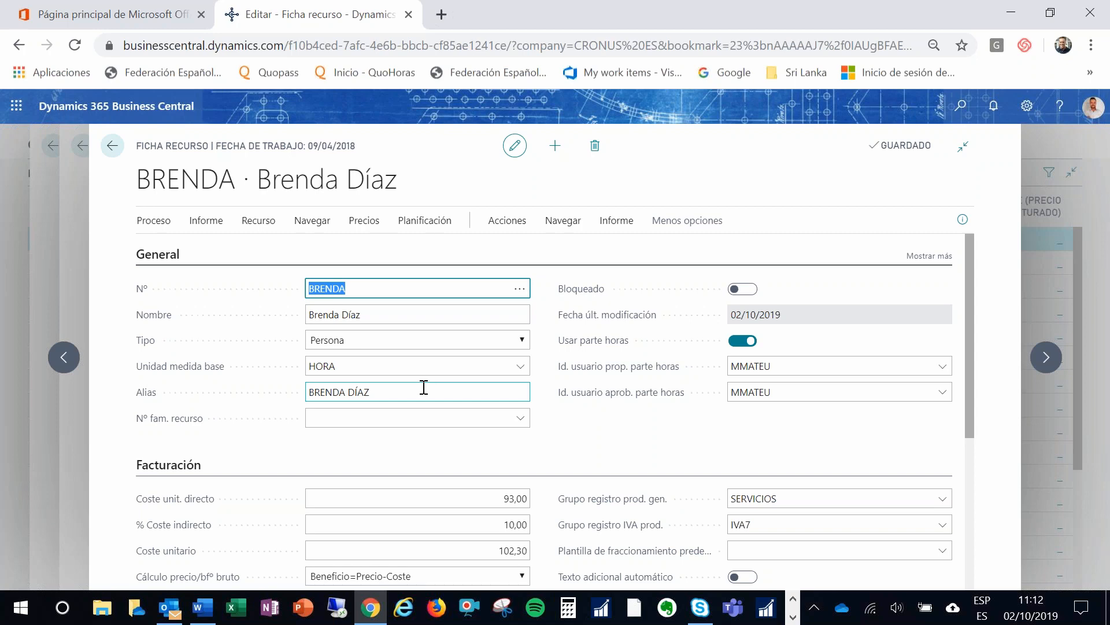
Step: Open the resource's cost prices and set the Coste unitario of the Fijo line with no work type to 20
{"action": "left_click", "coordinate": [364, 222]}
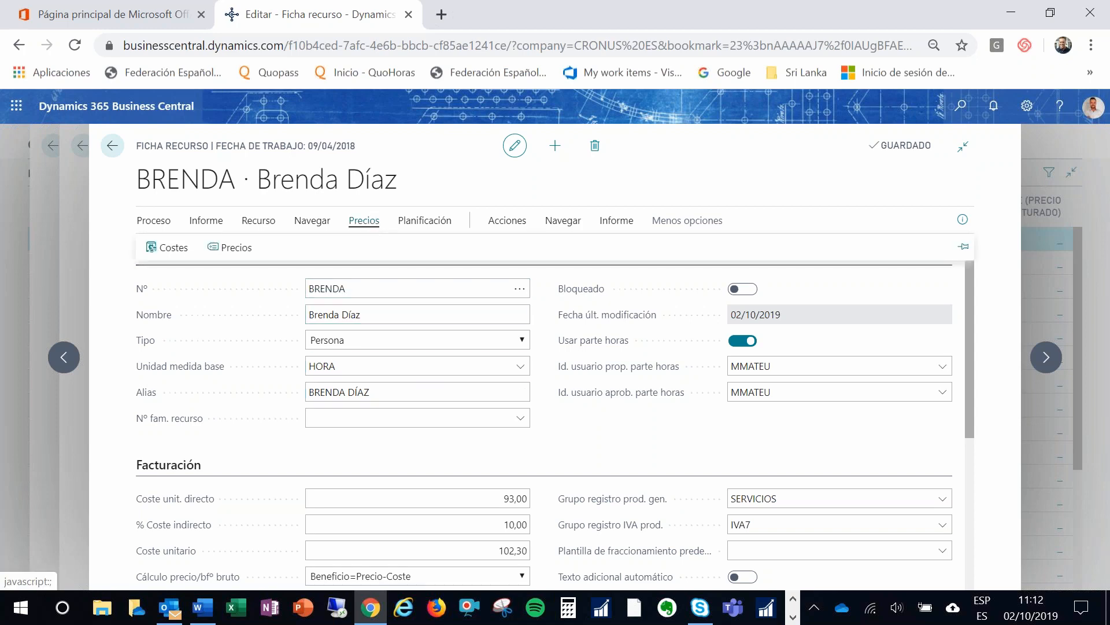
{"action": "left_click", "coordinate": [172, 249]}
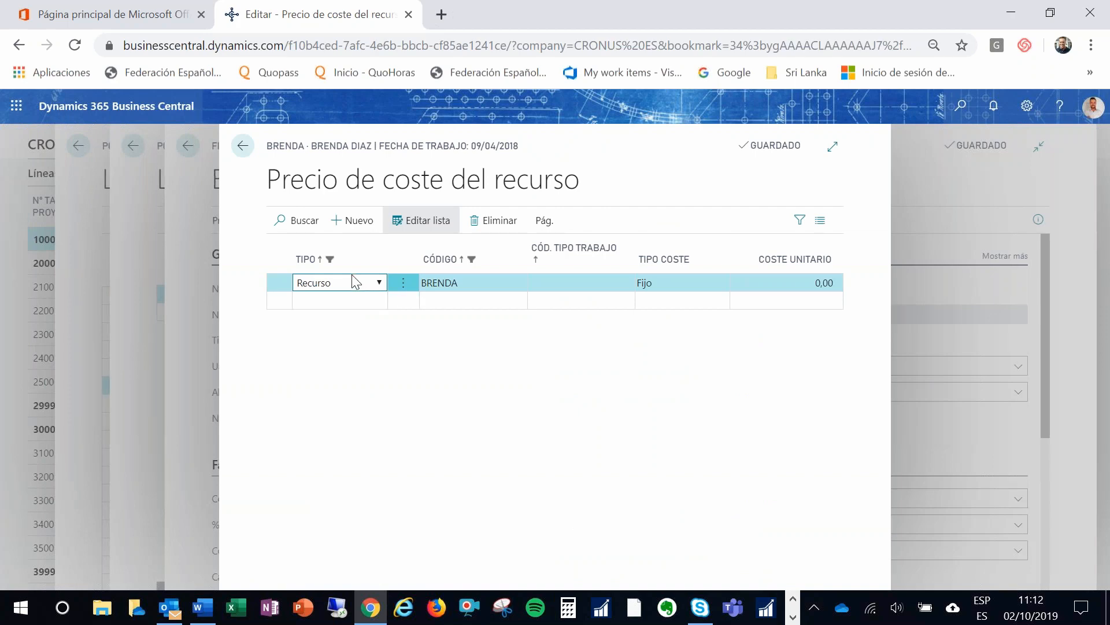
{"action": "left_click", "coordinate": [782, 285]}
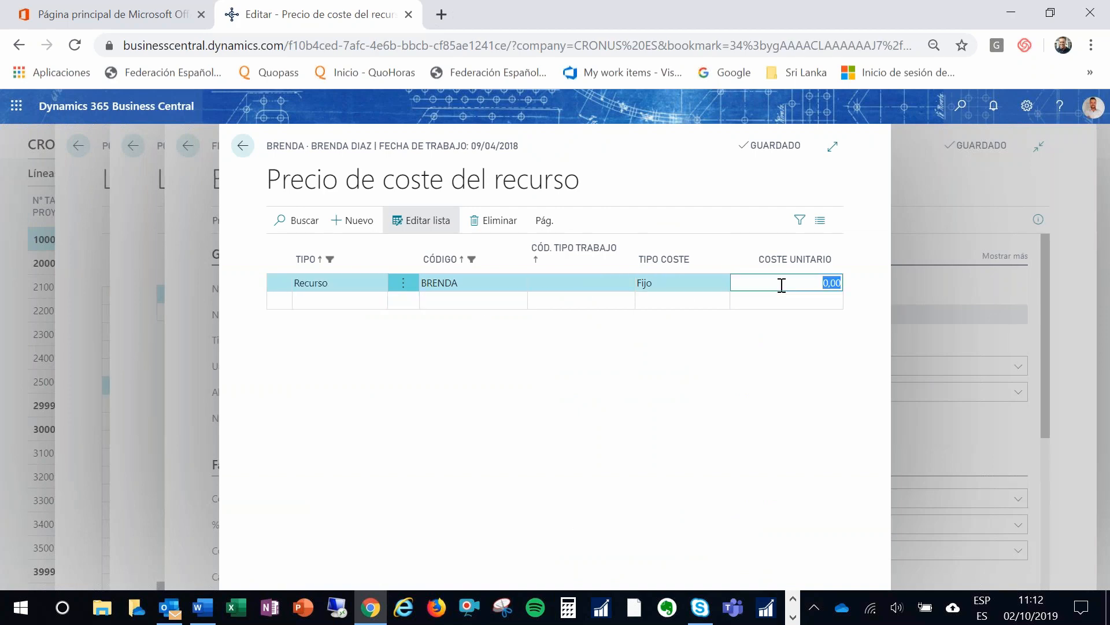
{"action": "type", "text": "20"}
{"action": "key", "text": "Return"}
{"action": "left_click", "coordinate": [803, 285]}
{"action": "left_click", "coordinate": [585, 287]}
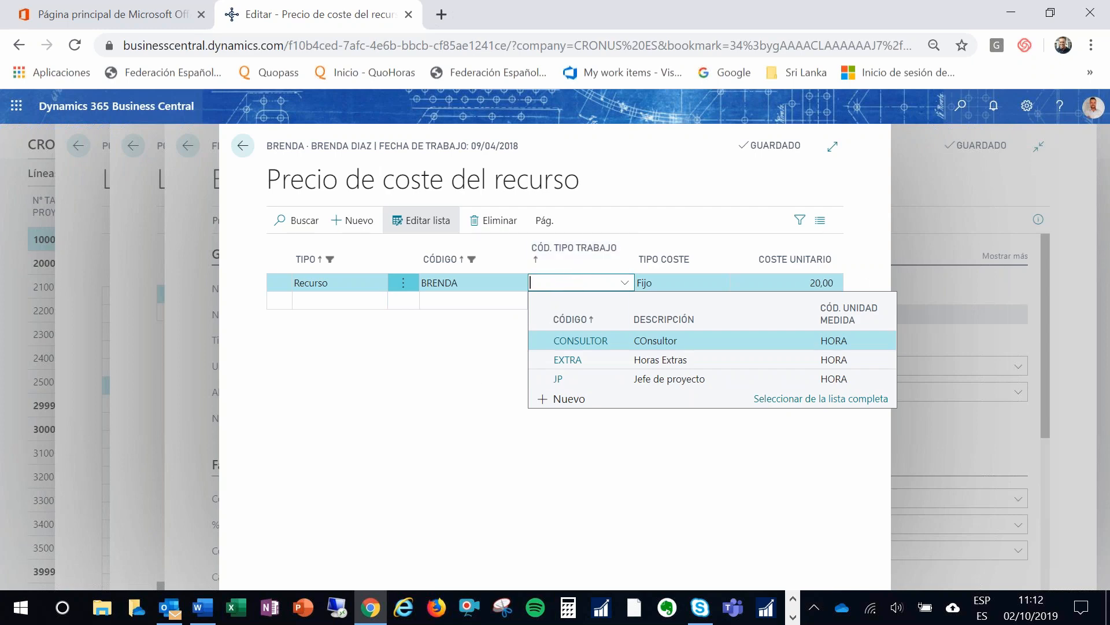
{"action": "left_click", "coordinate": [442, 376]}
Step: Add a Fijo cost line for work type EXTRA with a Coste unitario of 30, and return to the resource card
{"action": "left_click", "coordinate": [341, 301]}
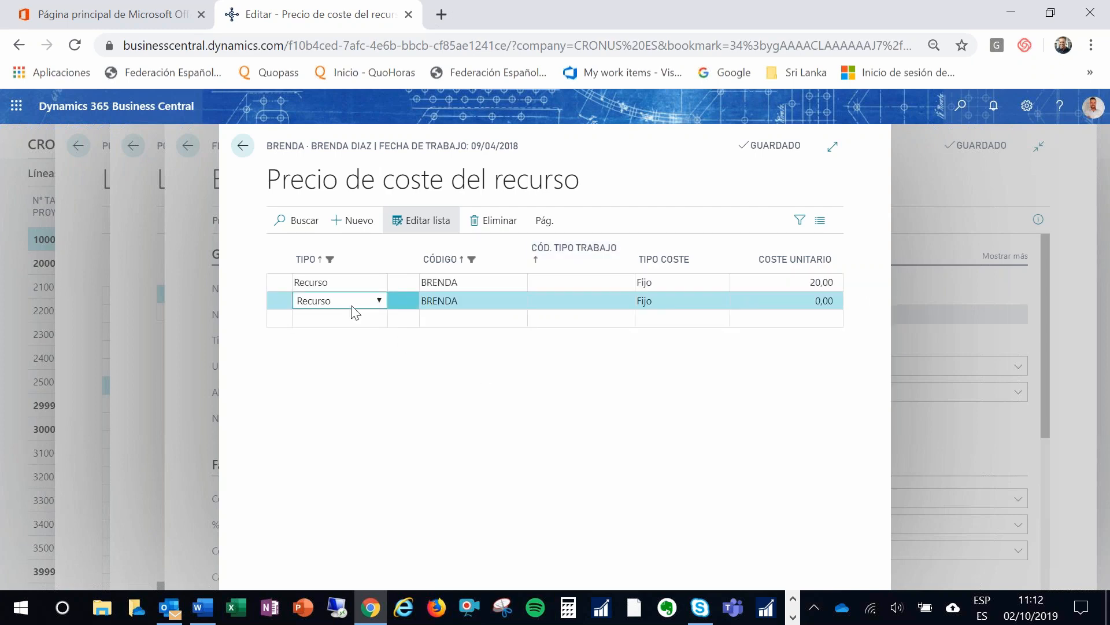
{"action": "left_click", "coordinate": [555, 298]}
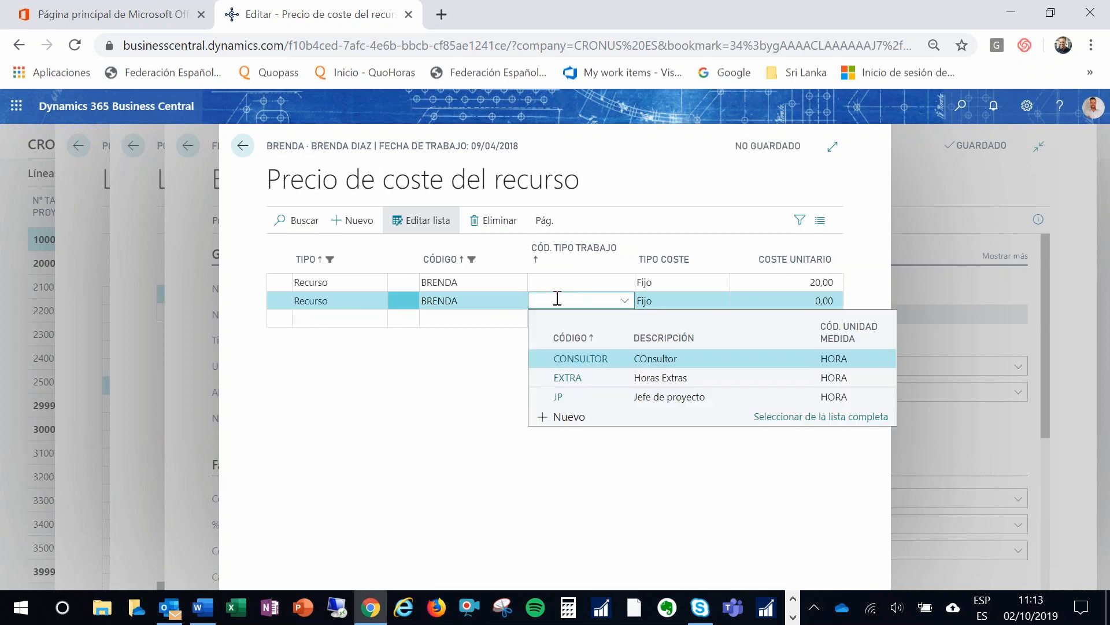
{"action": "left_click", "coordinate": [594, 377]}
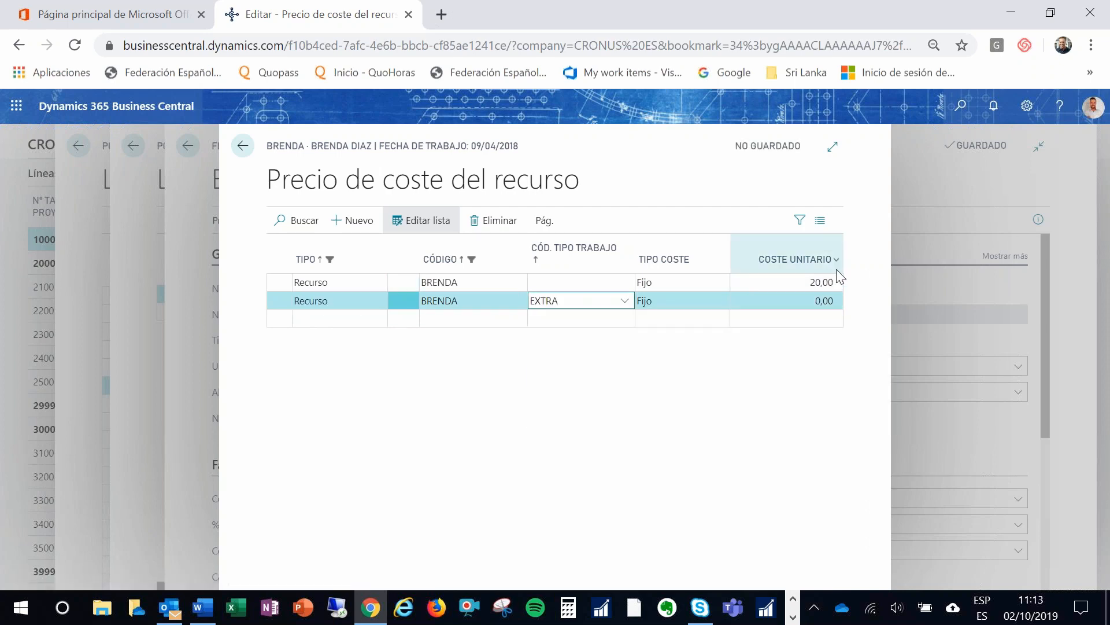
{"action": "left_click", "coordinate": [807, 301]}
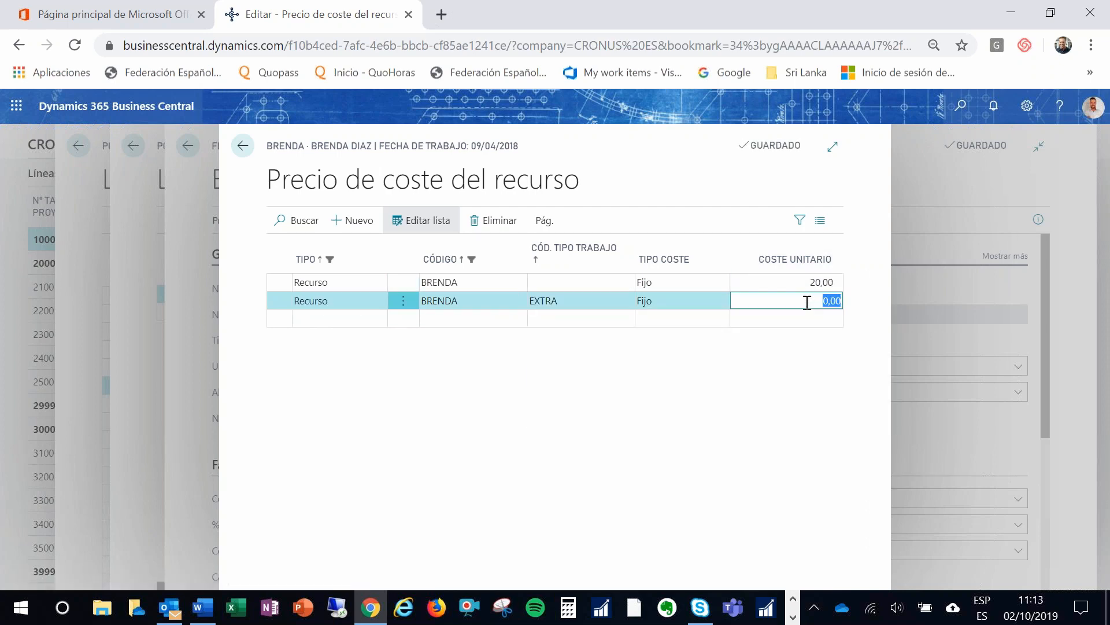
{"action": "type", "text": "30"}
{"action": "key", "text": "Return"}
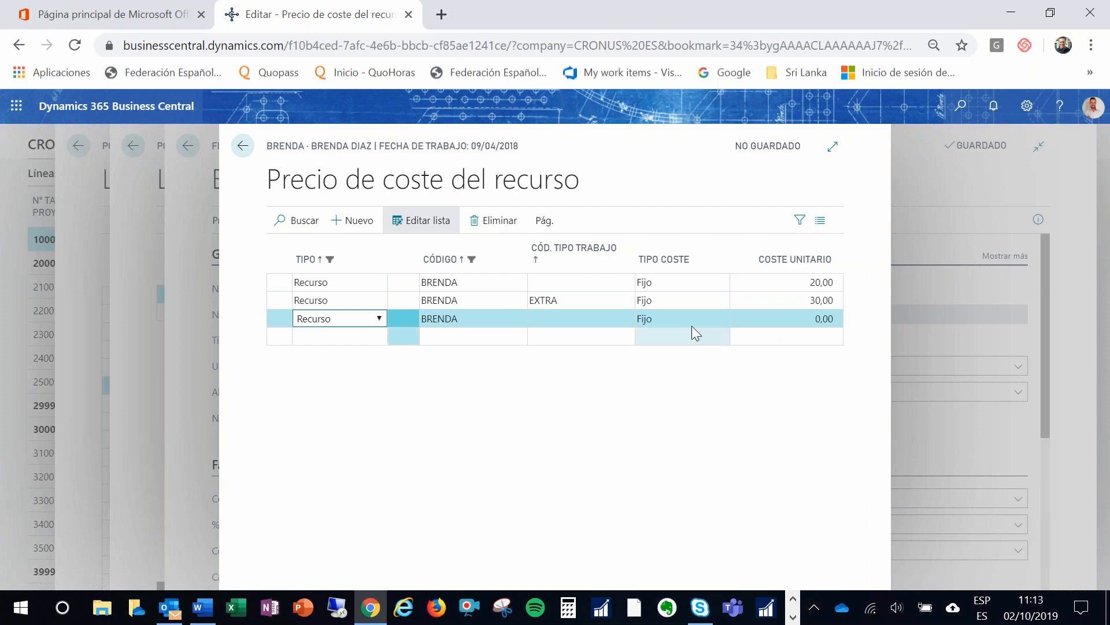
{"action": "left_click", "coordinate": [607, 302]}
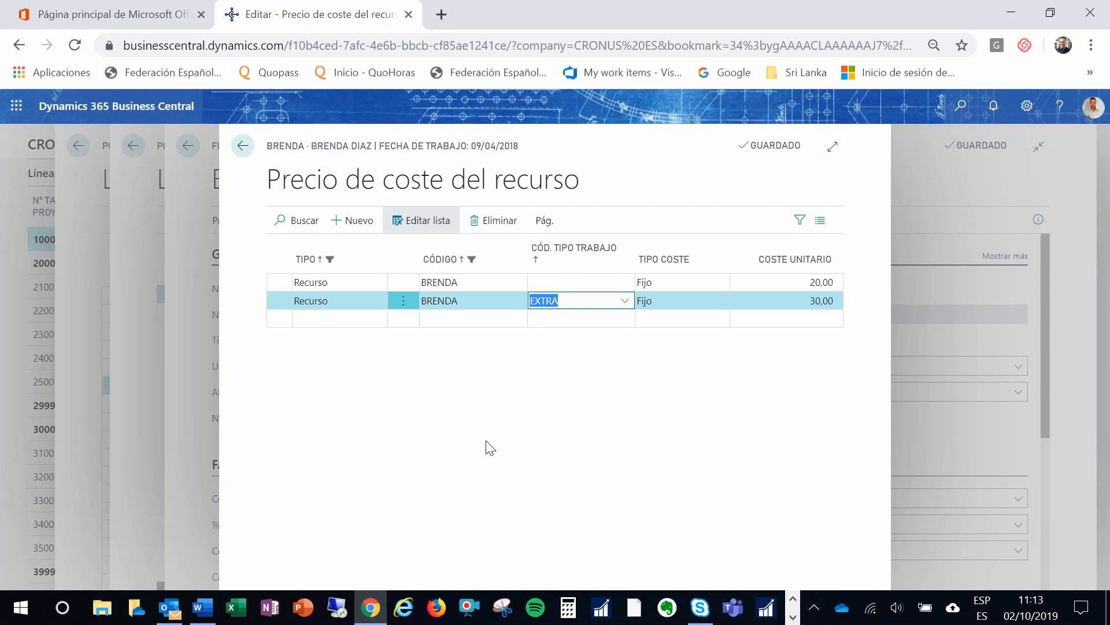
{"action": "left_click", "coordinate": [242, 147]}
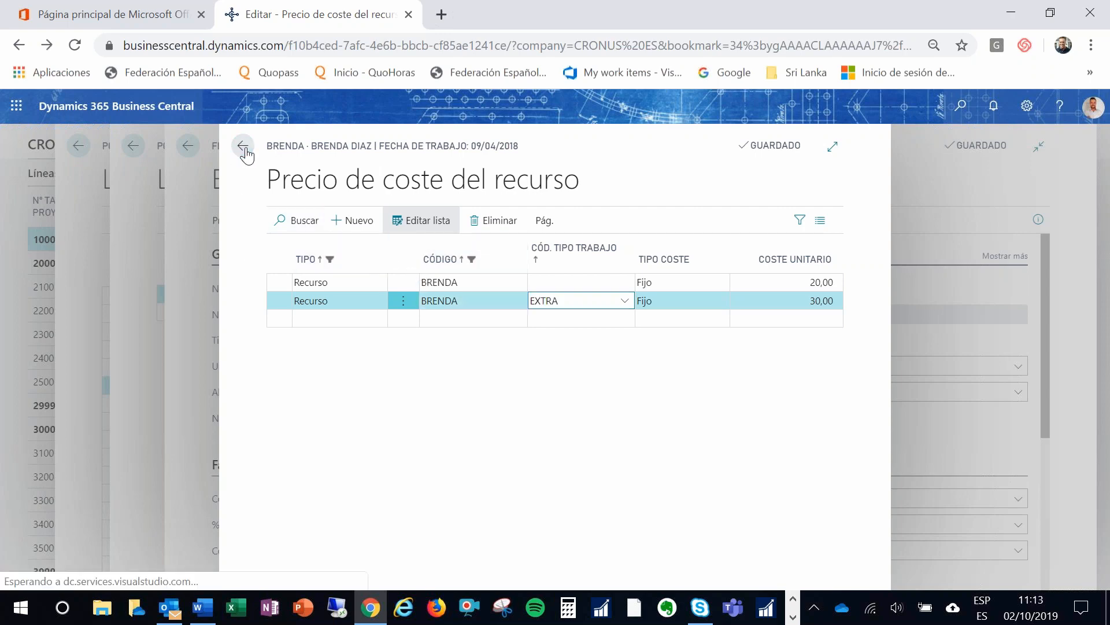
Step: View the resource's sales prices in Precio de venta del recurso and return to the resource card
{"action": "left_click", "coordinate": [363, 220]}
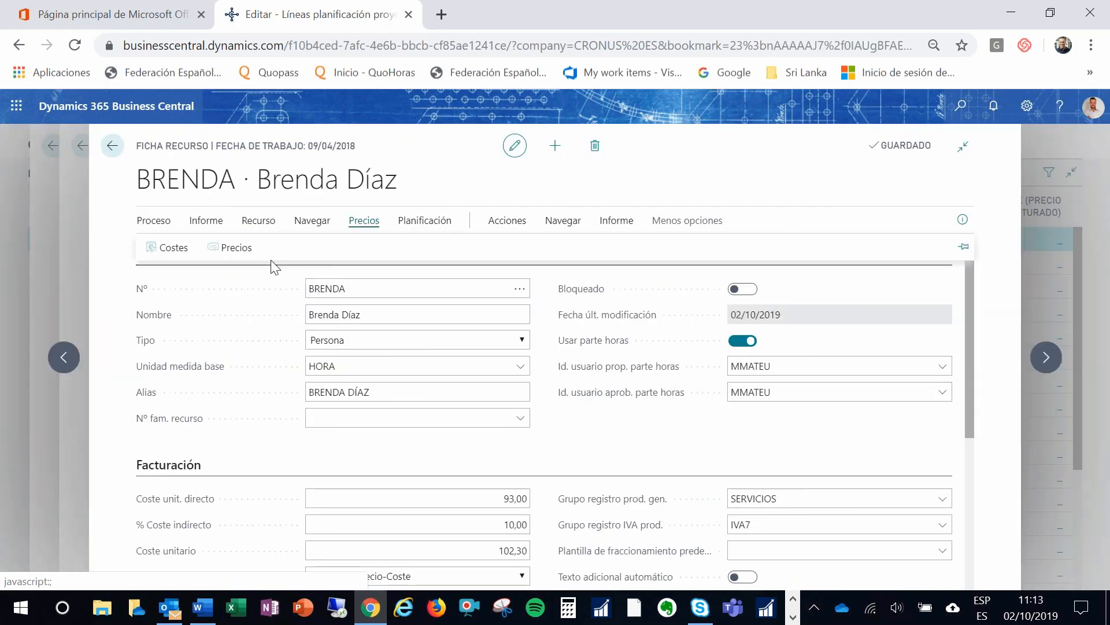
{"action": "left_click", "coordinate": [233, 252]}
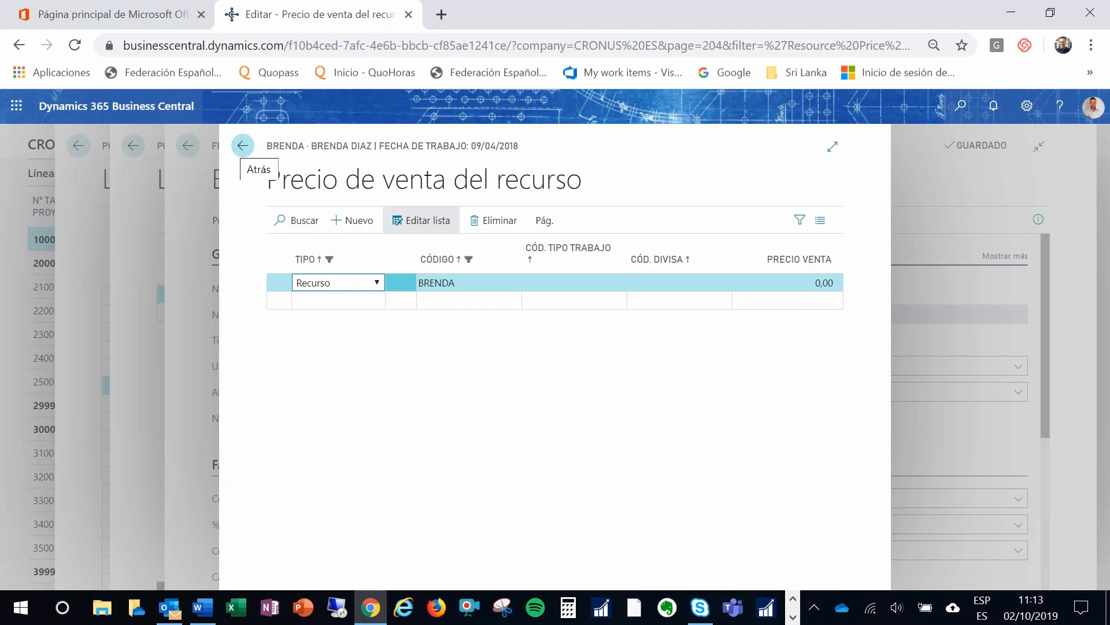
{"action": "left_click", "coordinate": [243, 146]}
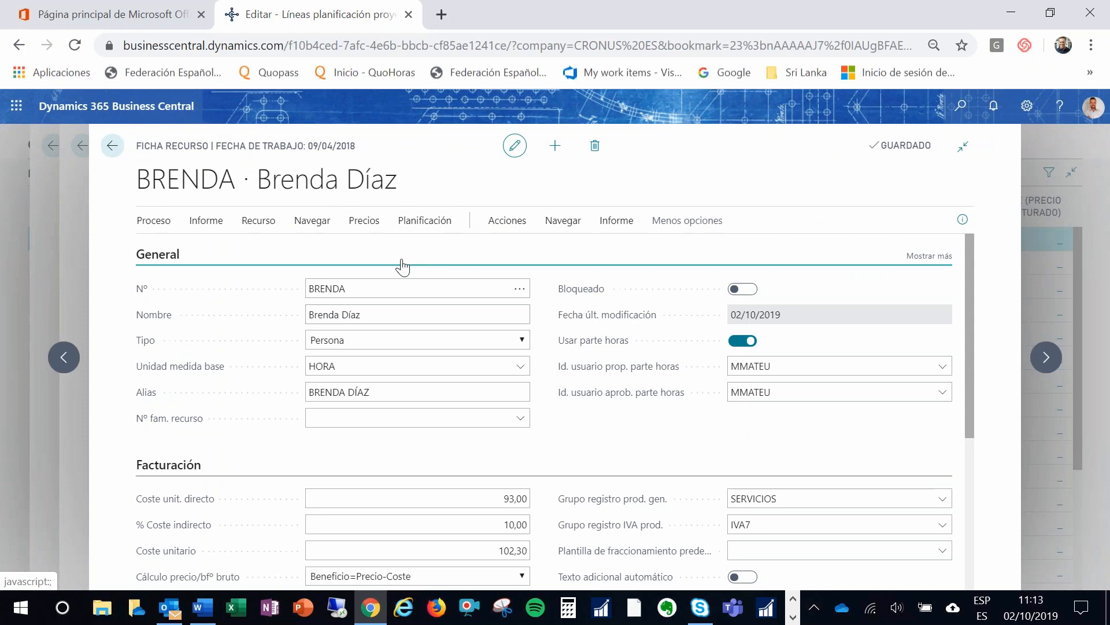
Step: Open the capacity matrix from the resource card and start setting the capacity of the same resource with Fijar capacidad
{"action": "left_click", "coordinate": [425, 228]}
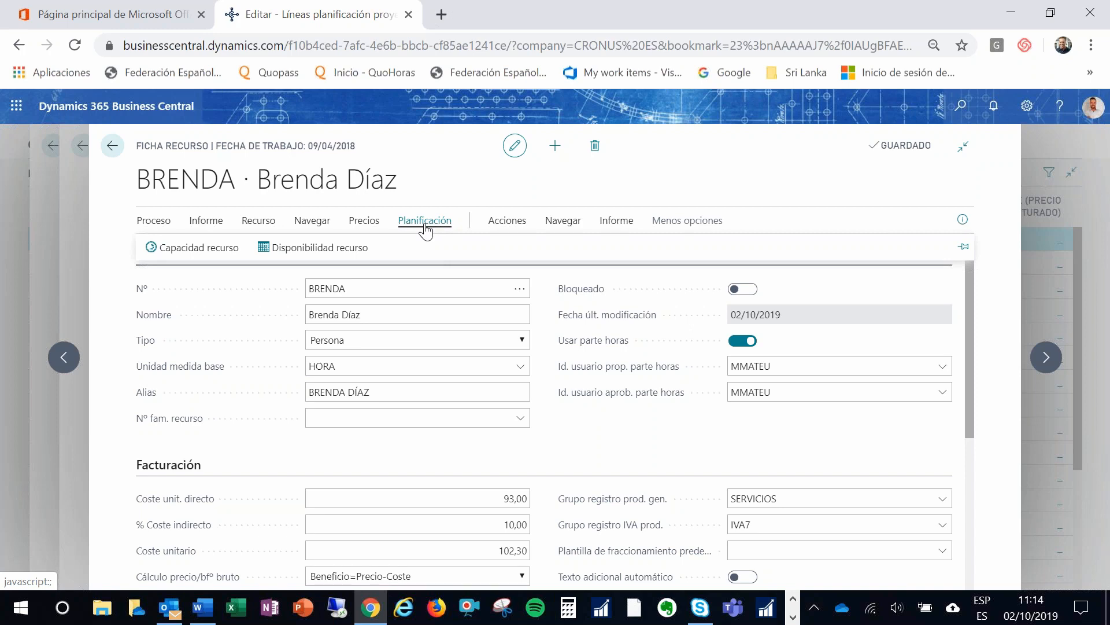
{"action": "left_click", "coordinate": [182, 249]}
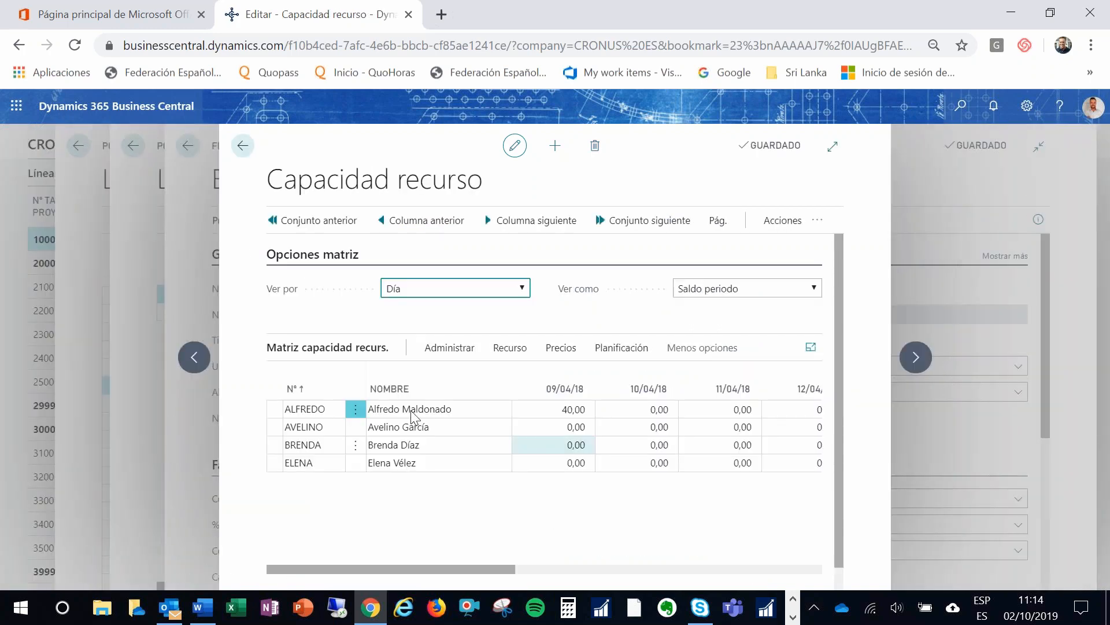
{"action": "left_click", "coordinate": [399, 444]}
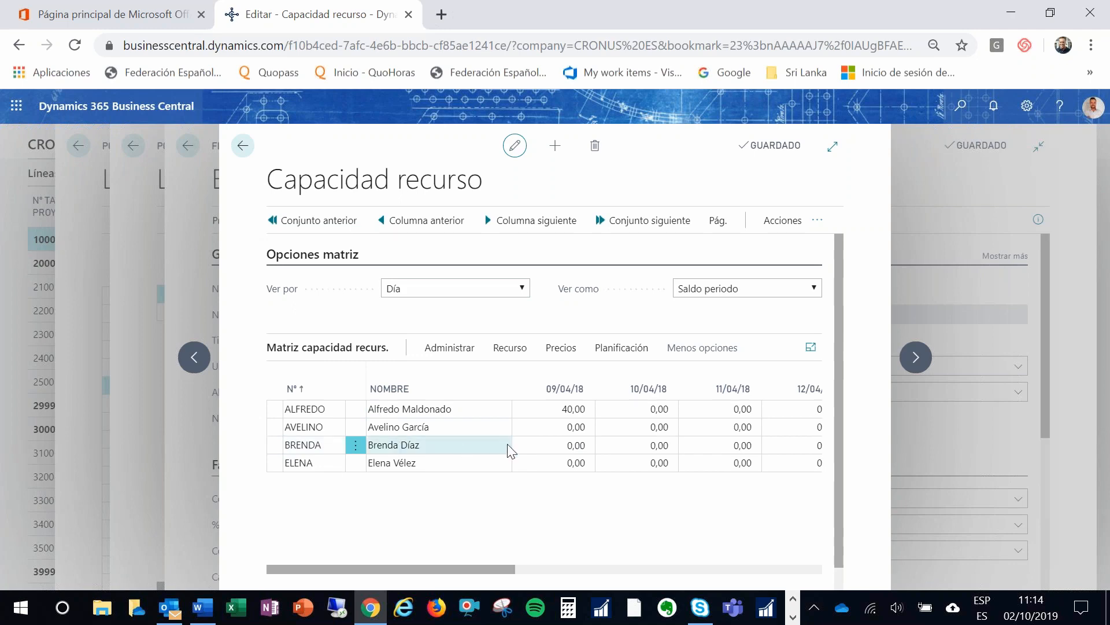
{"action": "left_click", "coordinate": [614, 350]}
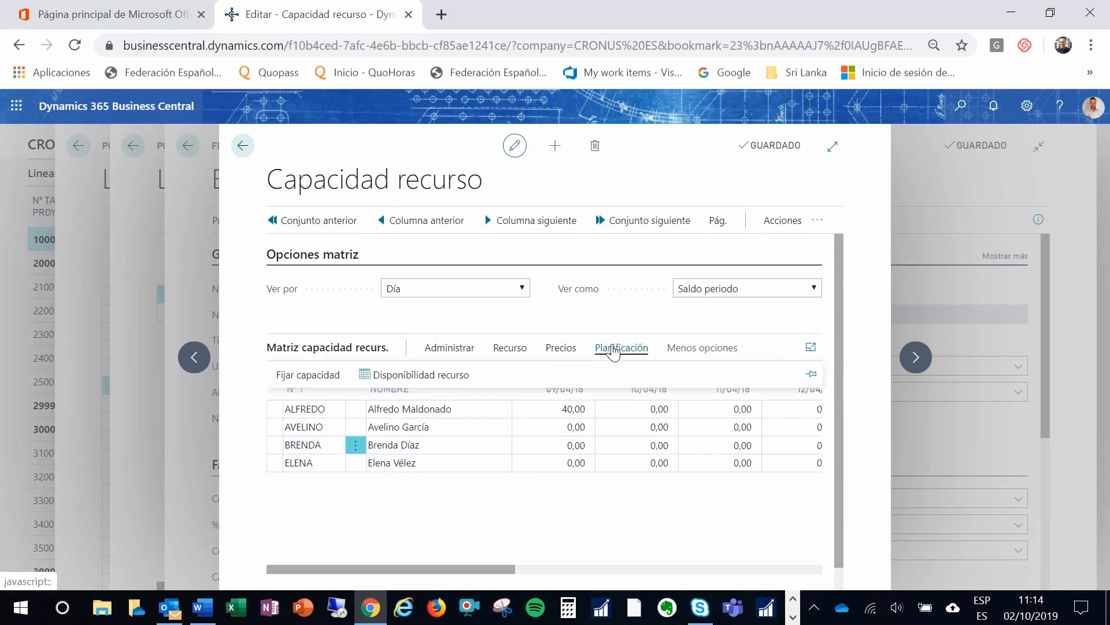
{"action": "left_click", "coordinate": [303, 375]}
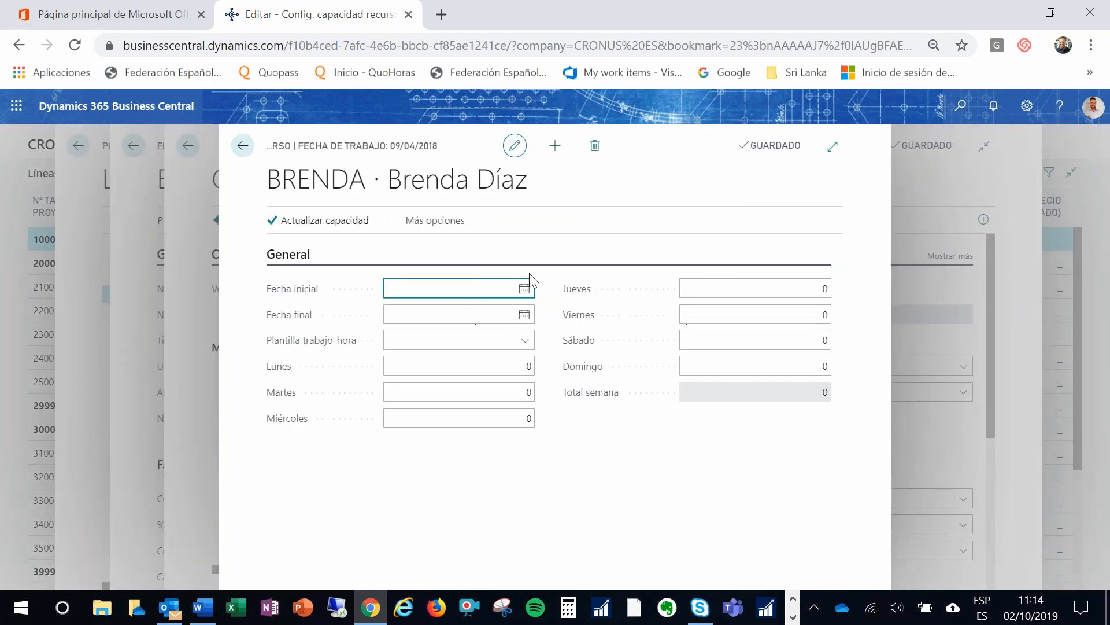
Step: Set the capacity period's Fecha inicial to 01/01/2018 and Fecha final to 31/12/2018
{"action": "left_click", "coordinate": [524, 289]}
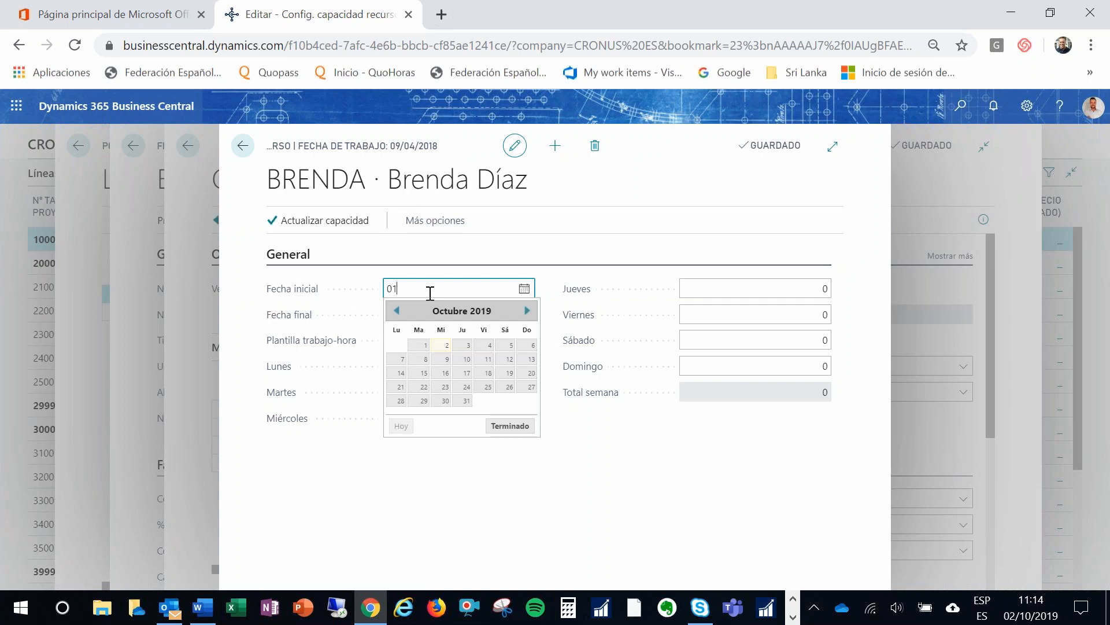
{"action": "type", "text": "01/01/2018"}
{"action": "key", "text": "Tab"}
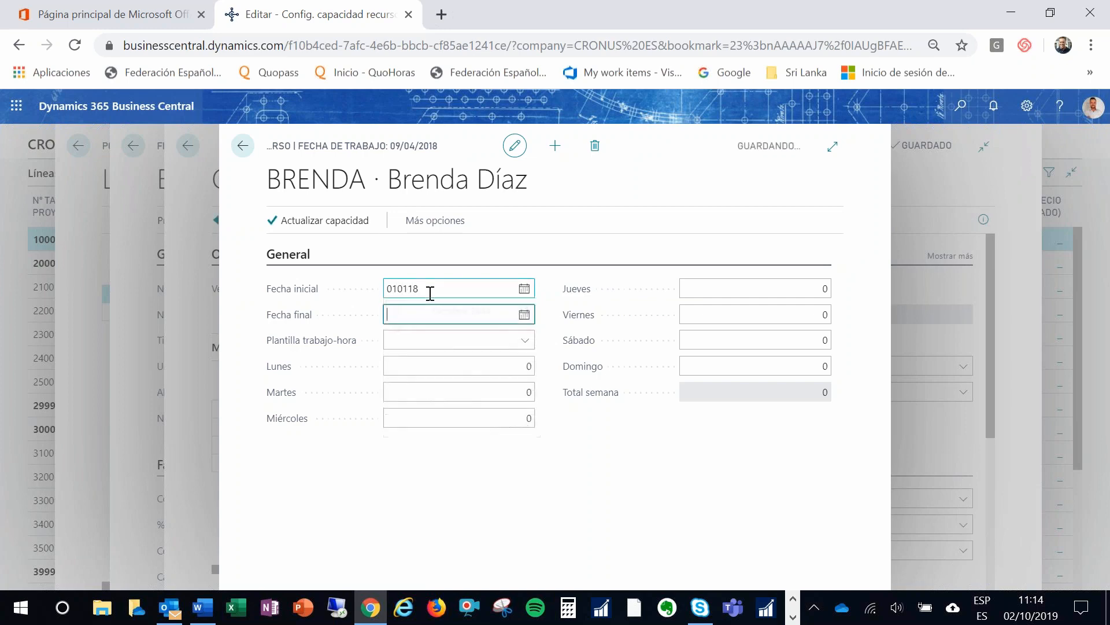
{"action": "type", "text": "31/121"}
{"action": "key", "text": "Tab"}
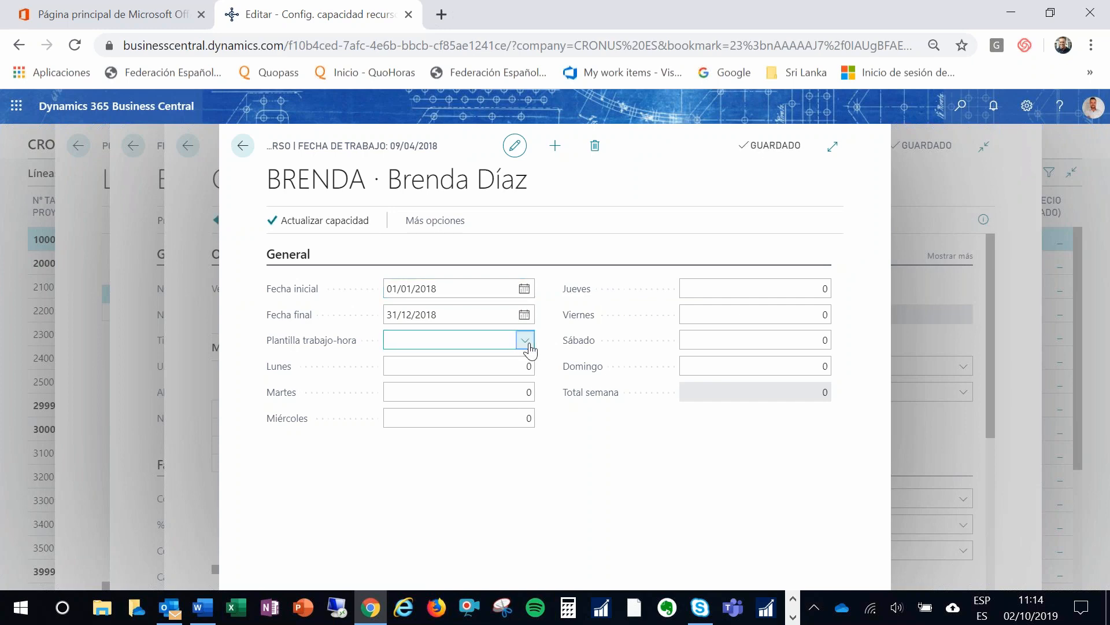
Step: Create a new Plantilla trabajo-hora with code 40H and description 40H semanales
{"action": "left_click", "coordinate": [525, 341]}
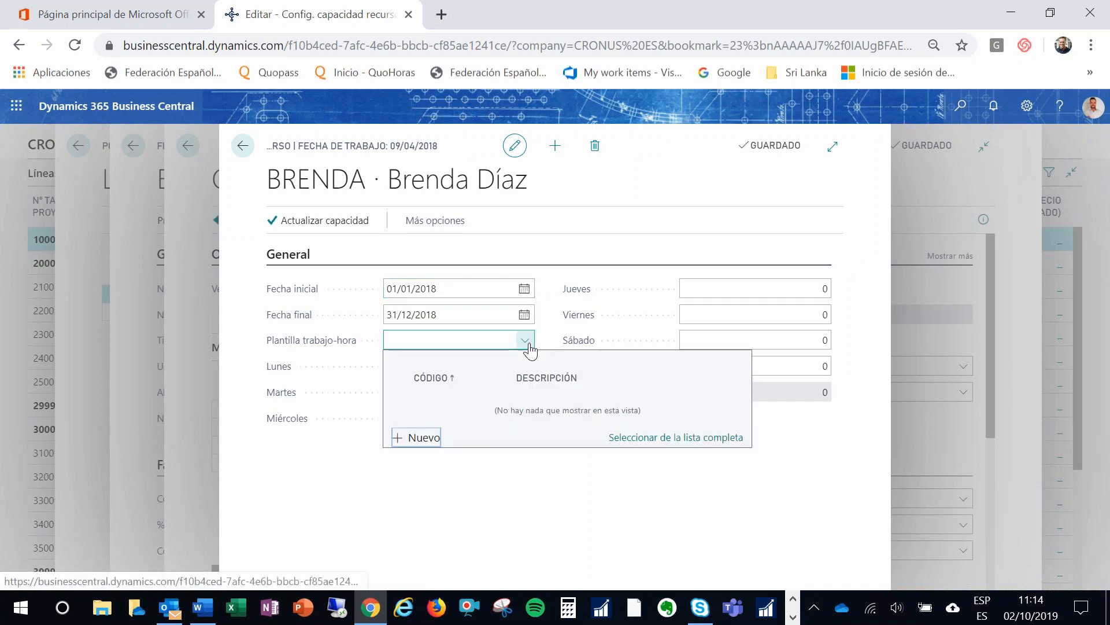
{"action": "left_click", "coordinate": [415, 437]}
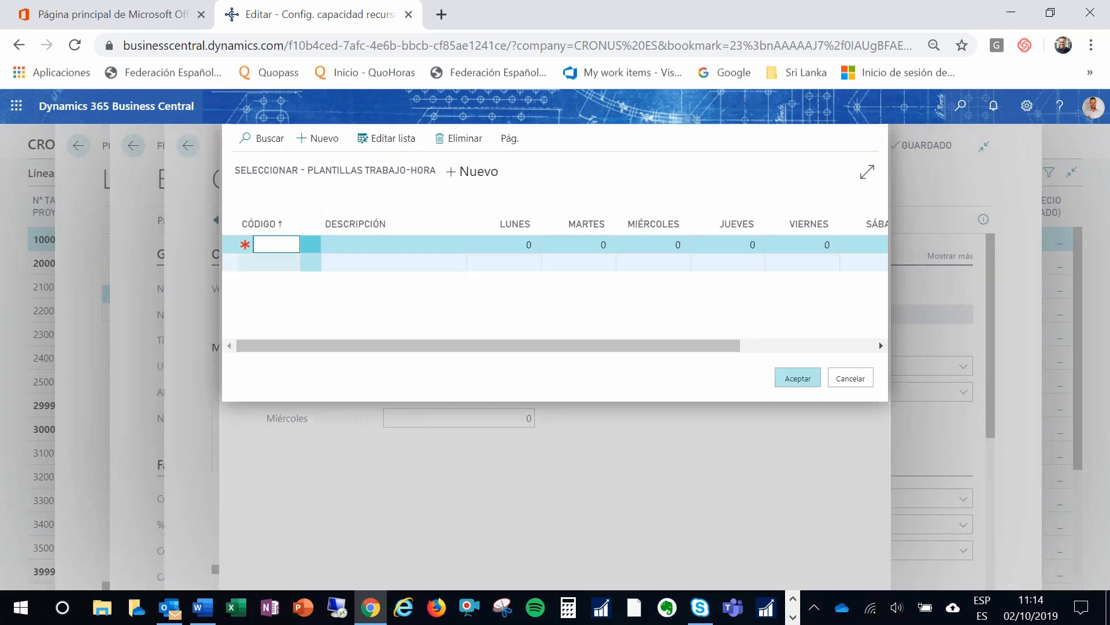
{"action": "type", "text": "40H"}
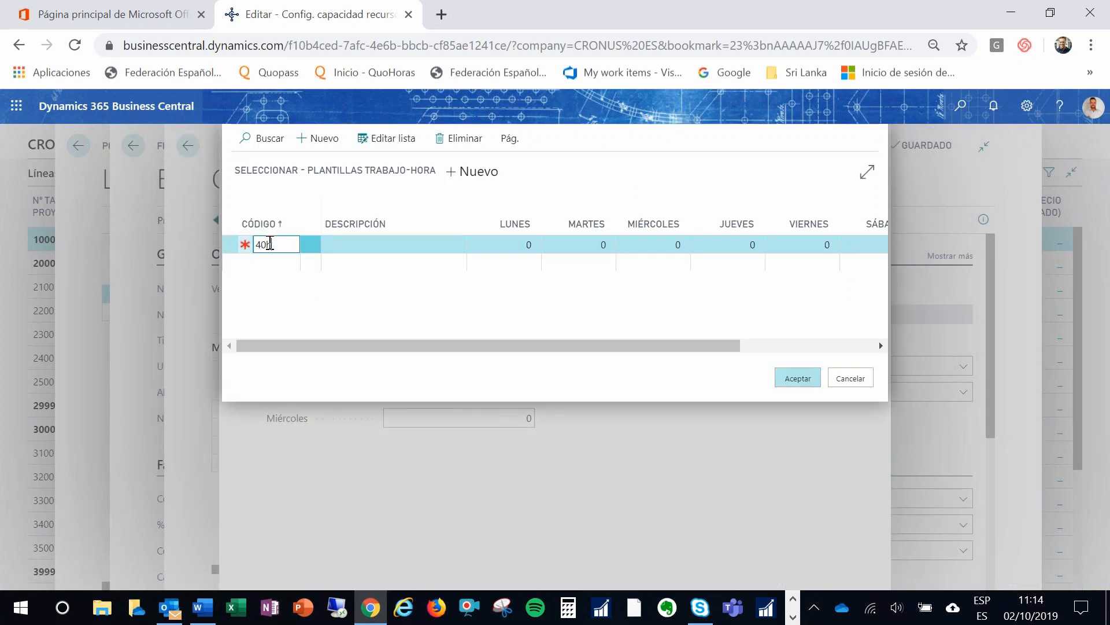
{"action": "key", "text": "Tab"}
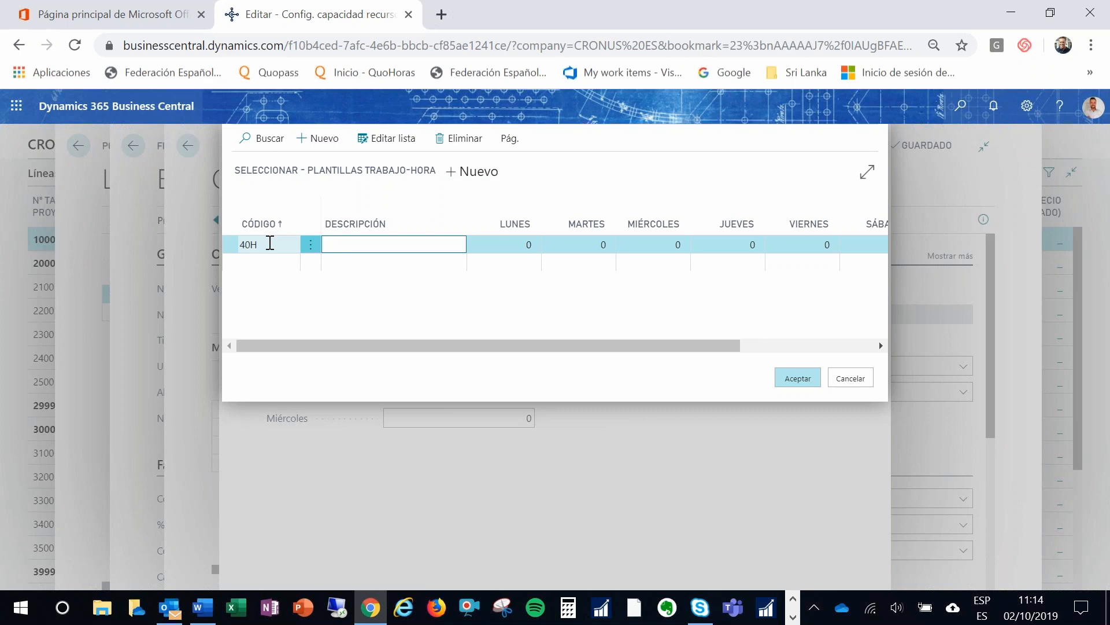
{"action": "type", "text": "40H semanalesq"}
{"action": "key", "text": "Tab"}
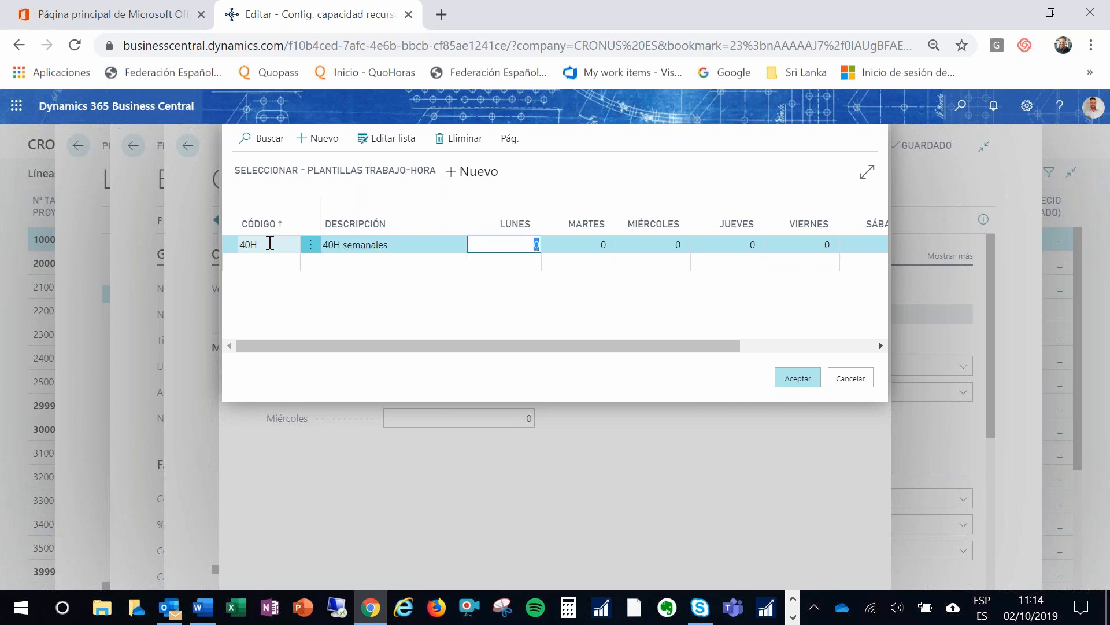
Step: Enter 8 hours for each day from Lunes to Viernes in the 40H template and assign it to the resource
{"action": "type", "text": "8"}
{"action": "key", "text": "Tab"}
{"action": "type", "text": "8"}
{"action": "key", "text": "Tab"}
{"action": "type", "text": "8"}
{"action": "key", "text": "Tab"}
{"action": "type", "text": "8"}
{"action": "key", "text": "Tab"}
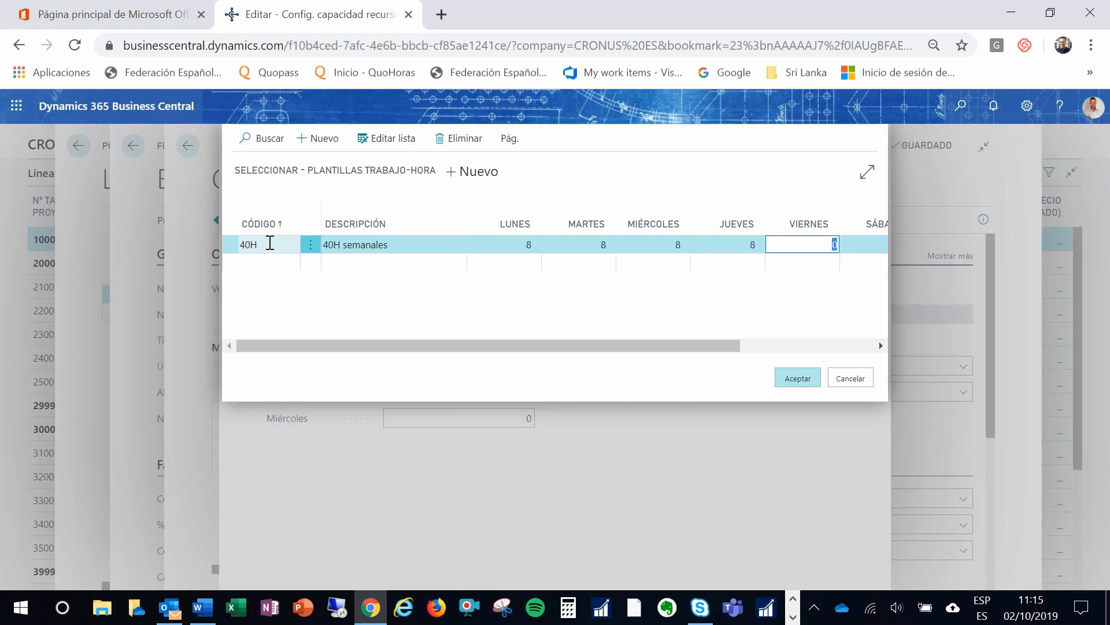
{"action": "type", "text": "8"}
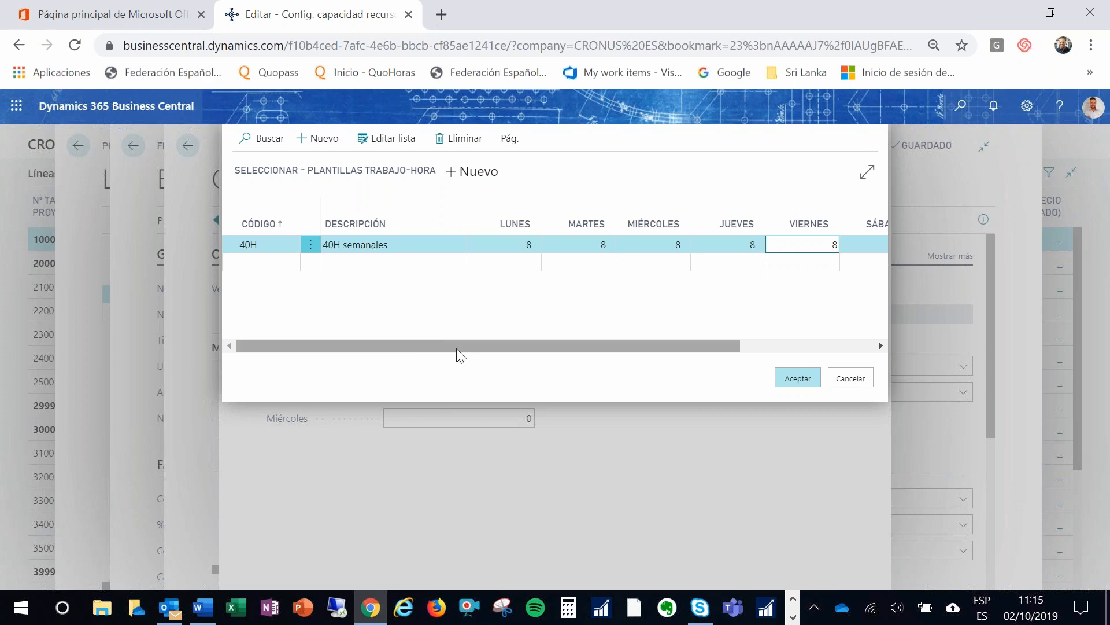
{"action": "left_click_drag", "start_coordinate": [457, 348], "coordinate": [615, 345]}
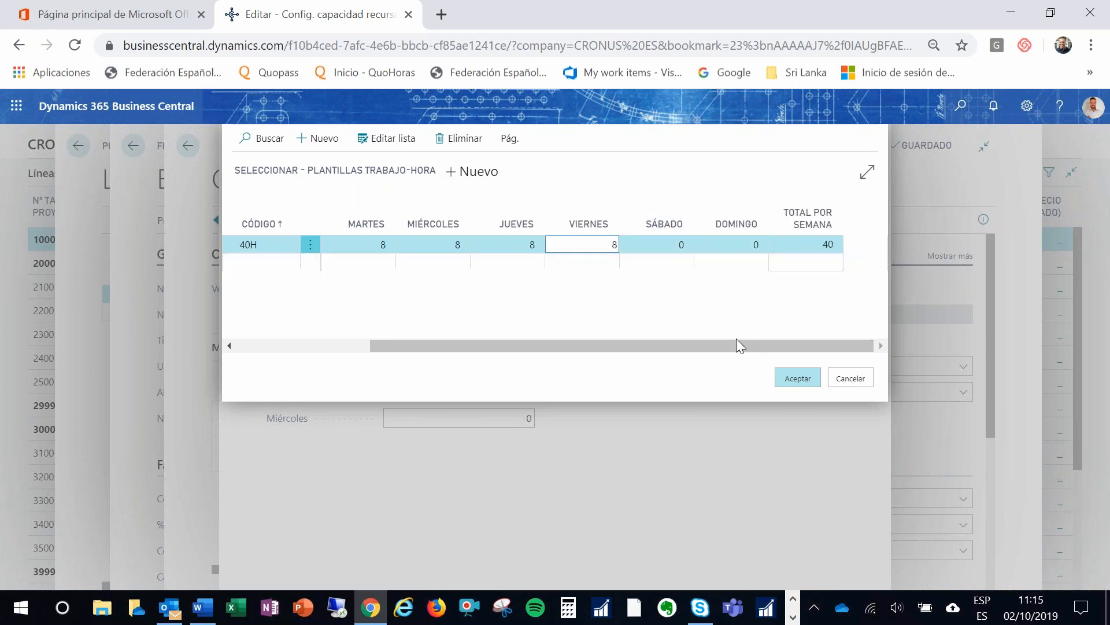
{"action": "left_click", "coordinate": [797, 379]}
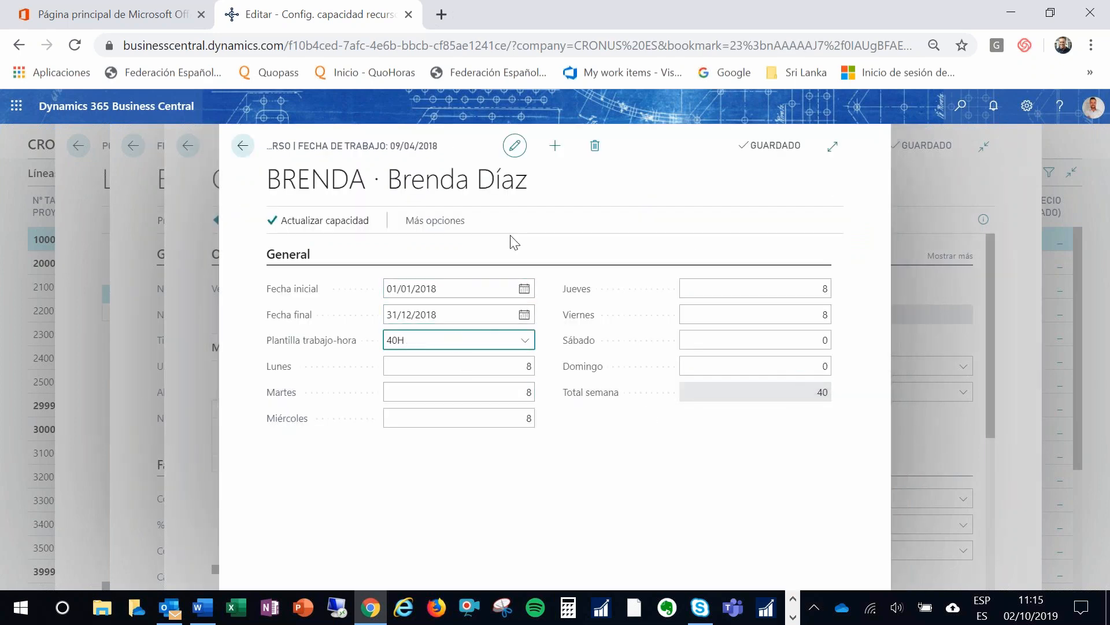
Step: Update the resource's capacity with the chosen period and template, and return to the capacity matrix
{"action": "left_click", "coordinate": [323, 228]}
{"action": "left_click", "coordinate": [643, 393]}
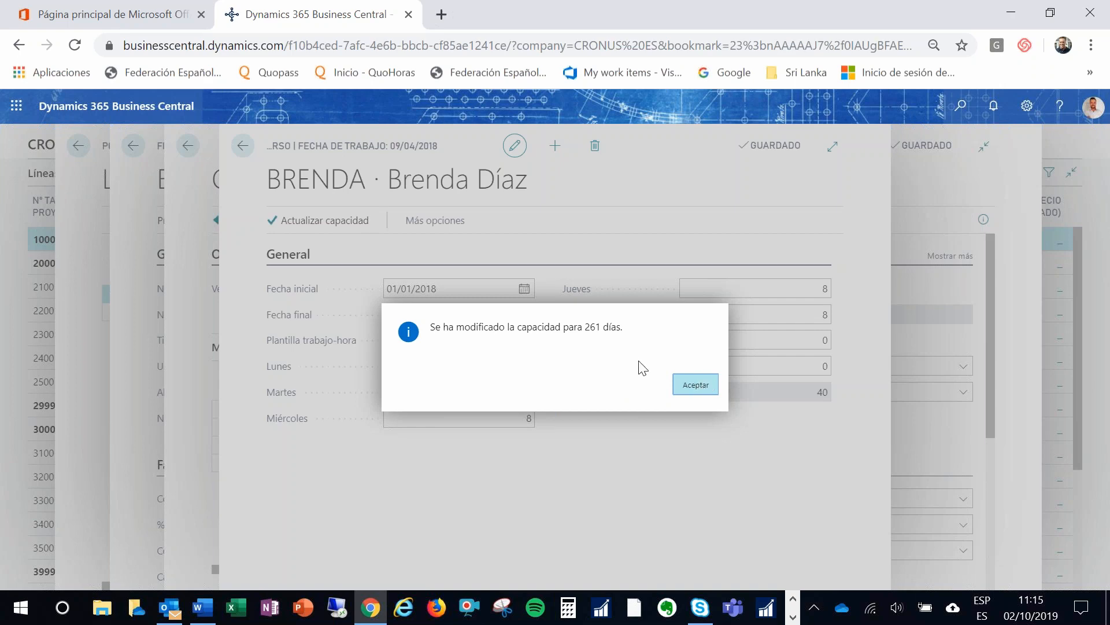
{"action": "left_click", "coordinate": [704, 393]}
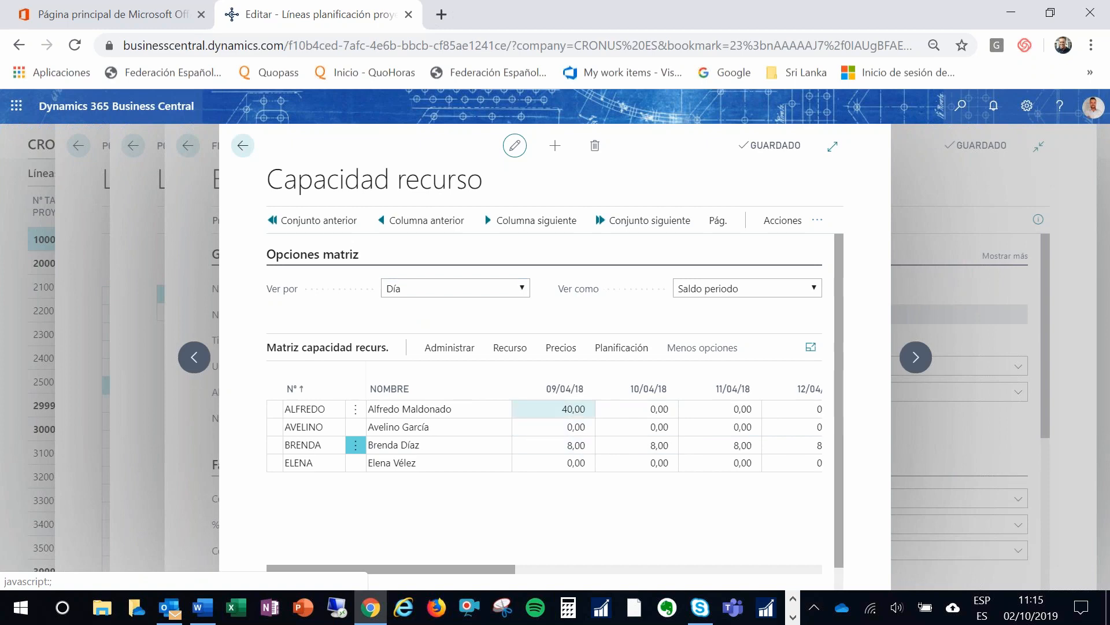
Step: View the capacity matrix by Mes and open the resource's capacity entries for April 2018
{"action": "left_click", "coordinate": [523, 295]}
{"action": "left_click", "coordinate": [456, 366]}
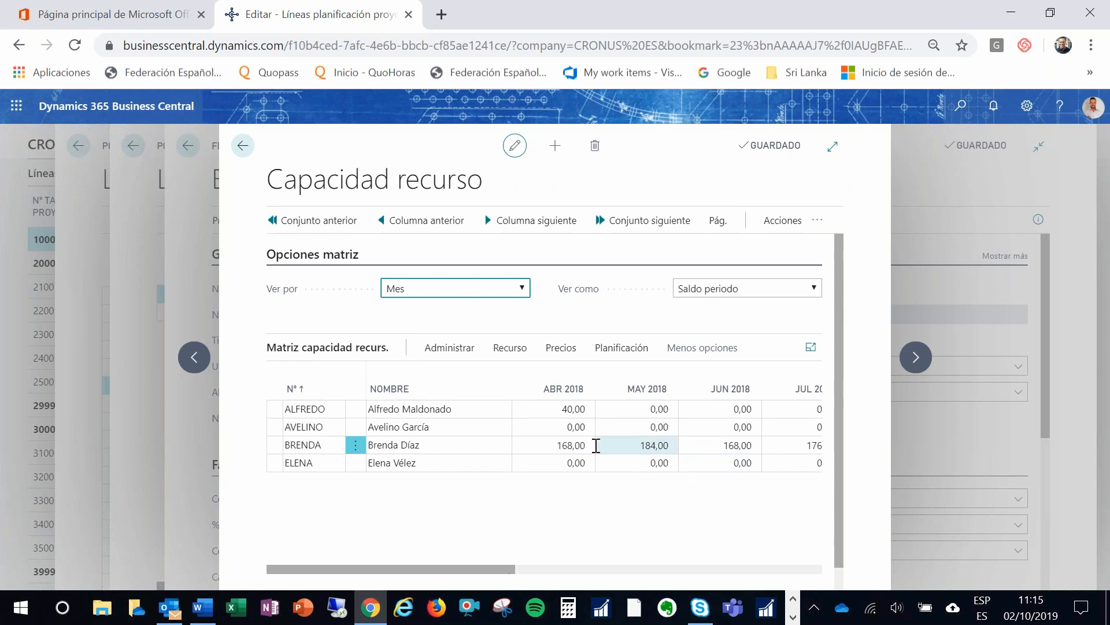
{"action": "left_click", "coordinate": [577, 445]}
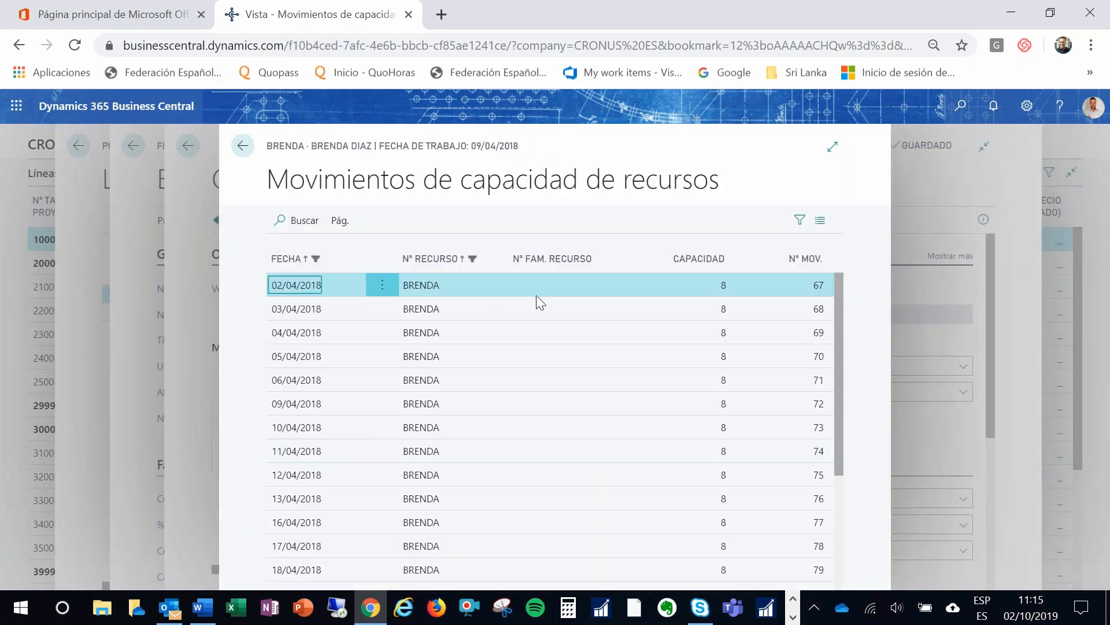
Step: Review the resource's April 2018 capacity entries and return to the capacity matrix
{"action": "scroll", "coordinate": [533, 293], "scroll_direction": "down", "scroll_amount": 3}
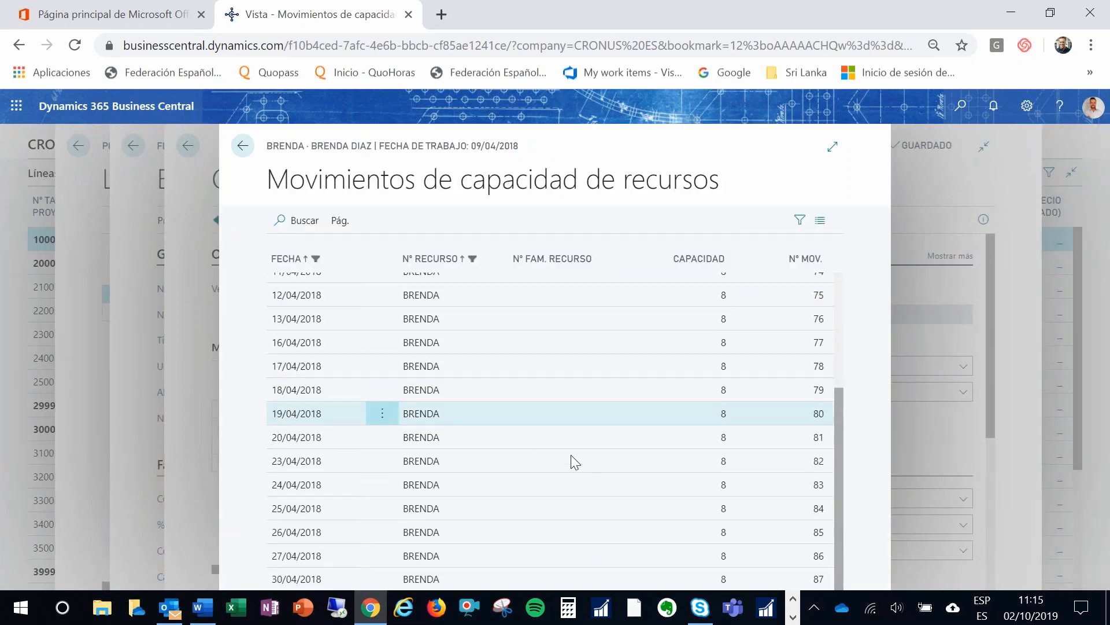
{"action": "scroll", "coordinate": [616, 503], "scroll_direction": "up", "scroll_amount": 3}
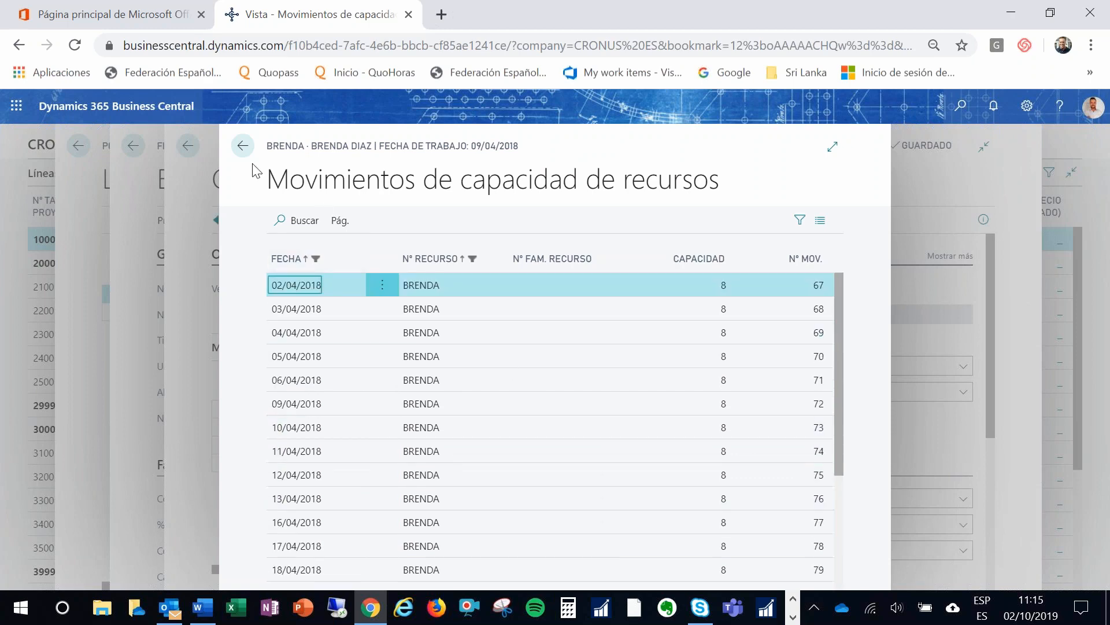
{"action": "left_click", "coordinate": [243, 146]}
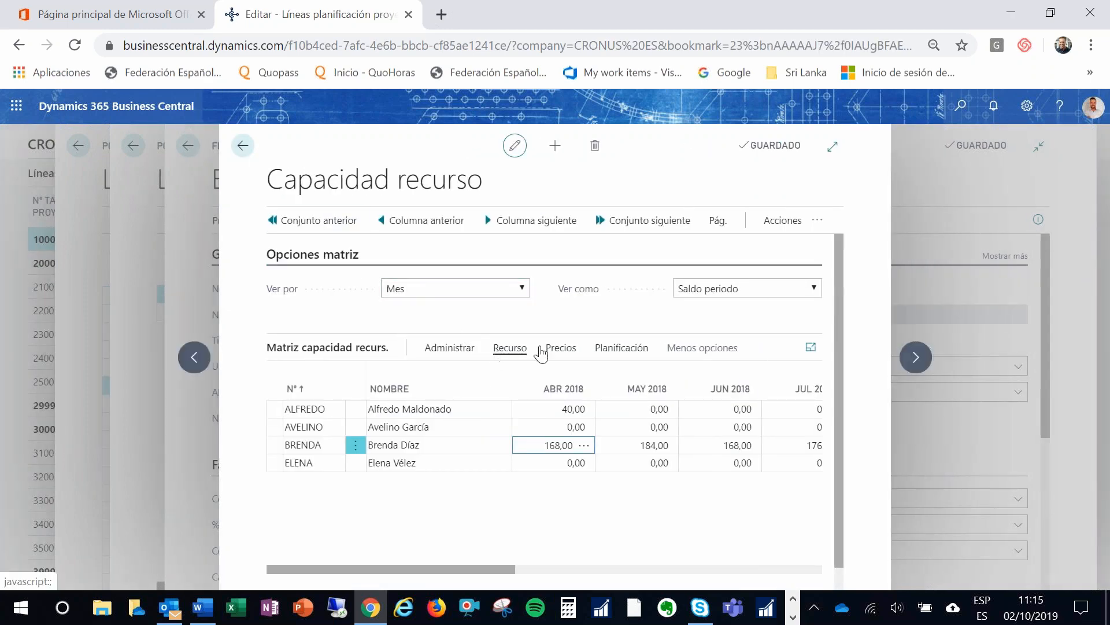
Step: View the resource's availability by Mes, examine the project hours for January 2018, and return to the capacity matrix
{"action": "left_click", "coordinate": [620, 347]}
{"action": "left_click", "coordinate": [391, 374]}
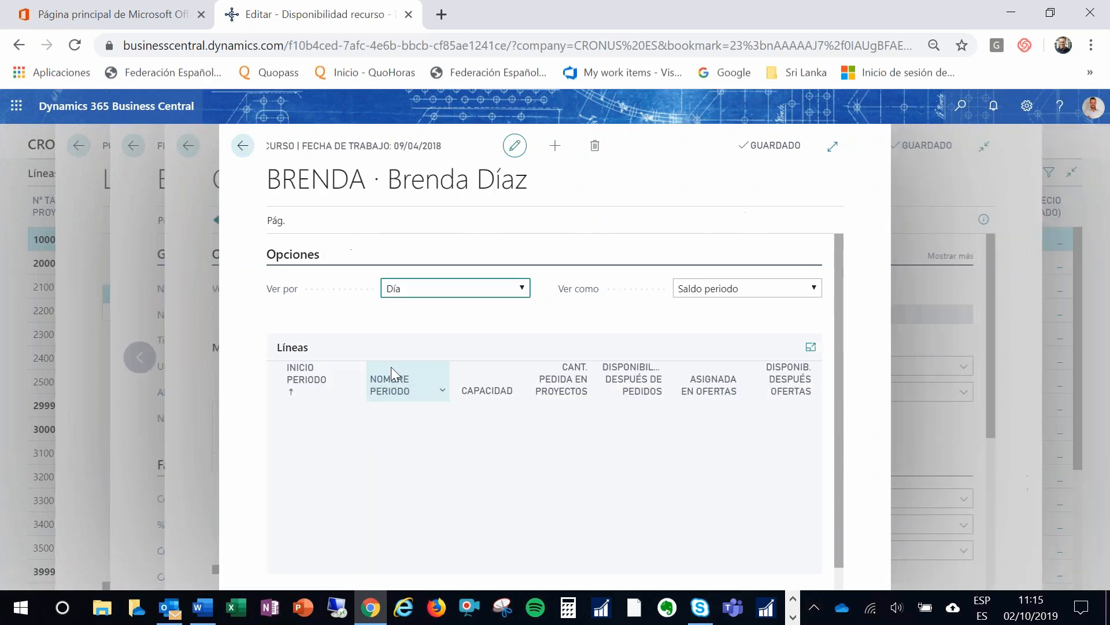
{"action": "left_click", "coordinate": [523, 287]}
{"action": "left_click", "coordinate": [470, 370]}
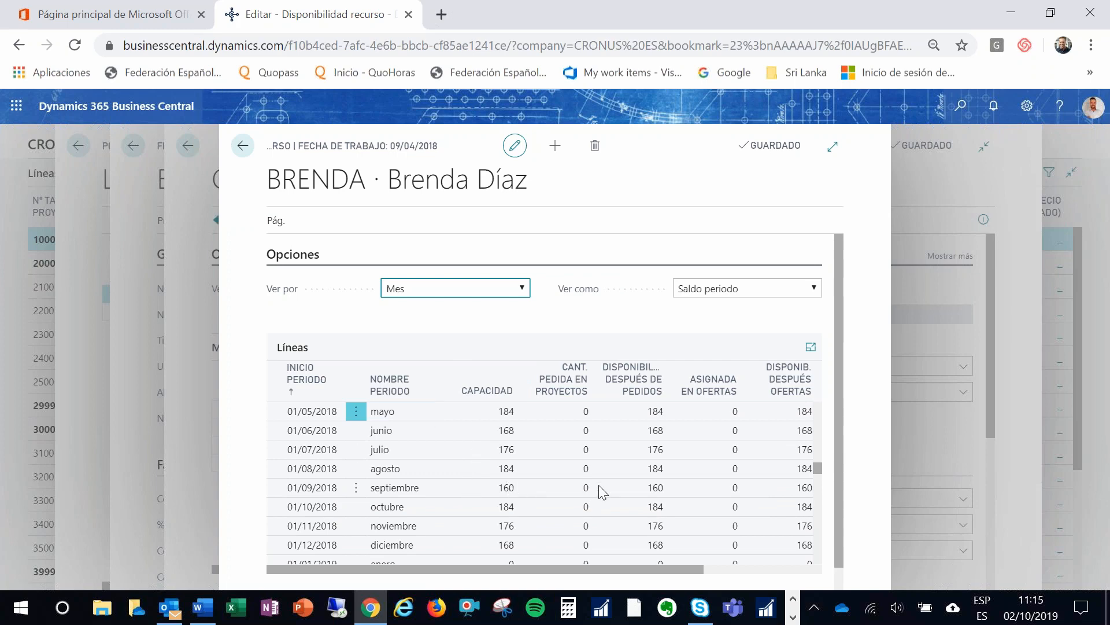
{"action": "left_click_drag", "start_coordinate": [630, 569], "coordinate": [651, 568]}
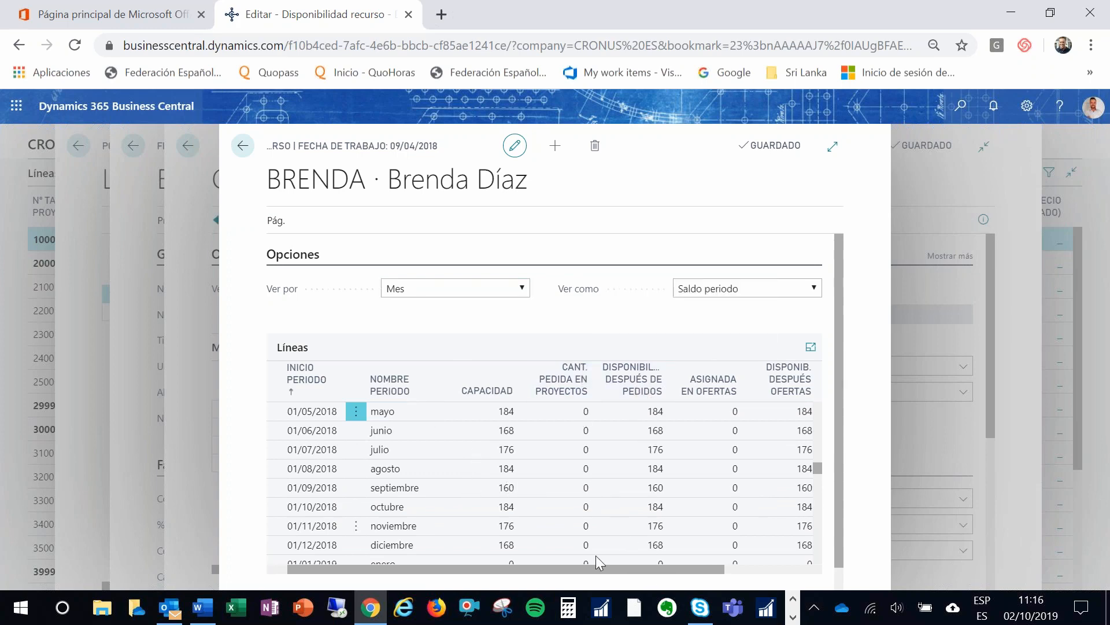
{"action": "scroll", "coordinate": [583, 509], "scroll_direction": "up", "scroll_amount": 3}
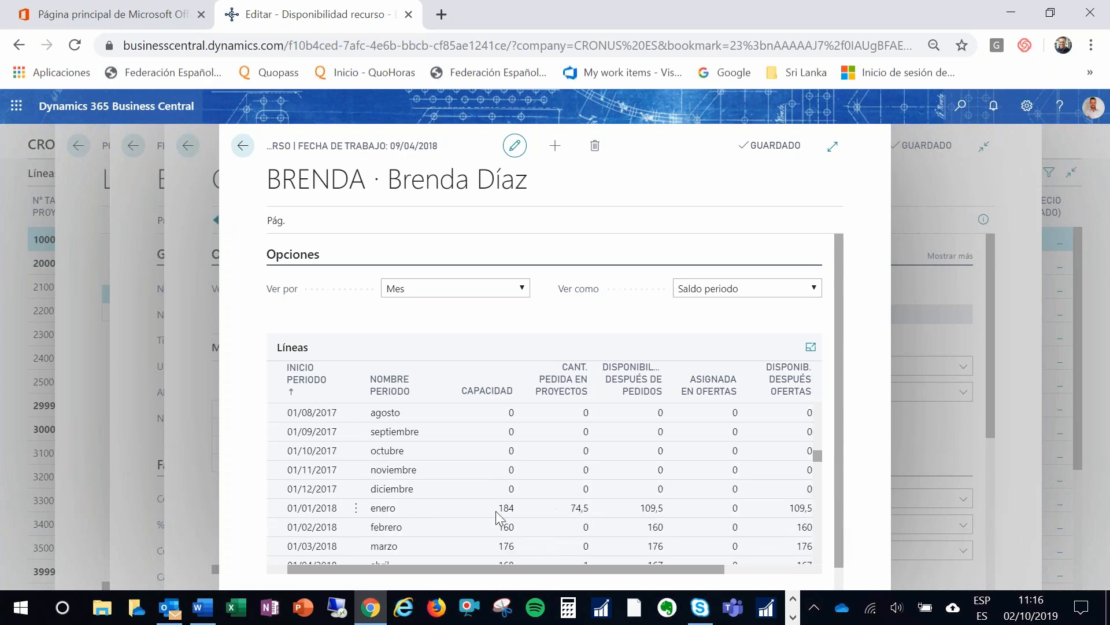
{"action": "left_click", "coordinate": [560, 506]}
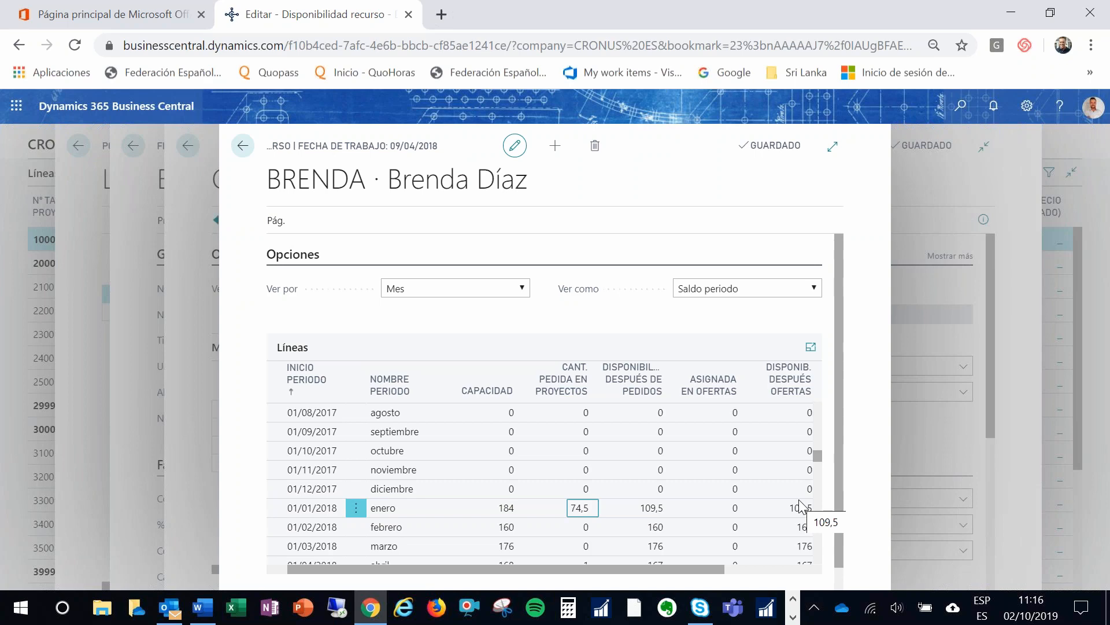
{"action": "left_click", "coordinate": [251, 145]}
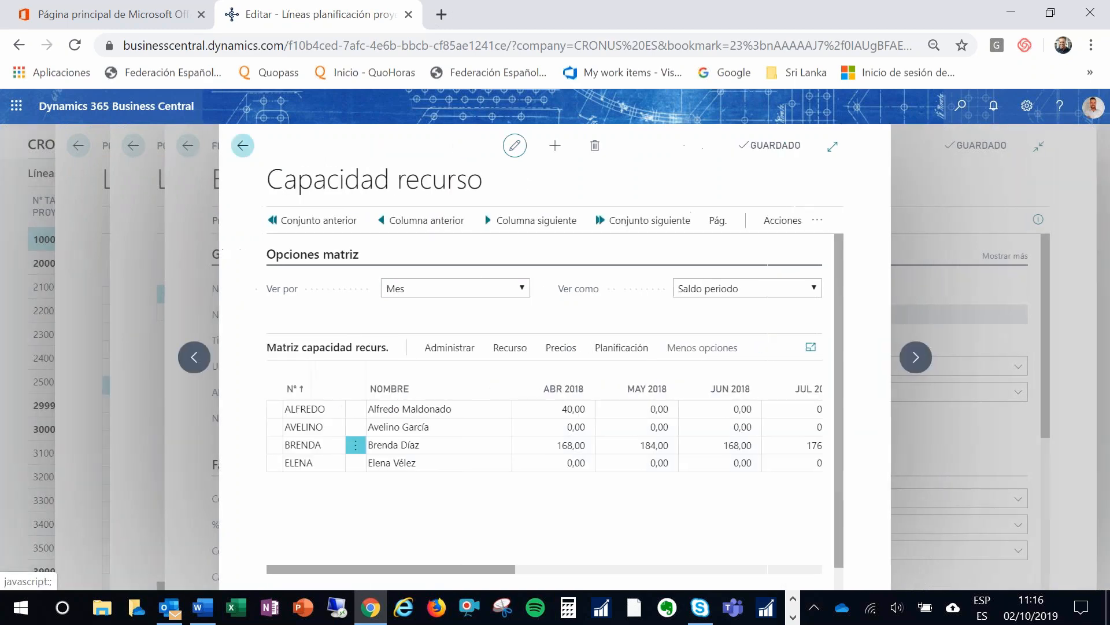
Step: Assign the selected resource to the Presupuesto planning line of task 2400 and set its quantity to 20
{"action": "left_click", "coordinate": [243, 146]}
{"action": "left_click", "coordinate": [111, 148]}
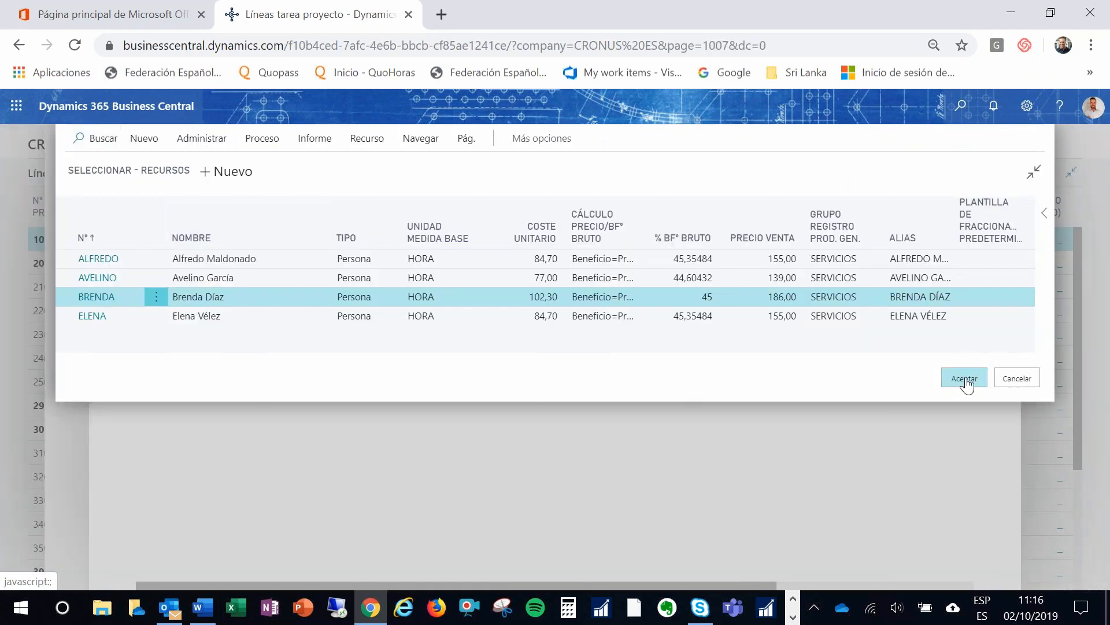
{"action": "left_click", "coordinate": [965, 378]}
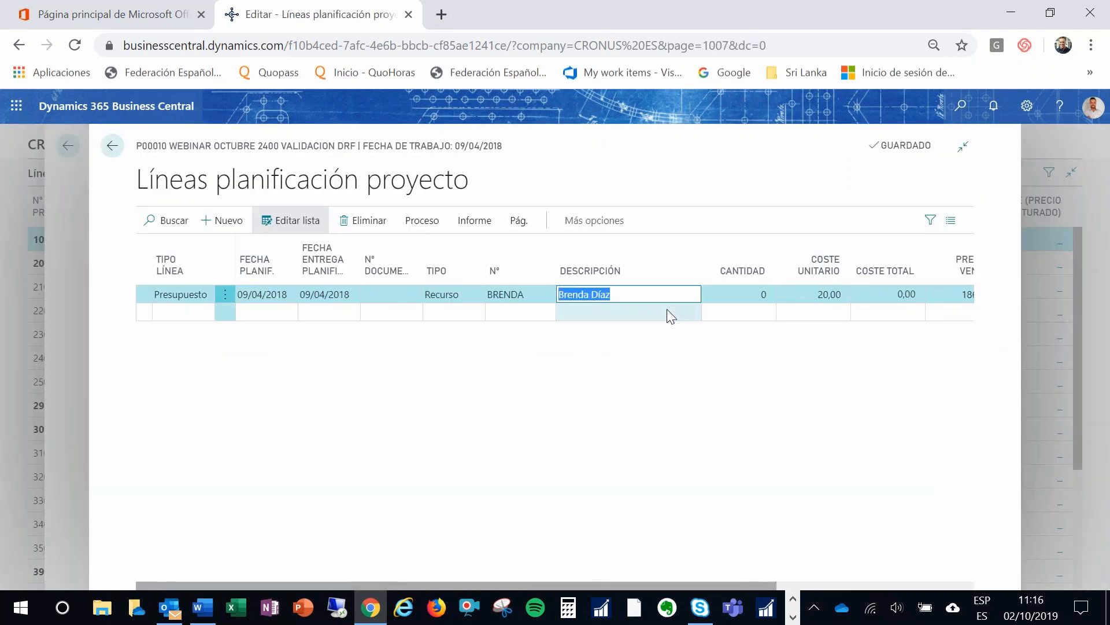
{"action": "key", "text": "Tab"}
{"action": "type", "text": "20"}
{"action": "key", "text": "Tab"}
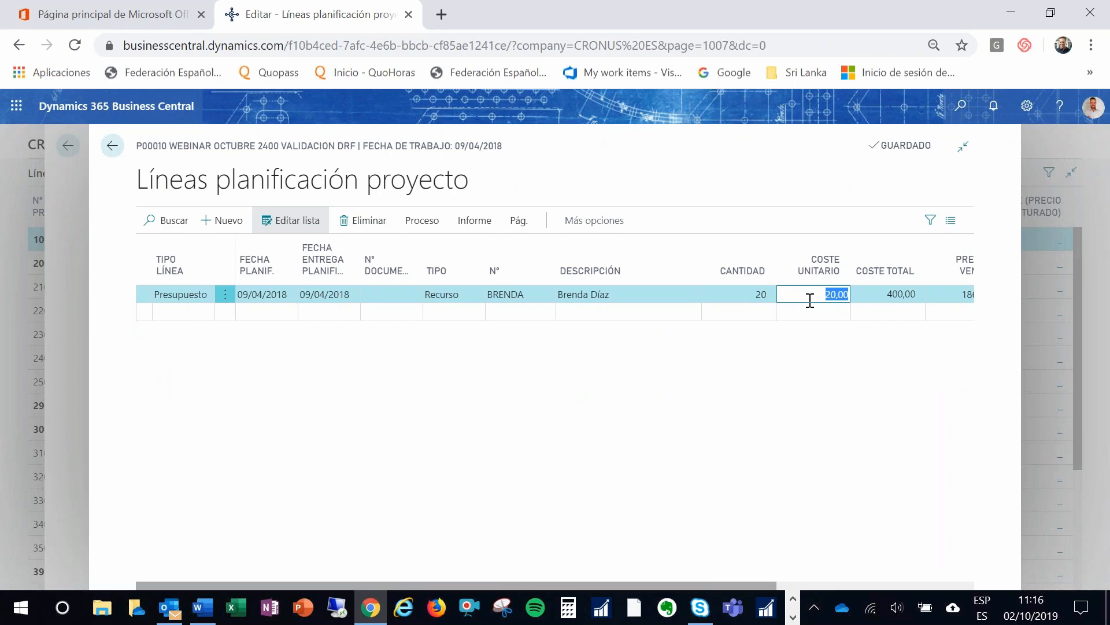
Step: Clear the Precio venta on the budget planning line and return to the project task lines
{"action": "left_click_drag", "start_coordinate": [668, 584], "coordinate": [761, 566]}
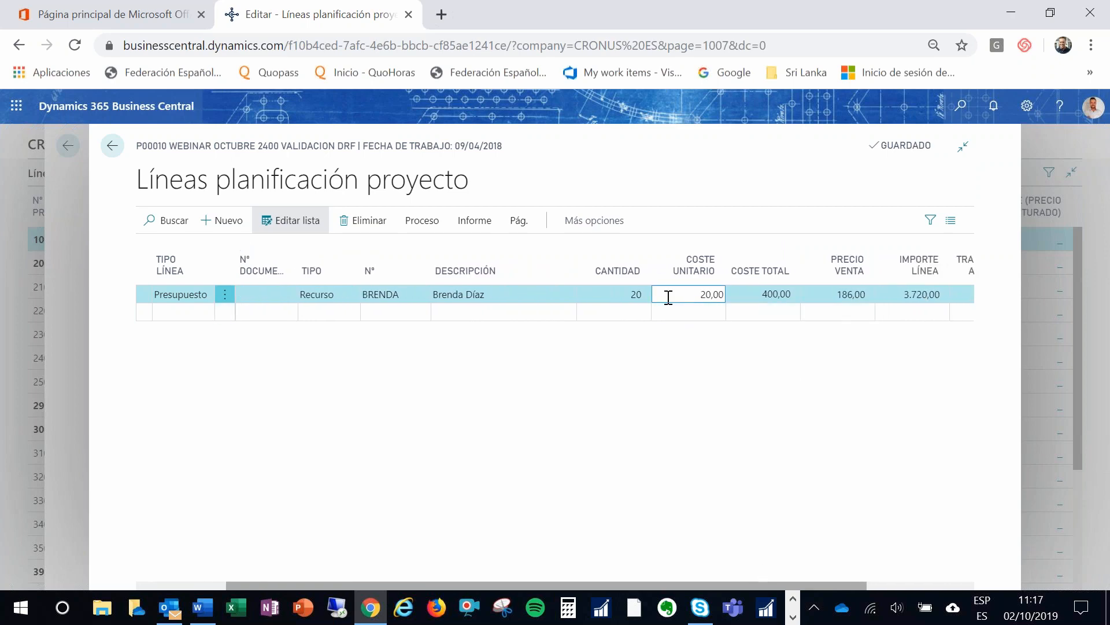
{"action": "left_click", "coordinate": [835, 295]}
{"action": "key", "text": "Delete"}
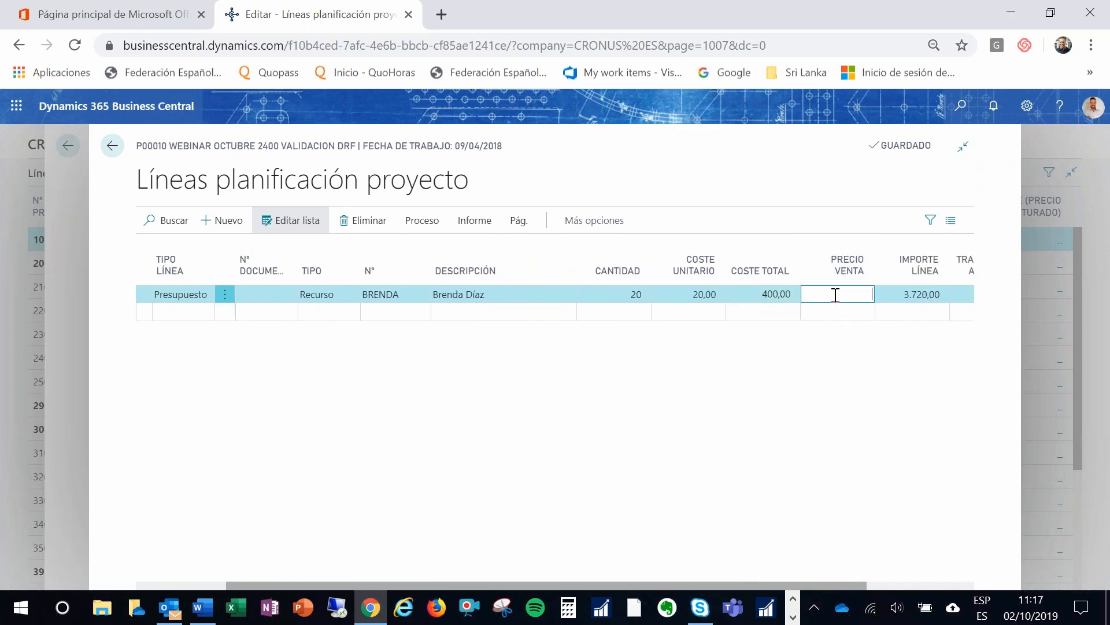
{"action": "key", "text": "Tab"}
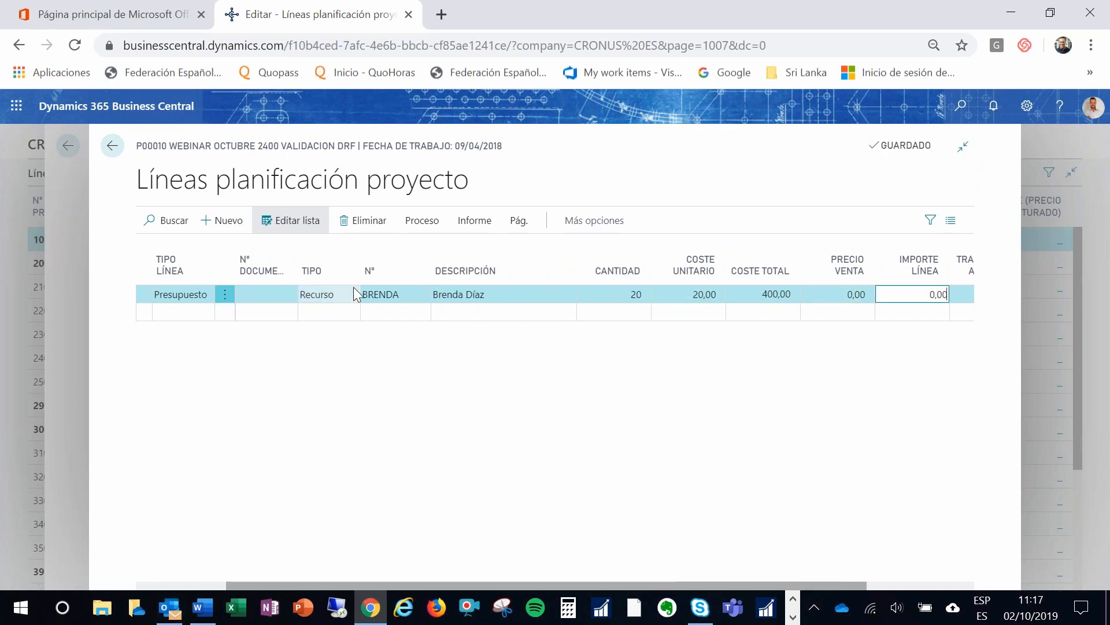
{"action": "left_click", "coordinate": [112, 146]}
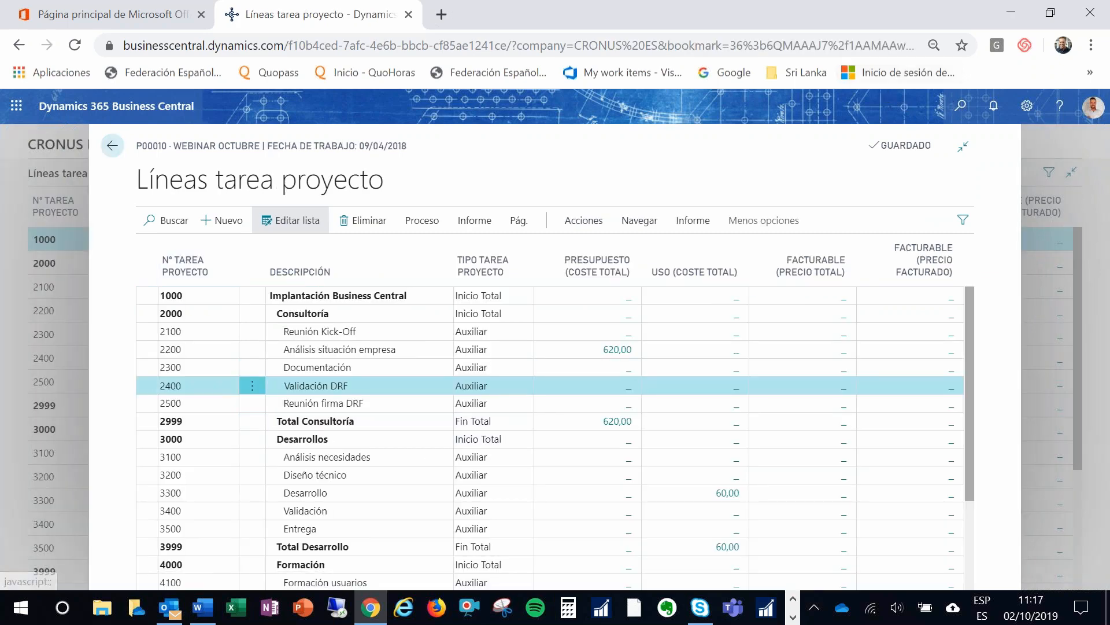
Step: Find the Partes de horas page by searching for "parte" and open time sheet HH00009
{"action": "left_click", "coordinate": [957, 122]}
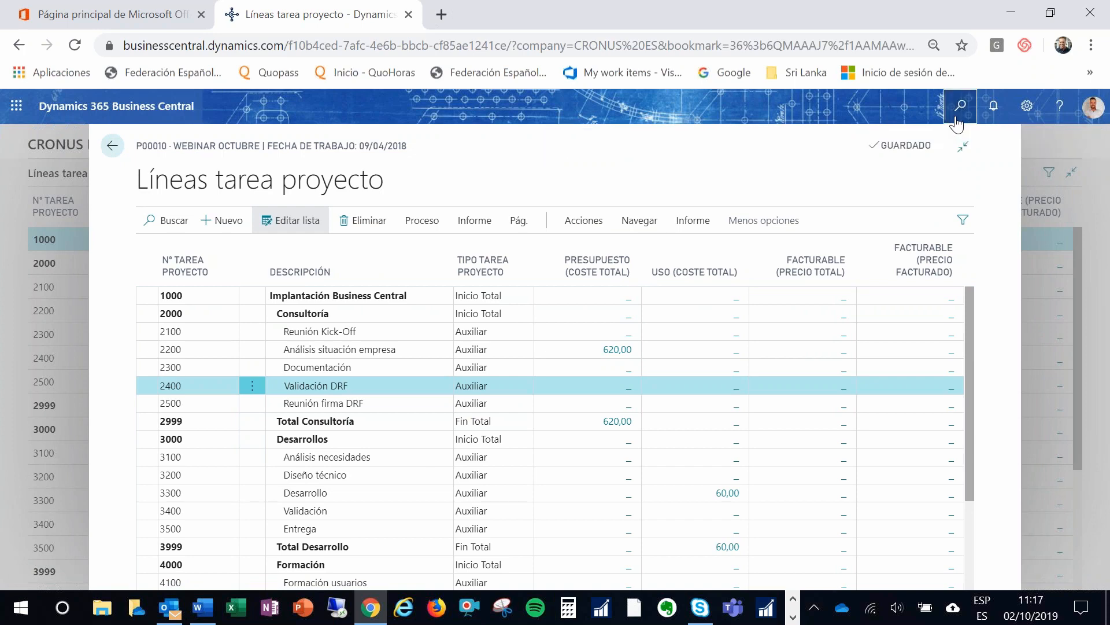
{"action": "type", "text": "parte"}
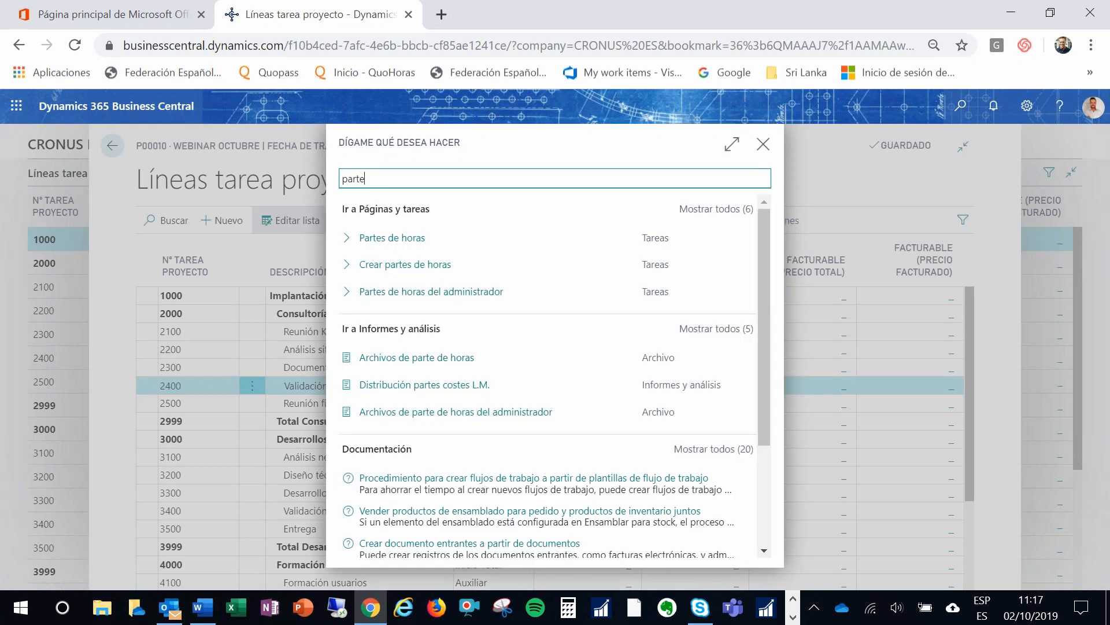
{"action": "left_click", "coordinate": [416, 238]}
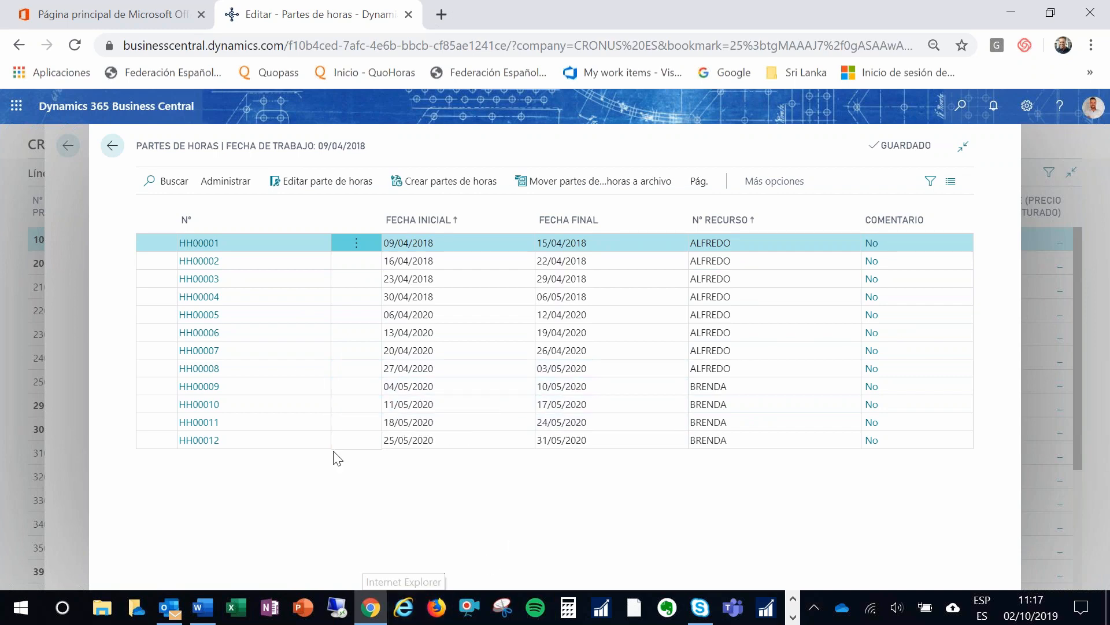
{"action": "left_click", "coordinate": [211, 392]}
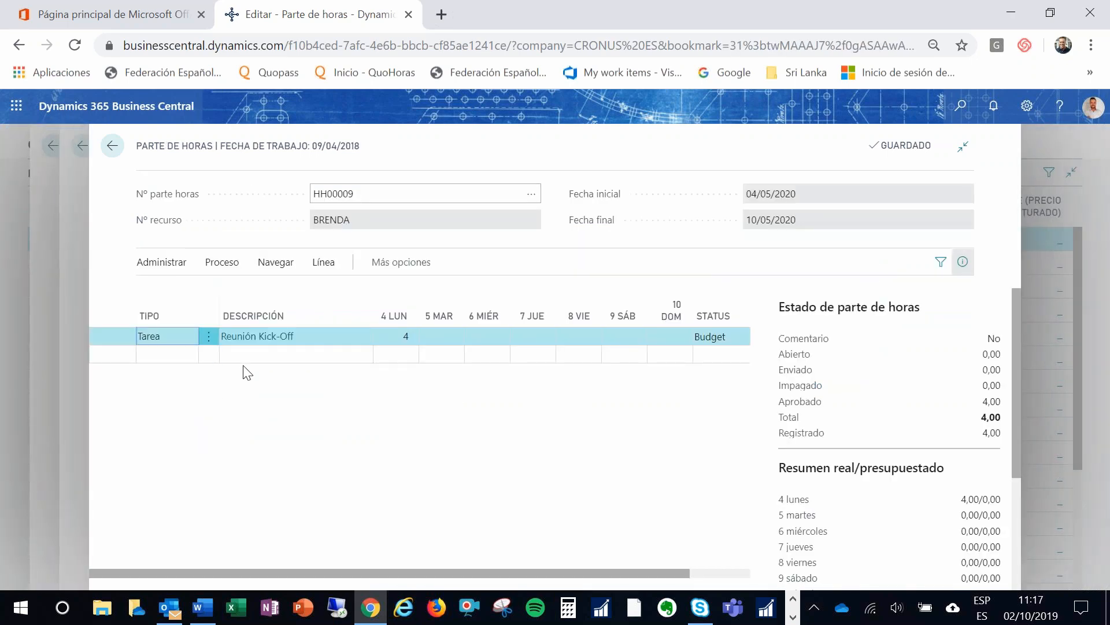
Step: Add a second time sheet line of type Tarea and open its project details
{"action": "left_click", "coordinate": [178, 353]}
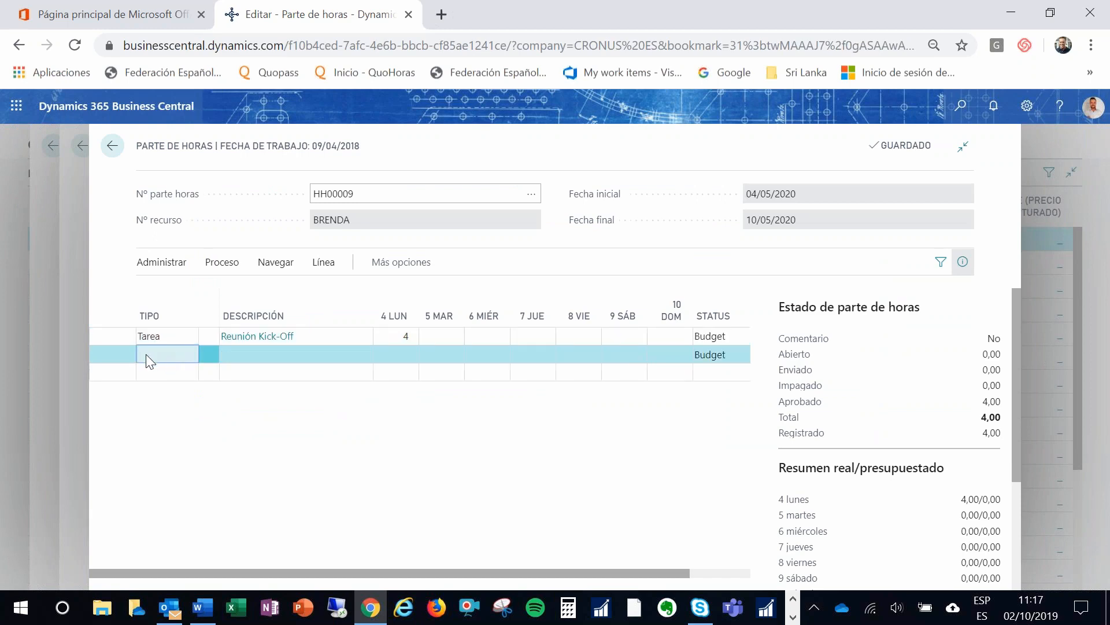
{"action": "left_click", "coordinate": [155, 357]}
{"action": "left_click", "coordinate": [191, 430]}
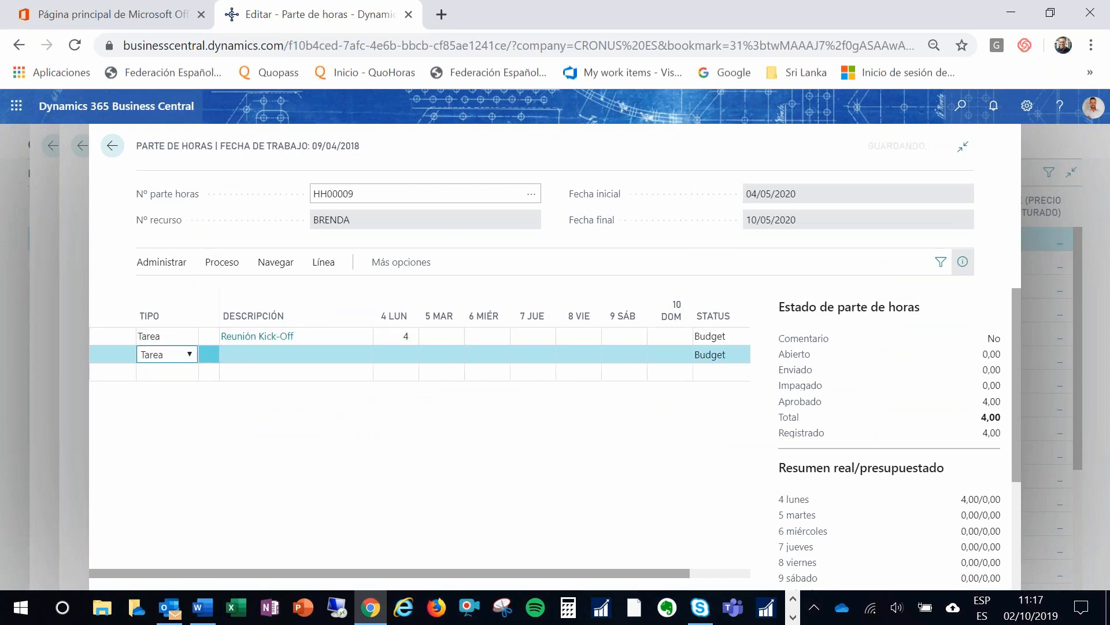
{"action": "left_click", "coordinate": [307, 354]}
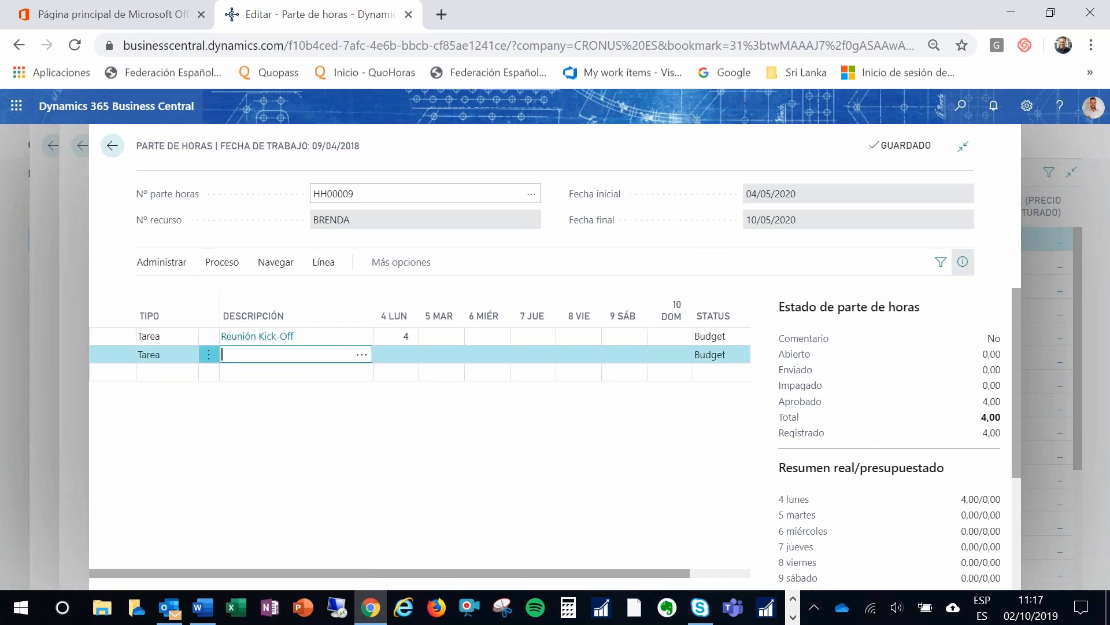
{"action": "left_click", "coordinate": [365, 356]}
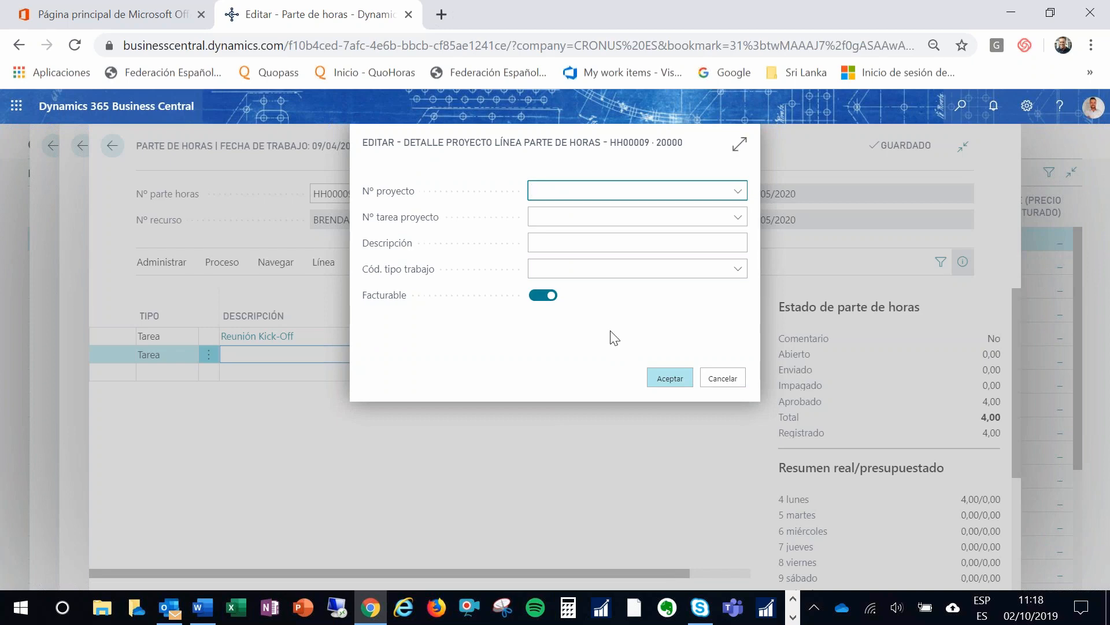
Step: Assign project P00010 Webinar Octubre and task 2400 Validación DRF to the time sheet line
{"action": "left_click", "coordinate": [738, 193]}
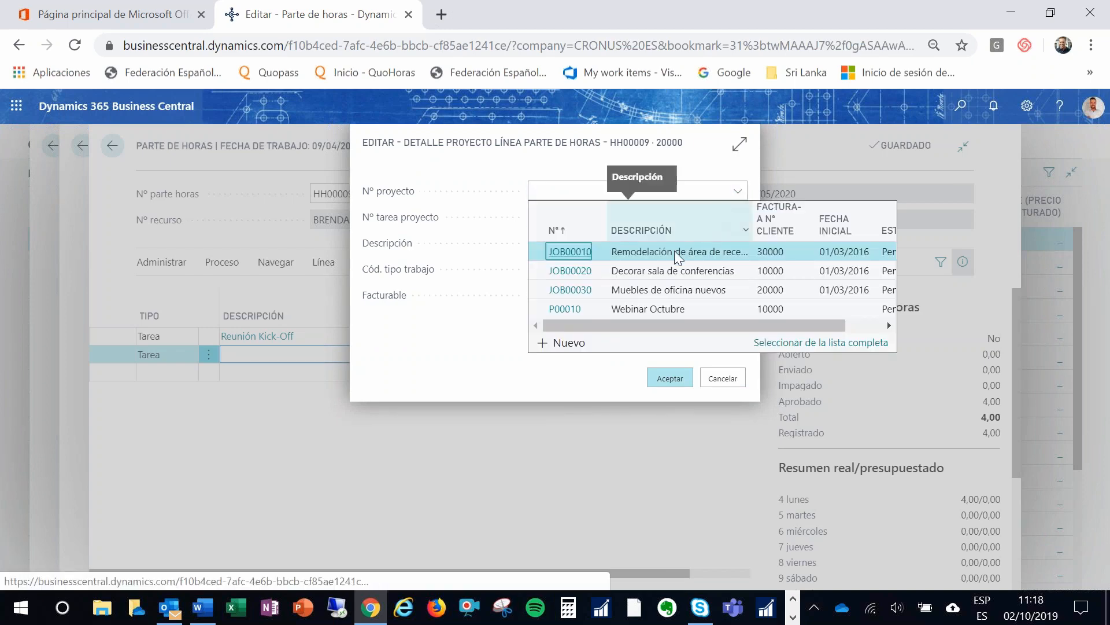
{"action": "left_click", "coordinate": [669, 310]}
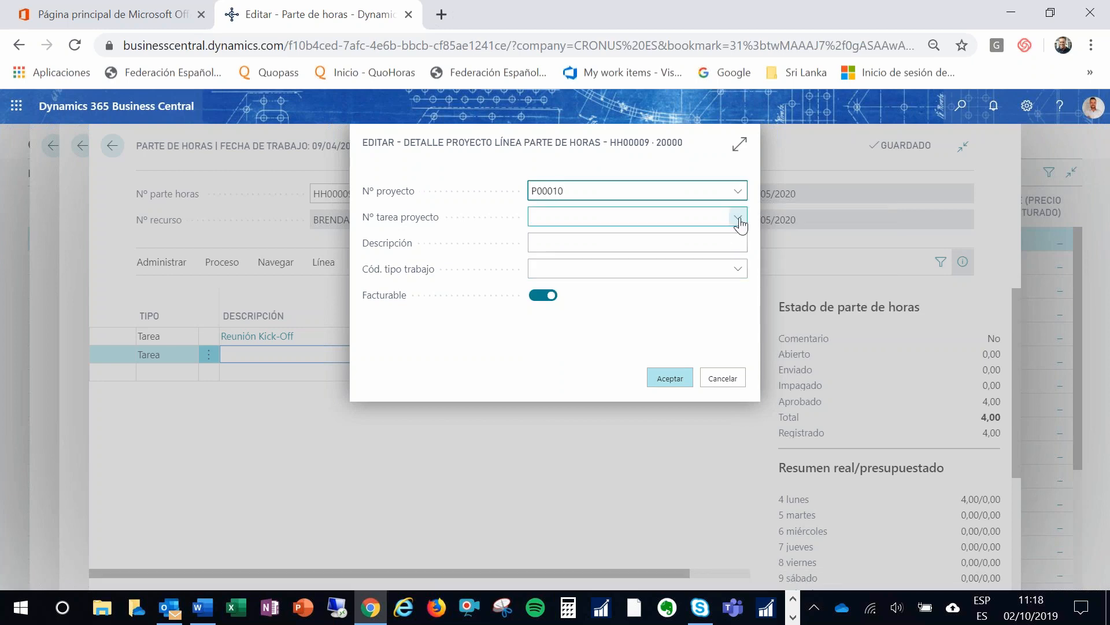
{"action": "left_click", "coordinate": [738, 218]}
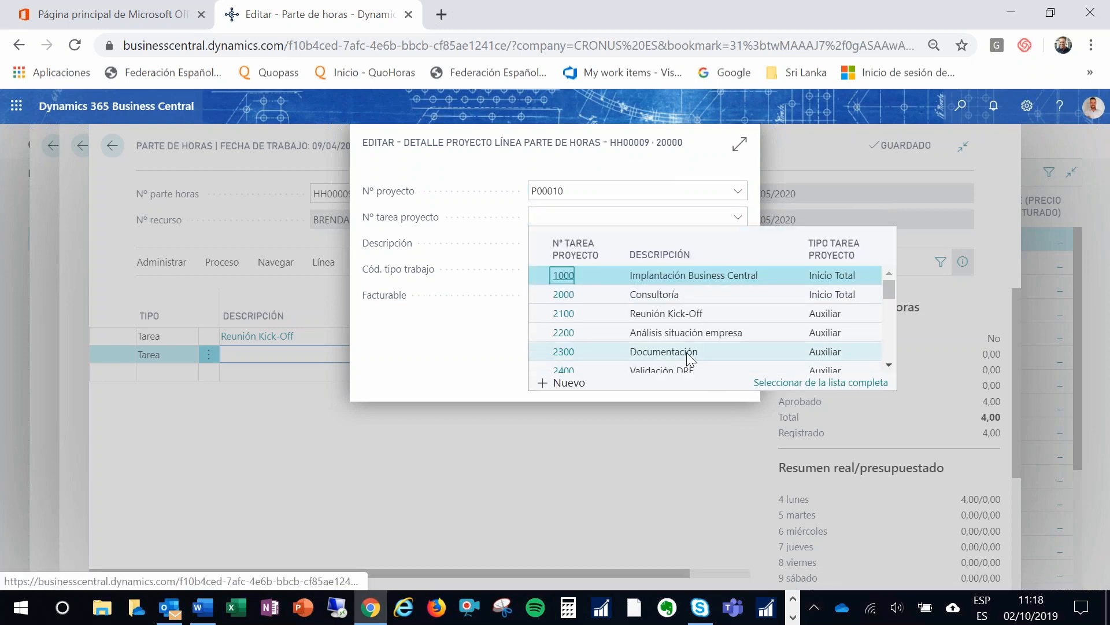
{"action": "scroll", "coordinate": [693, 324], "scroll_direction": "down", "scroll_amount": 3}
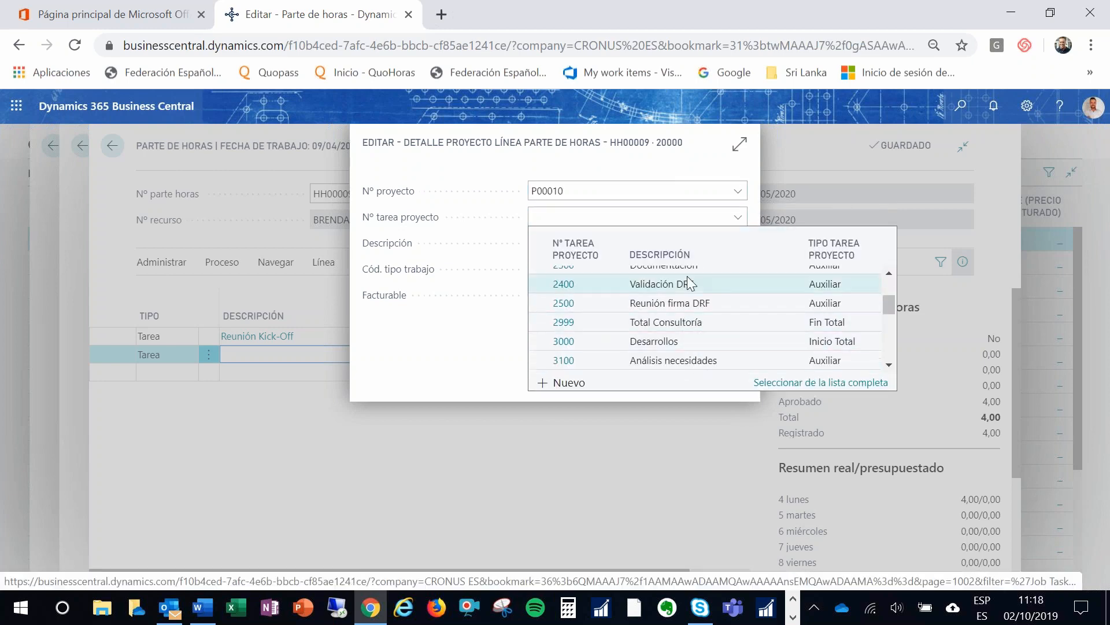
{"action": "left_click", "coordinate": [694, 284]}
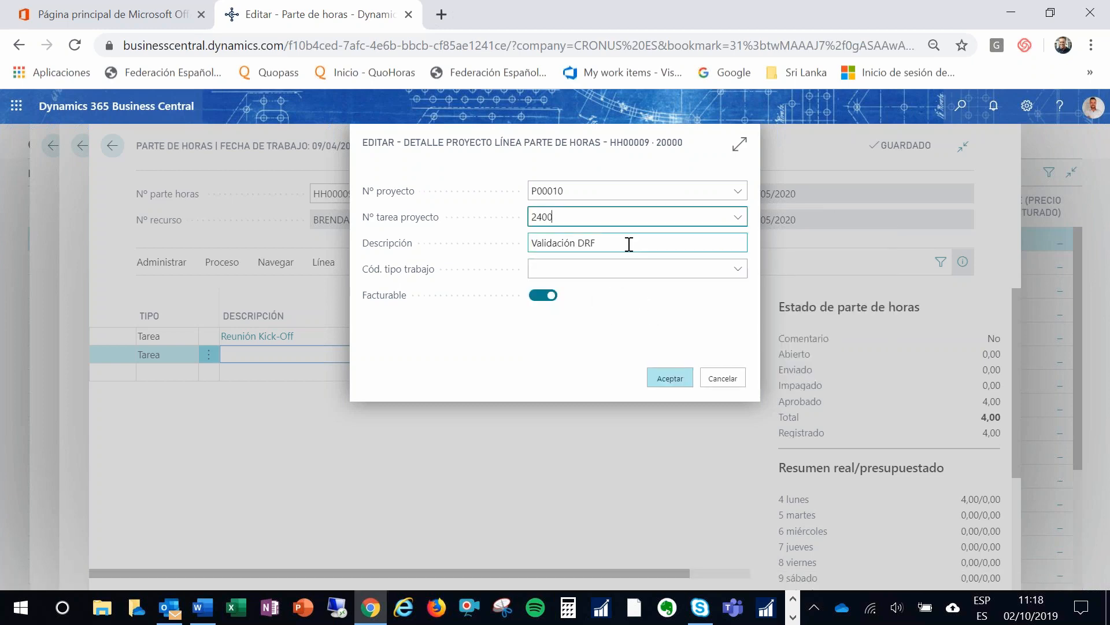
{"action": "key", "text": "Tab"}
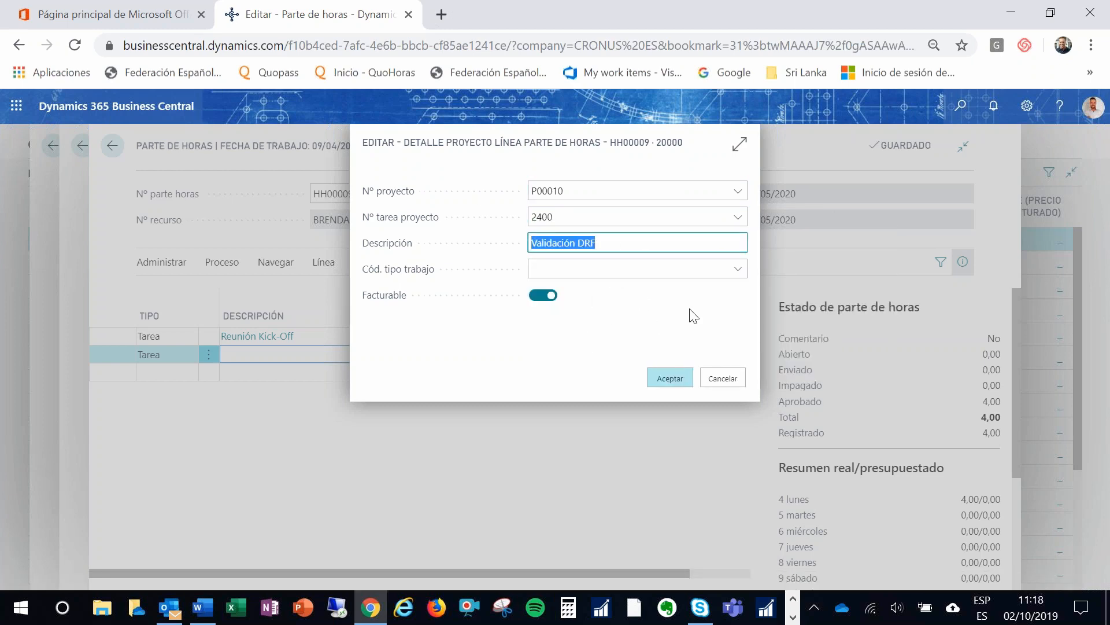
Step: Leave the work type code blank, make the line non-billable by disabling Facturable, and accept the details
{"action": "left_click", "coordinate": [734, 271]}
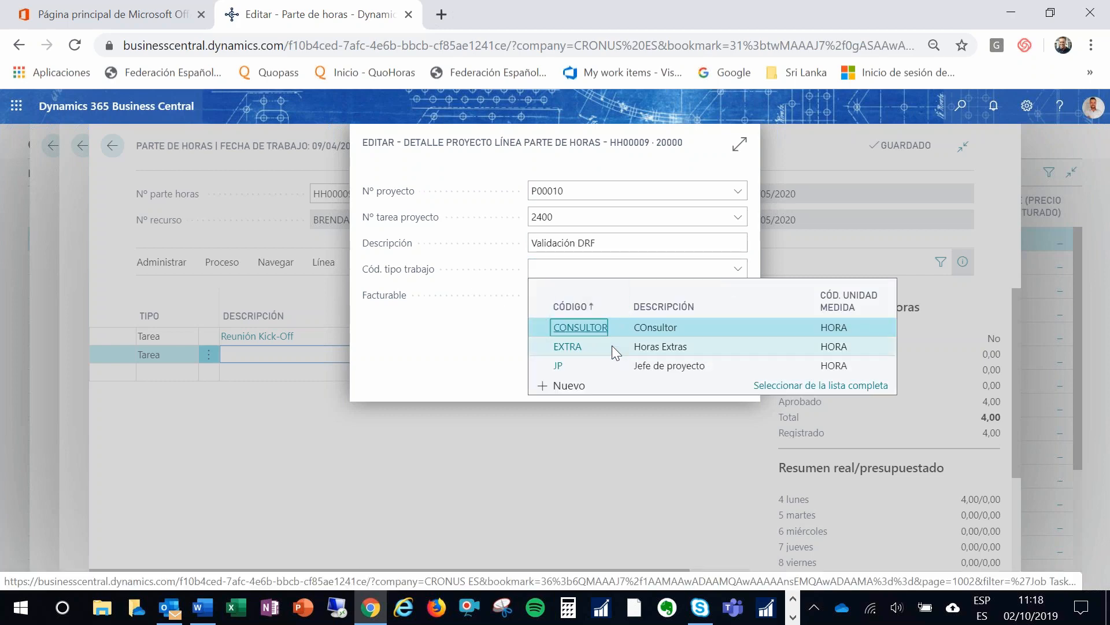
{"action": "left_click", "coordinate": [531, 268]}
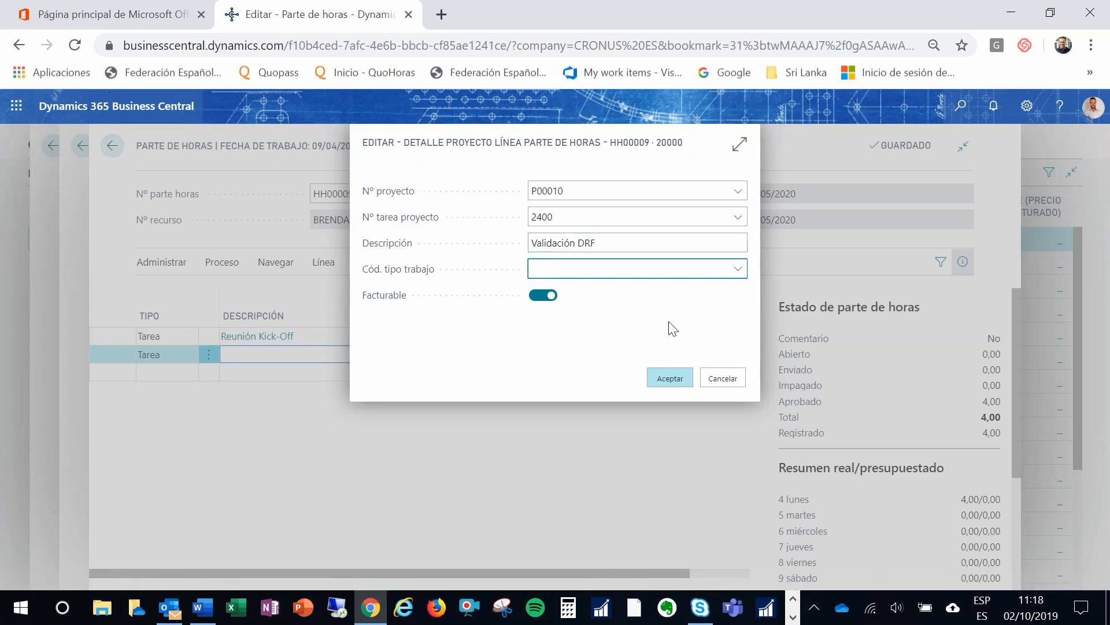
{"action": "left_click", "coordinate": [540, 296]}
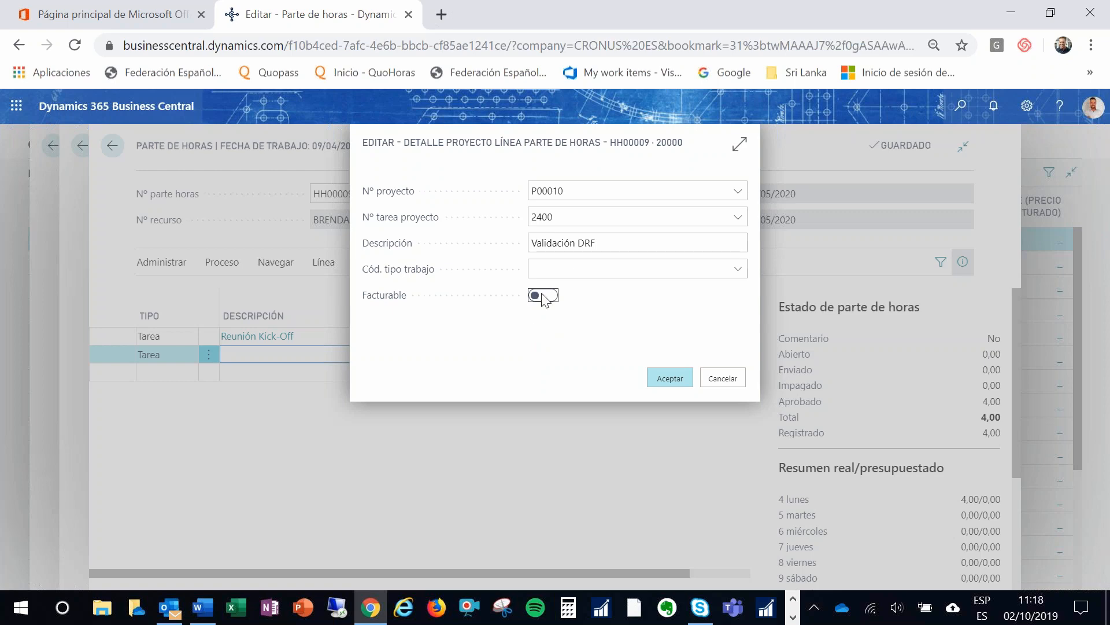
{"action": "left_click", "coordinate": [667, 380]}
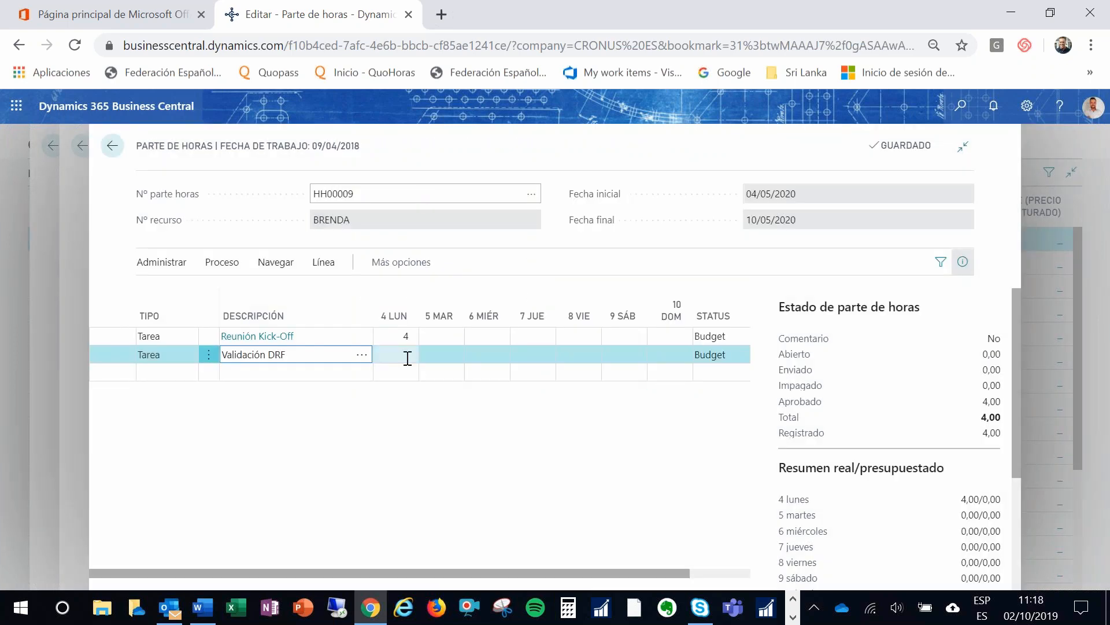
Step: Enter 4 hours for Monday the 4th on the Validación DRF line
{"action": "left_click", "coordinate": [406, 356]}
{"action": "type", "text": "4"}
{"action": "key", "text": "Tab"}
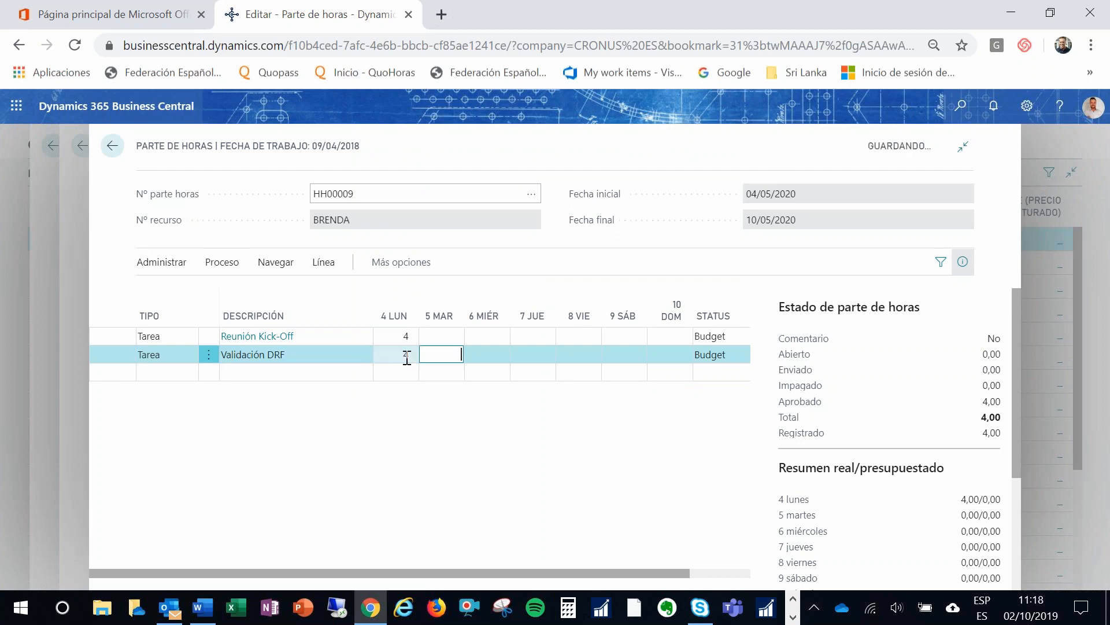
Step: Enter 6 hours for Tuesday the 5th and 7 hours for Wednesday the 6th on the Validación DRF line
{"action": "type", "text": "6"}
{"action": "key", "text": "Tab"}
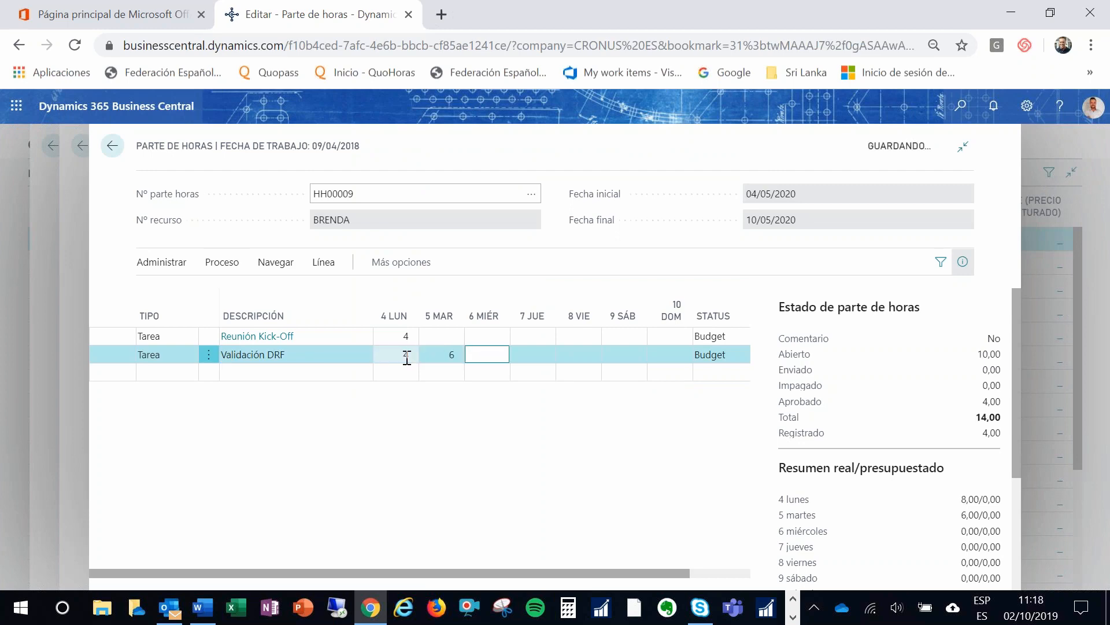
{"action": "type", "text": "7"}
{"action": "key", "text": "Tab"}
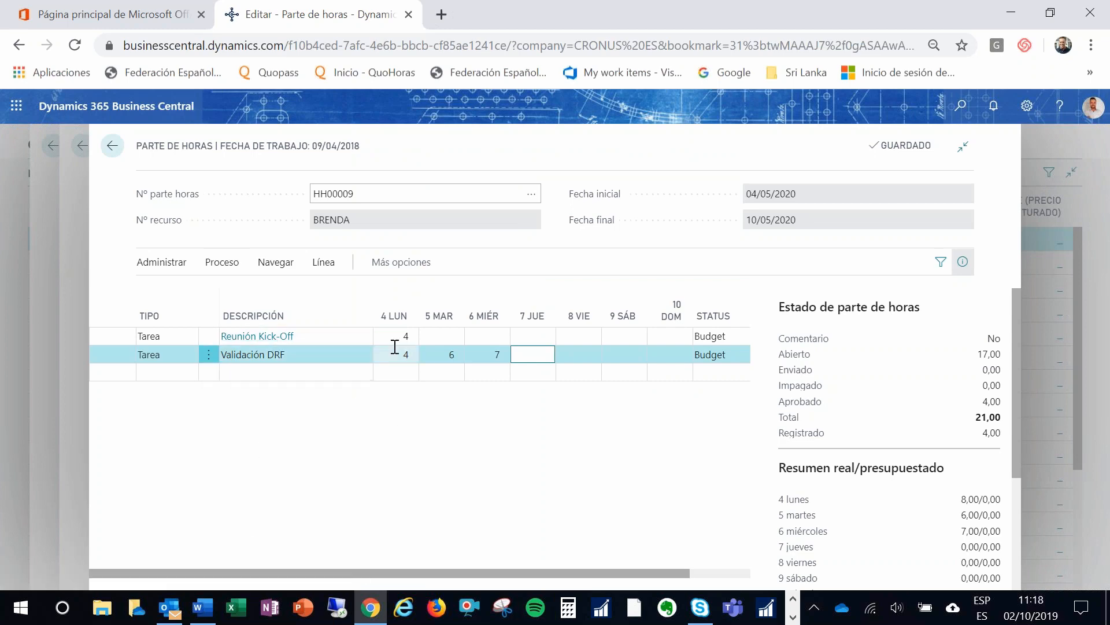
Step: Submit all open lines of time sheet HH00009 for approval and return to the time sheet list
{"action": "left_click", "coordinate": [214, 266]}
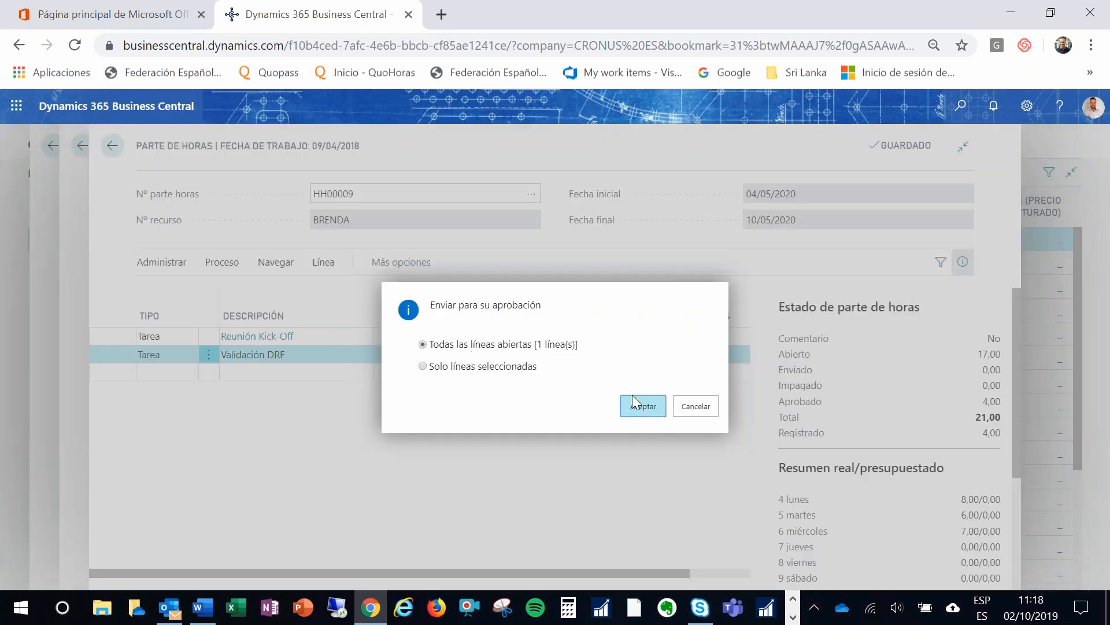
{"action": "left_click", "coordinate": [623, 414]}
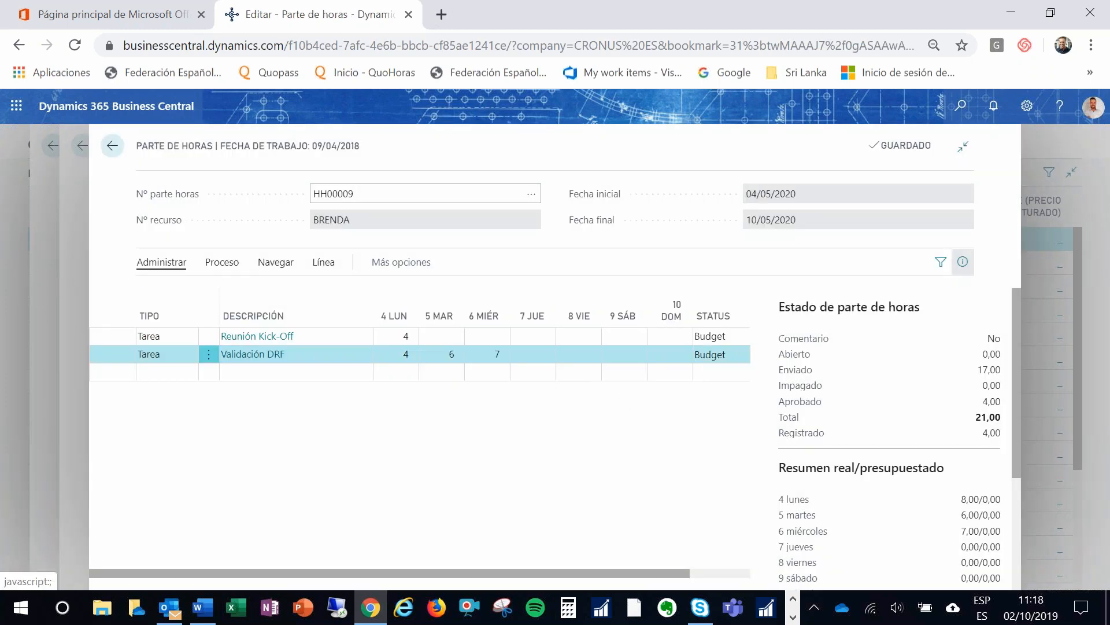
{"action": "left_click", "coordinate": [112, 146]}
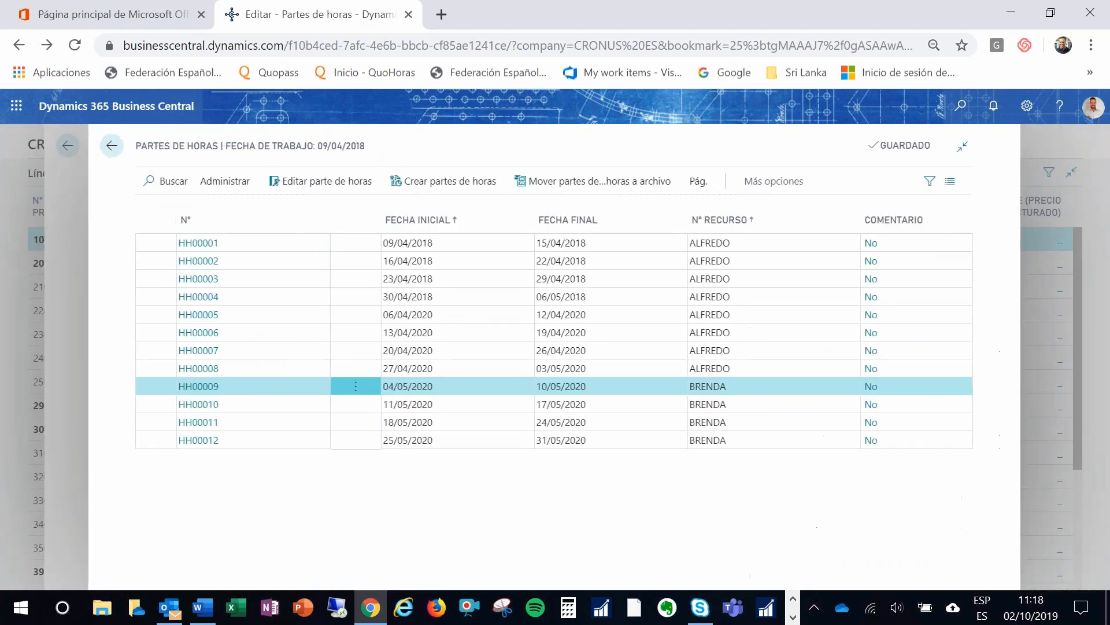
Step: Find the manager time sheets page, Partes de horas del administrador, and open time sheet HH00009 there
{"action": "left_click", "coordinate": [961, 106]}
{"action": "type", "text": "parte"}
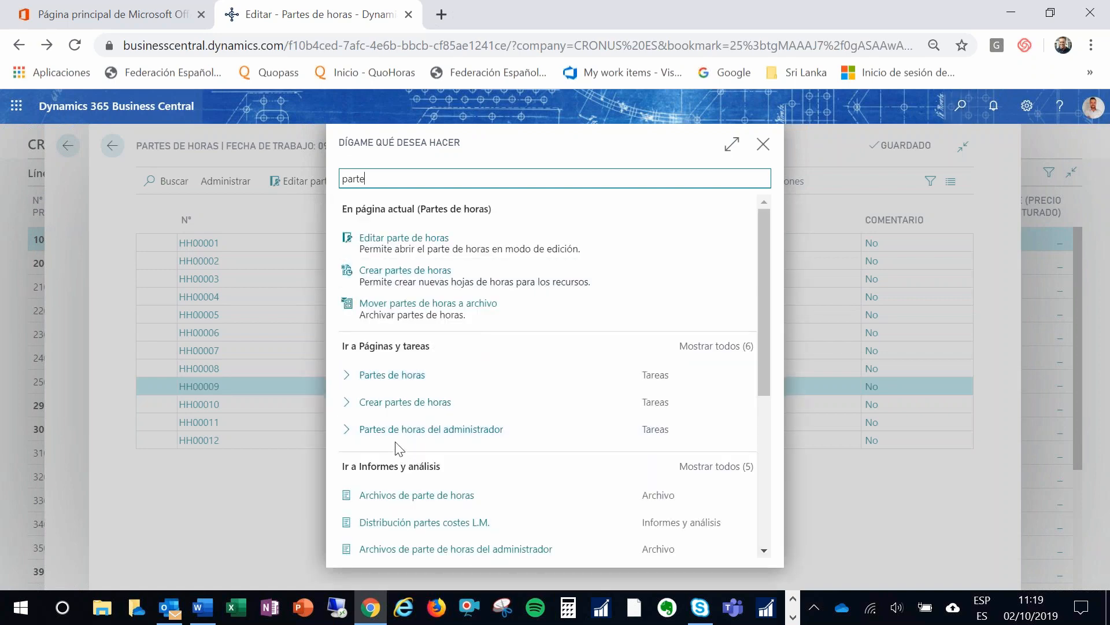
{"action": "left_click", "coordinate": [445, 441]}
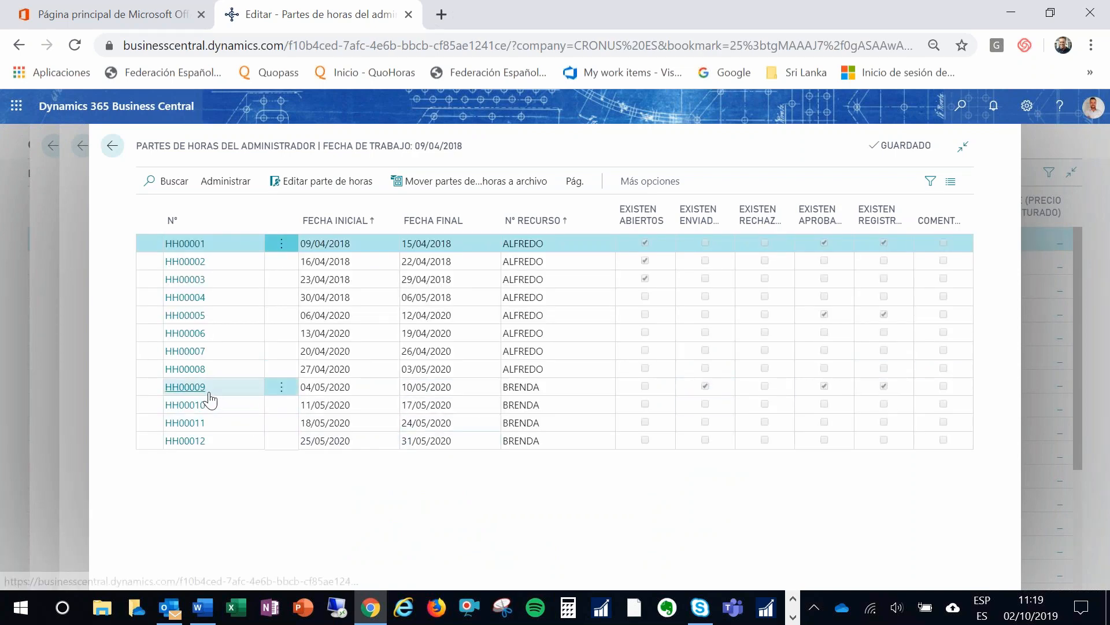
{"action": "left_click", "coordinate": [185, 387]}
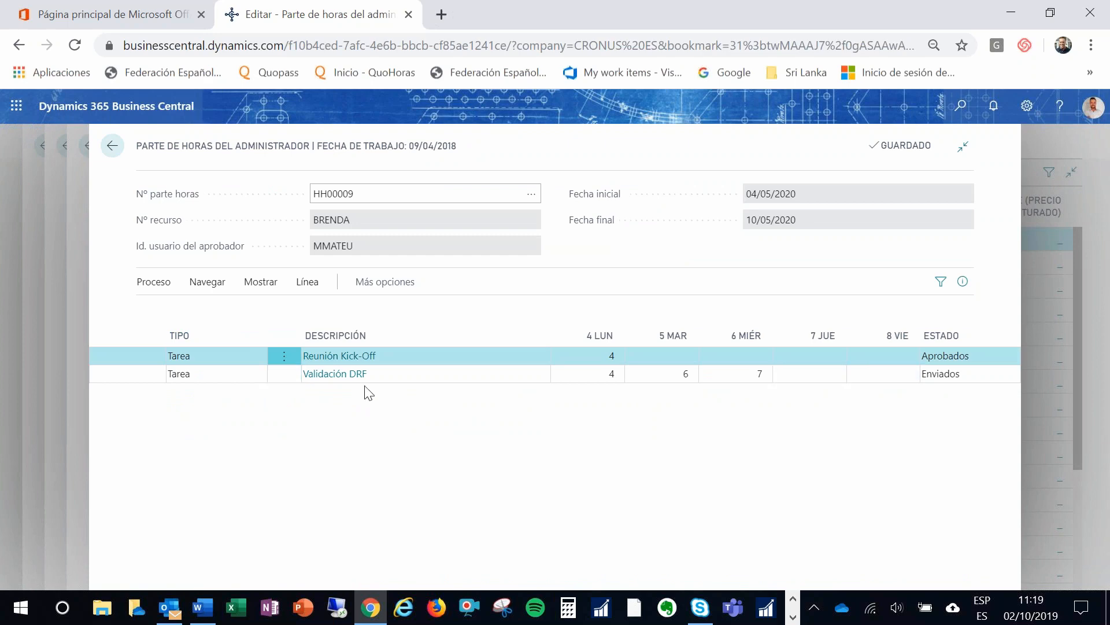
Step: Approve all submitted lines of the time sheet for posting and return to the P00010 project task lines
{"action": "left_click", "coordinate": [140, 373]}
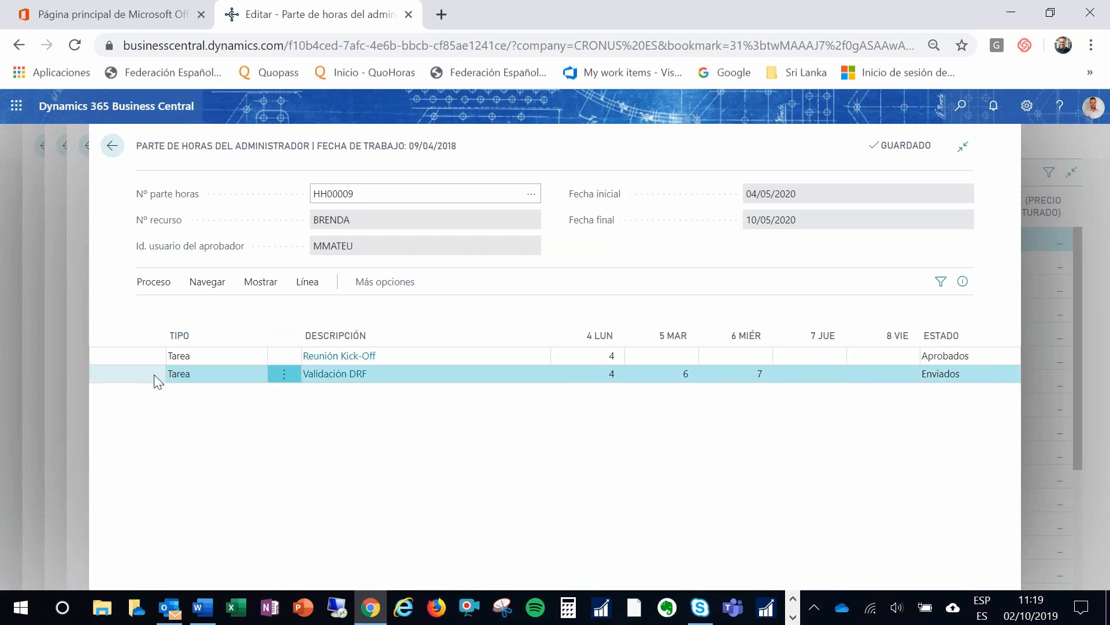
{"action": "left_click", "coordinate": [161, 286]}
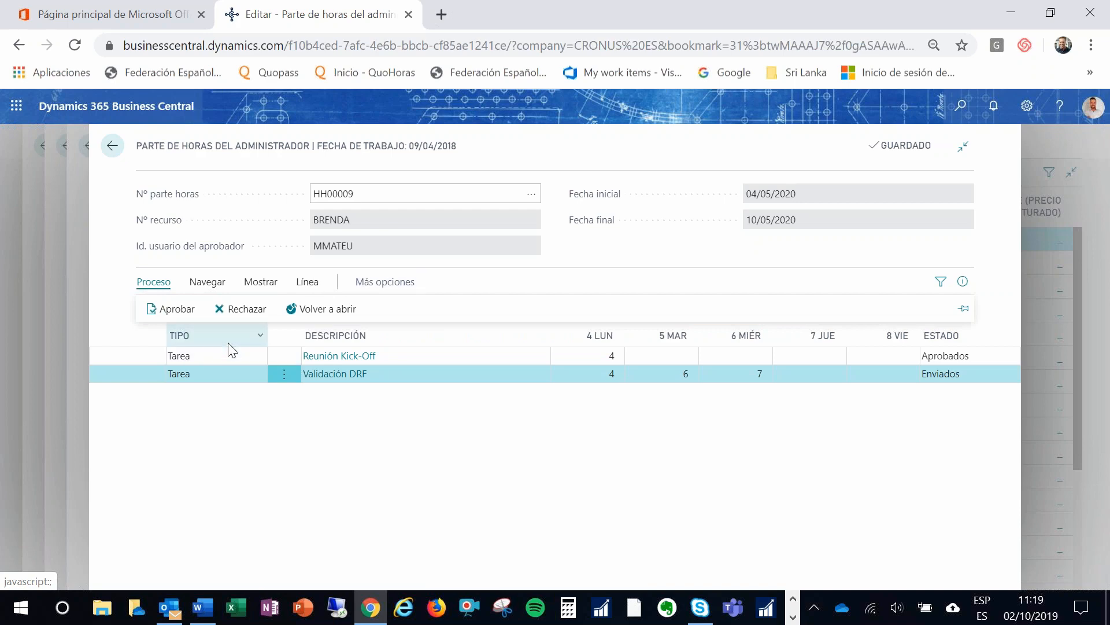
{"action": "left_click", "coordinate": [173, 308]}
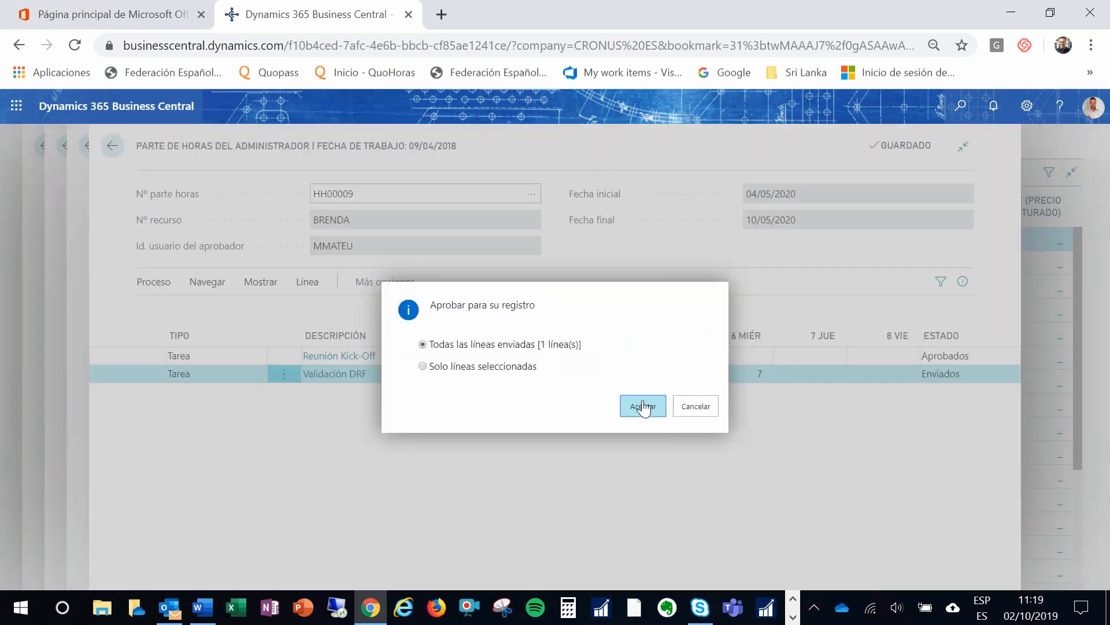
{"action": "left_click", "coordinate": [643, 406]}
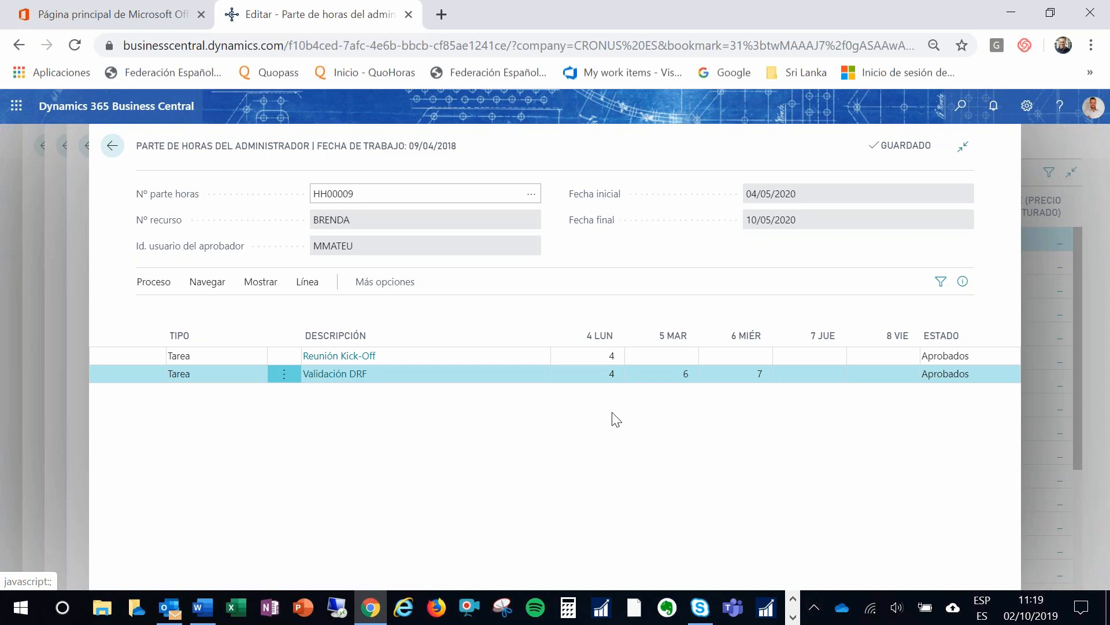
{"action": "key", "text": "Escape"}
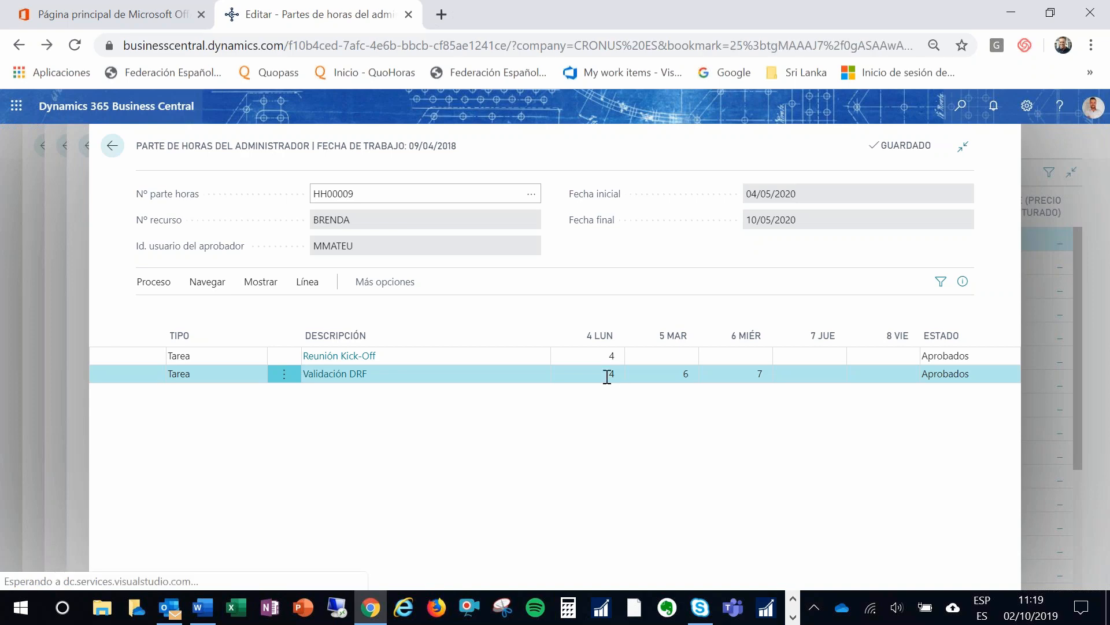
{"action": "key", "text": "Escape"}
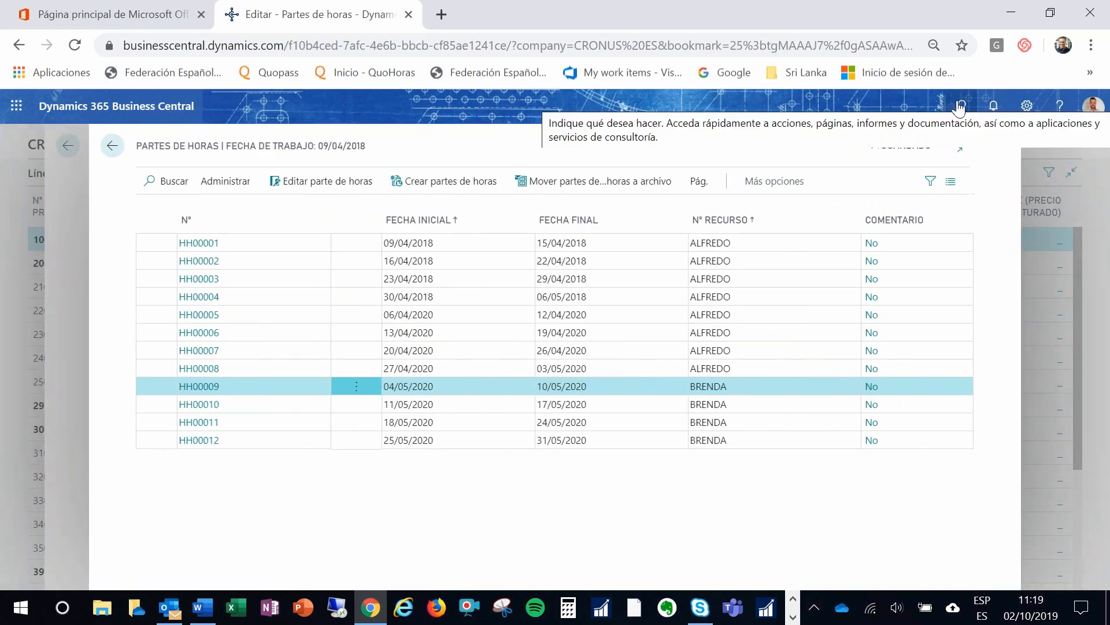
{"action": "key", "text": "Escape"}
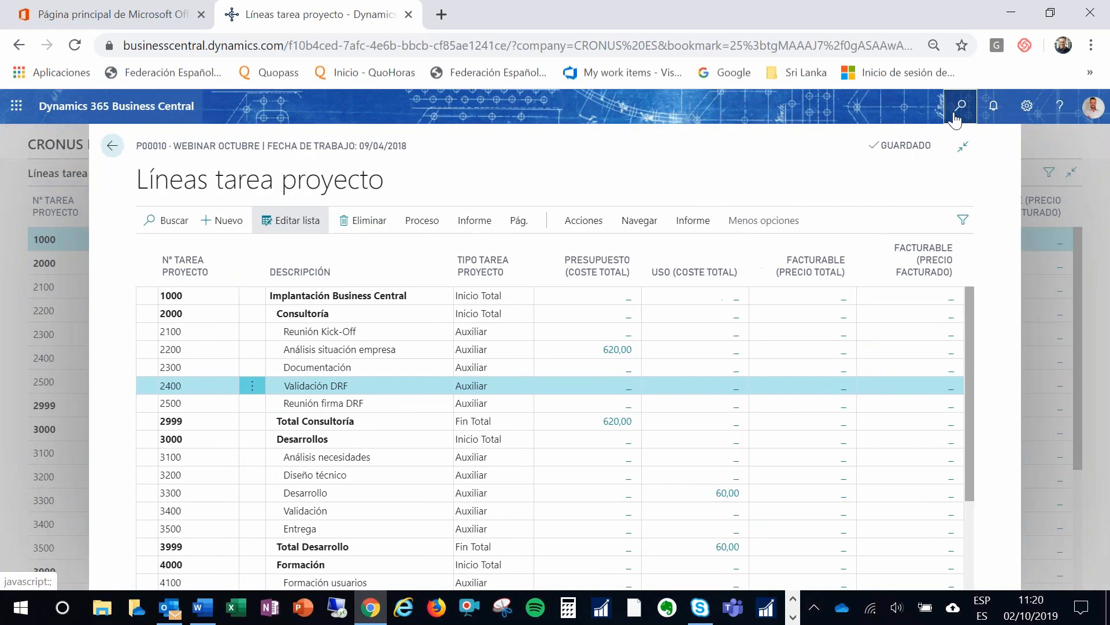
Step: Search for the project journals and open Diarios de proyectos
{"action": "left_click", "coordinate": [958, 109]}
{"action": "type", "text": "di pr"}
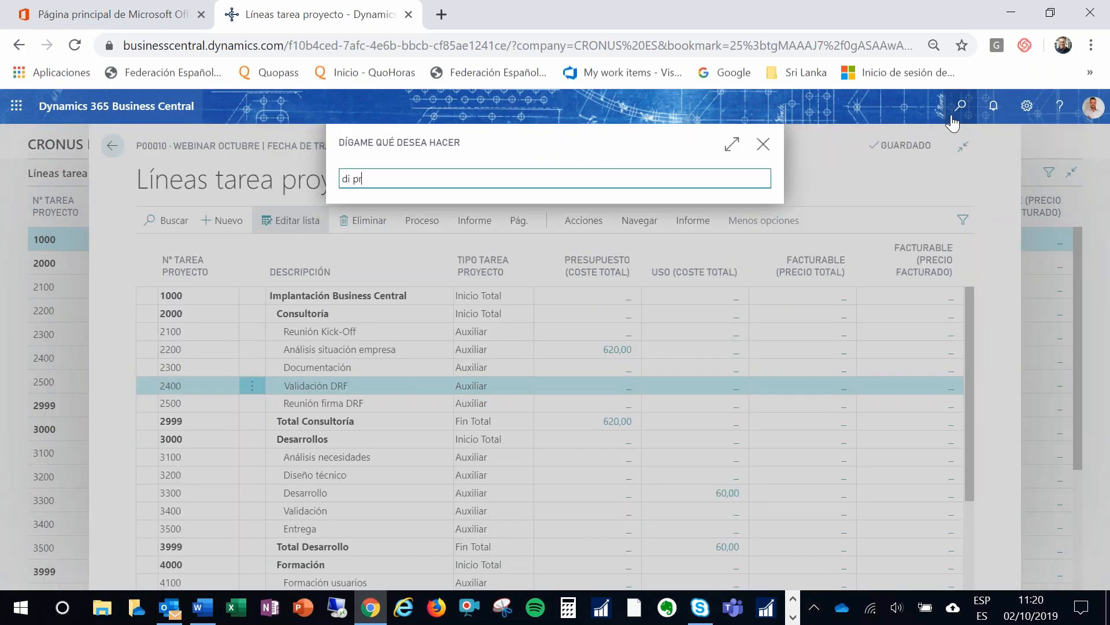
{"action": "type", "text": "oyect"}
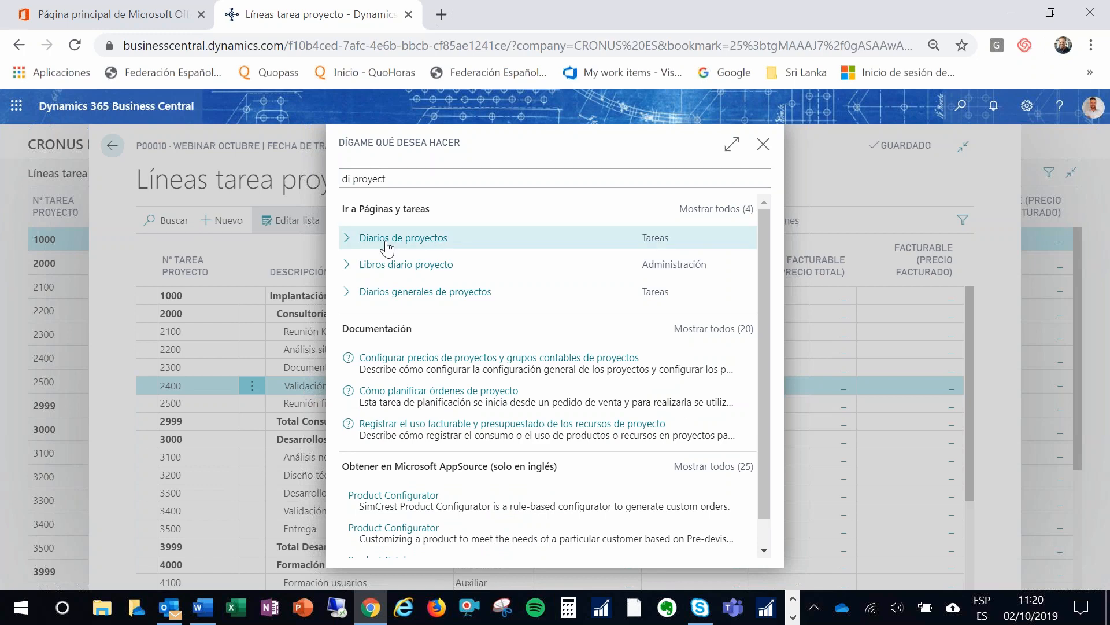
{"action": "left_click", "coordinate": [386, 247]}
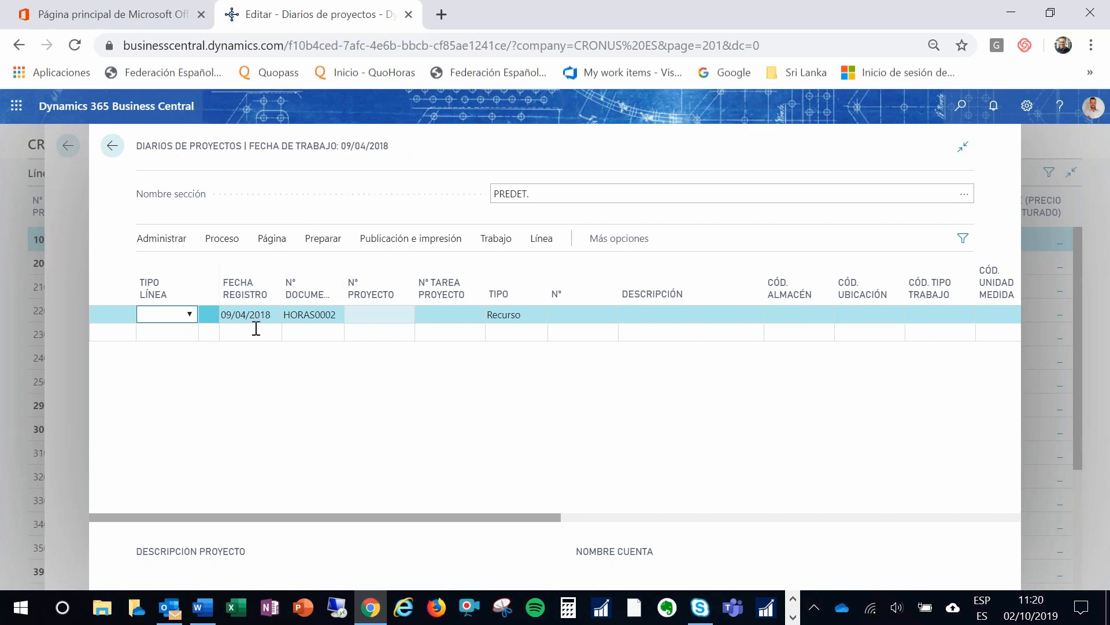
Step: Suggest project journal lines from time sheets, keeping the saved resource filter and leaving the date, project and task filters blank
{"action": "left_click", "coordinate": [317, 242]}
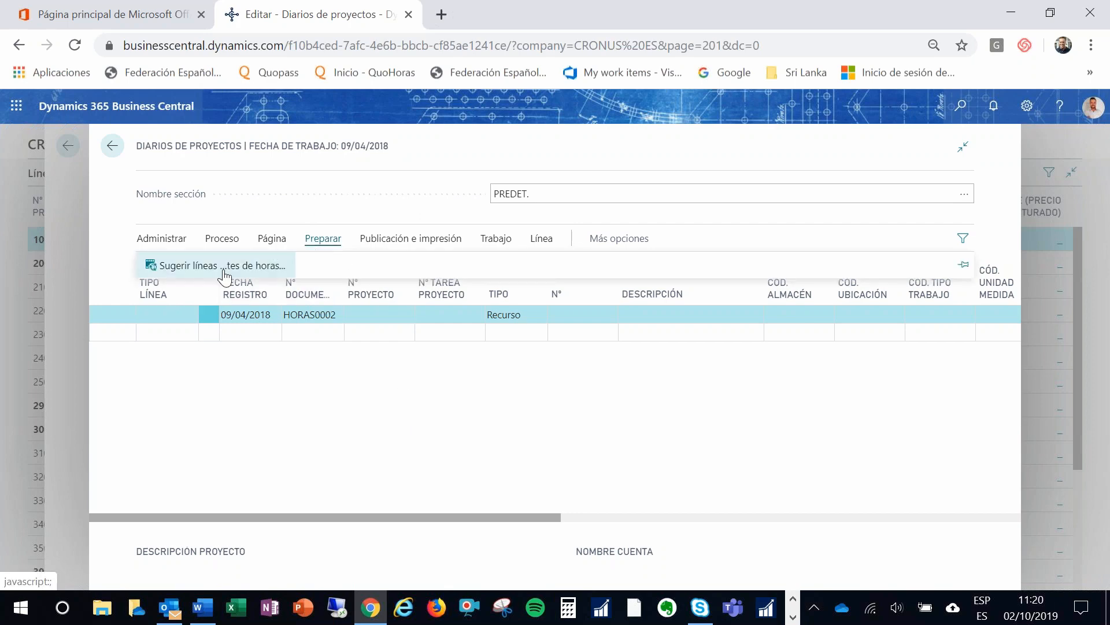
{"action": "left_click", "coordinate": [224, 271]}
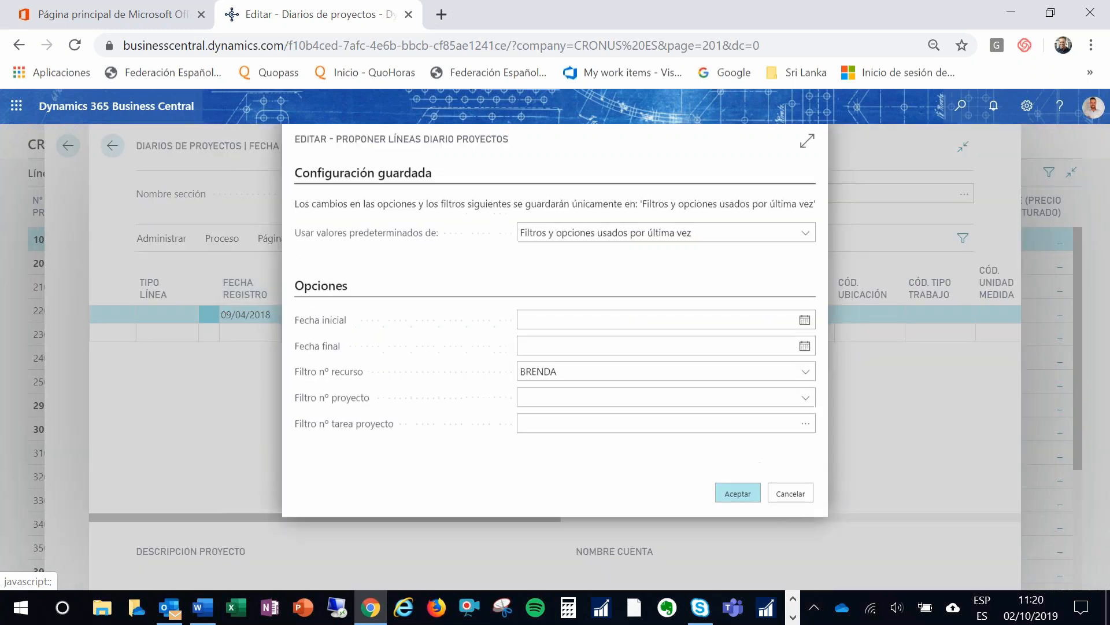
{"action": "left_click", "coordinate": [648, 379]}
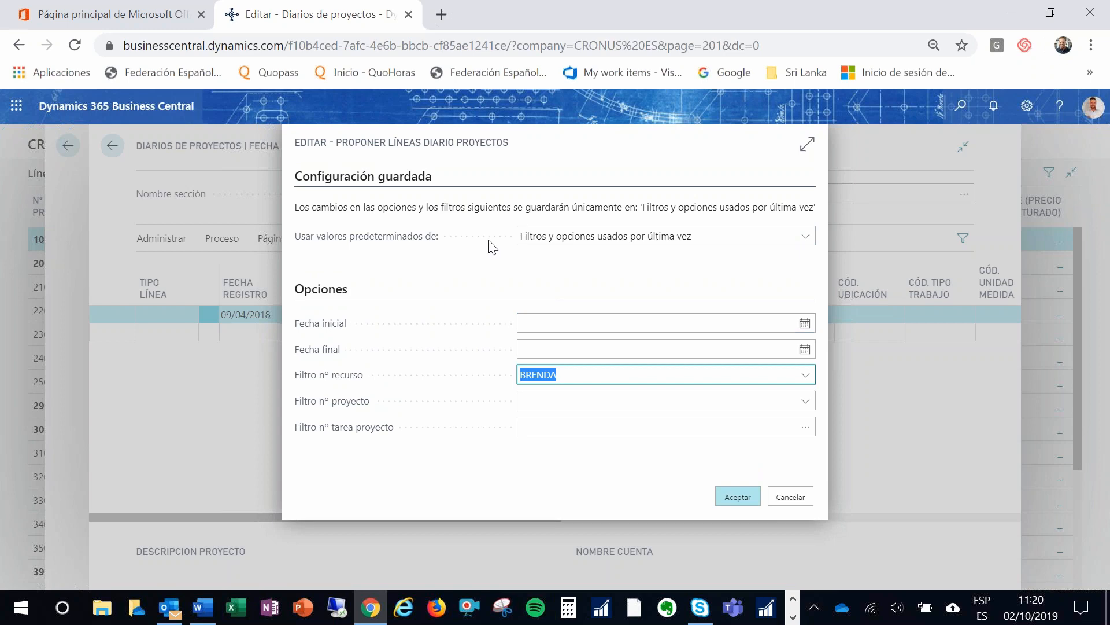
{"action": "left_click", "coordinate": [749, 498]}
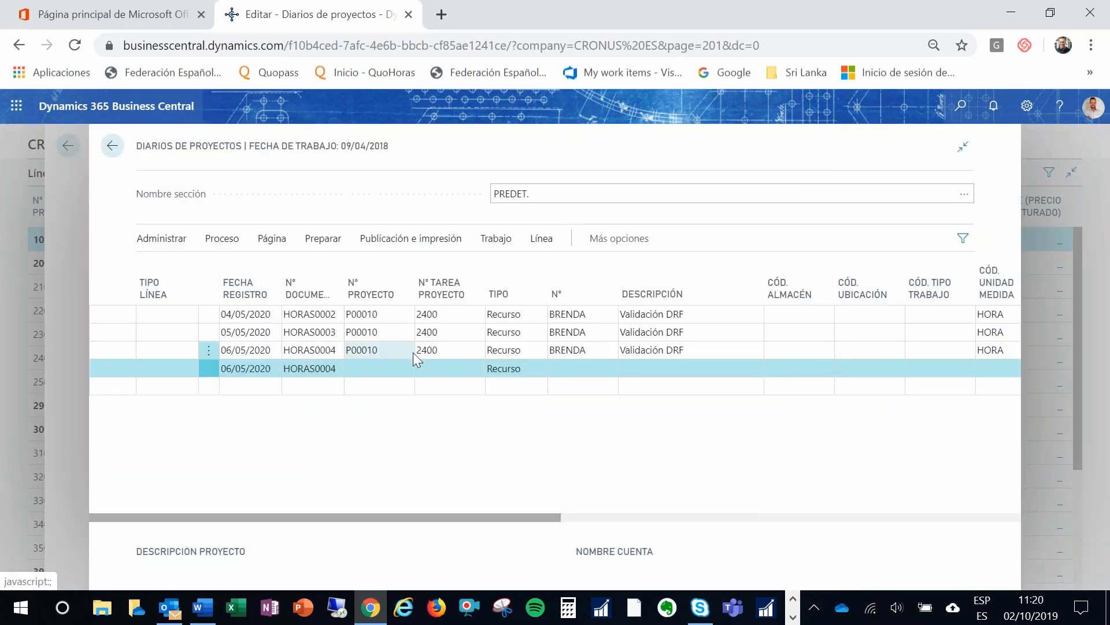
Step: Try a unit cost of 25 on the 4-hour journal line and restore it to 20
{"action": "left_click", "coordinate": [401, 349]}
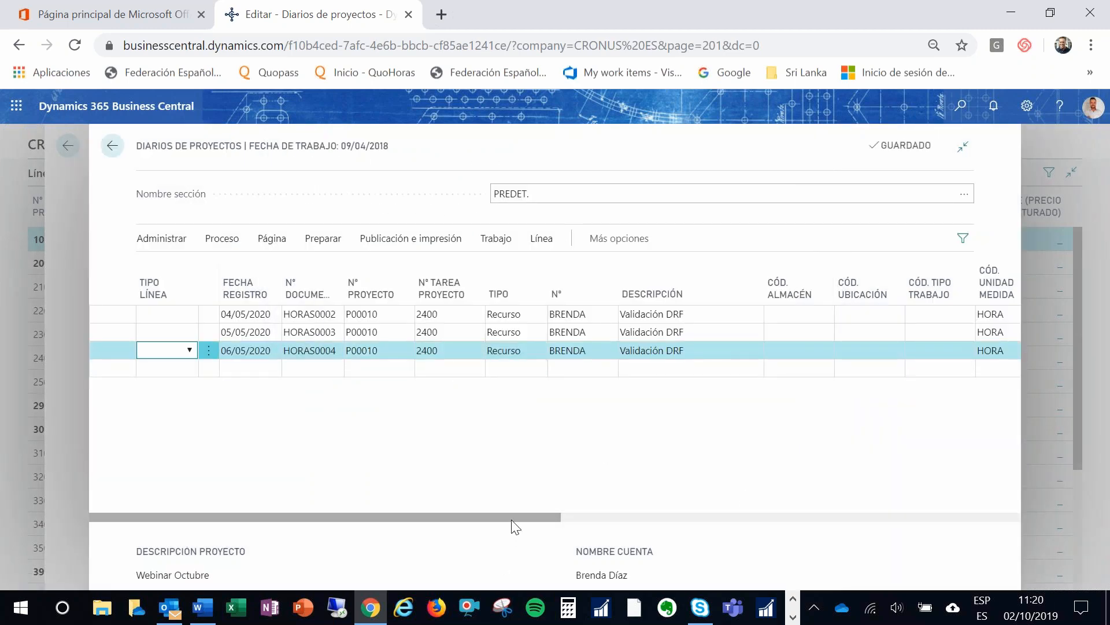
{"action": "left_click_drag", "start_coordinate": [514, 518], "coordinate": [679, 487]}
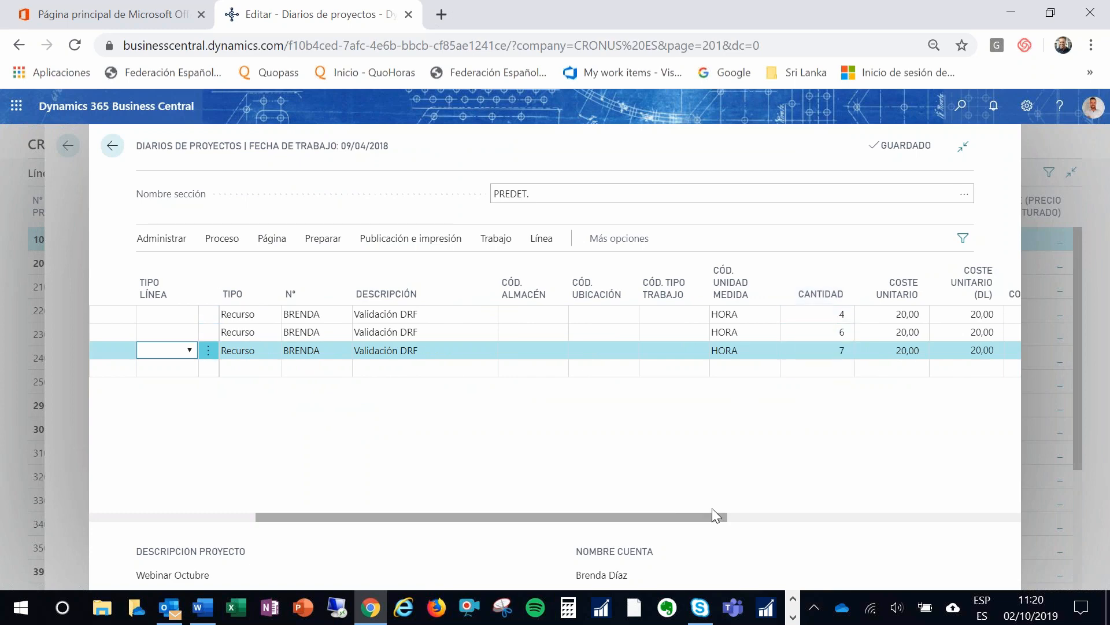
{"action": "left_click_drag", "start_coordinate": [711, 516], "coordinate": [813, 510]}
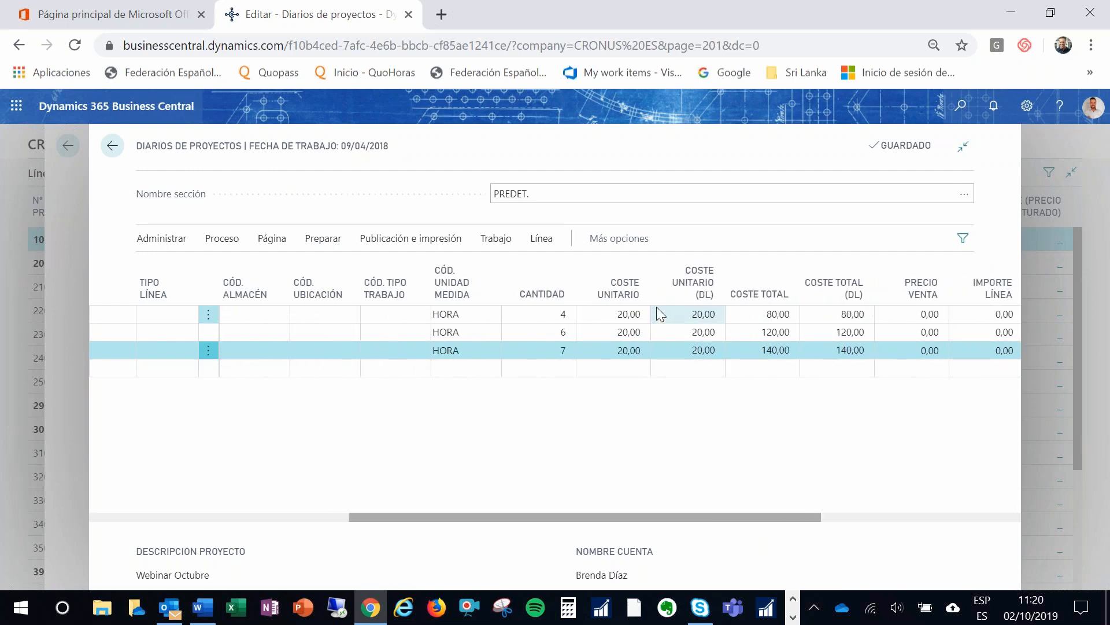
{"action": "left_click", "coordinate": [615, 315]}
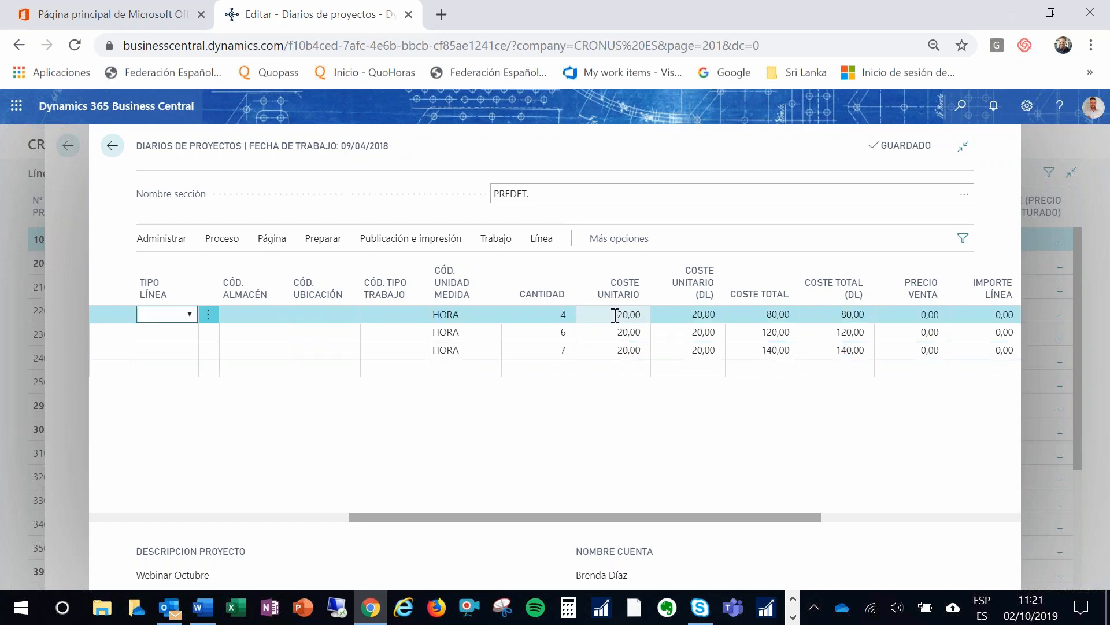
{"action": "left_click", "coordinate": [615, 315]}
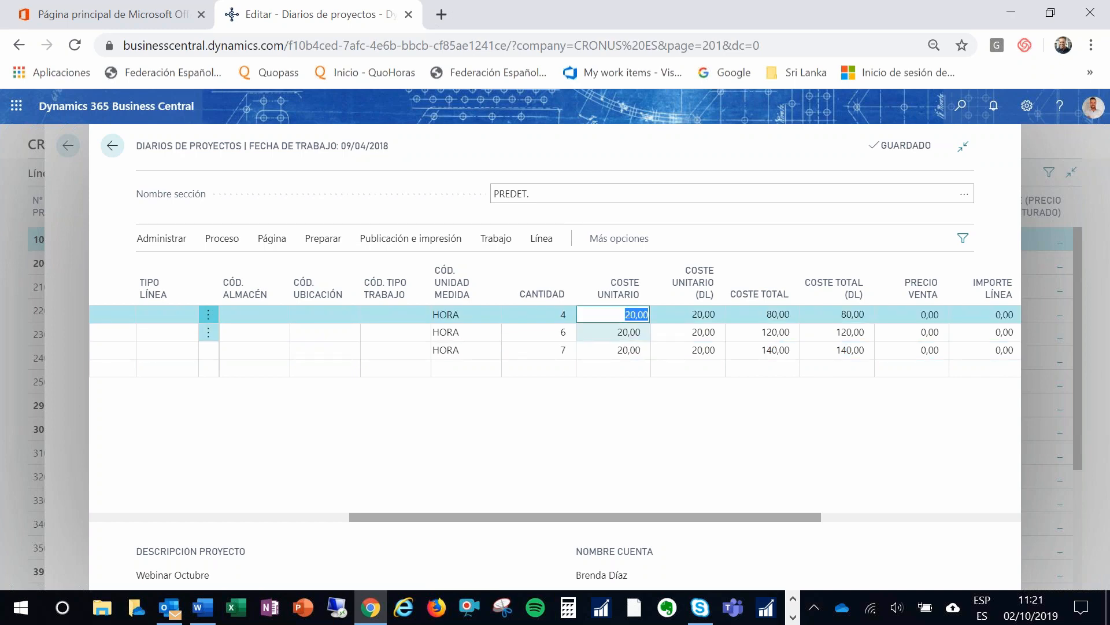
{"action": "type", "text": "25"}
{"action": "key", "text": "Tab"}
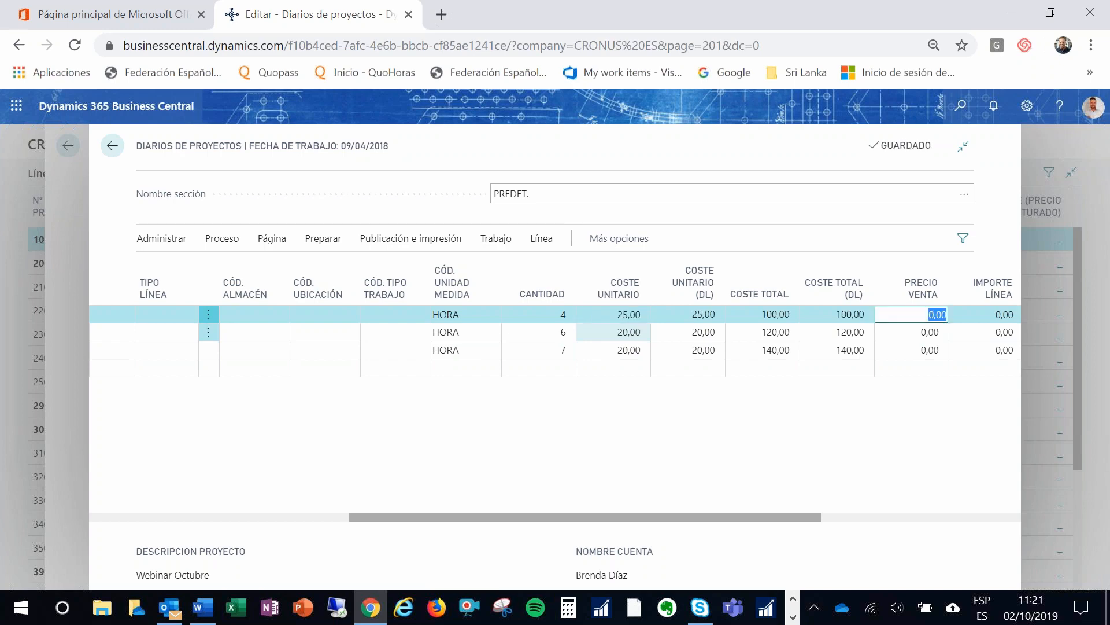
{"action": "left_click", "coordinate": [615, 318]}
{"action": "type", "text": "20"}
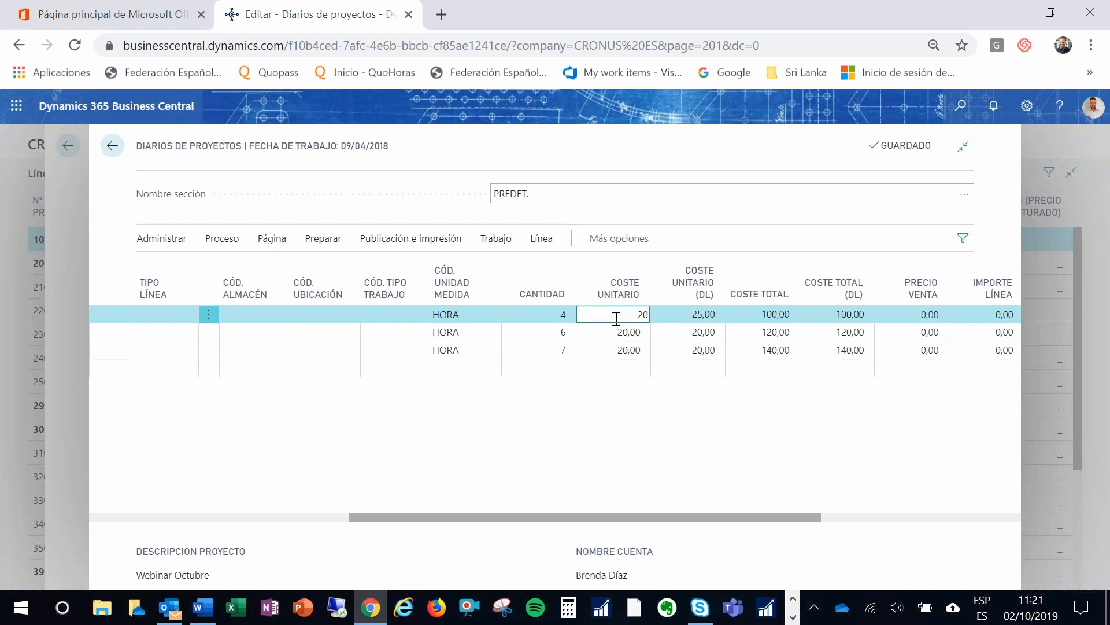
{"action": "key", "text": "Tab"}
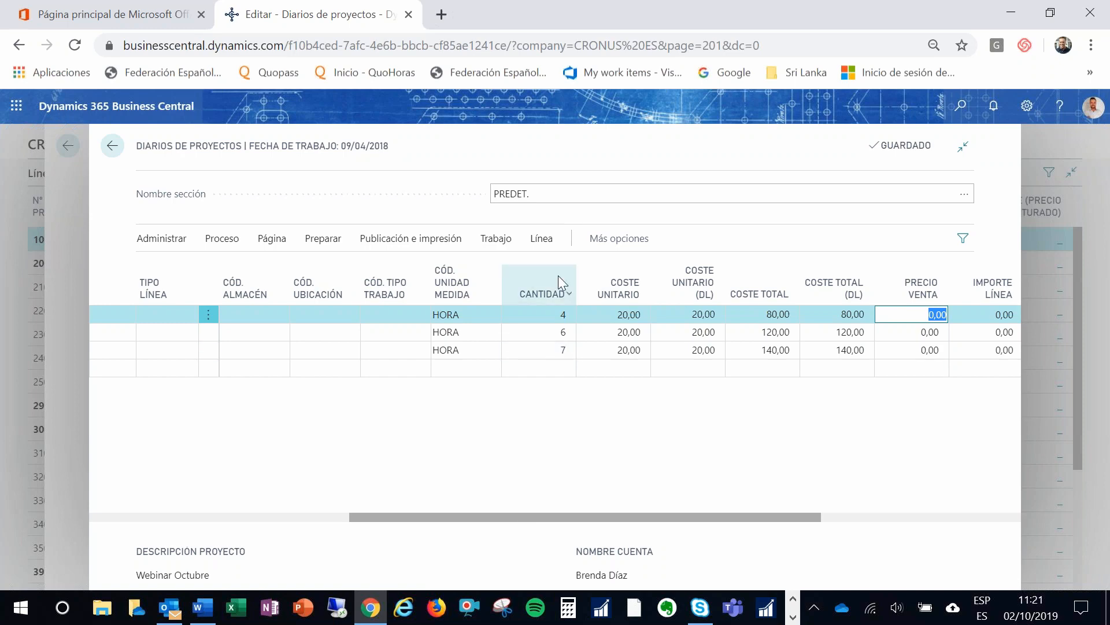
Step: Set the posting date of all three Validación DRF journal lines to 01/04/2018
{"action": "left_click_drag", "start_coordinate": [538, 516], "coordinate": [248, 527]}
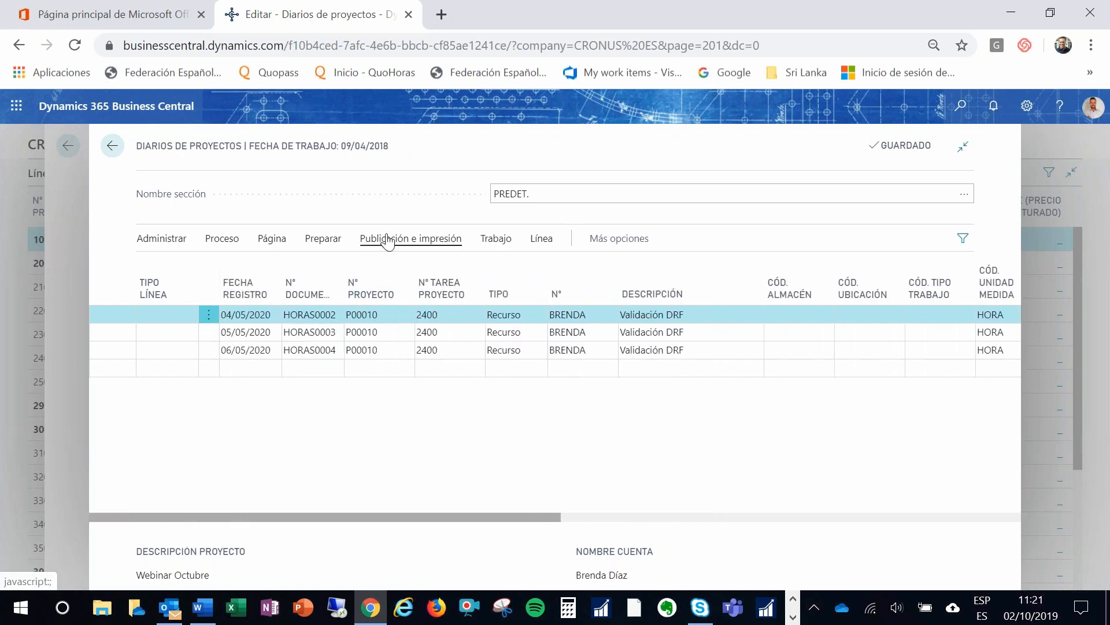
{"action": "left_click", "coordinate": [246, 315]}
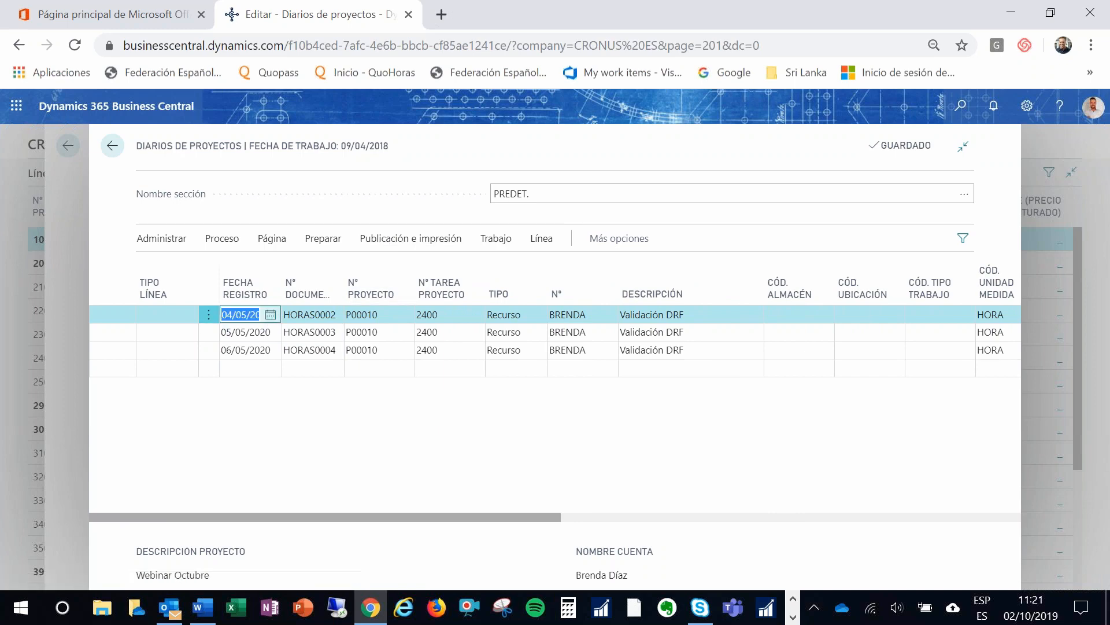
{"action": "type", "text": "010"}
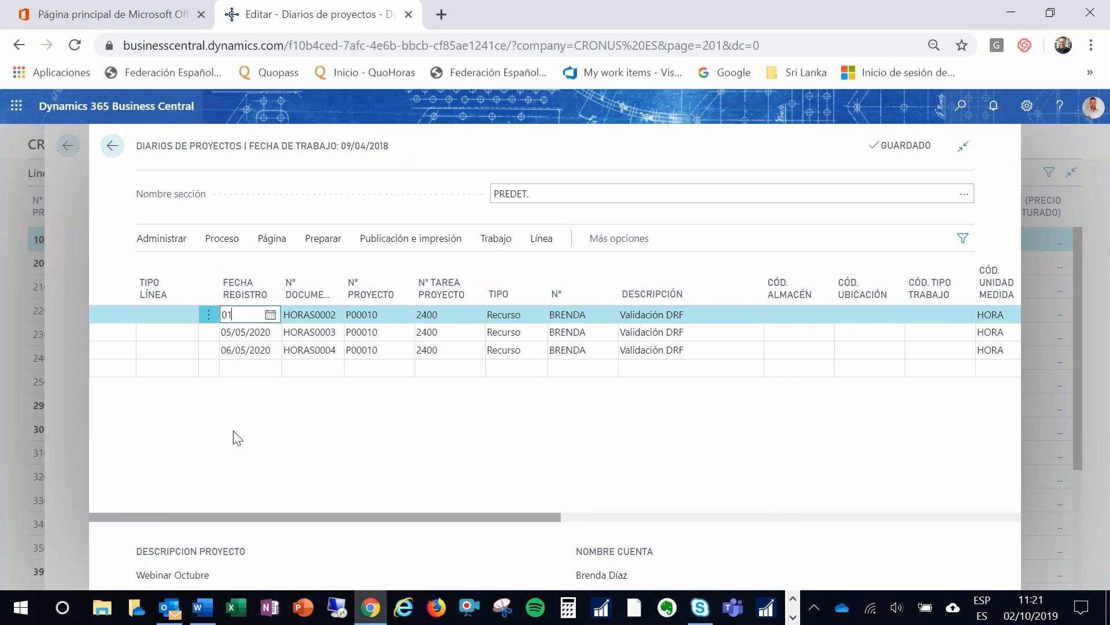
{"action": "key", "text": "BackSpace"}
{"action": "type", "text": "0"}
{"action": "key", "text": "BackSpace"}
{"action": "type", "text": "10418"}
{"action": "key", "text": "Down"}
{"action": "key", "text": "F8"}
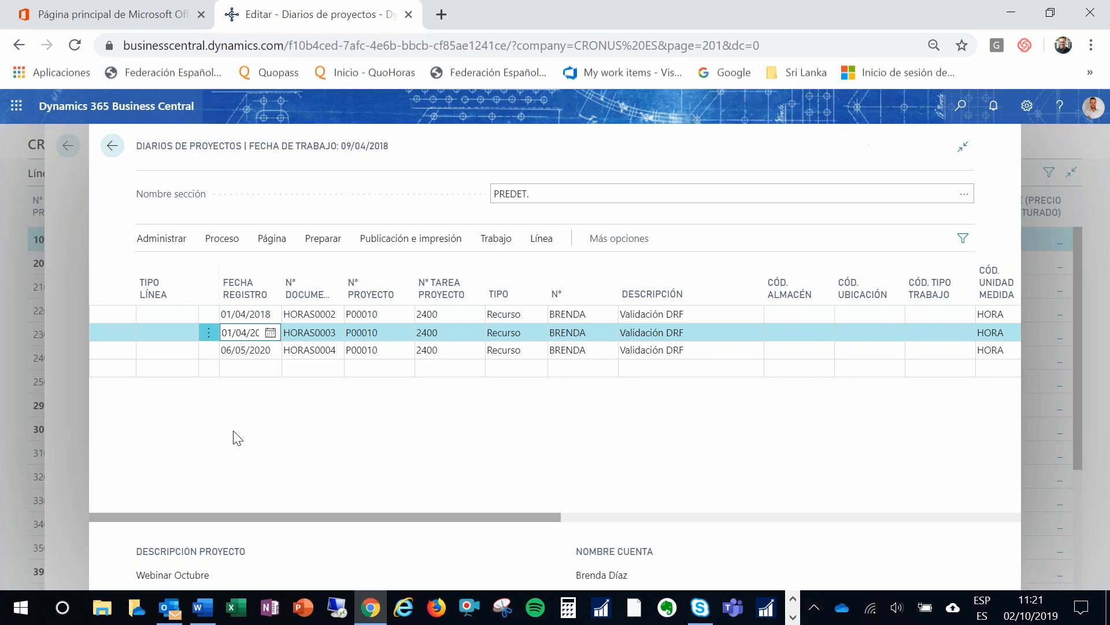
{"action": "key", "text": "Down"}
{"action": "key", "text": "F8"}
{"action": "key", "text": "Tab"}
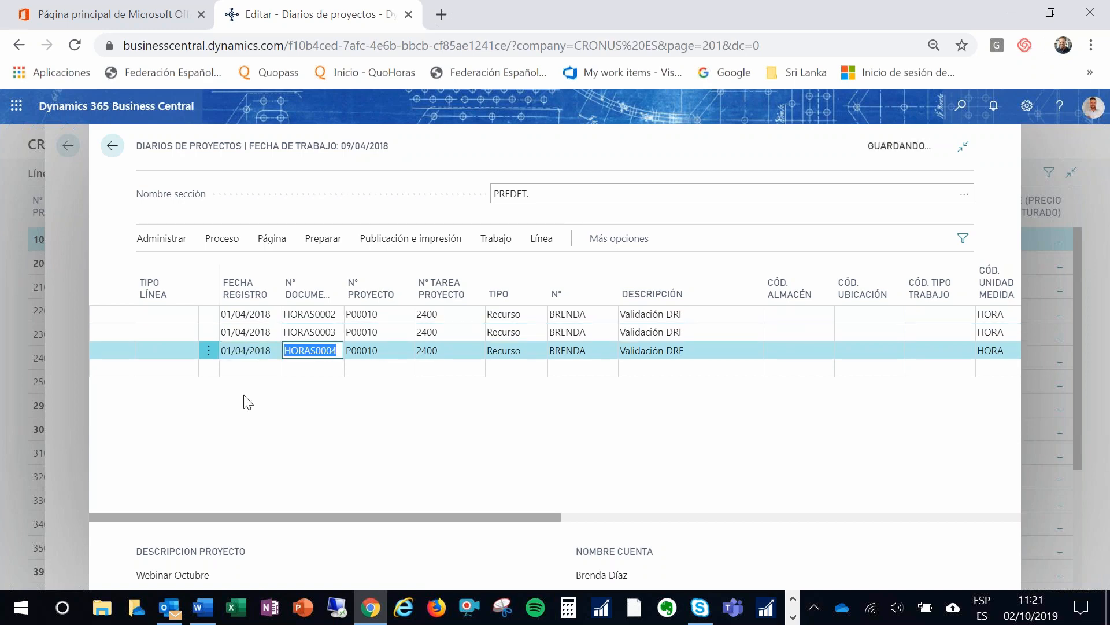
Step: Post the three Validación DRF journal lines and close the project journal
{"action": "left_click", "coordinate": [386, 238]}
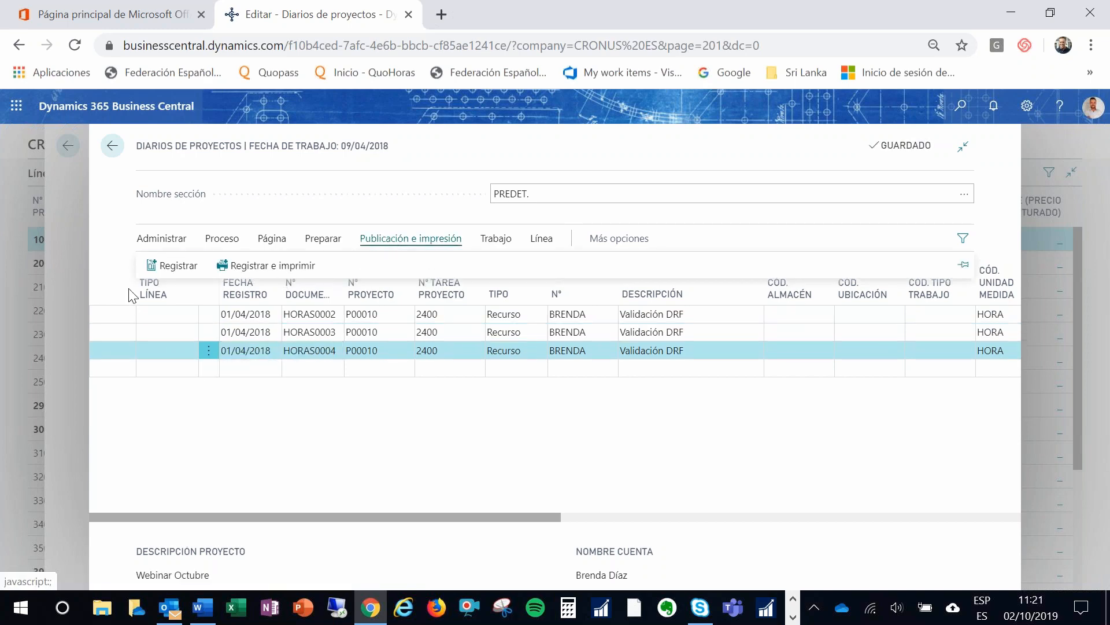
{"action": "left_click", "coordinate": [165, 265]}
{"action": "left_click", "coordinate": [642, 384]}
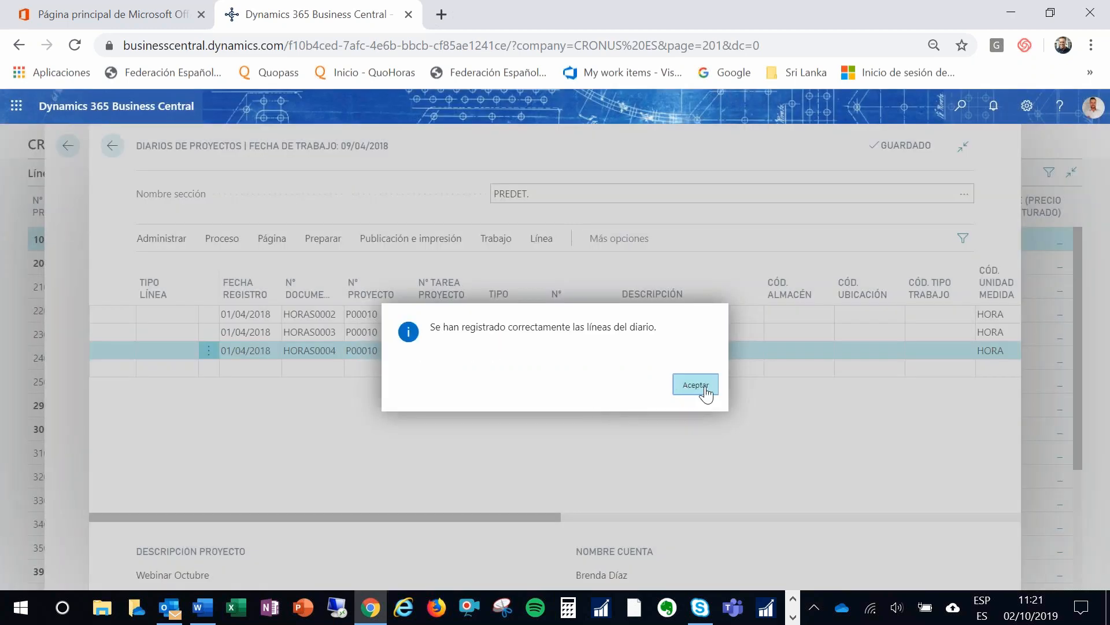
{"action": "left_click", "coordinate": [705, 391]}
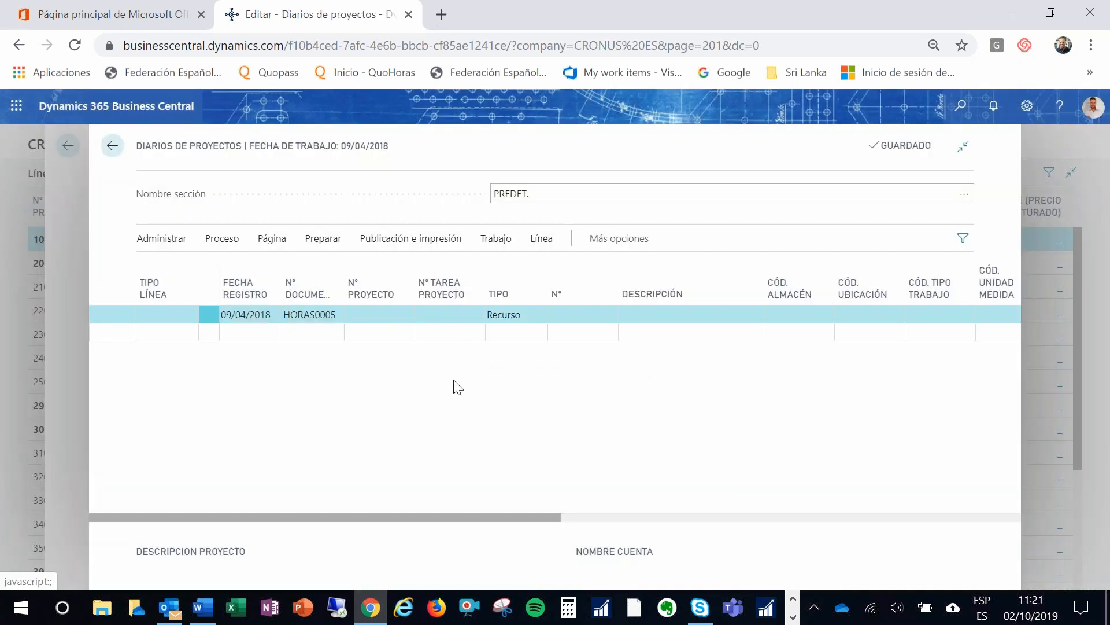
{"action": "key", "text": "Escape"}
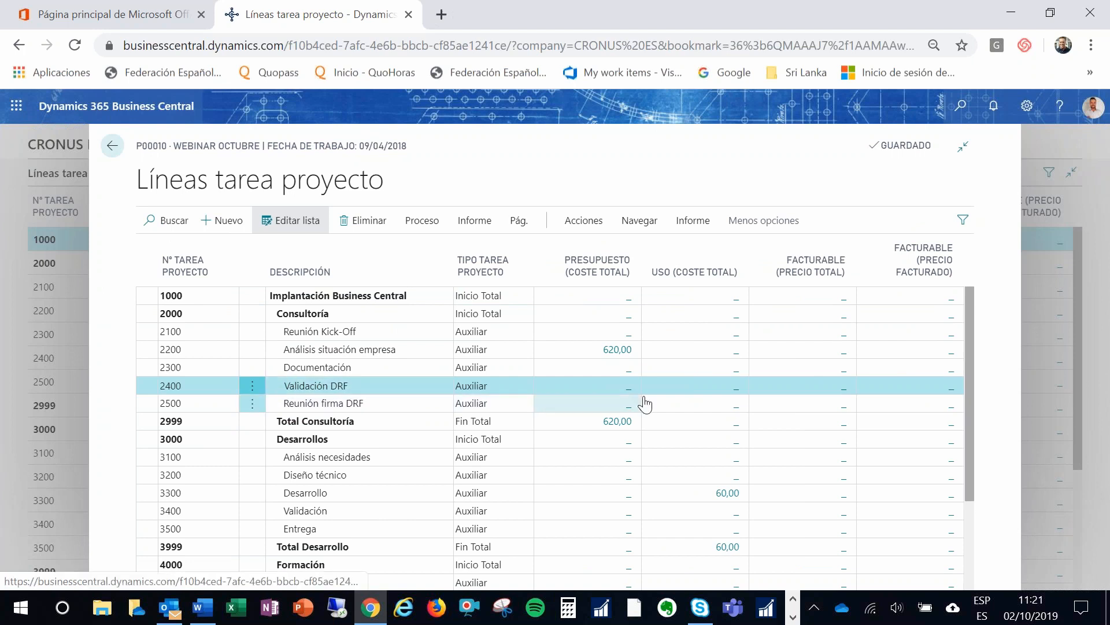
Step: Review the quantities, unit costs and total costs of the project ledger entries behind task 2400's usage cost
{"action": "left_click", "coordinate": [736, 392]}
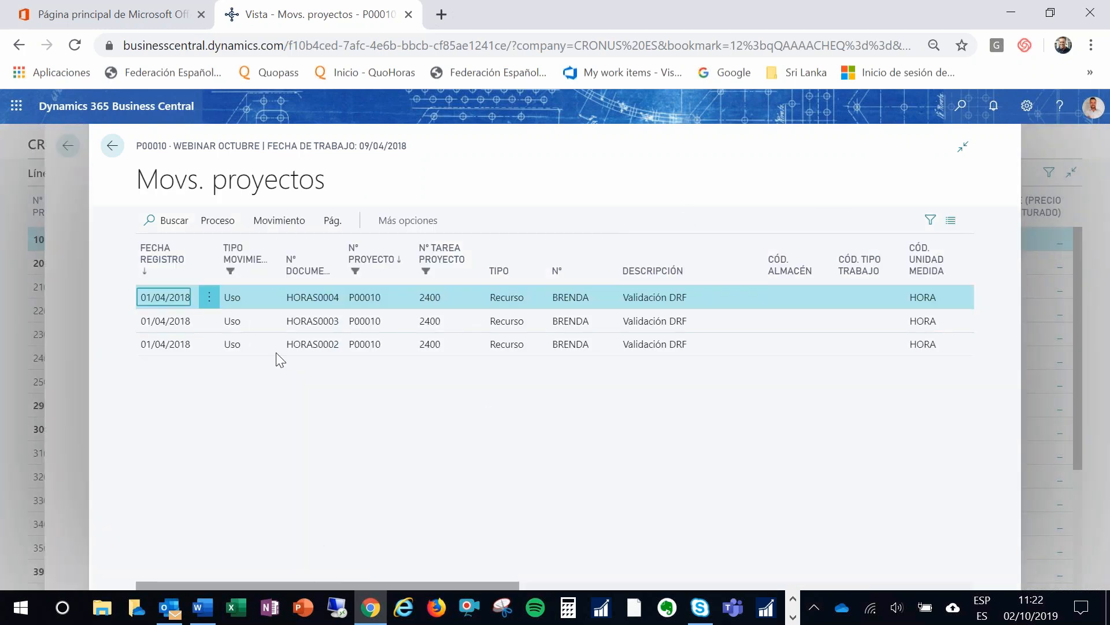
{"action": "left_click_drag", "start_coordinate": [286, 585], "coordinate": [447, 551]}
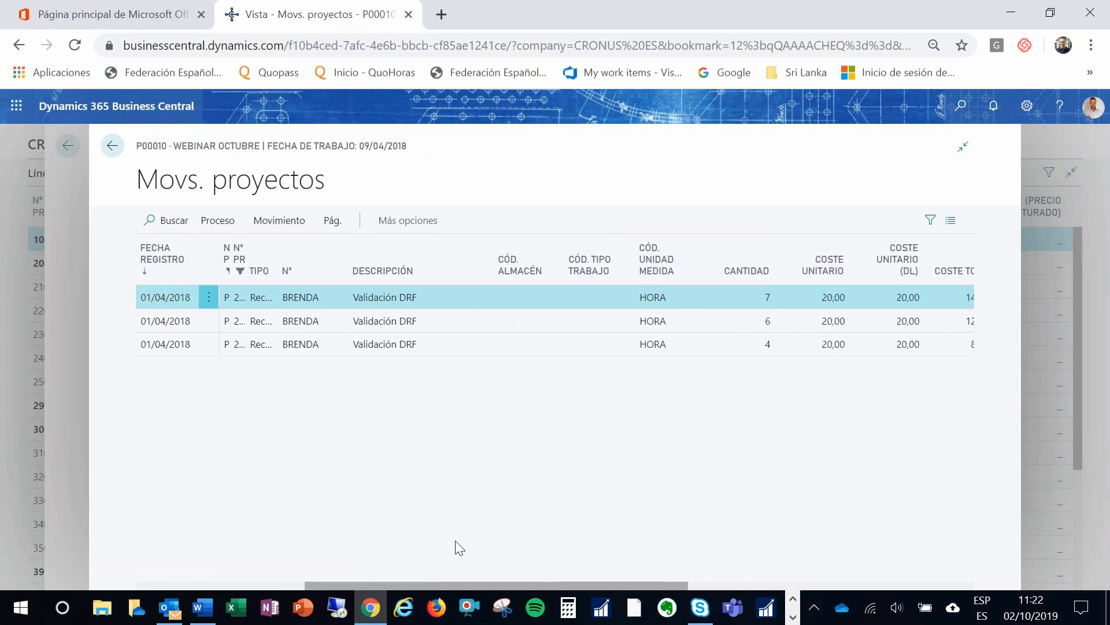
{"action": "left_click_drag", "start_coordinate": [534, 584], "coordinate": [587, 422]}
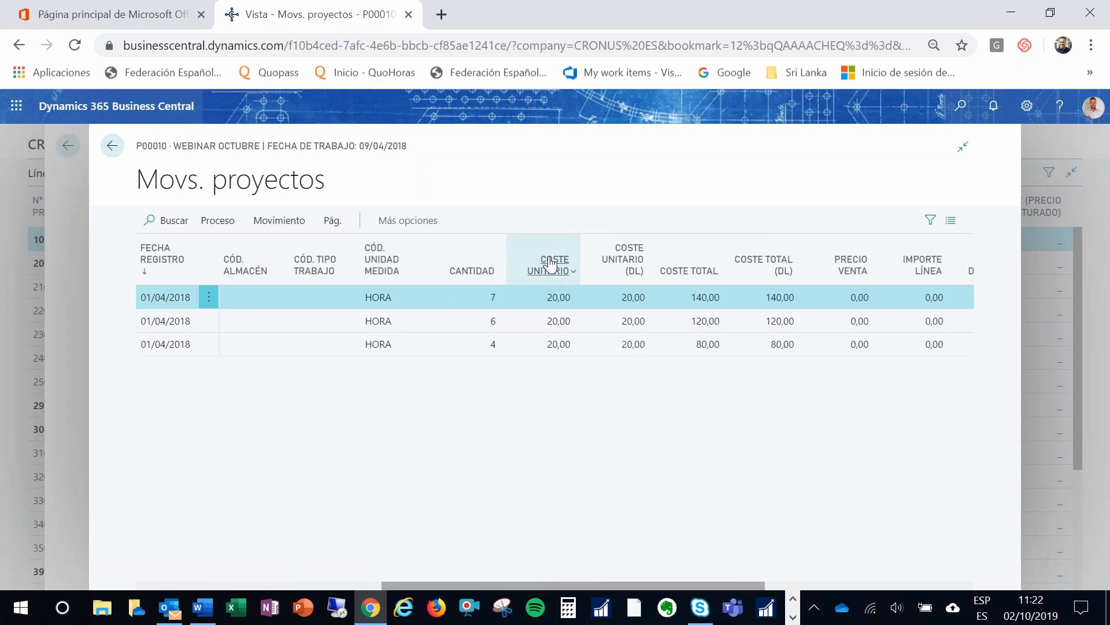
{"action": "left_click", "coordinate": [114, 145]}
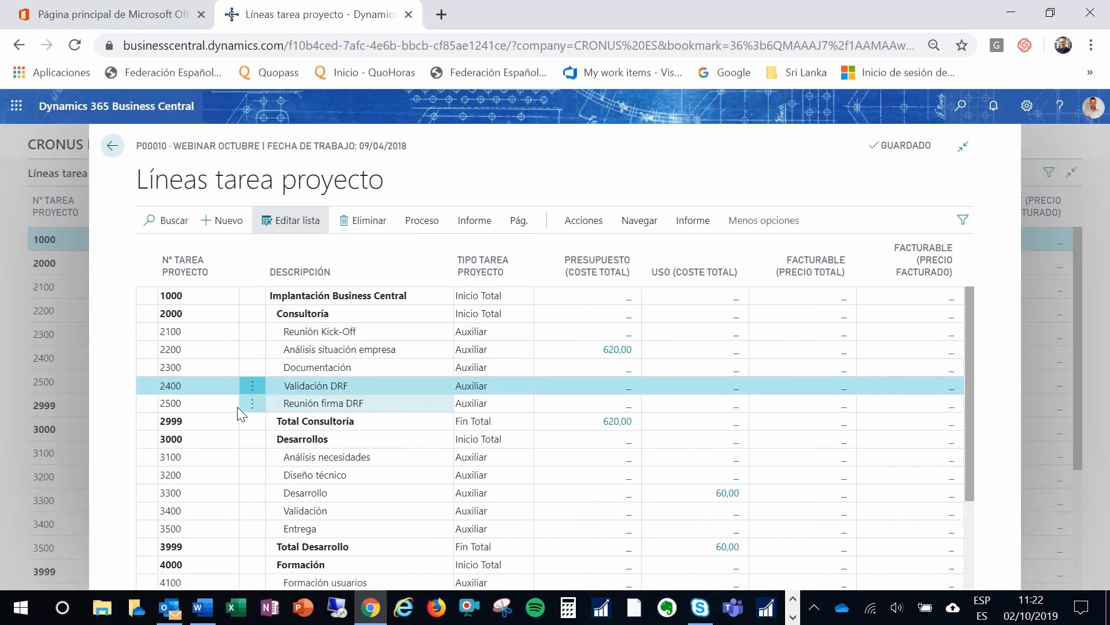
Step: Add a Presupuesto planning line to task 2400 Validación DRF with 20 hours of the posted resource at unit cost 20
{"action": "left_click", "coordinate": [428, 230]}
{"action": "left_click", "coordinate": [210, 247]}
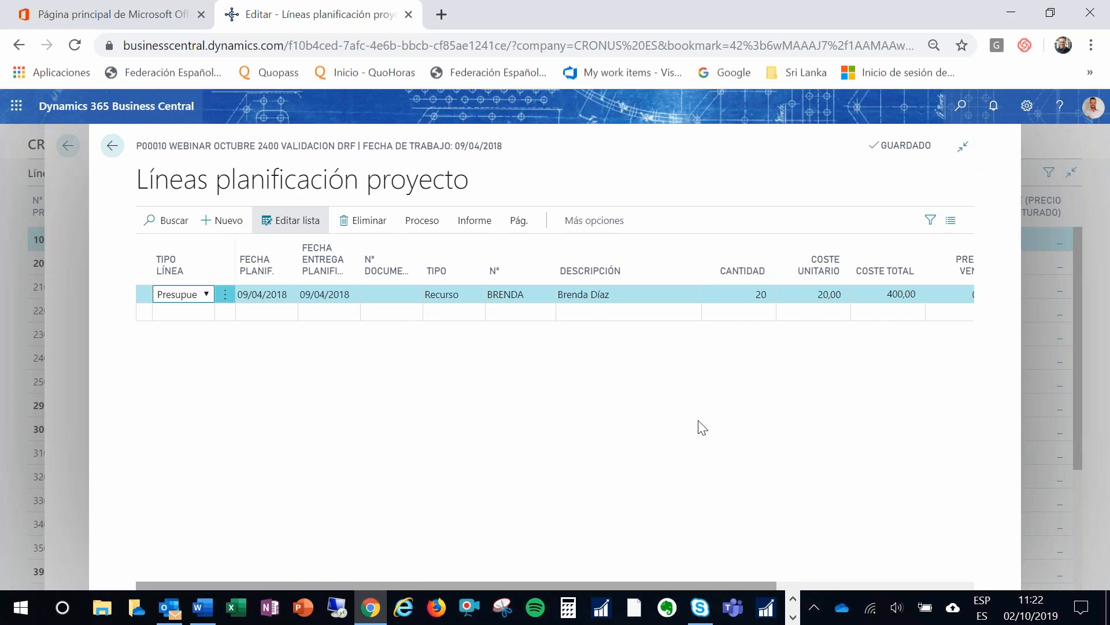
{"action": "key", "text": "Tab"}
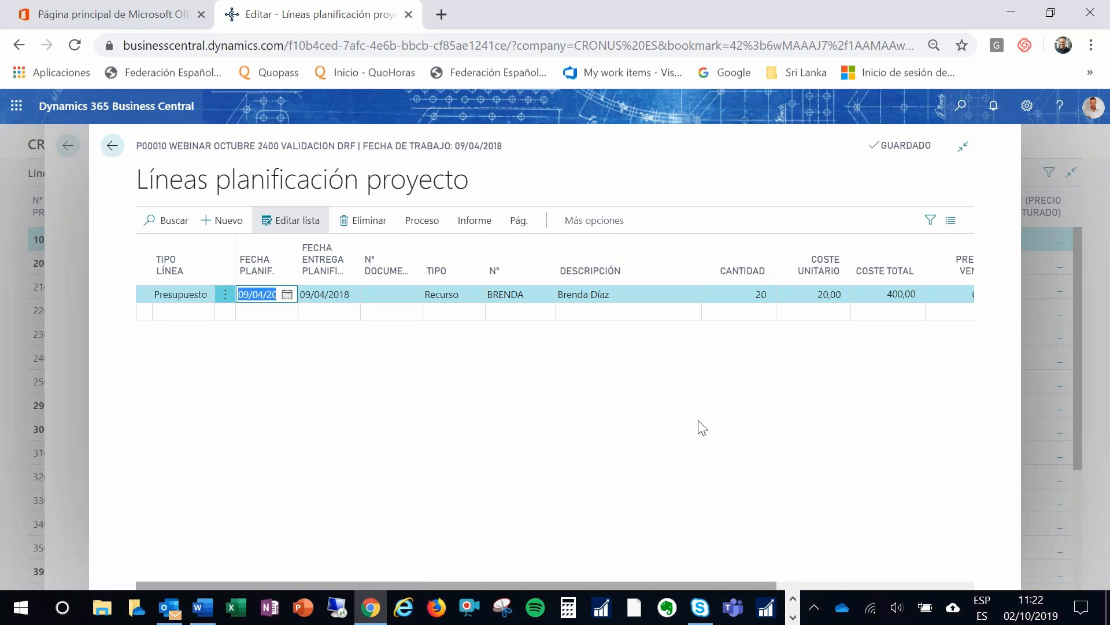
{"action": "key", "text": "Escape"}
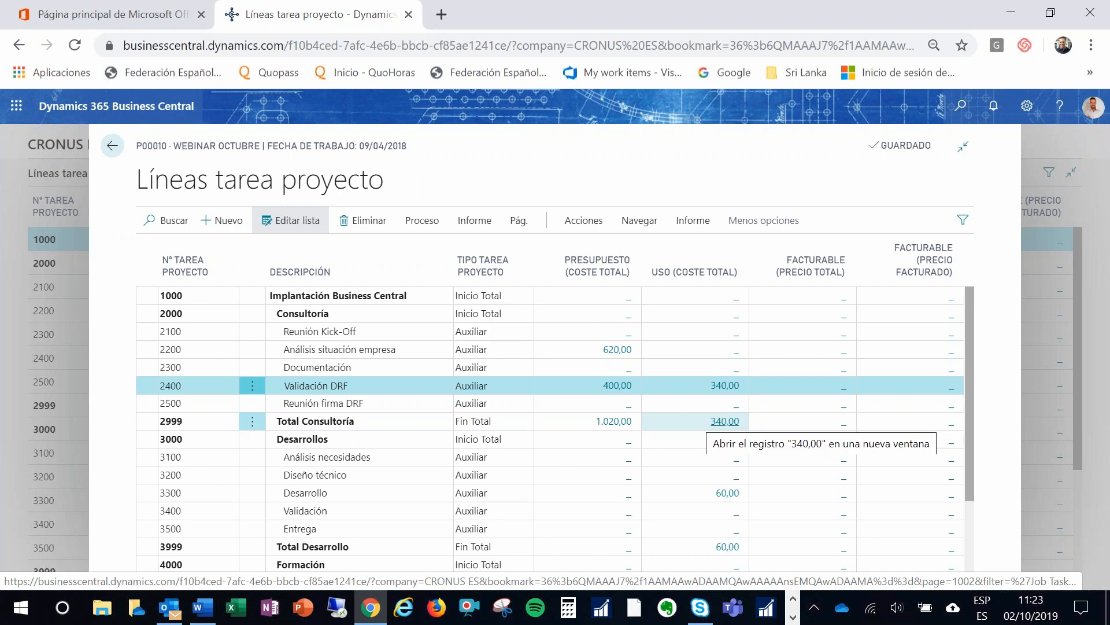
Step: Leave the project task lines, search for "ped compra" and open the Pedidos compra list
{"action": "key", "text": "Escape"}
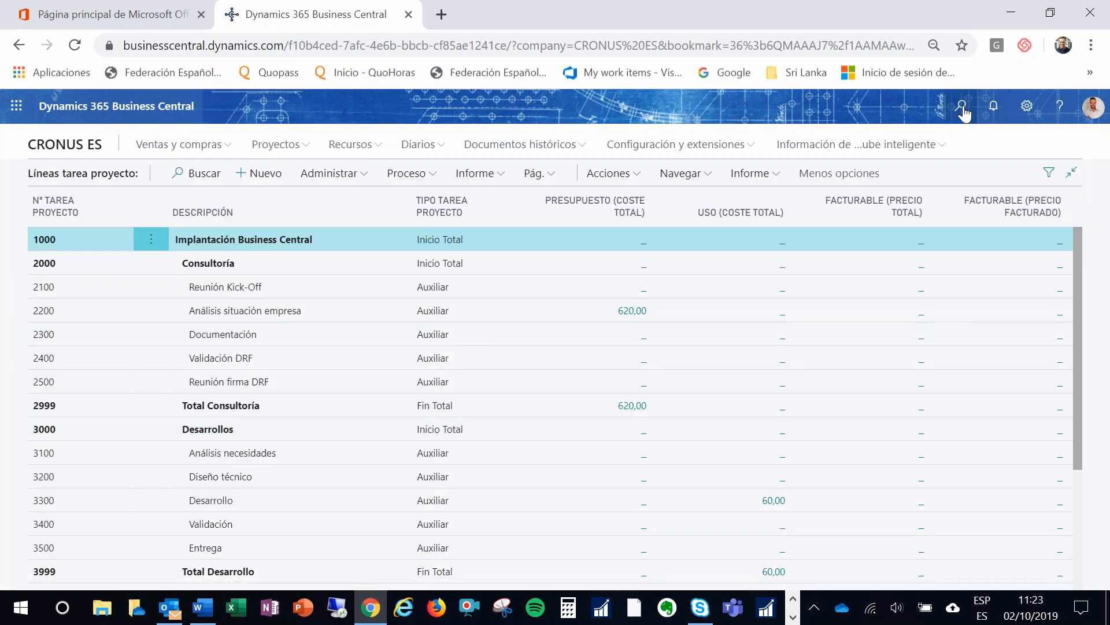
{"action": "left_click", "coordinate": [963, 110]}
{"action": "type", "text": "ped c"}
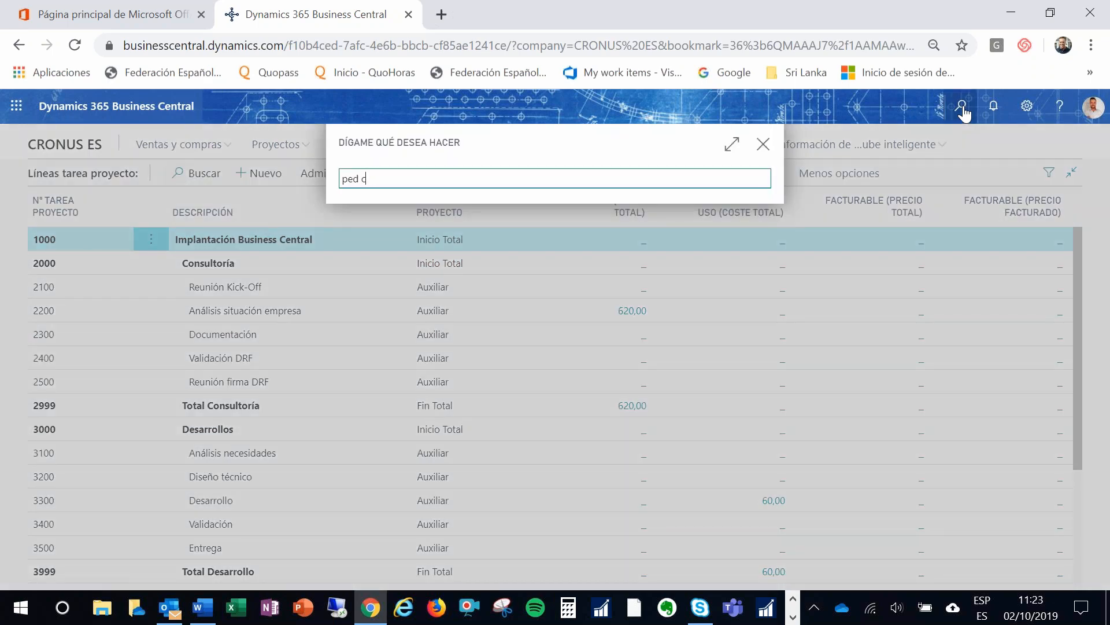
{"action": "type", "text": "ompra"}
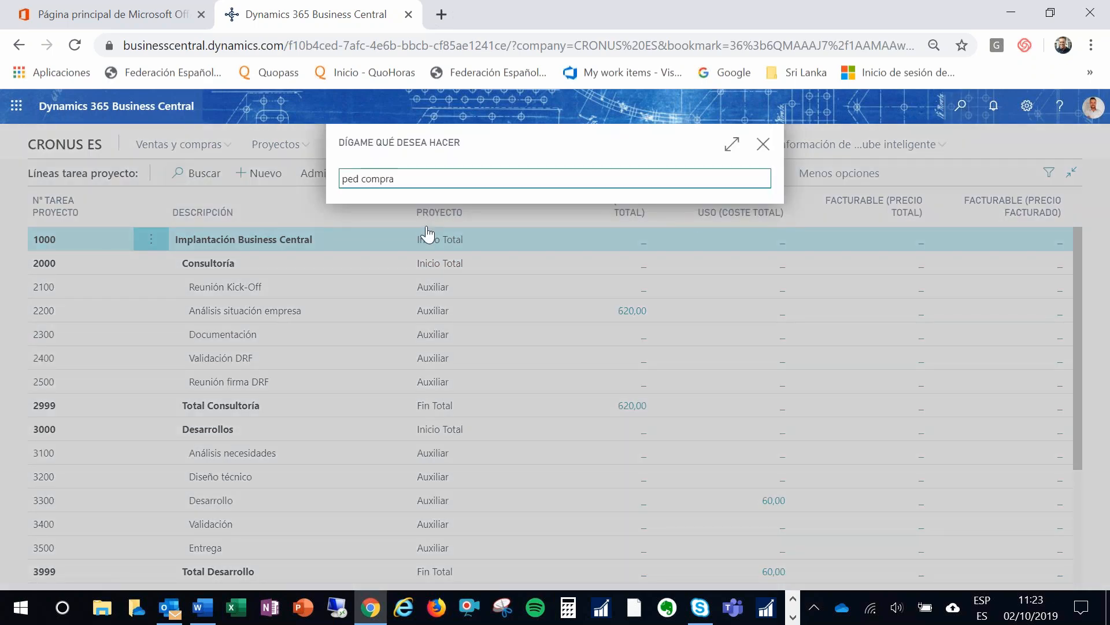
{"action": "left_click", "coordinate": [395, 241]}
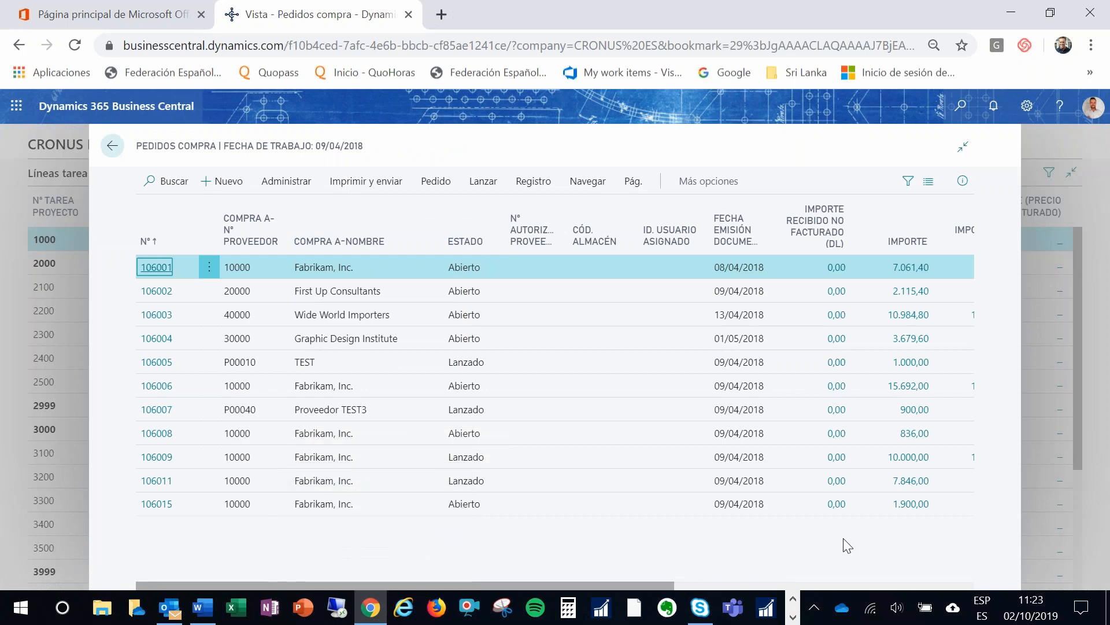
Step: Create a purchase order for vendor 10000, Fabrikam, Inc., and fill in the vendor invoice number
{"action": "left_click", "coordinate": [228, 182]}
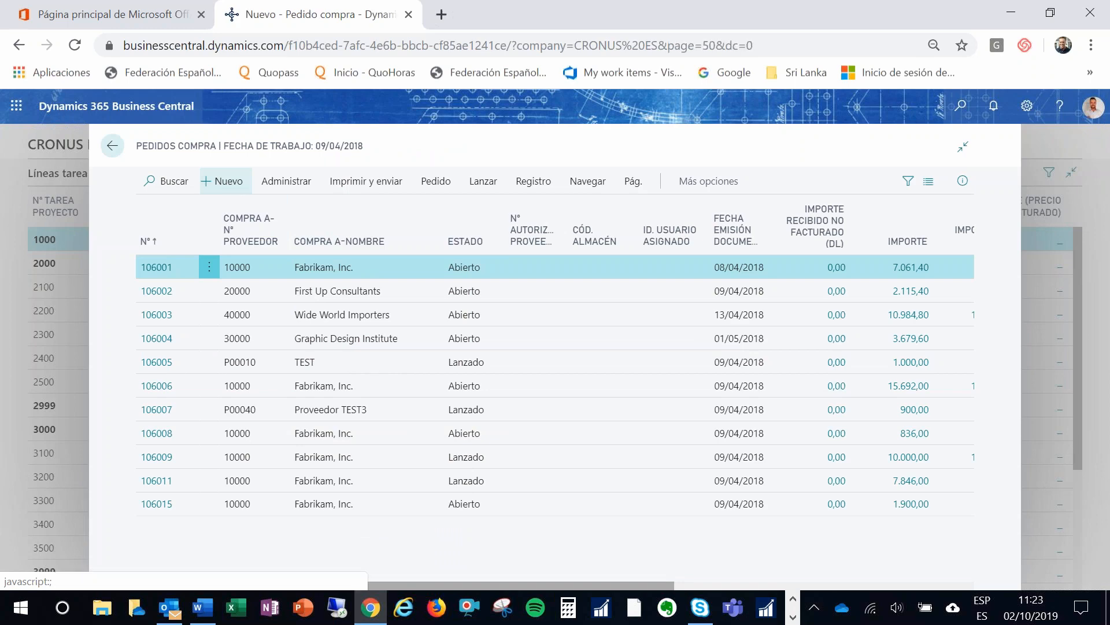
{"action": "type", "text": "1"}
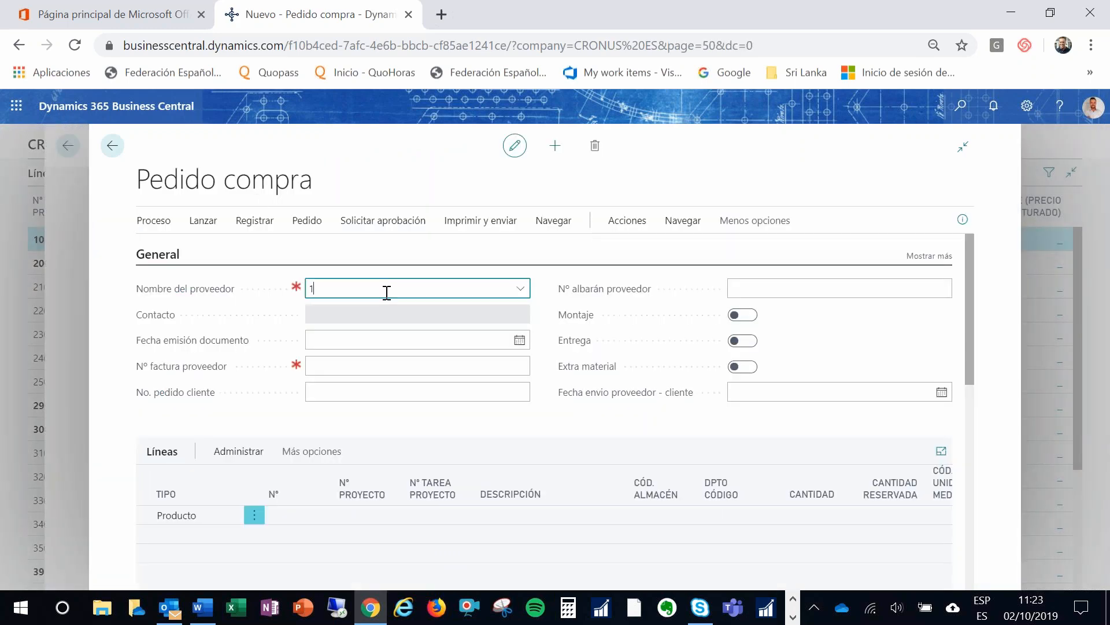
{"action": "type", "text": "0000"}
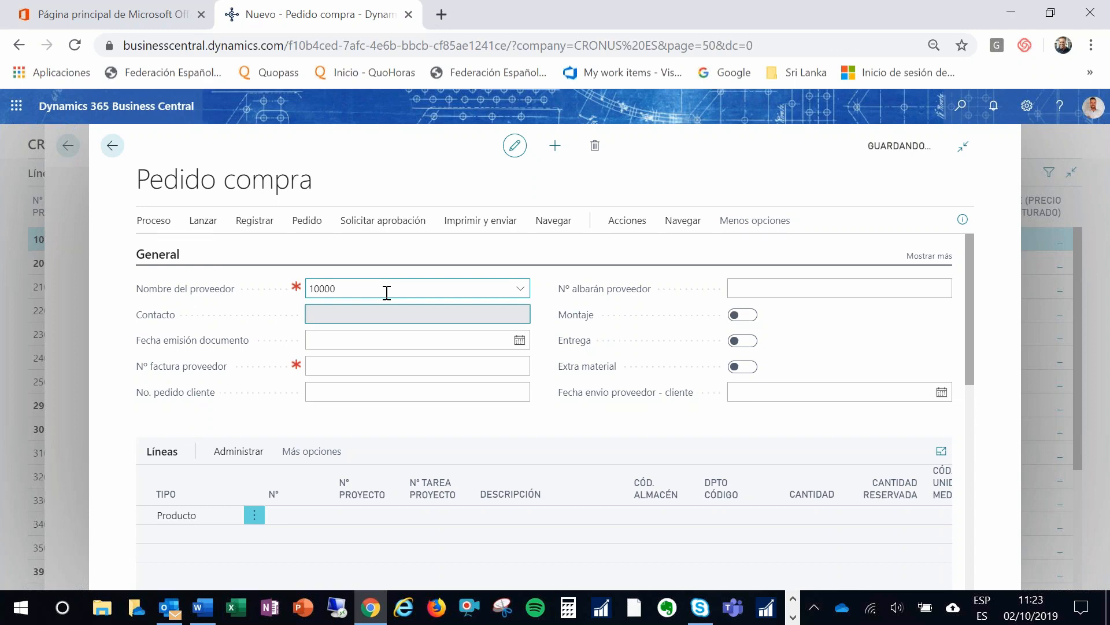
{"action": "left_click", "coordinate": [361, 370]}
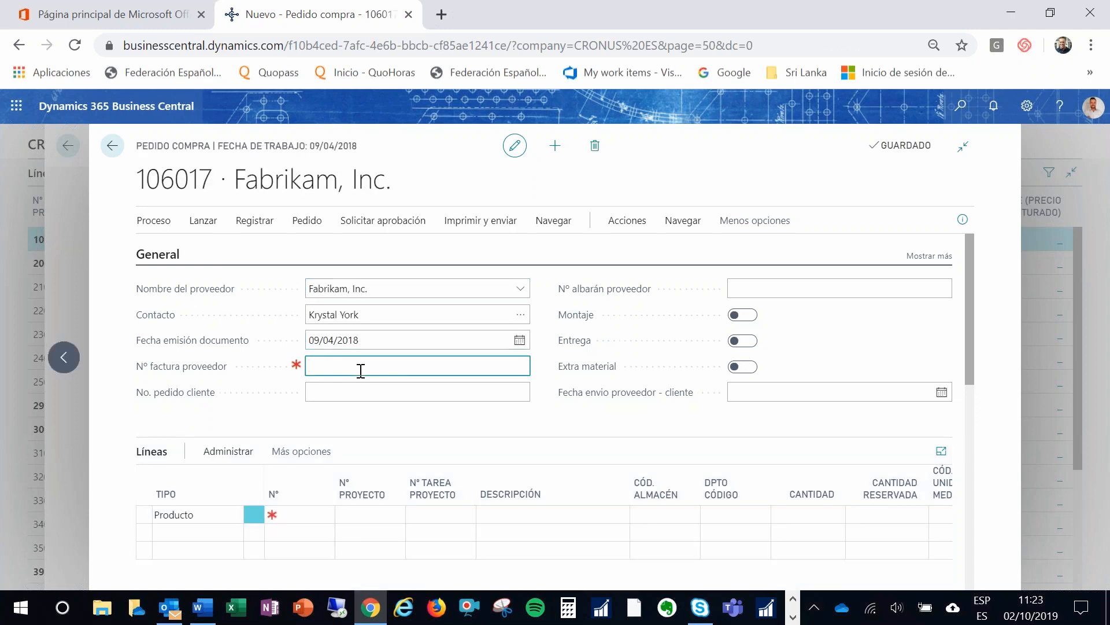
{"action": "type", "text": "64748"}
{"action": "left_click", "coordinate": [360, 393]}
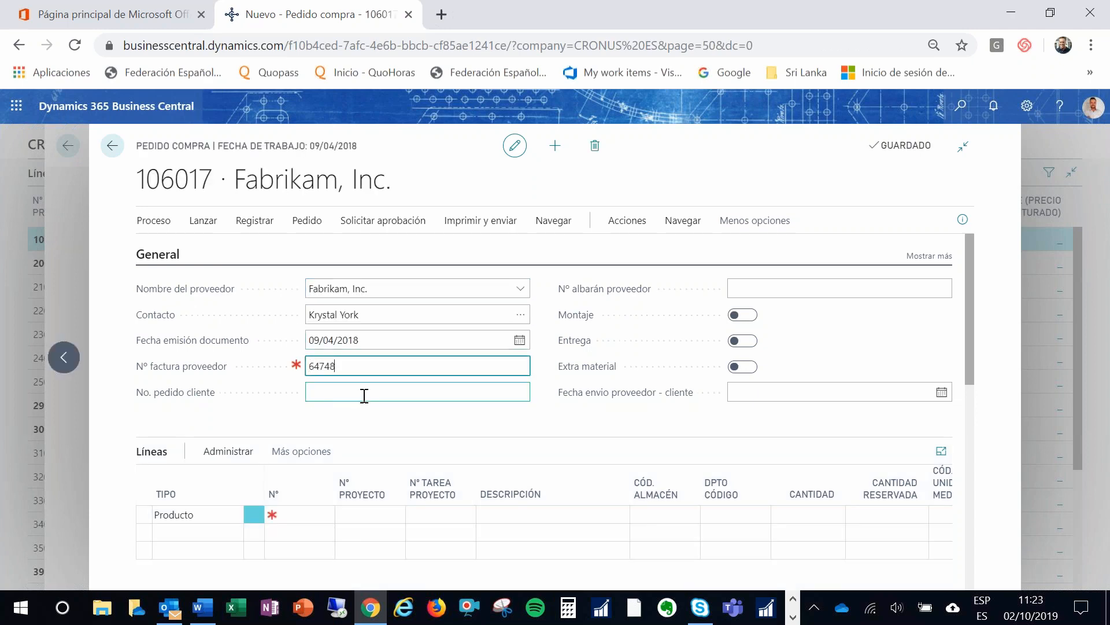
Step: Collapse the General section and set the first order line to type Cuenta with the Compras nacional account
{"action": "left_click", "coordinate": [302, 514]}
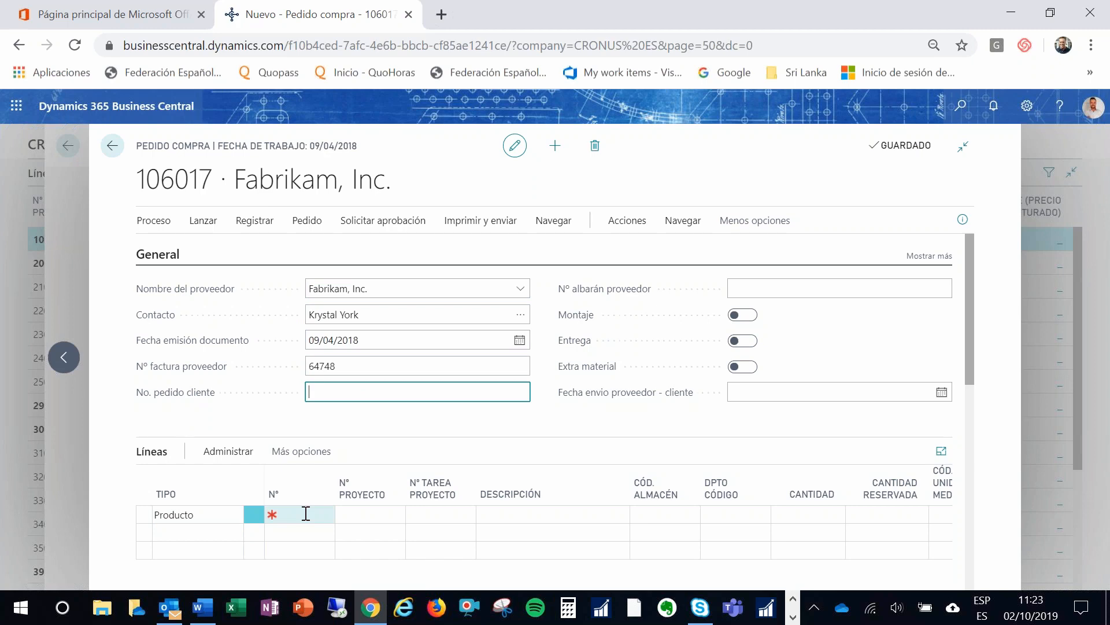
{"action": "left_click", "coordinate": [149, 255]}
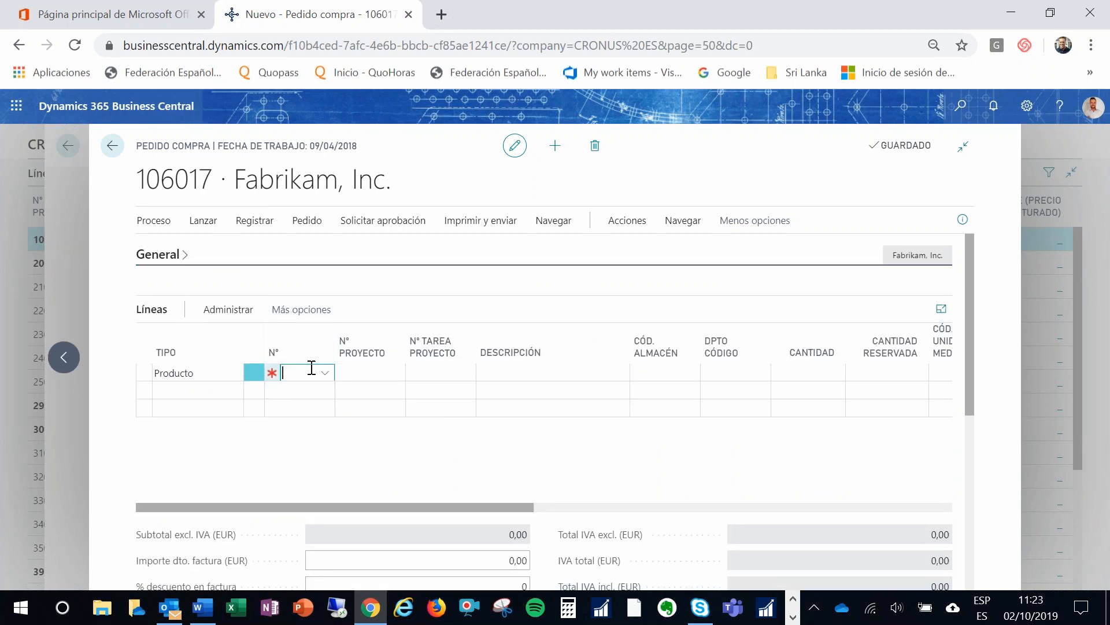
{"action": "left_click", "coordinate": [311, 367]}
{"action": "left_click", "coordinate": [232, 373]}
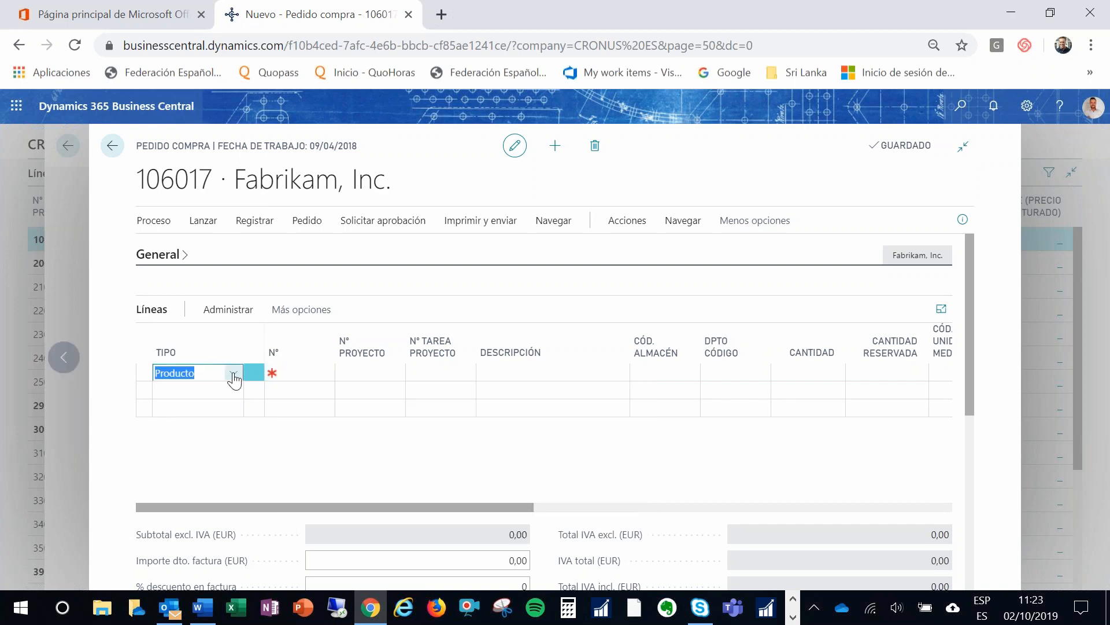
{"action": "left_click", "coordinate": [235, 373]}
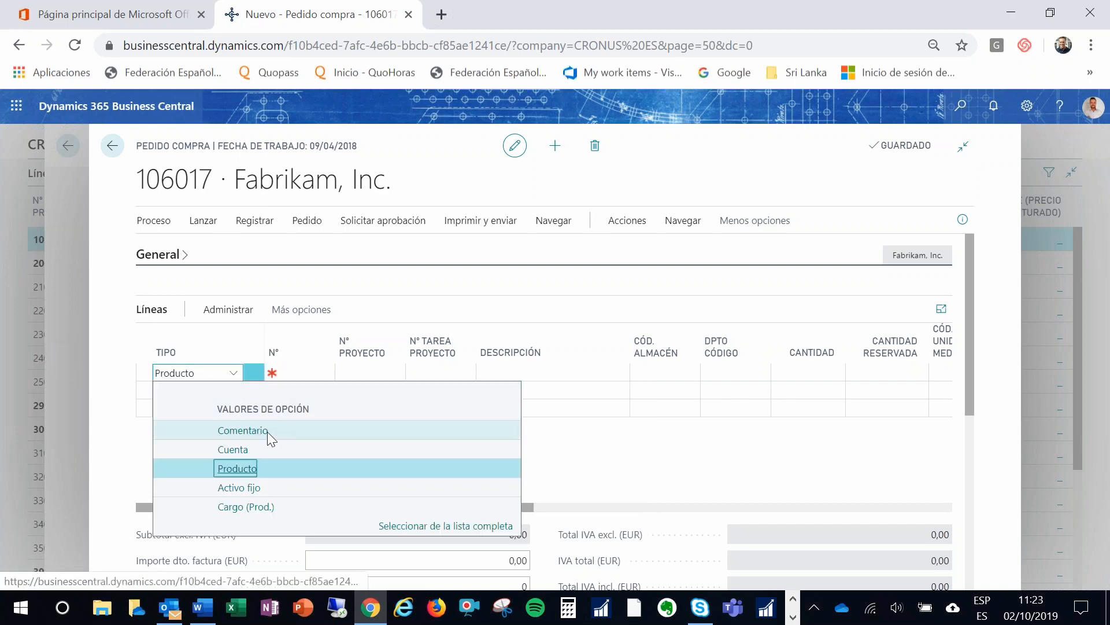
{"action": "left_click", "coordinate": [265, 449]}
{"action": "left_click", "coordinate": [300, 366]}
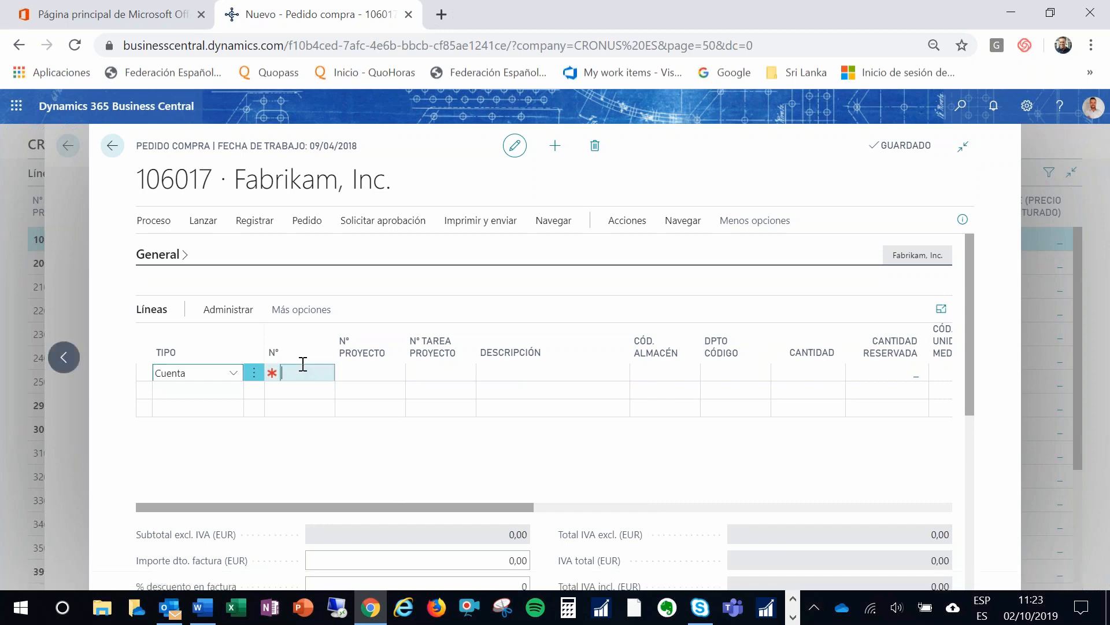
{"action": "type", "text": "6000"}
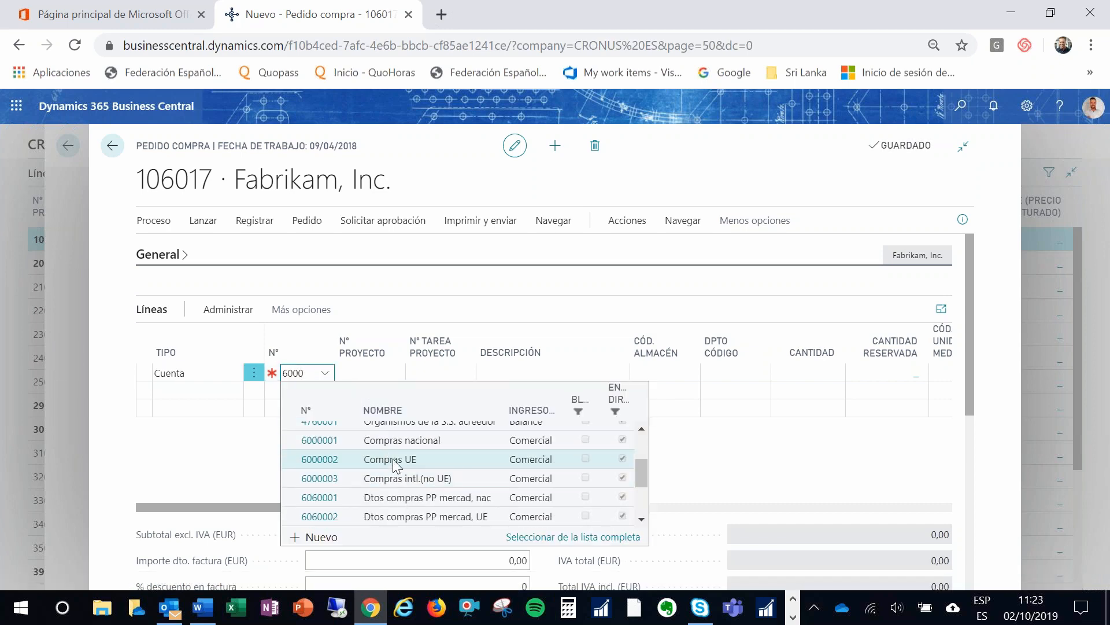
{"action": "left_click", "coordinate": [393, 440]}
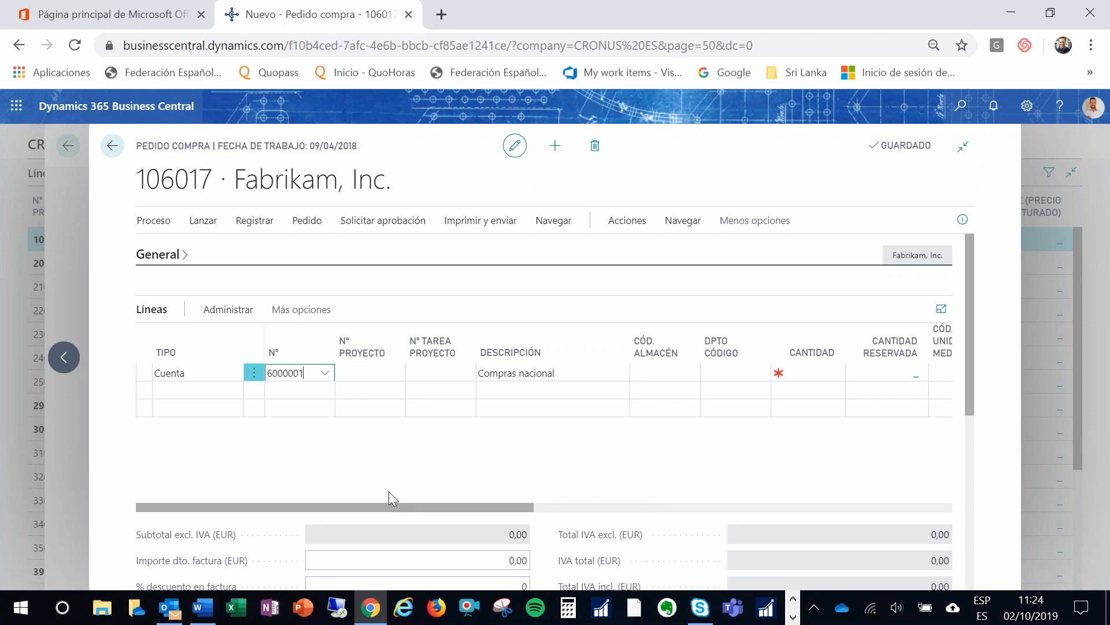
Step: Assign the purchase line to project P00010 Webinar Octubre and task 3200 Diseño técnico
{"action": "key", "text": "Tab"}
{"action": "left_click", "coordinate": [394, 375]}
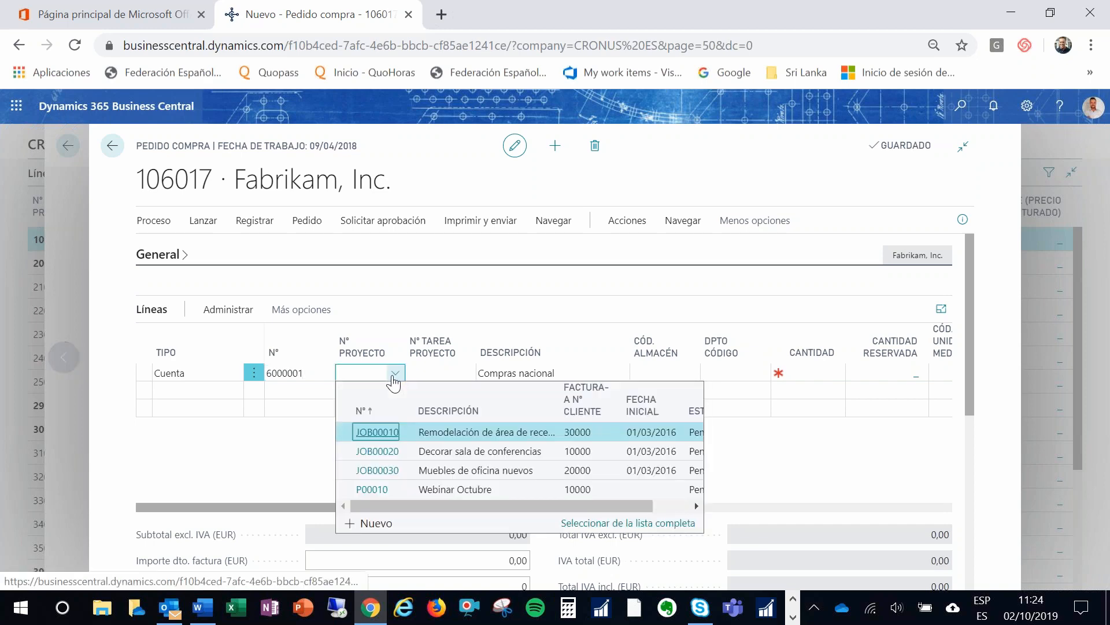
{"action": "left_click", "coordinate": [439, 490]}
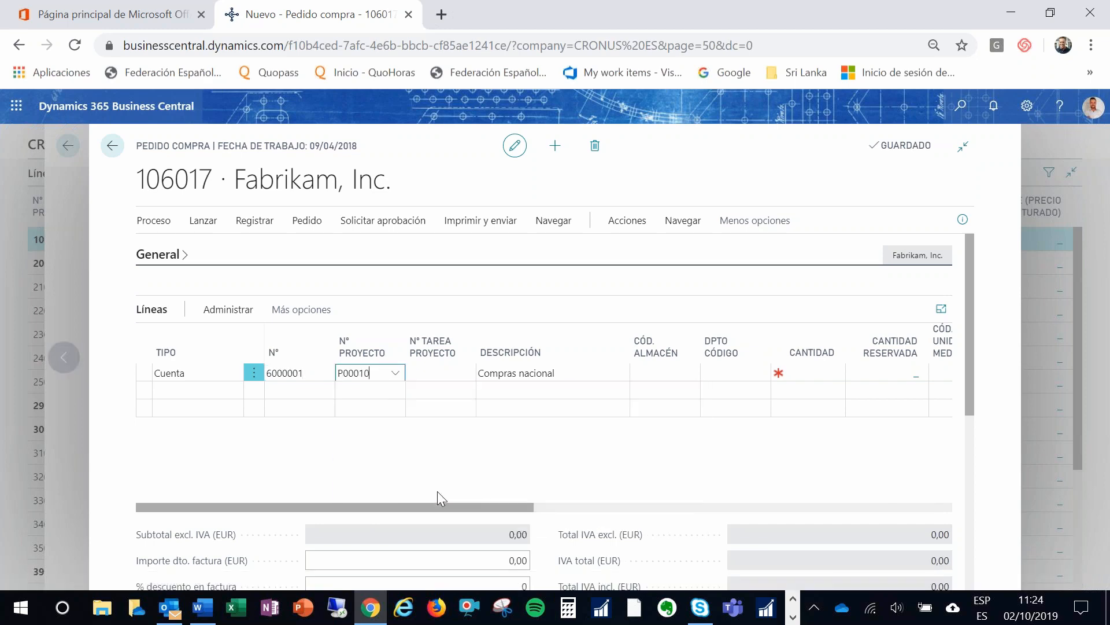
{"action": "left_click", "coordinate": [447, 373]}
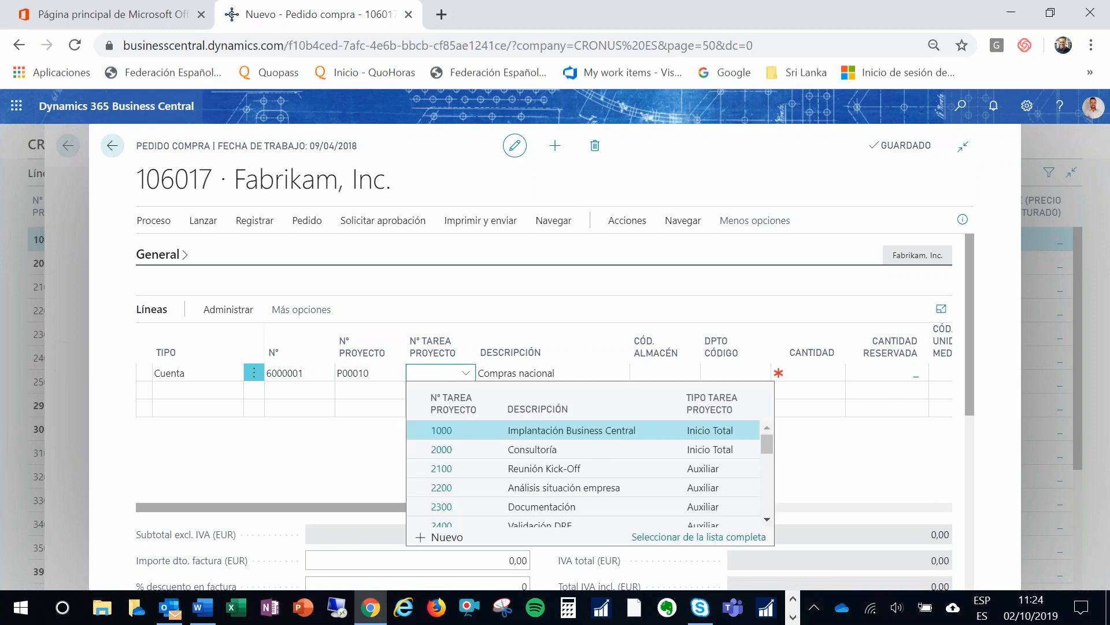
{"action": "scroll", "coordinate": [583, 487], "scroll_direction": "down", "scroll_amount": 3}
{"action": "scroll", "coordinate": [583, 488], "scroll_direction": "down", "scroll_amount": 3}
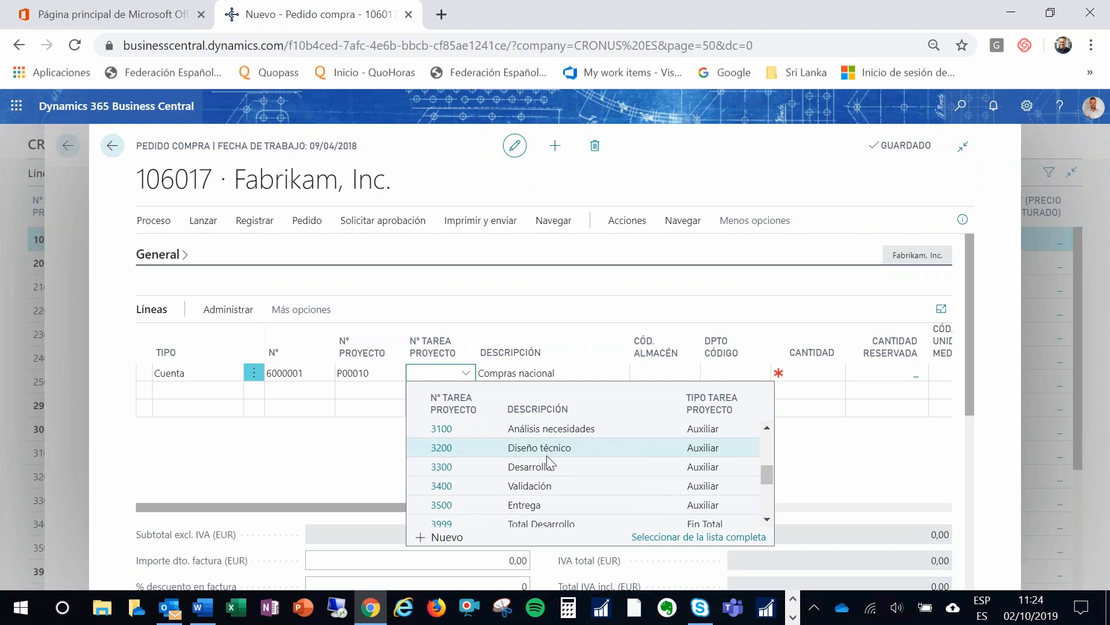
{"action": "left_click", "coordinate": [544, 448]}
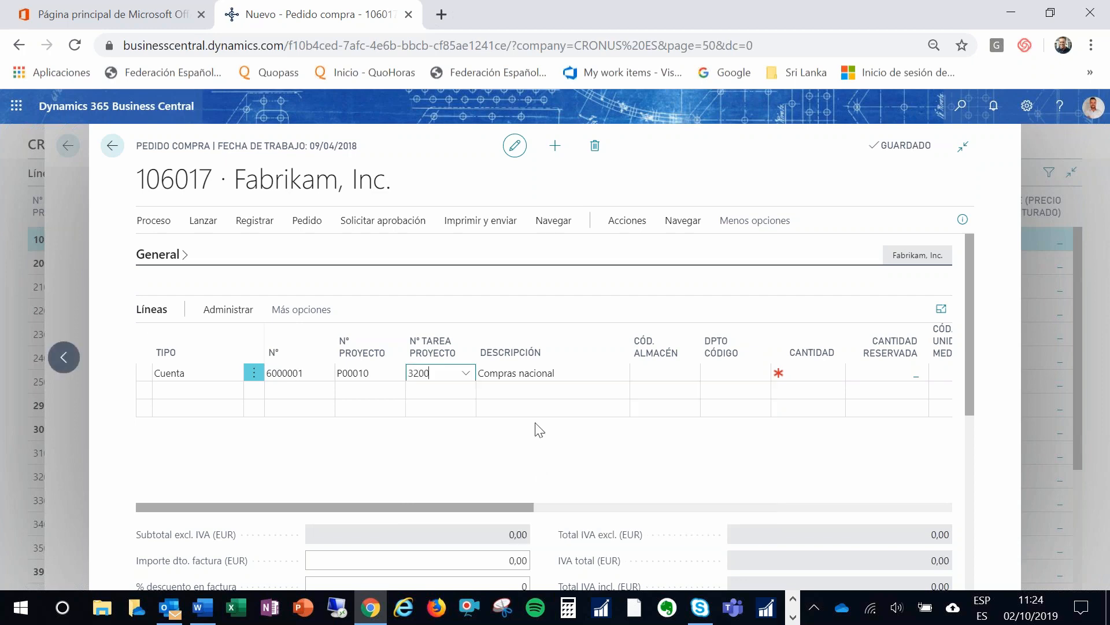
Step: Describe the purchase line as "Compra material" and set its quantity to 1, leaving warehouse and department blank
{"action": "key", "text": "Tab"}
{"action": "type", "text": "Co"}
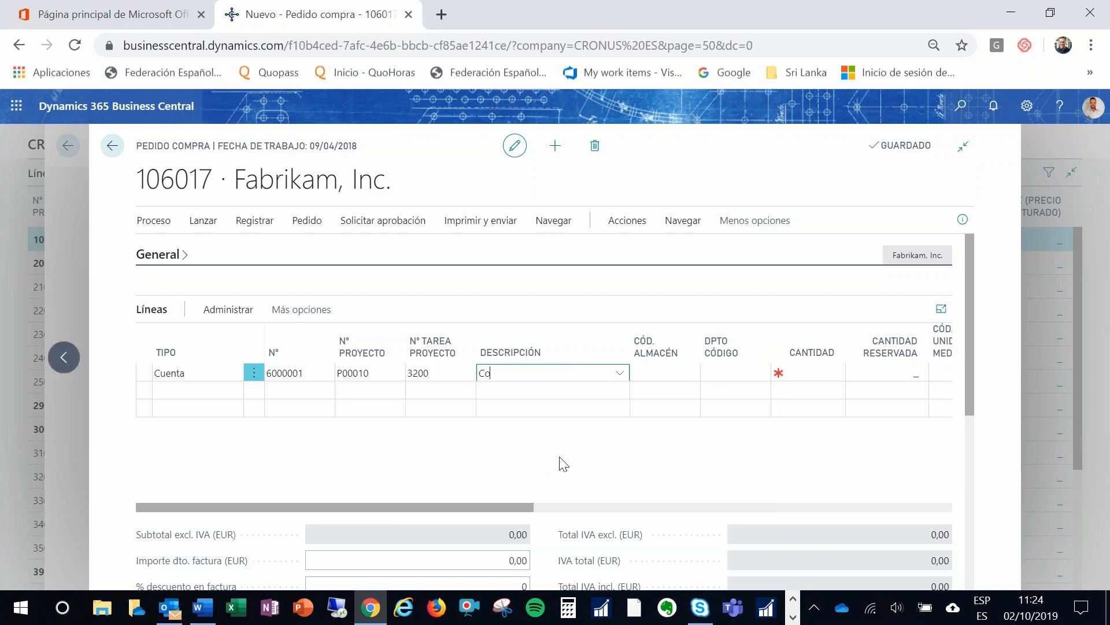
{"action": "type", "text": "mpra material"}
{"action": "key", "text": "Tab"}
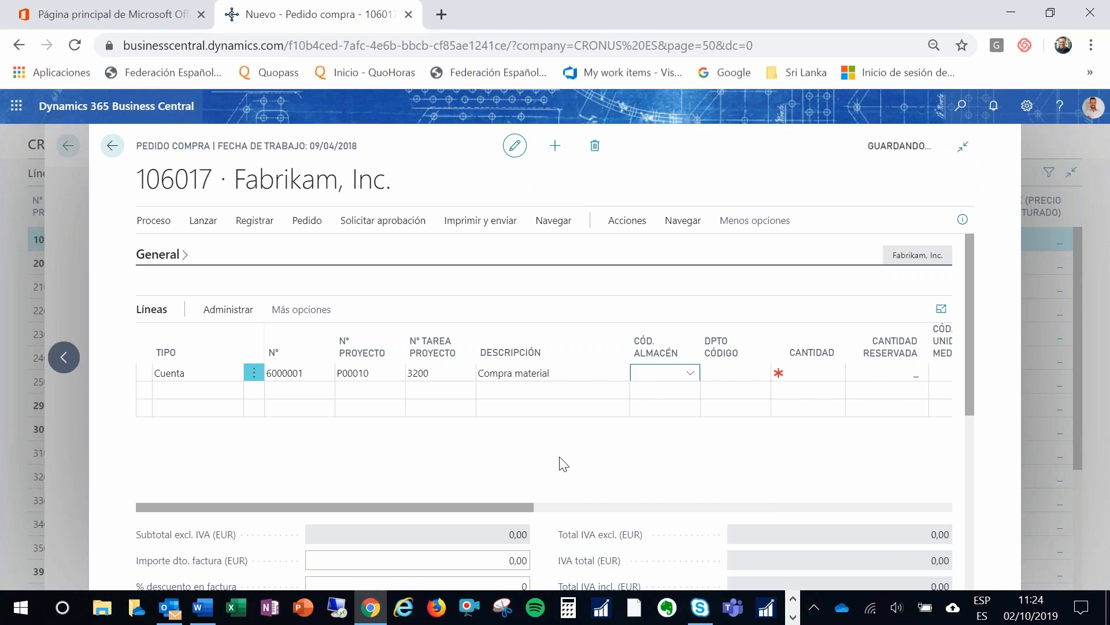
{"action": "key", "text": "Tab"}
{"action": "key", "text": "Tab"}
{"action": "type", "text": "1"}
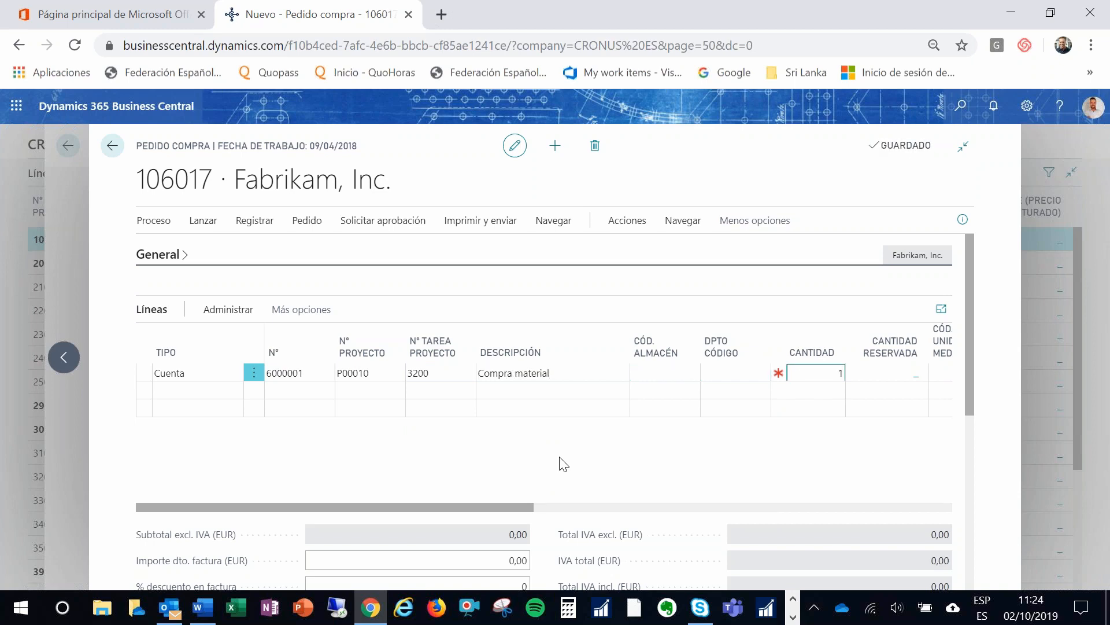
Step: Set the direct unit cost excluding VAT of the "Compra material" purchase line to 1000, leaving the unit of measure blank
{"action": "key", "text": "Tab"}
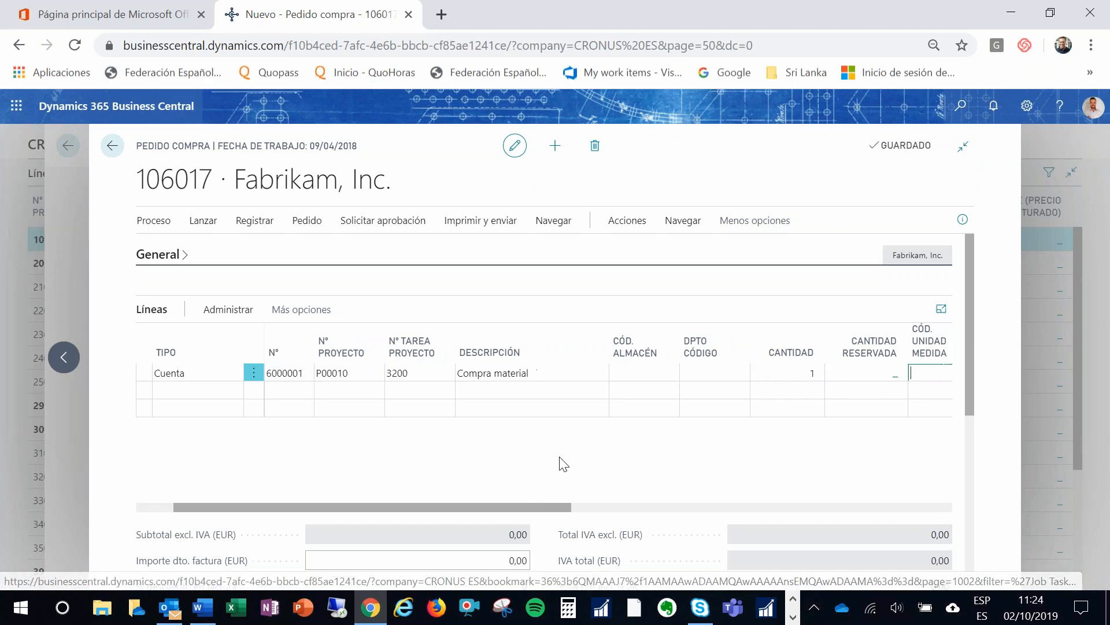
{"action": "key", "text": "Tab"}
{"action": "key", "text": "Tab"}
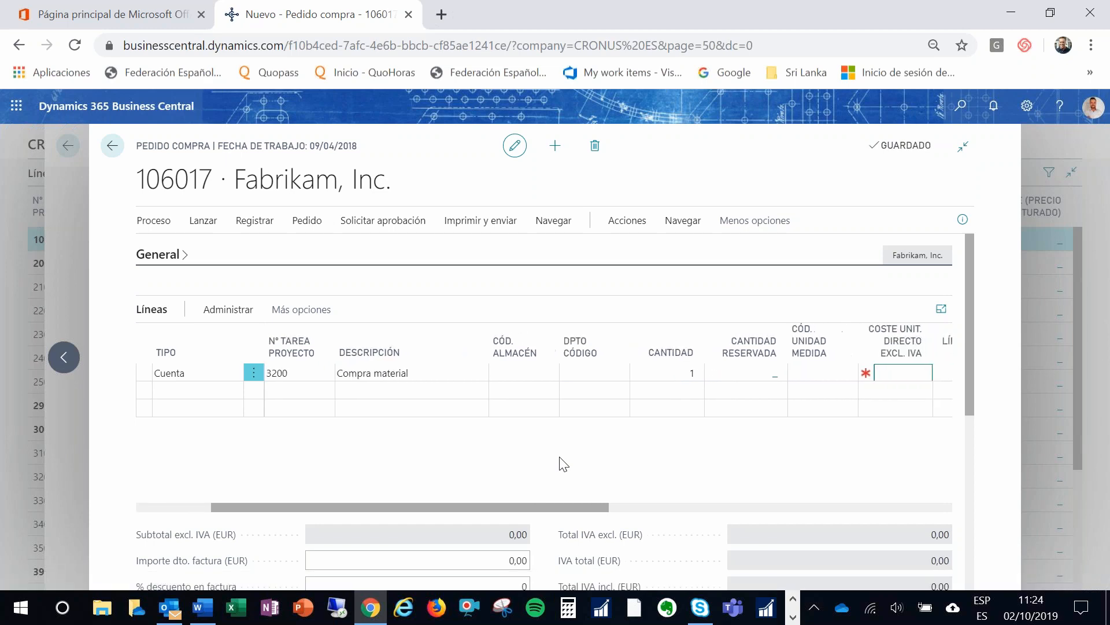
{"action": "type", "text": "1000"}
{"action": "key", "text": "Tab"}
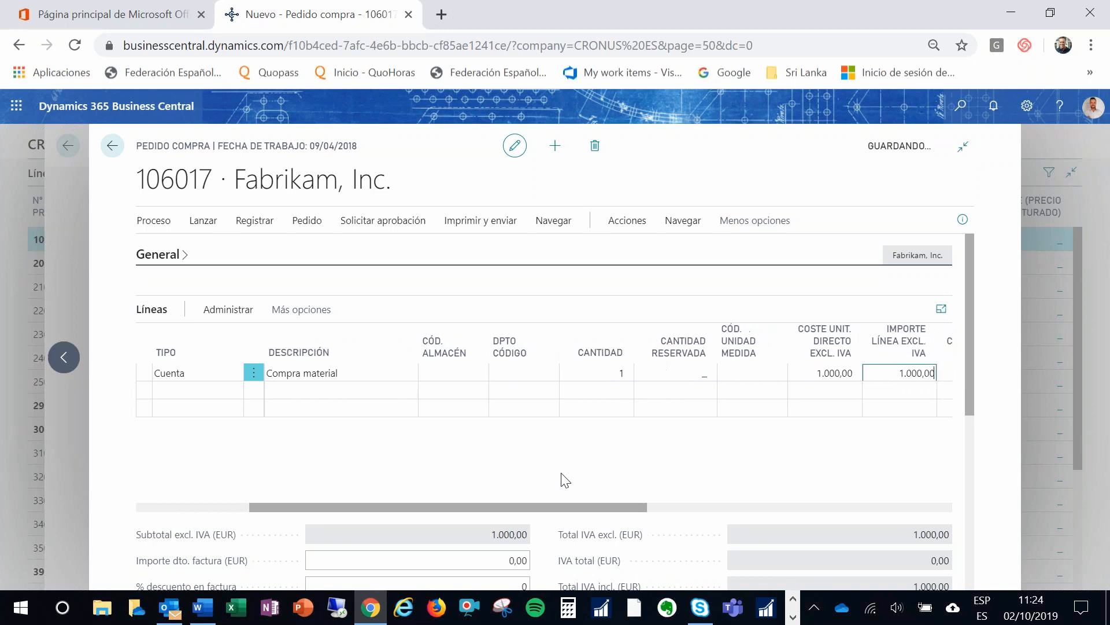
Step: Post the Fabrikam, Inc. purchase order with the Recibir y facturar option
{"action": "left_click_drag", "start_coordinate": [565, 508], "coordinate": [295, 550]}
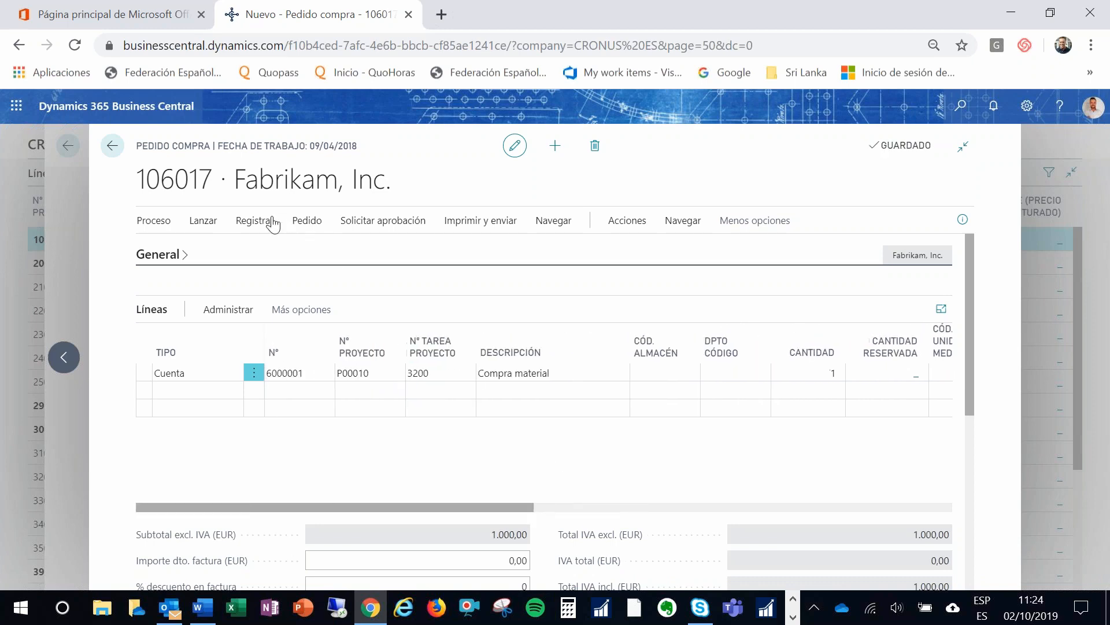
{"action": "left_click", "coordinate": [254, 222]}
{"action": "left_click", "coordinate": [181, 248]}
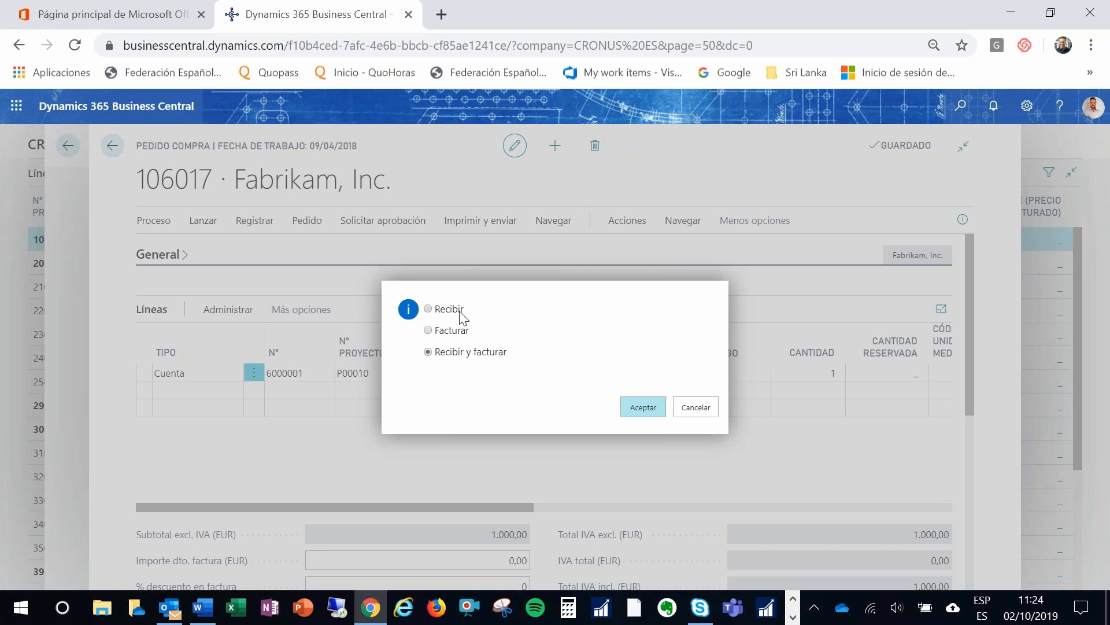
{"action": "left_click", "coordinate": [443, 358]}
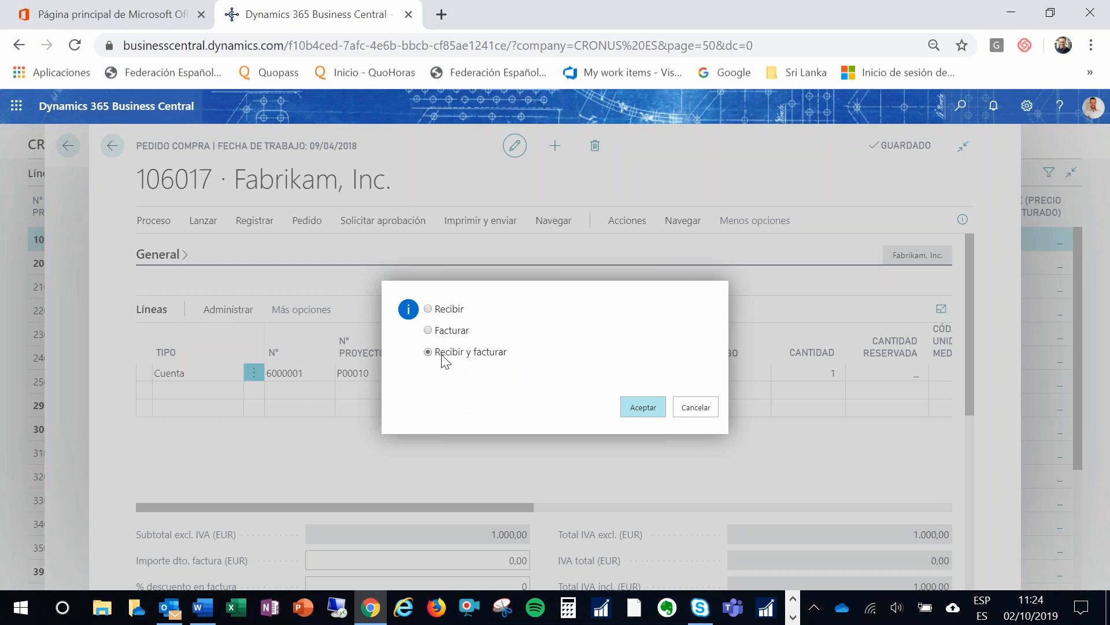
{"action": "left_click", "coordinate": [643, 408]}
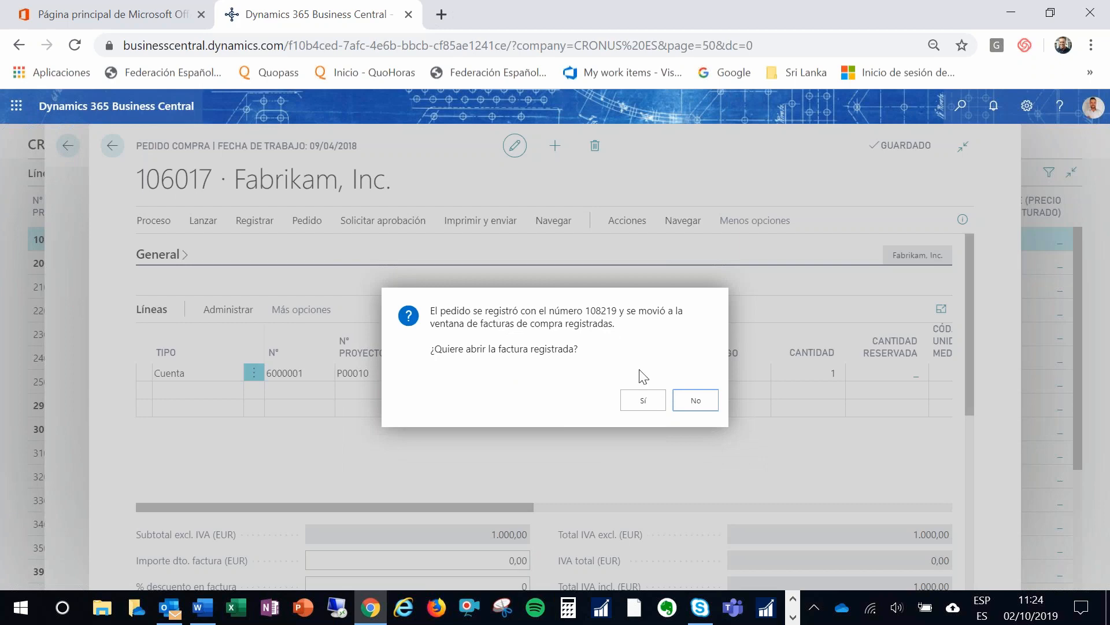
Step: Open the posted purchase invoice, review its line and general details, and close it
{"action": "left_click", "coordinate": [644, 401]}
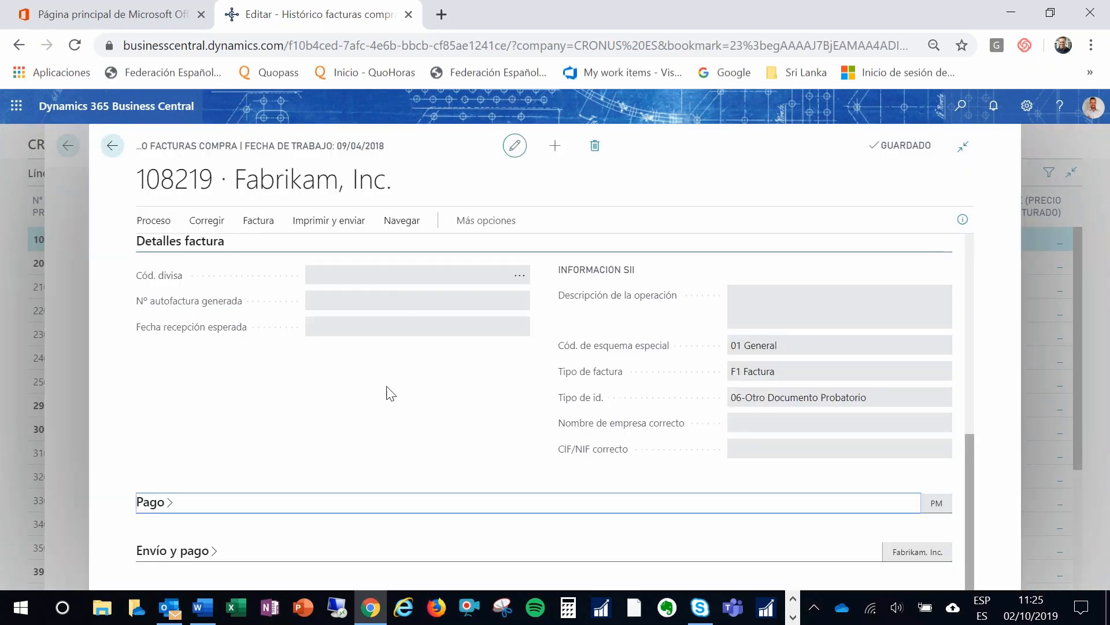
{"action": "scroll", "coordinate": [216, 311], "scroll_direction": "up", "scroll_amount": 5}
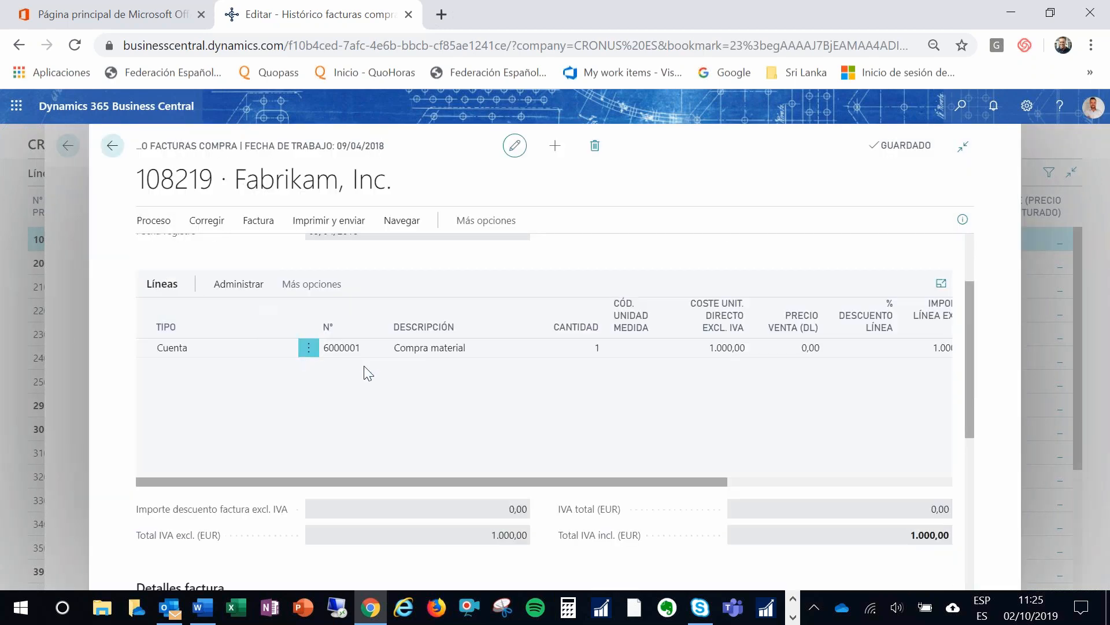
{"action": "scroll", "coordinate": [364, 365], "scroll_direction": "up", "scroll_amount": 2}
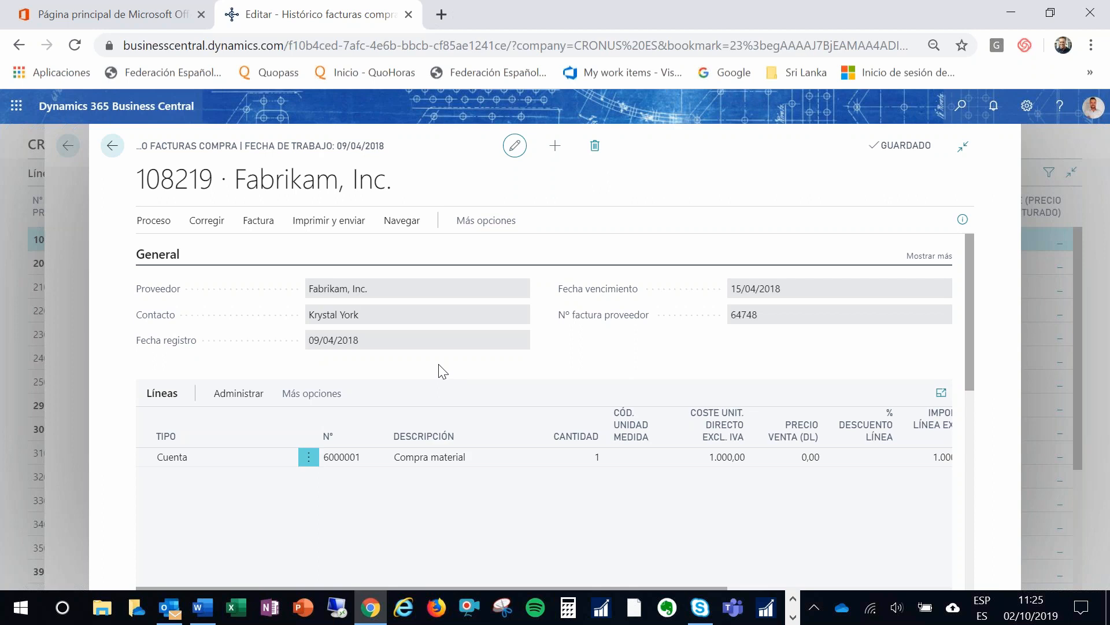
{"action": "key", "text": "Escape"}
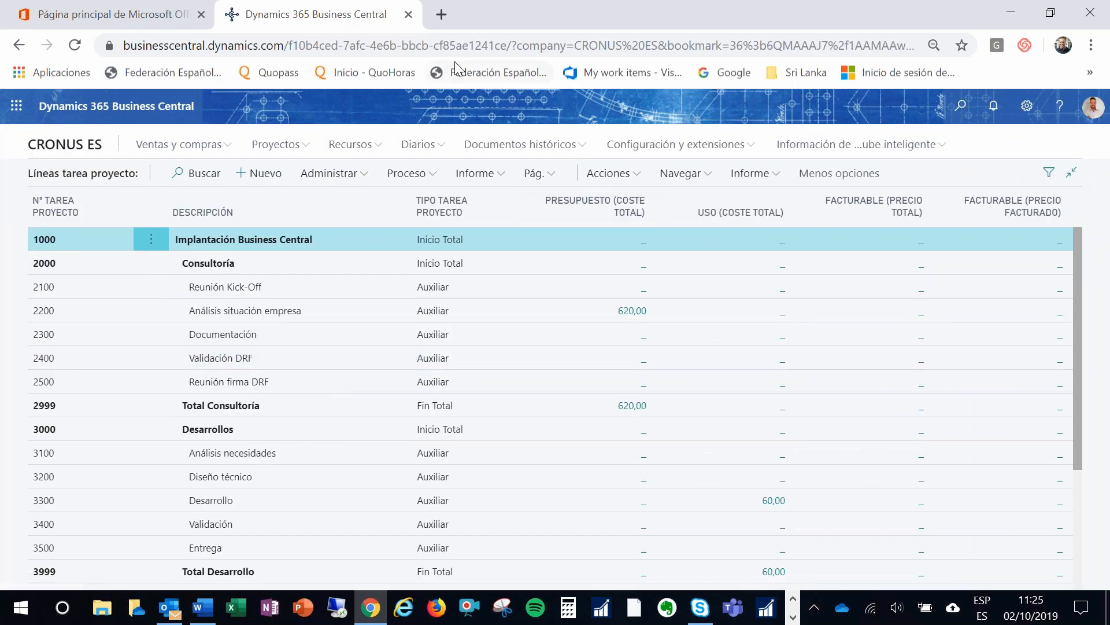
Step: Reload the project task lines page and check the usage costs charged to the tasks
{"action": "left_click", "coordinate": [461, 45]}
{"action": "key", "text": "Return"}
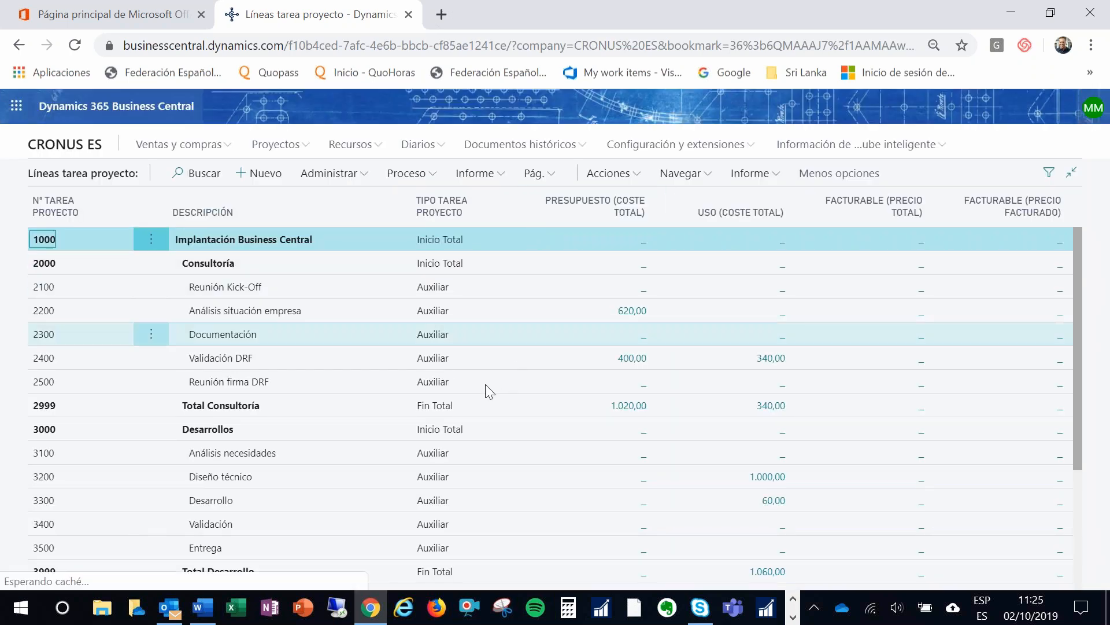
{"action": "scroll", "coordinate": [356, 481], "scroll_direction": "down", "scroll_amount": 1}
{"action": "scroll", "coordinate": [356, 481], "scroll_direction": "down", "scroll_amount": 2}
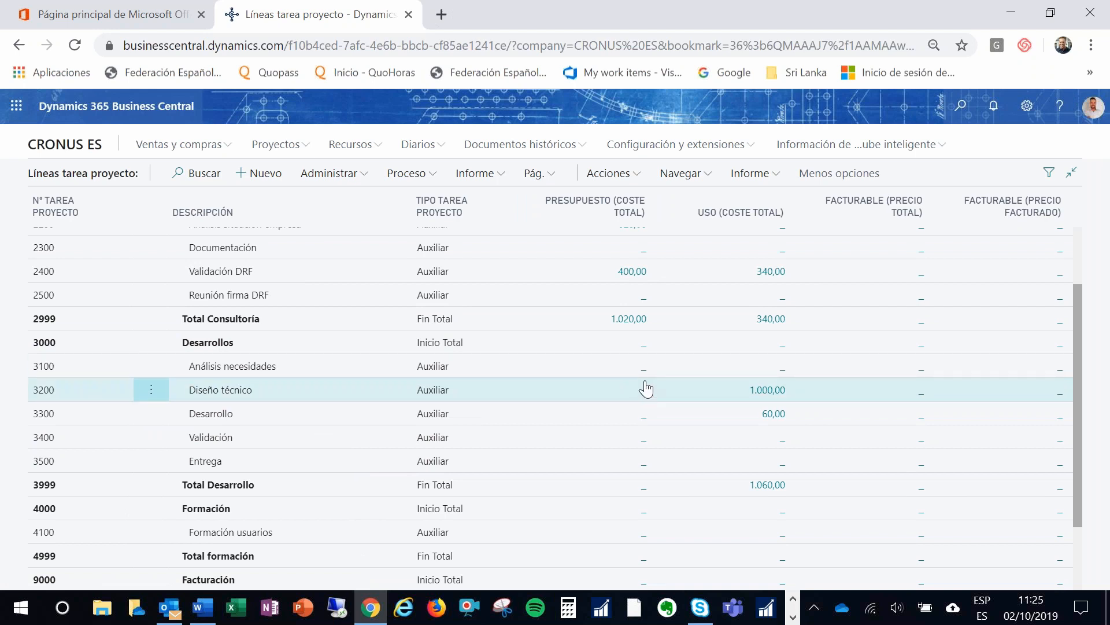
Step: Inspect the project entries behind the usage cost of task 3200 Diseño técnico, including their cost columns, and return to the task lines
{"action": "left_click", "coordinate": [768, 395]}
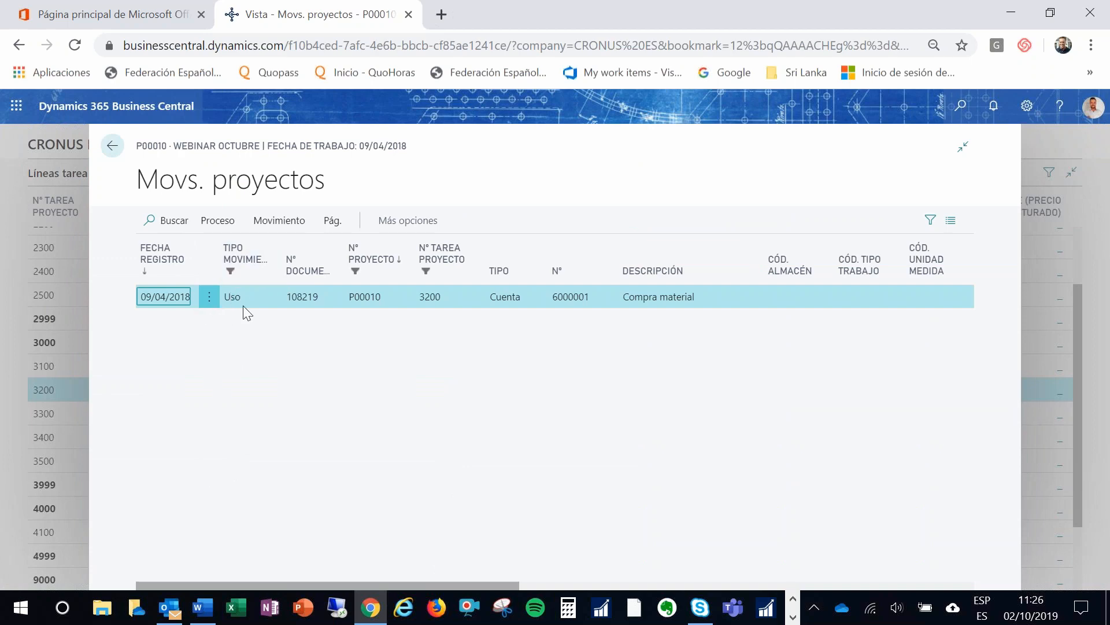
{"action": "left_click_drag", "start_coordinate": [286, 584], "coordinate": [319, 583]}
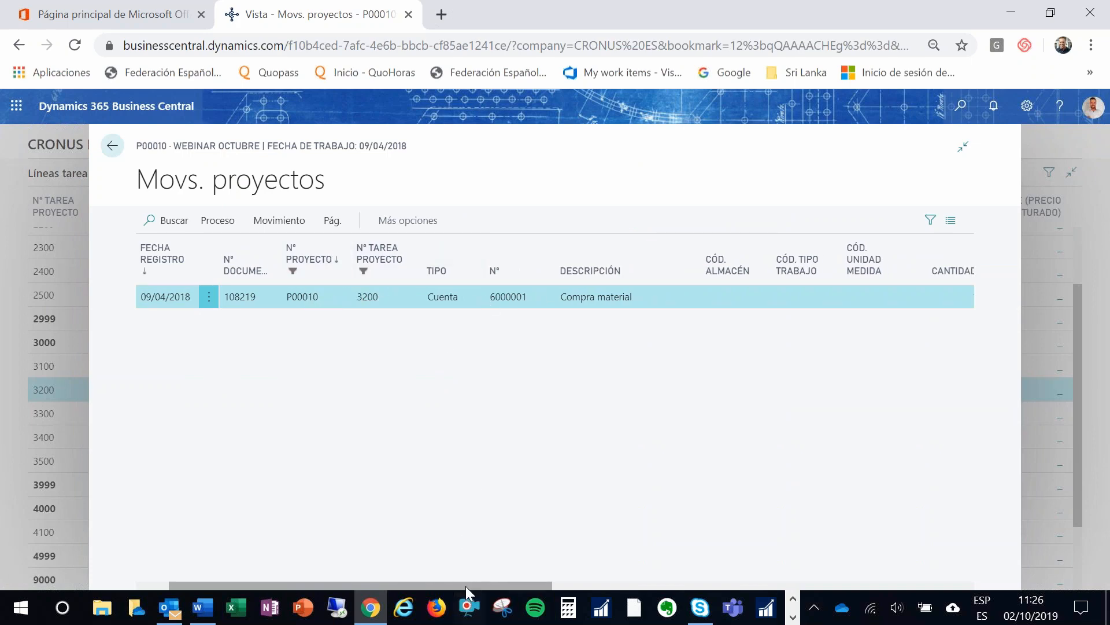
{"action": "left_click_drag", "start_coordinate": [466, 585], "coordinate": [684, 549]}
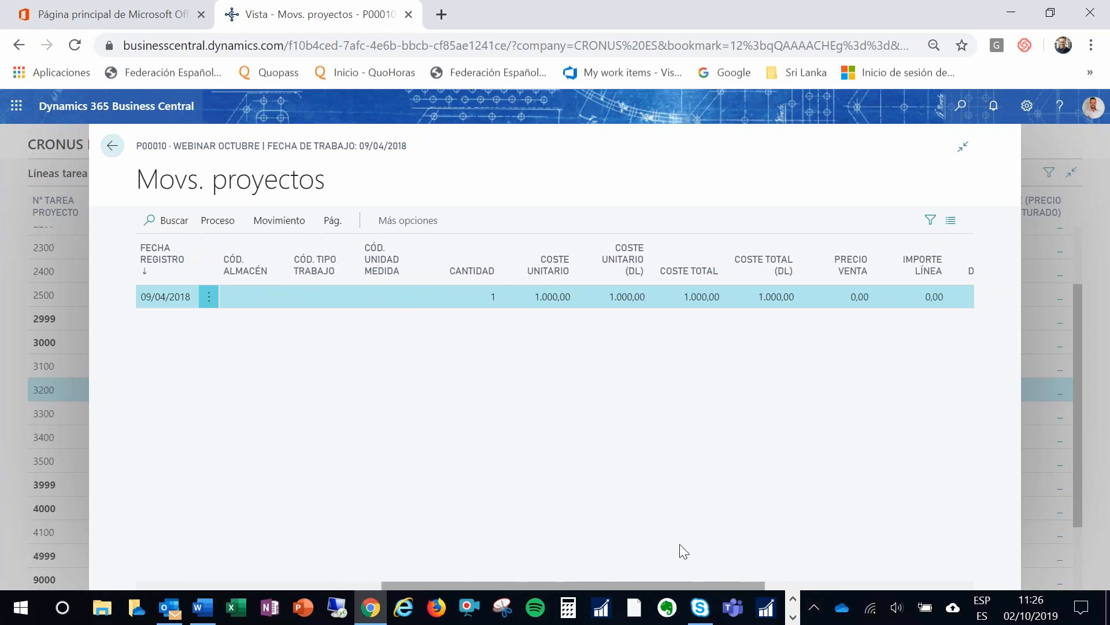
{"action": "key", "text": "Escape"}
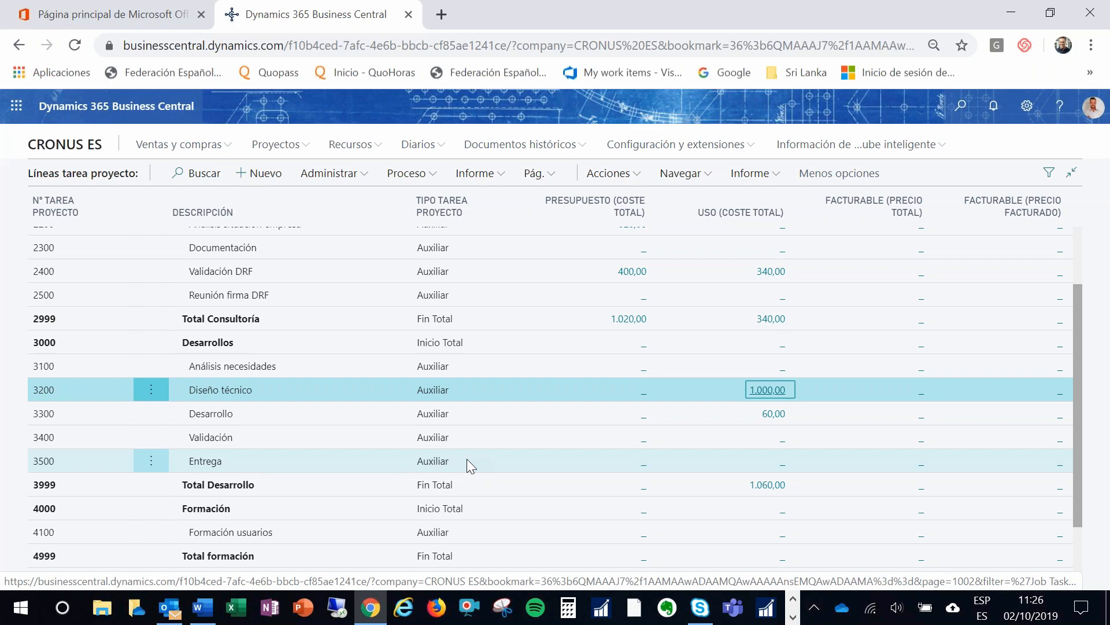
Step: Open the project planning lines for task 9200 Facturación 60% and set the first line's type to Facturable
{"action": "scroll", "coordinate": [491, 426], "scroll_direction": "down", "scroll_amount": 3}
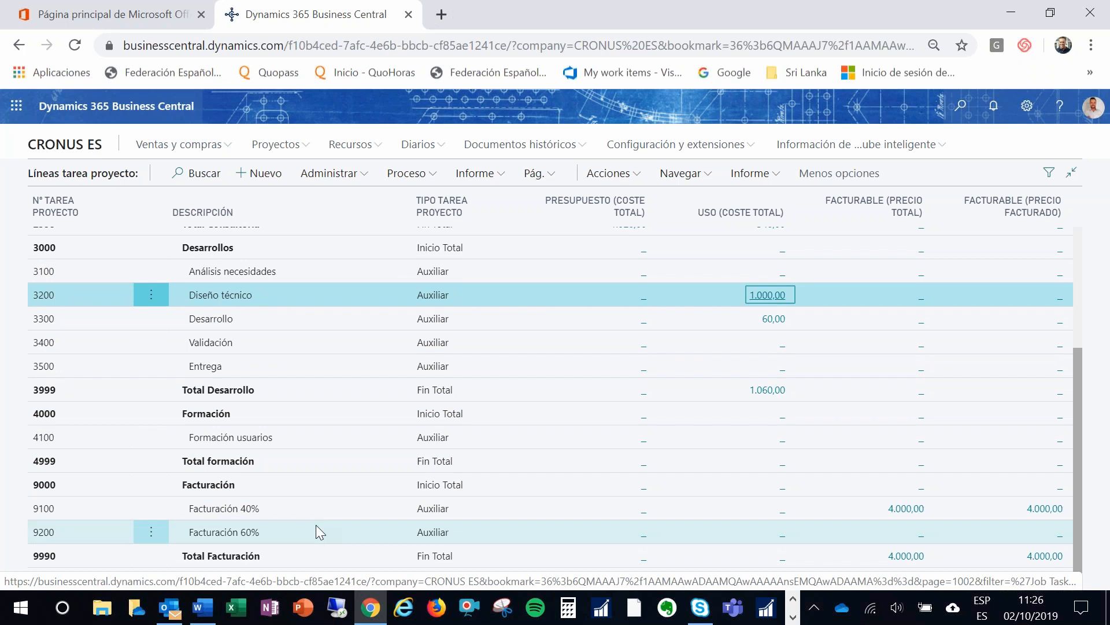
{"action": "left_click", "coordinate": [300, 530]}
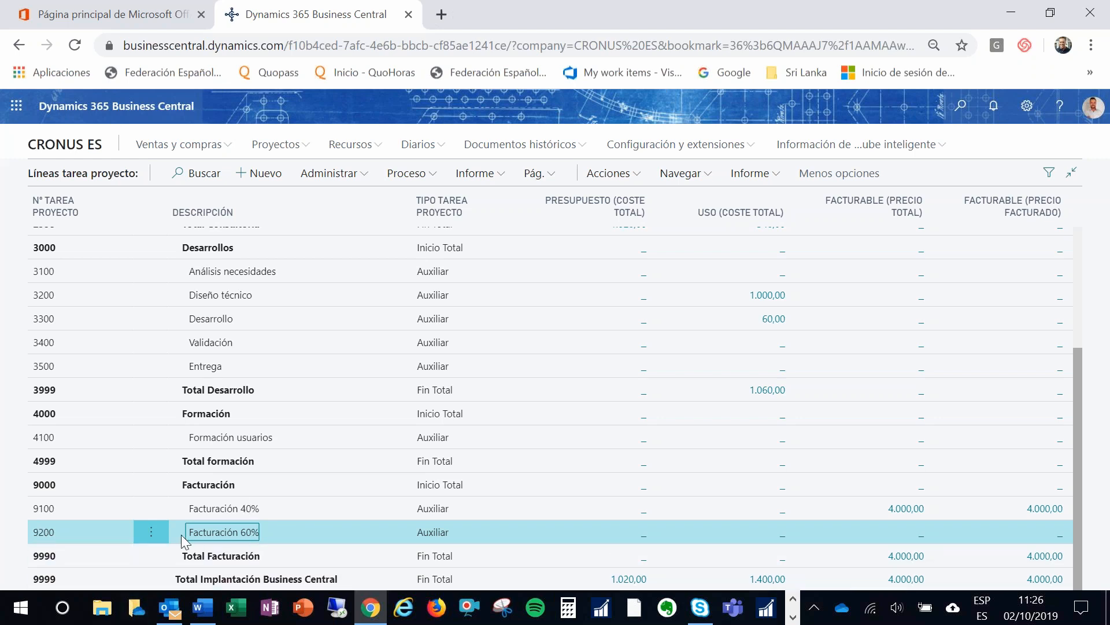
{"action": "left_click", "coordinate": [413, 175]}
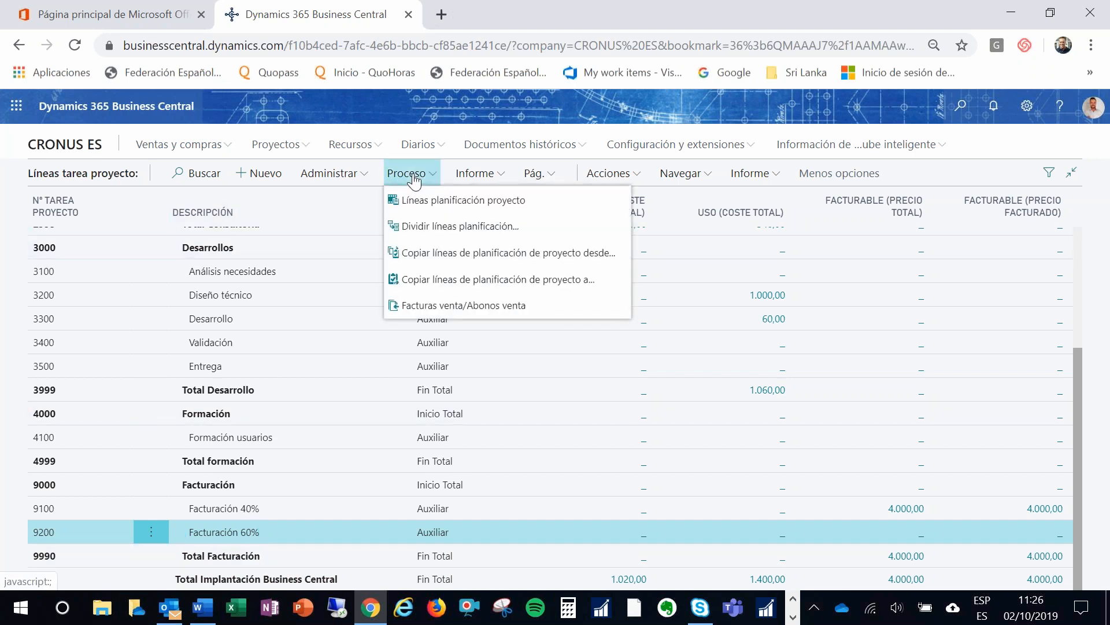
{"action": "left_click", "coordinate": [411, 206]}
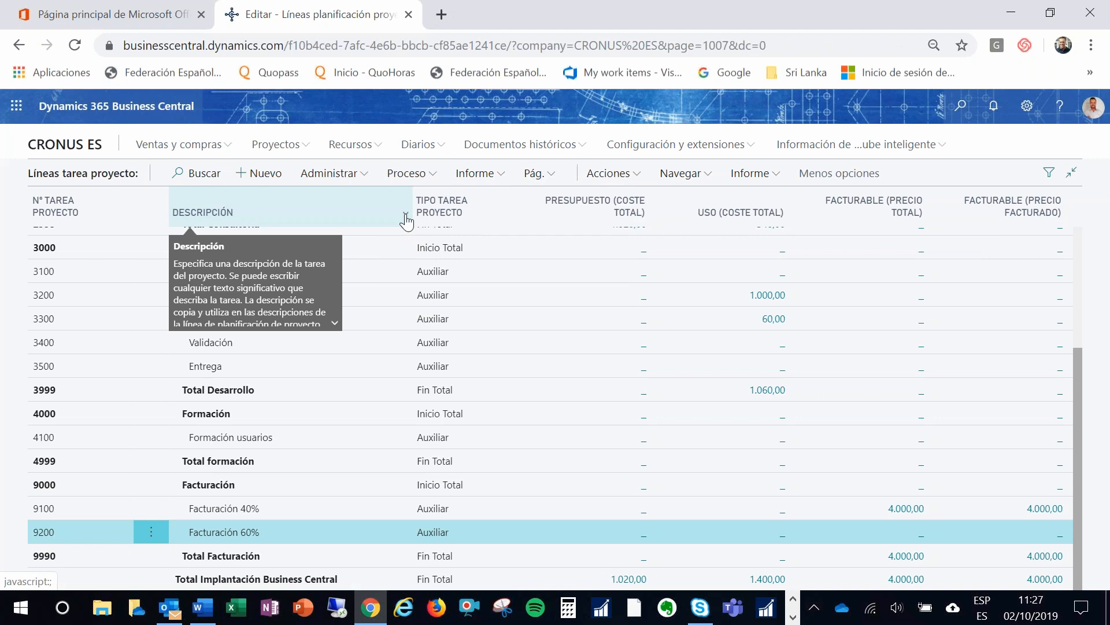
{"action": "left_click", "coordinate": [207, 295]}
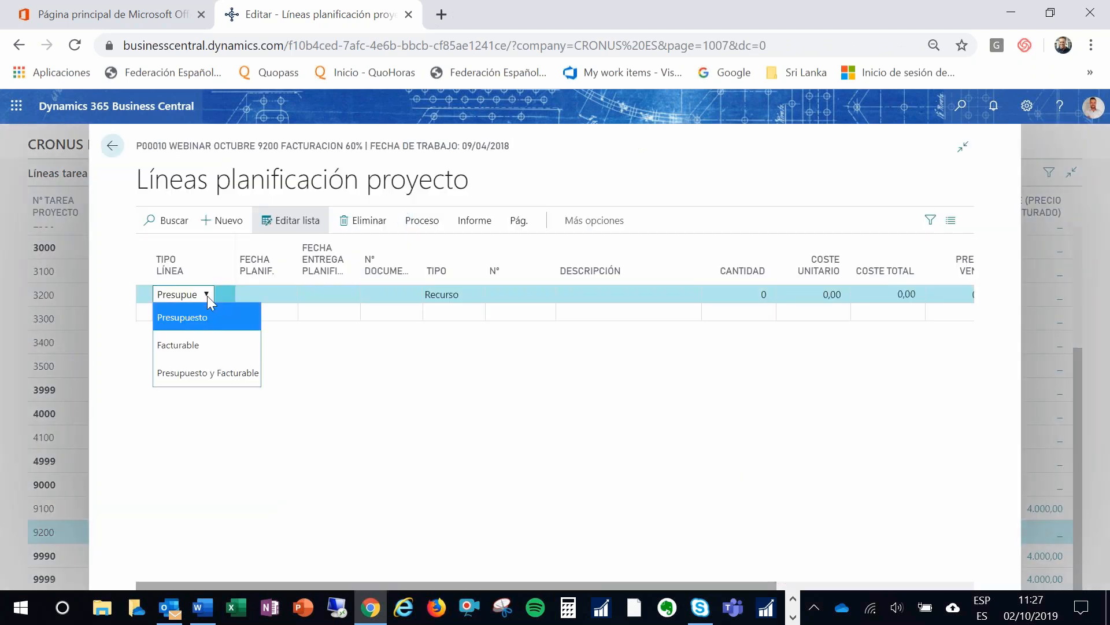
{"action": "left_click", "coordinate": [199, 345]}
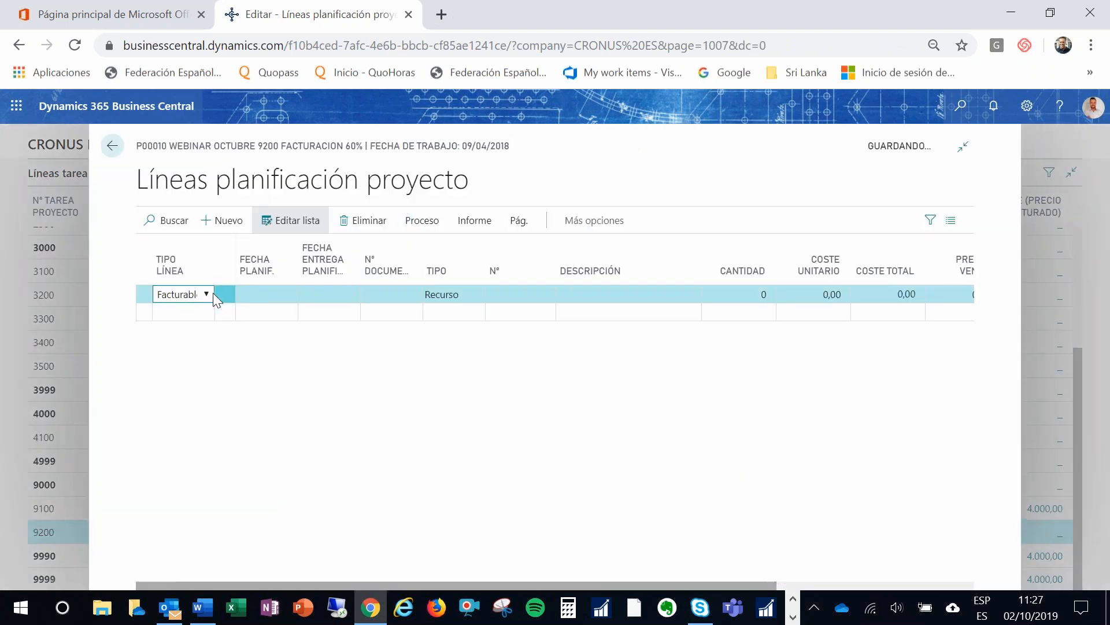
Step: Keep the default dates on the billable line and assign it type Cuenta with the detailed Prestación servicios account from the 705 group
{"action": "key", "text": "Tab"}
{"action": "key", "text": "Tab"}
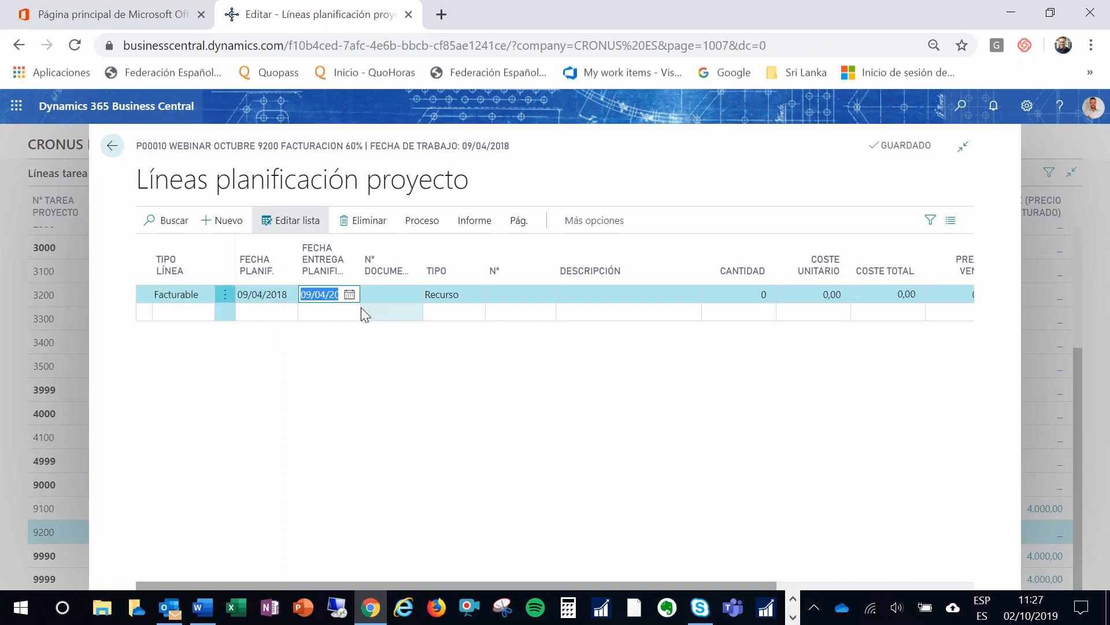
{"action": "key", "text": "Tab"}
{"action": "key", "text": "Tab"}
{"action": "key", "text": "c"}
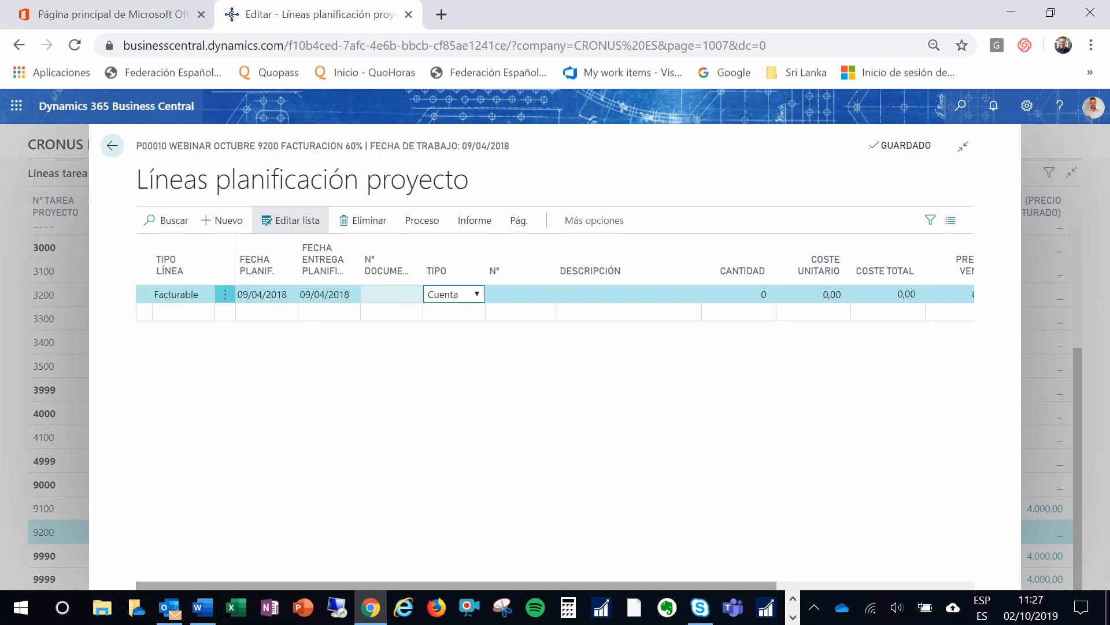
{"action": "key", "text": "Tab"}
{"action": "type", "text": "705"}
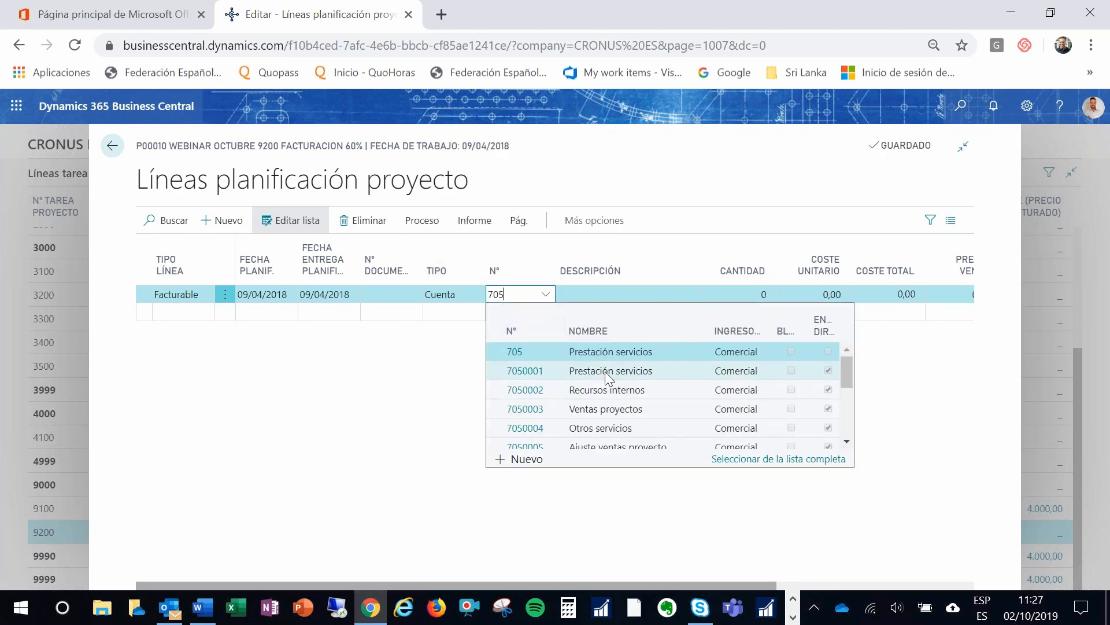
{"action": "left_click", "coordinate": [605, 372]}
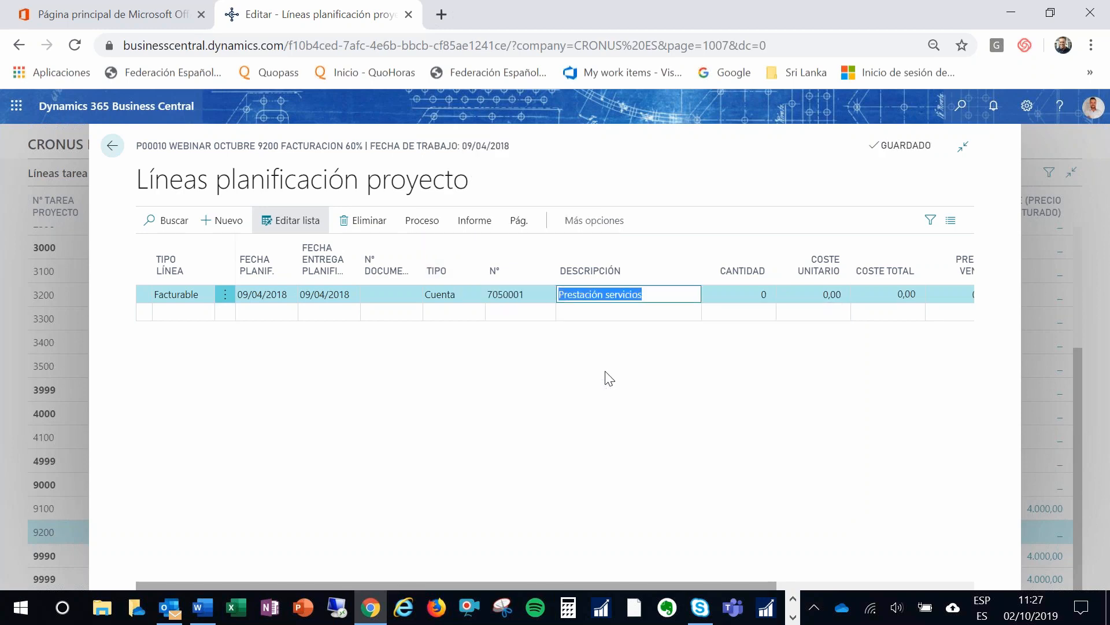
Step: Describe the billable line as "Facturación 60%" and set its quantity to 1 and sales price to 6000
{"action": "type", "text": "Factura"}
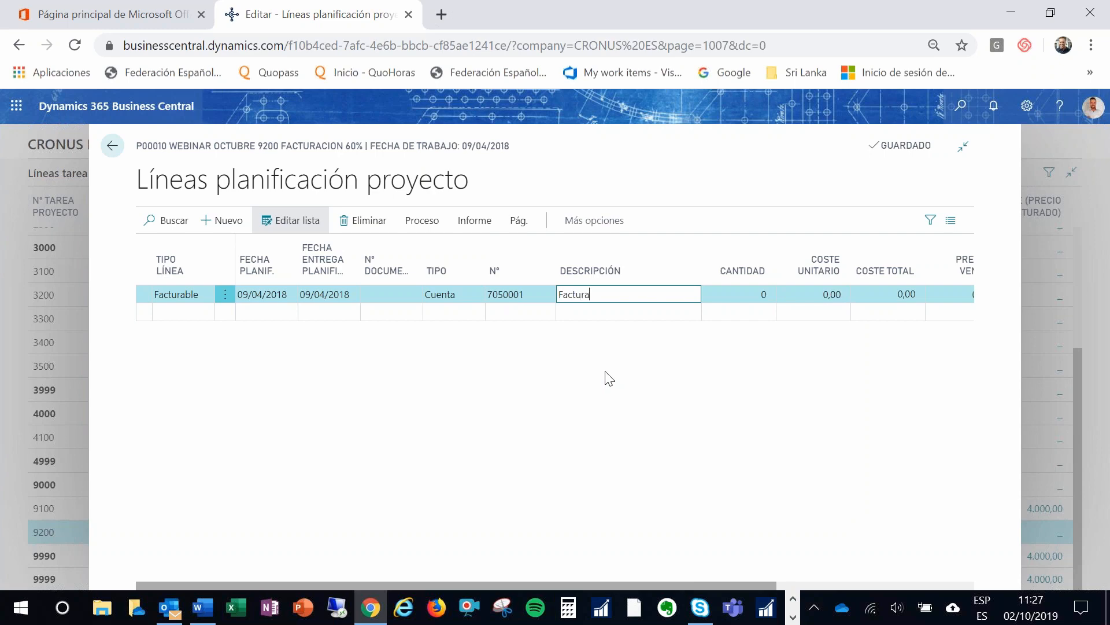
{"action": "type", "text": "ción 60%"}
{"action": "key", "text": "Tab"}
{"action": "type", "text": "1"}
{"action": "key", "text": "Tab"}
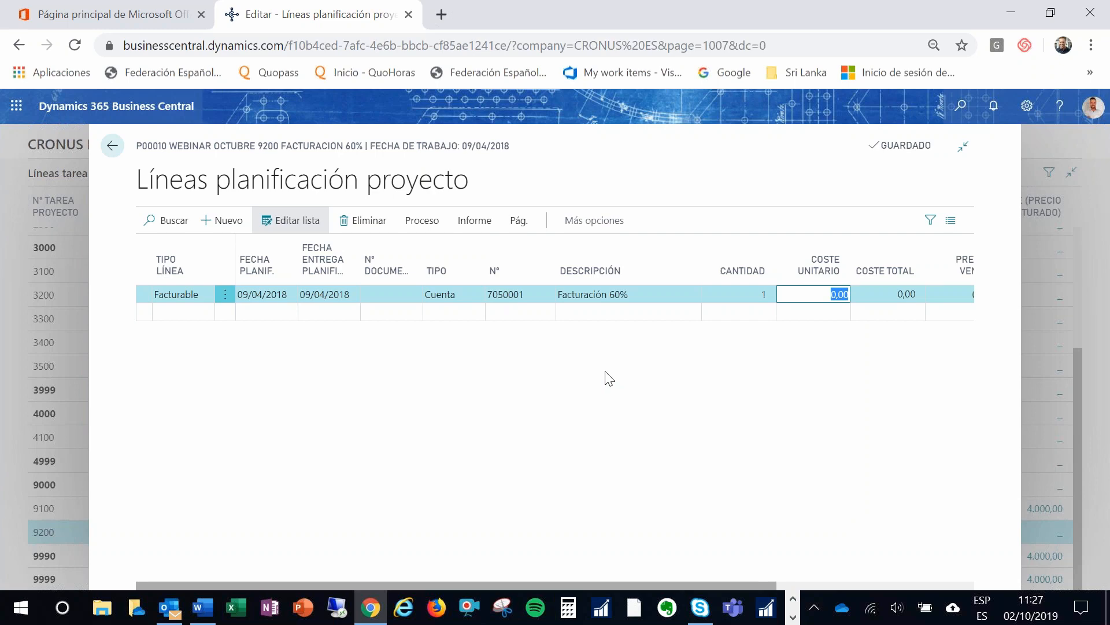
{"action": "key", "text": "Tab"}
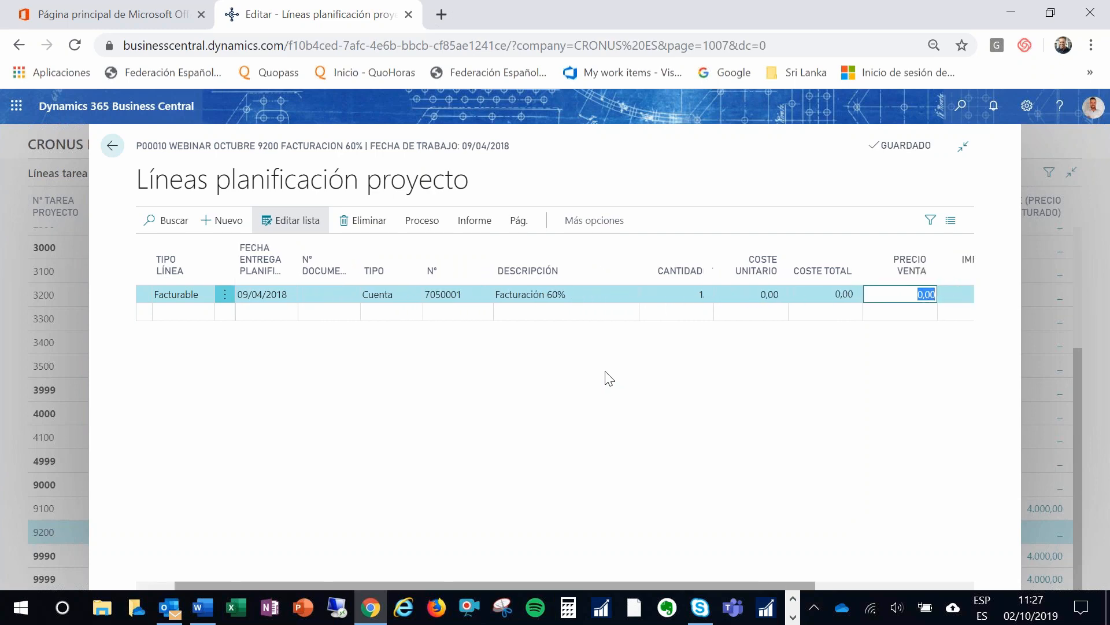
{"action": "type", "text": "6000"}
{"action": "key", "text": "Tab"}
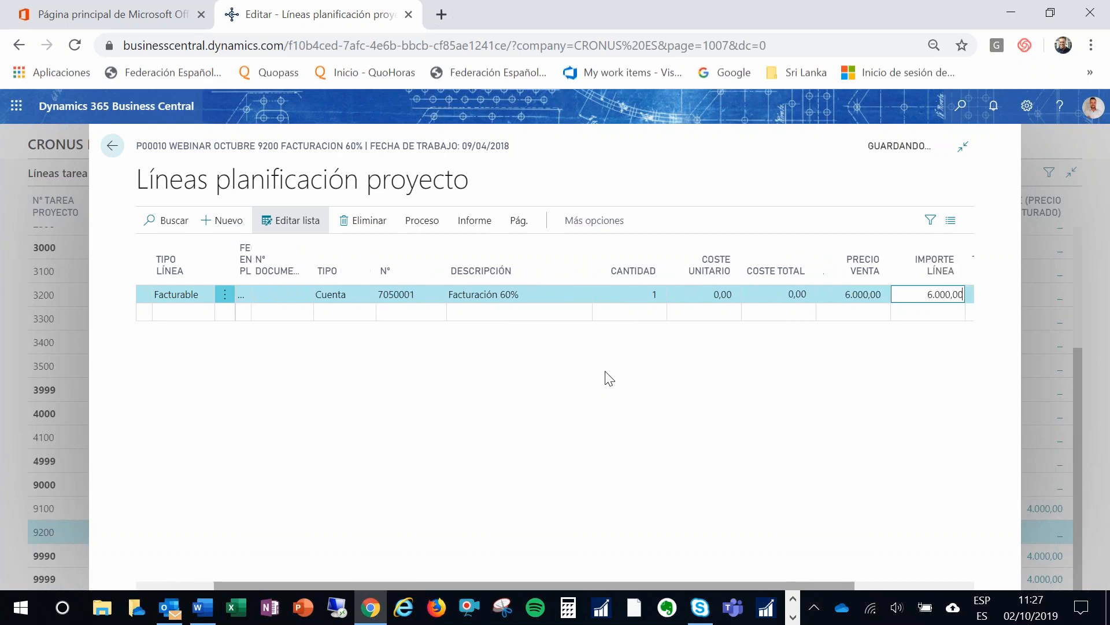
Step: Create a new sales invoice from the Facturación 60% planning line with posting date 09/04/2018
{"action": "left_click", "coordinate": [423, 223]}
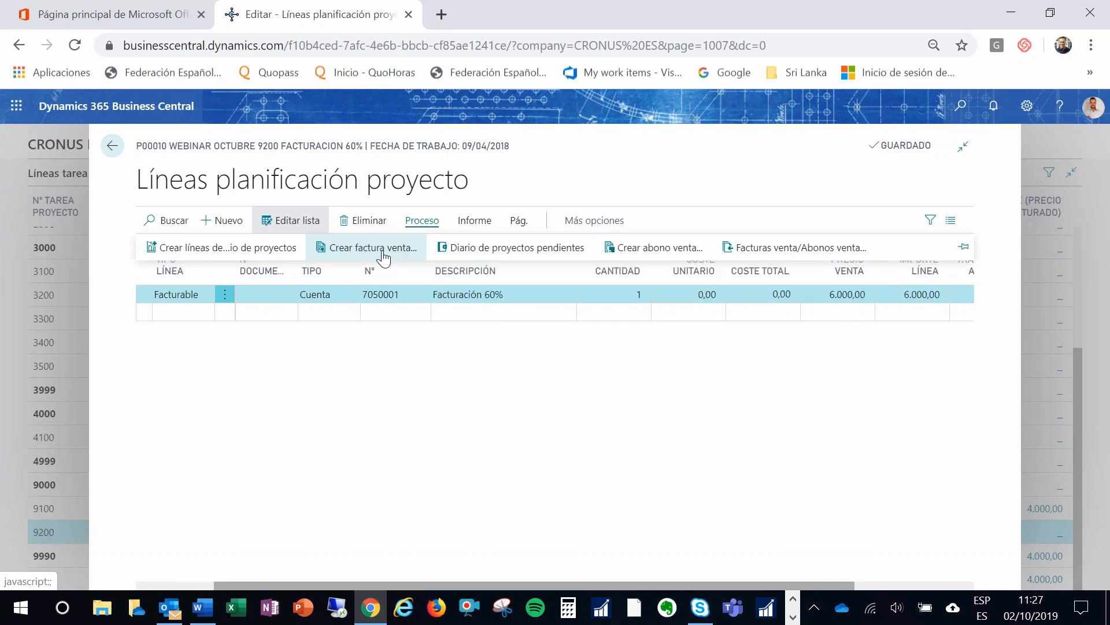
{"action": "left_click", "coordinate": [385, 252]}
{"action": "left_click", "coordinate": [613, 237]}
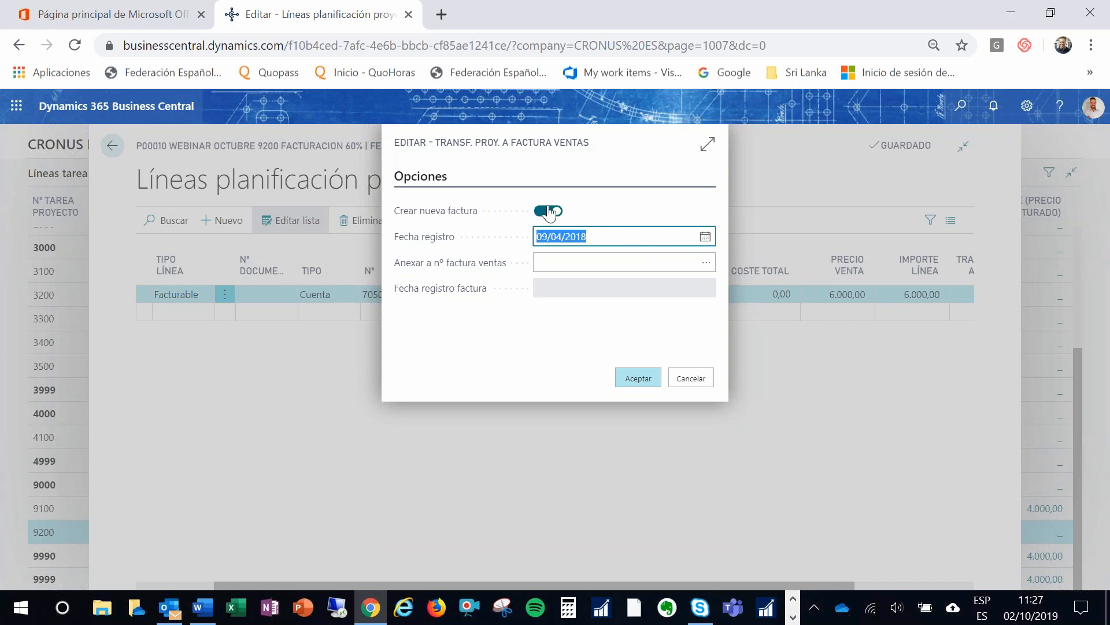
{"action": "left_click", "coordinate": [574, 262]}
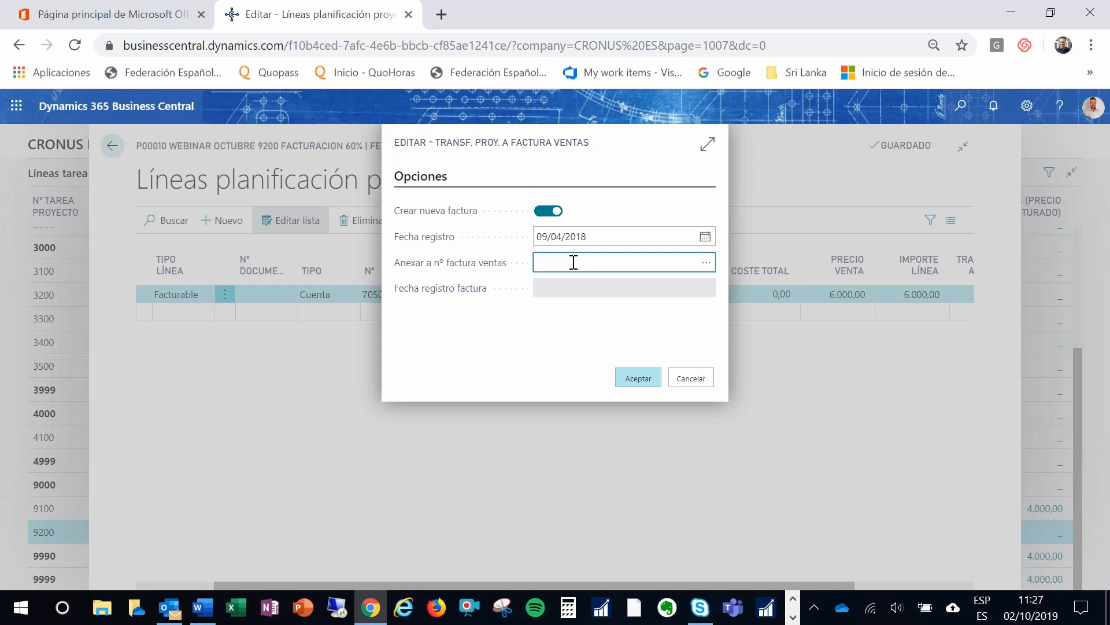
{"action": "left_click", "coordinate": [632, 384]}
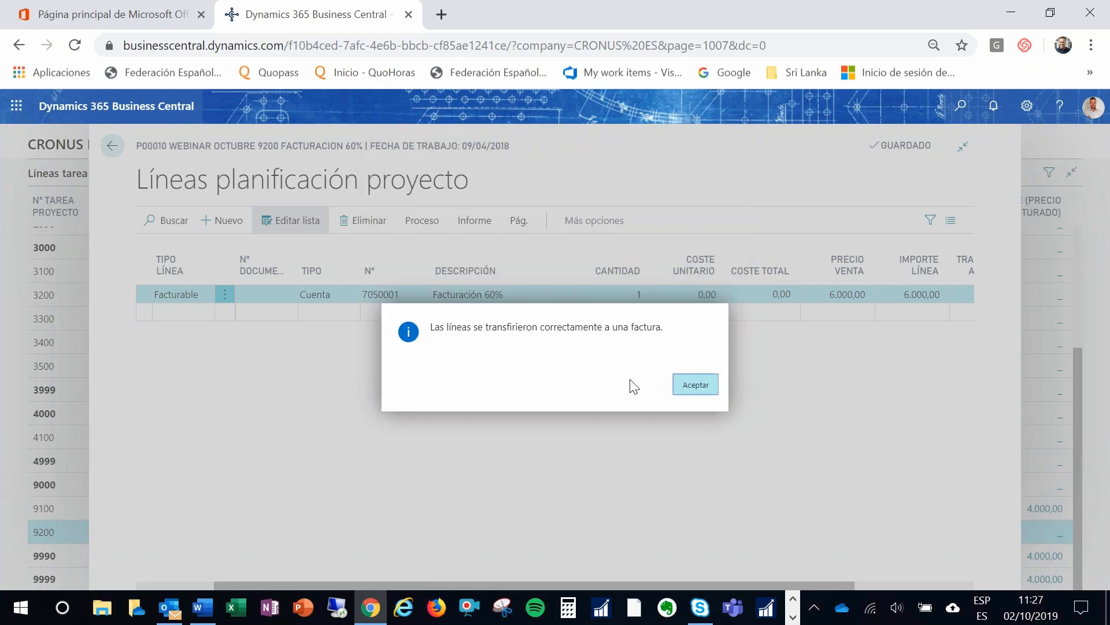
Step: Open the sales invoice generated from the Facturación 60% planning line and review its line and general customer details
{"action": "left_click", "coordinate": [703, 390]}
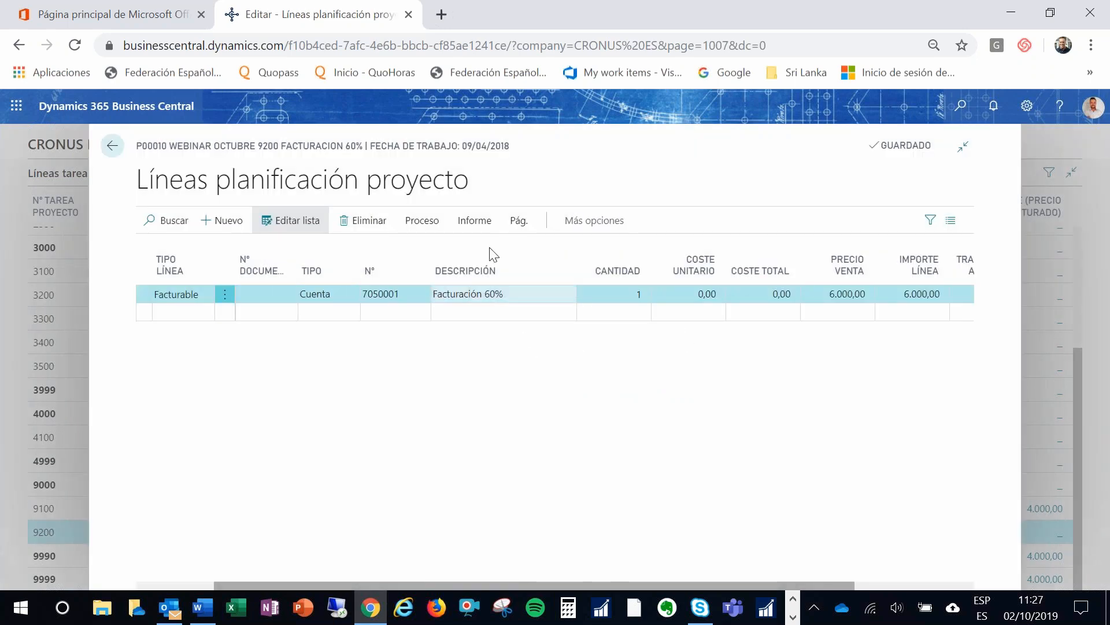
{"action": "left_click", "coordinate": [431, 222]}
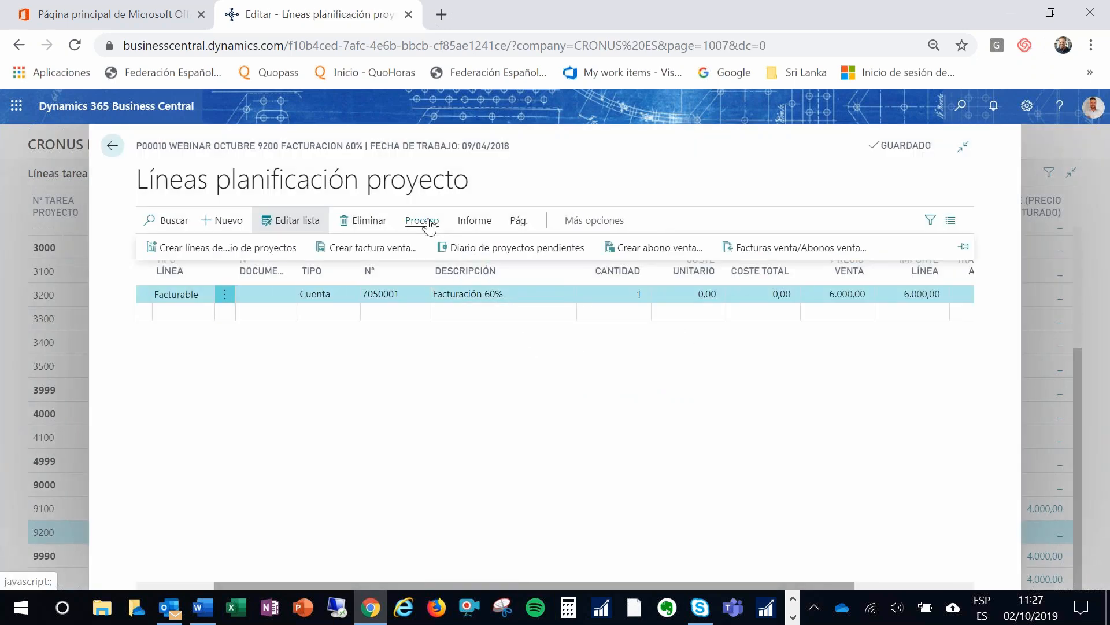
{"action": "left_click", "coordinate": [766, 250]}
{"action": "mouse_move", "coordinate": [761, 270]}
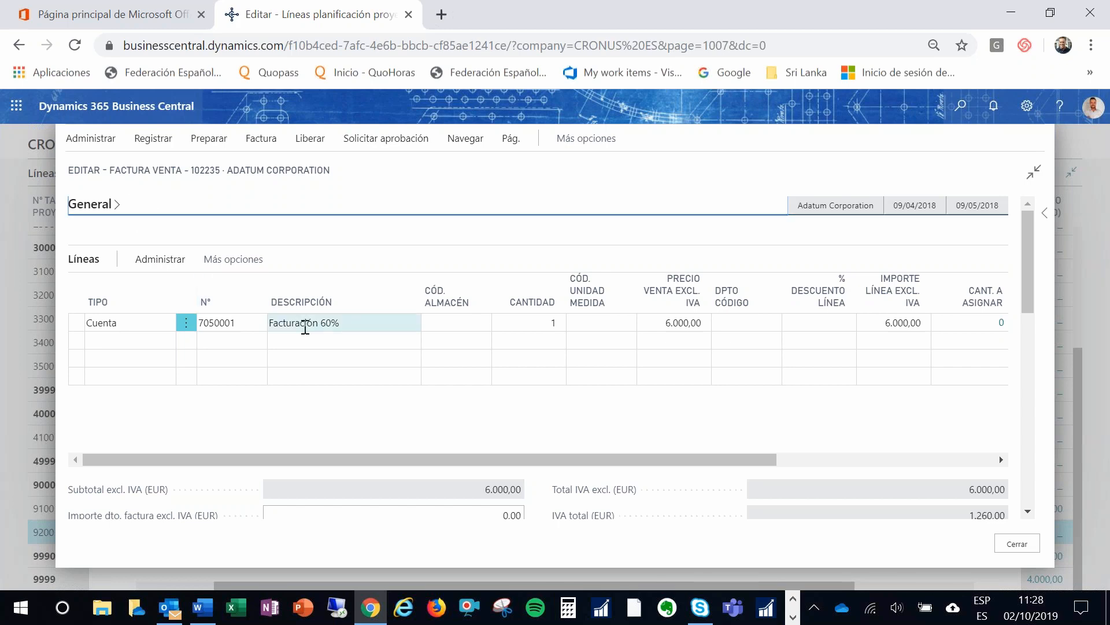
{"action": "left_click", "coordinate": [114, 212]}
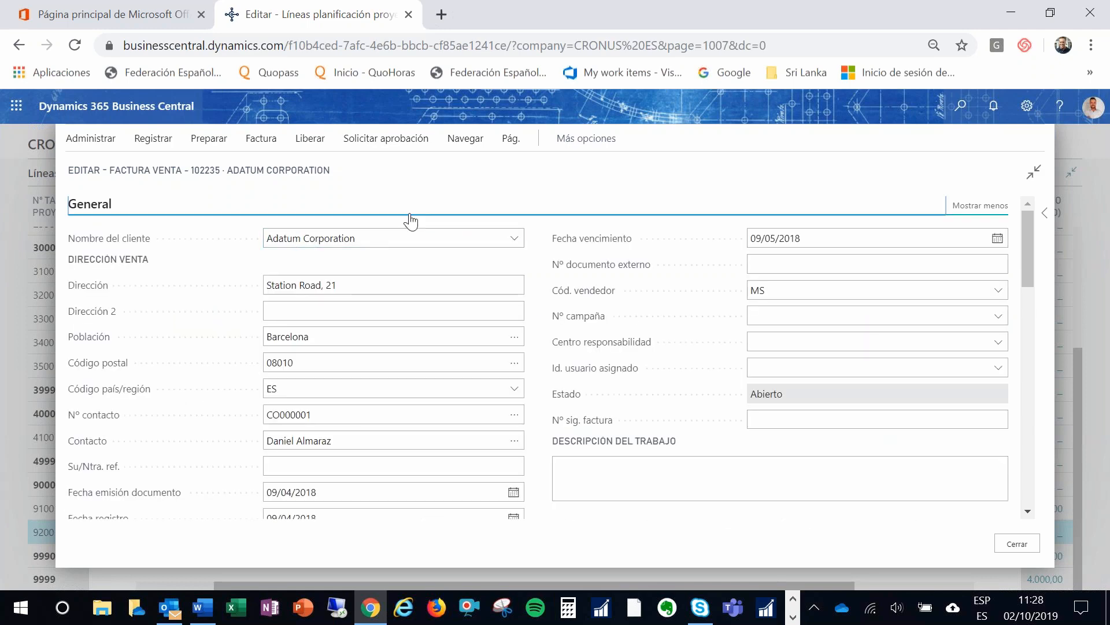
{"action": "left_click", "coordinate": [93, 203]}
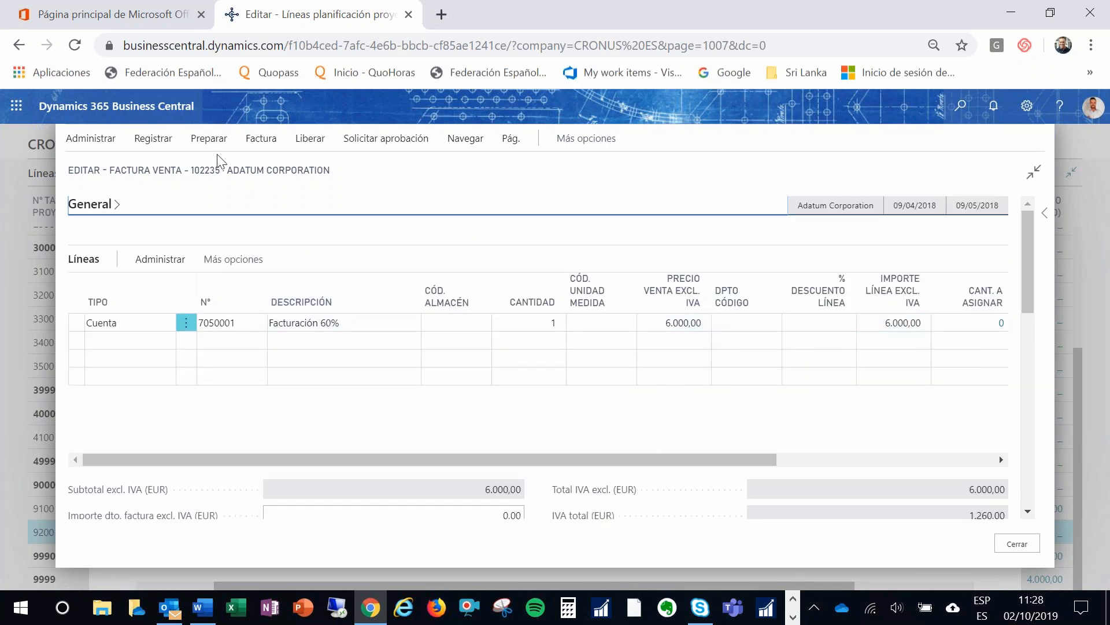
Step: Post the sales invoice for Facturación 60%
{"action": "left_click", "coordinate": [164, 141]}
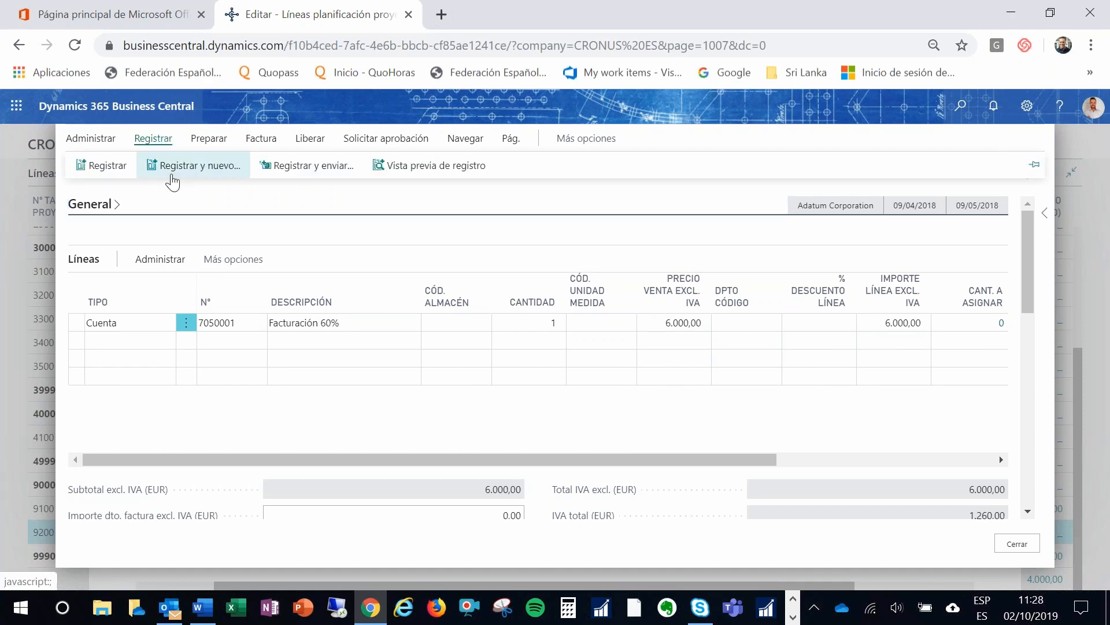
{"action": "left_click", "coordinate": [102, 166]}
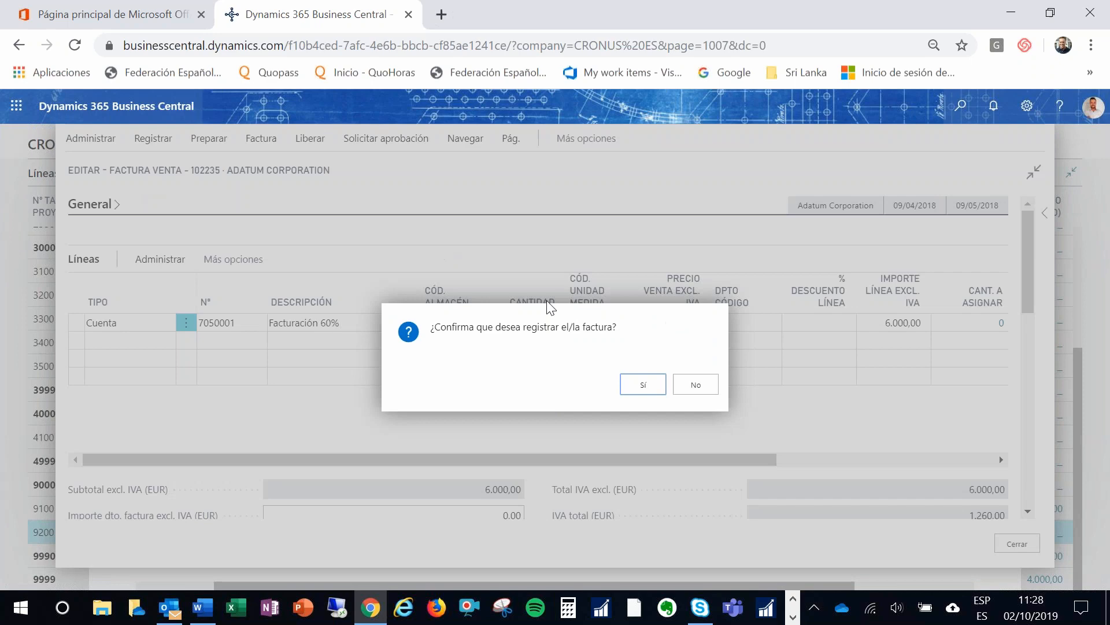
{"action": "left_click", "coordinate": [642, 384]}
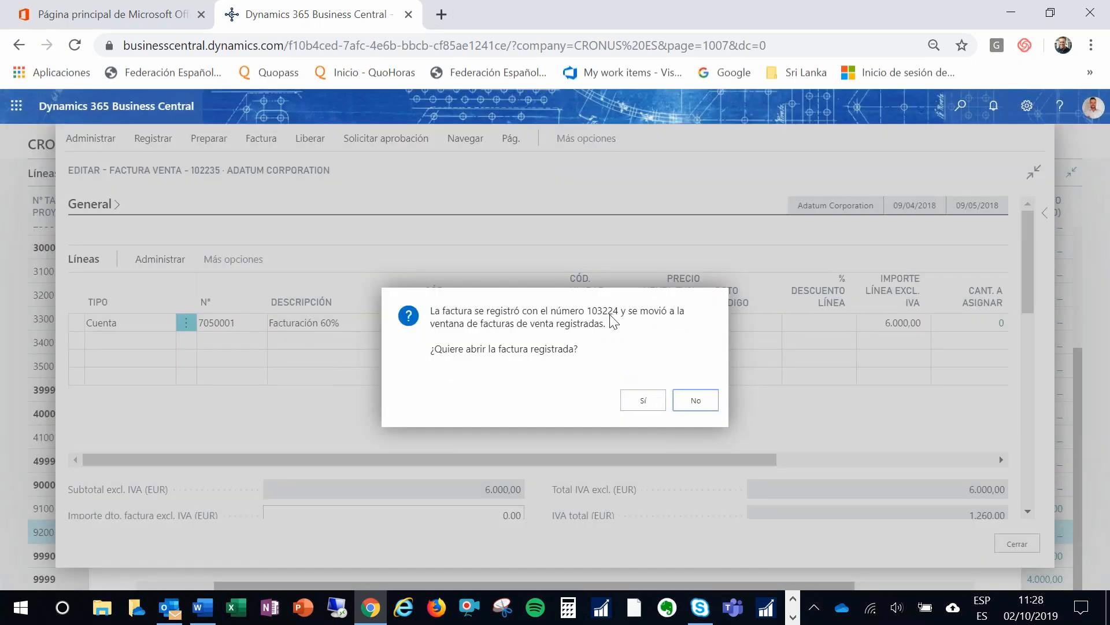
Step: Open the posted invoice, review its details and its printing and sending options, and return to the project planning lines
{"action": "left_click", "coordinate": [637, 399]}
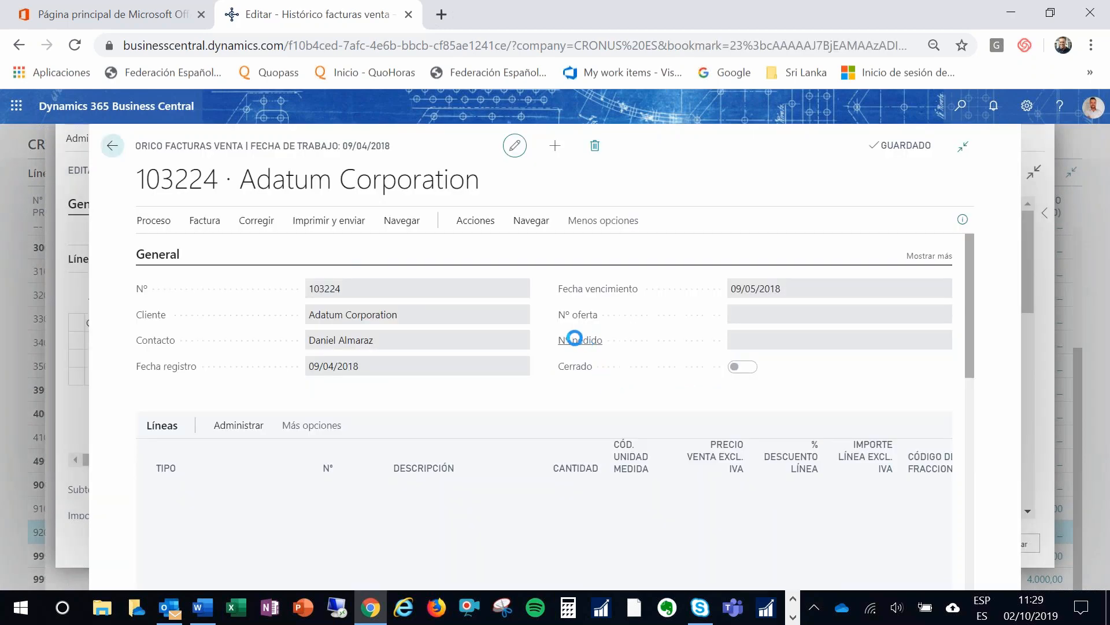
{"action": "scroll", "coordinate": [153, 141], "scroll_direction": "down", "scroll_amount": 5}
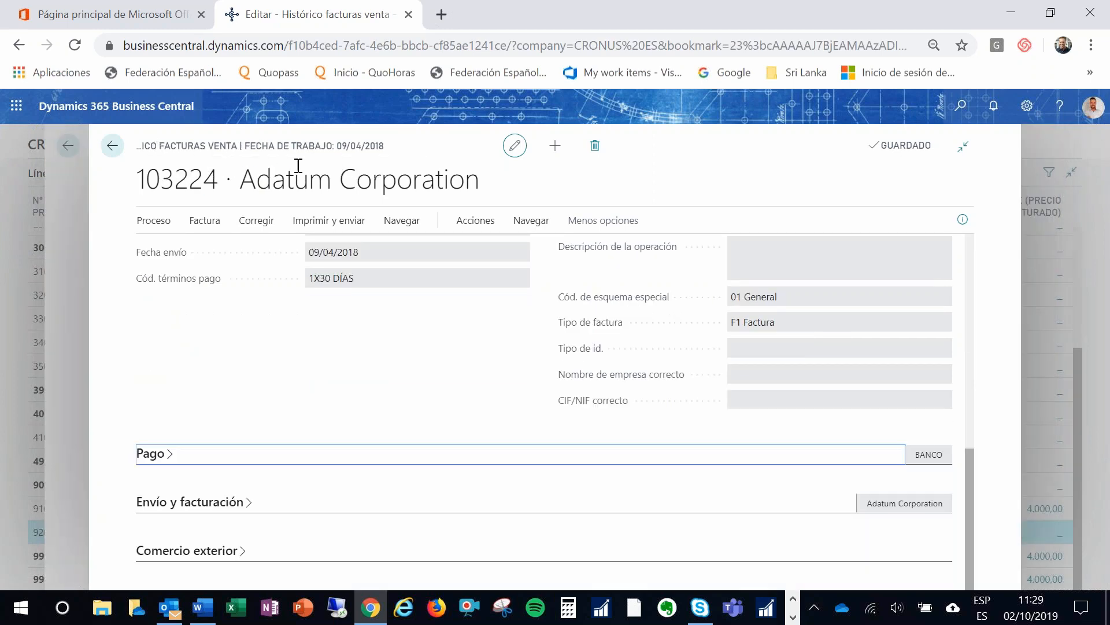
{"action": "left_click", "coordinate": [327, 229]}
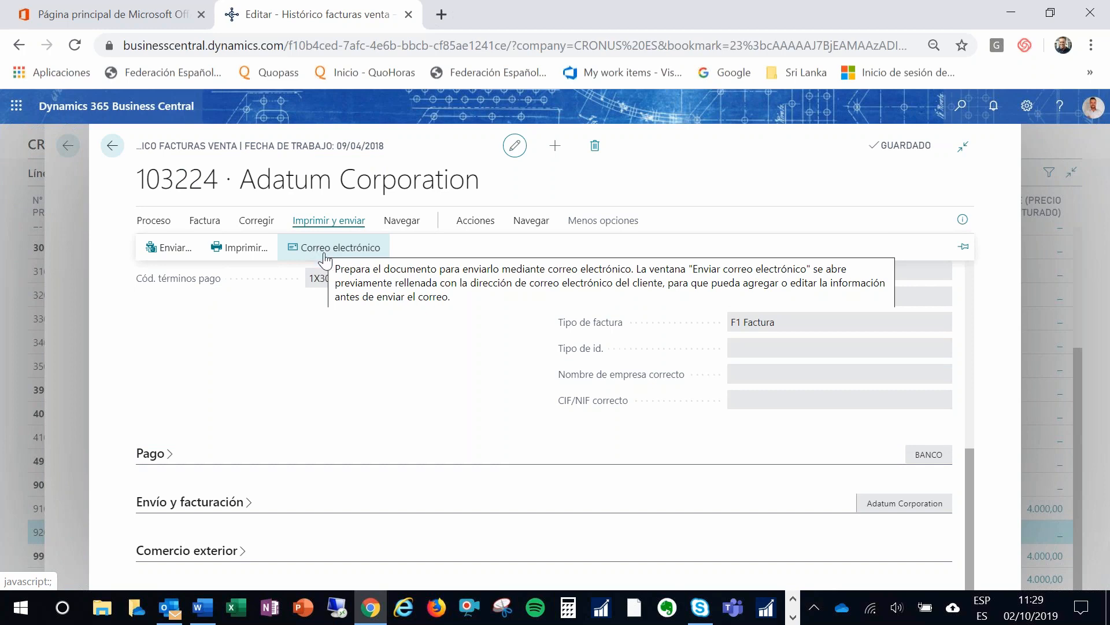
{"action": "scroll", "coordinate": [272, 332], "scroll_direction": "up", "scroll_amount": 10}
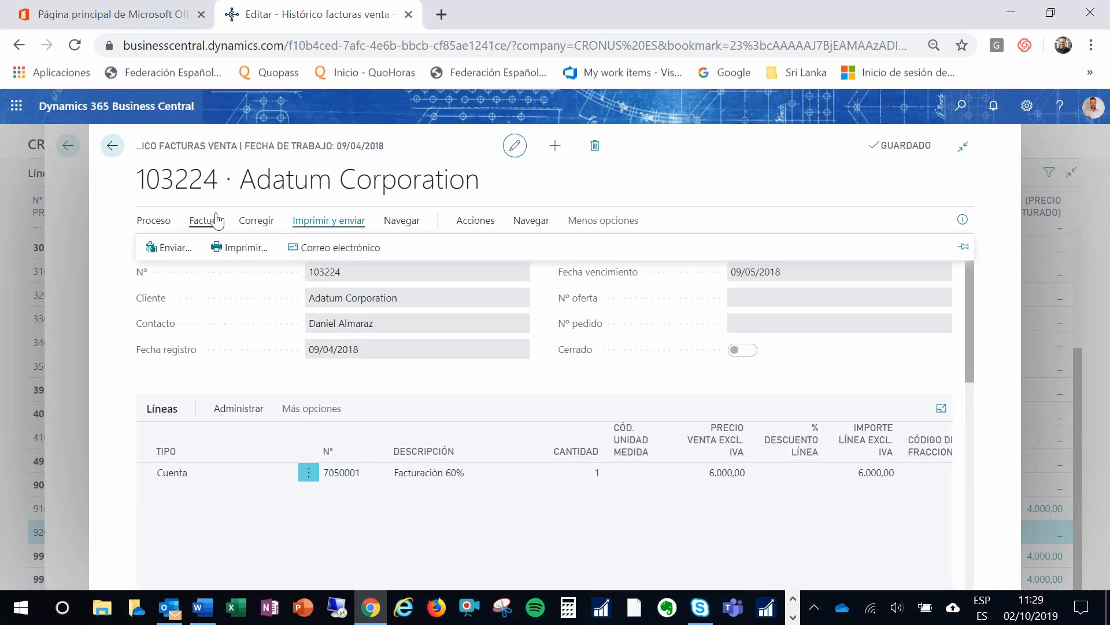
{"action": "left_click", "coordinate": [112, 146]}
{"action": "left_click", "coordinate": [110, 142]}
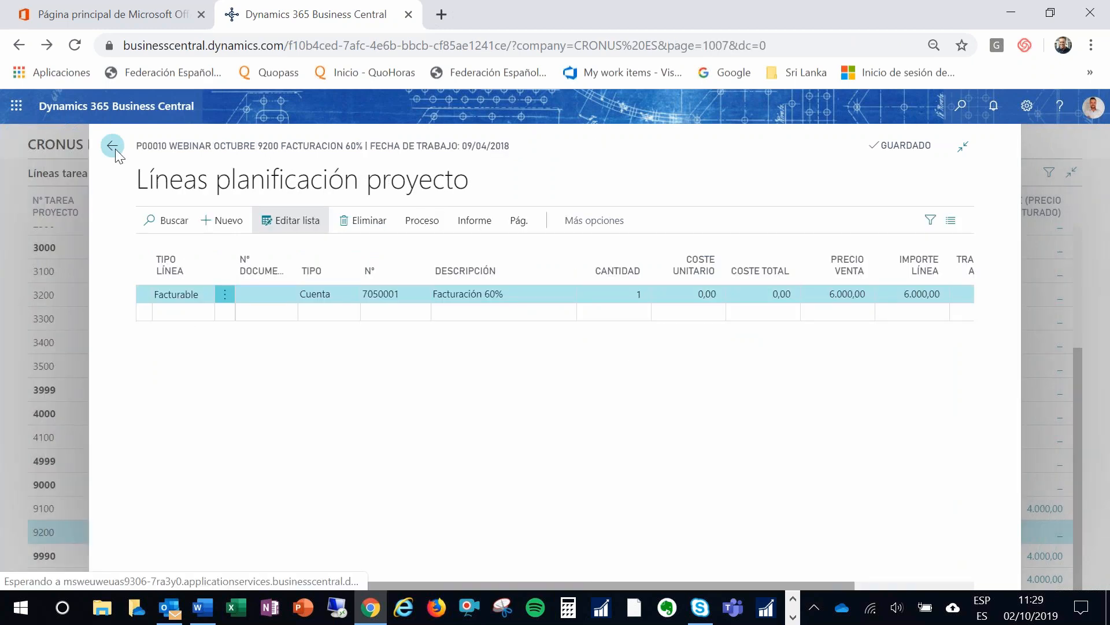
Step: Return to the Webinar Octubre task lines in edit mode and check the billable and invoiced amounts of the Facturación tasks
{"action": "key", "text": "Return"}
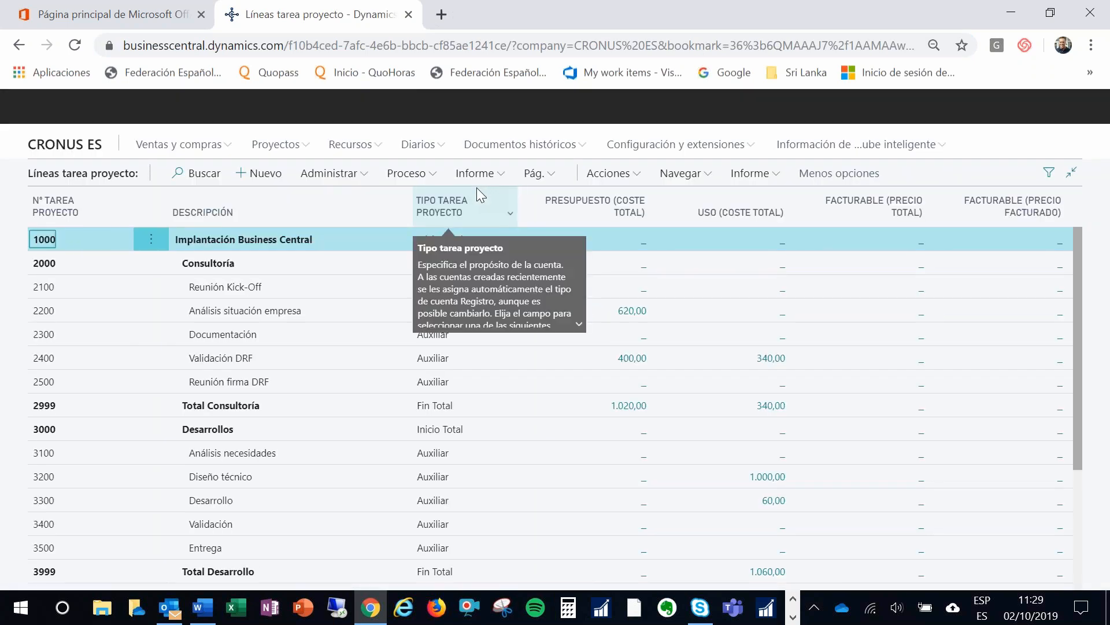
{"action": "left_click", "coordinate": [354, 177]}
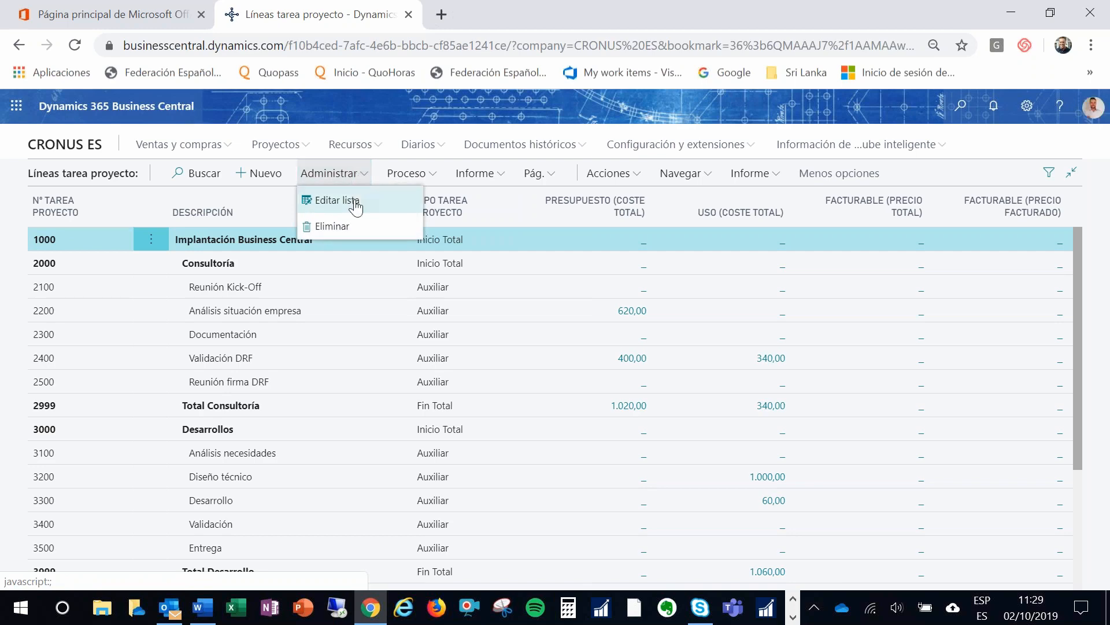
{"action": "left_click", "coordinate": [338, 200]}
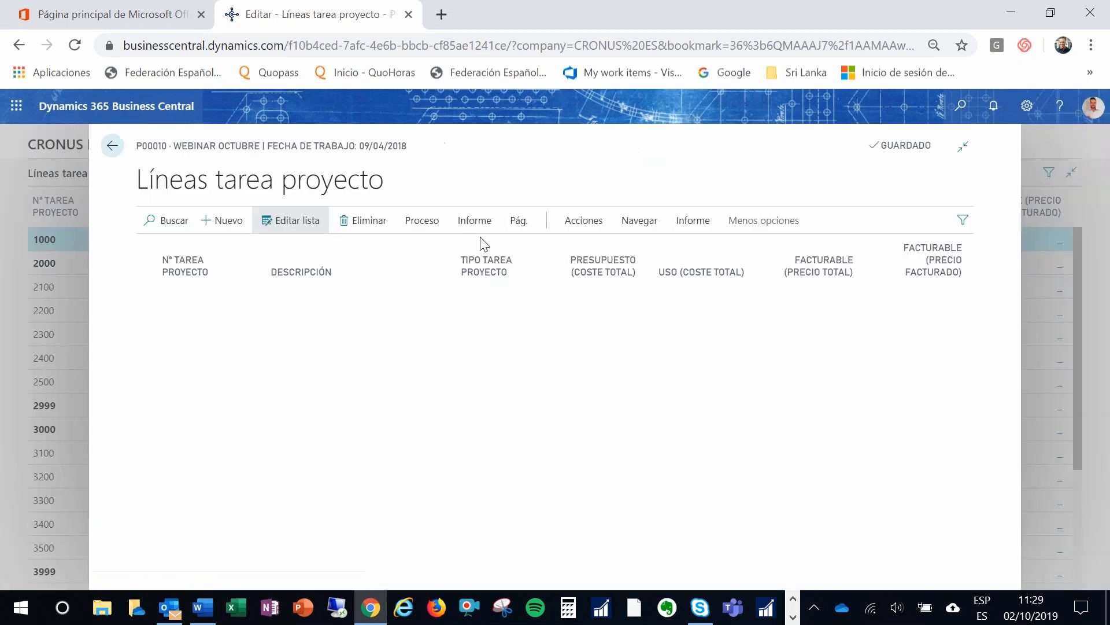
{"action": "scroll", "coordinate": [586, 353], "scroll_direction": "down", "scroll_amount": 3}
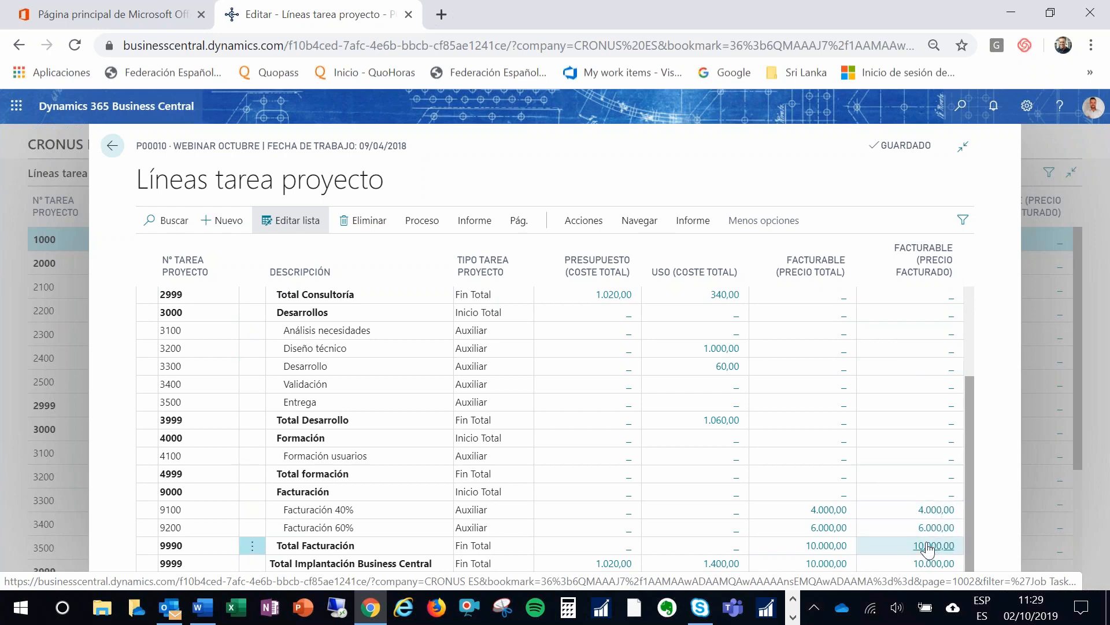
{"action": "scroll", "coordinate": [565, 398], "scroll_direction": "up", "scroll_amount": 3}
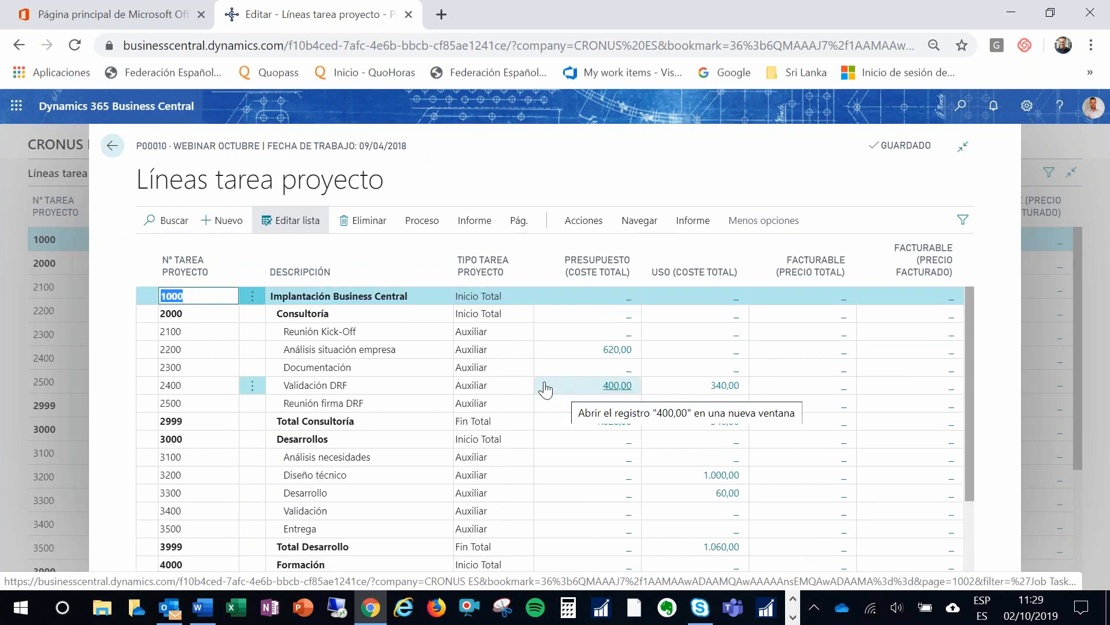
Step: Look up the sales invoices and credit memos linked to task 1000 Implantación Business Central, and close the list
{"action": "left_click", "coordinate": [638, 228]}
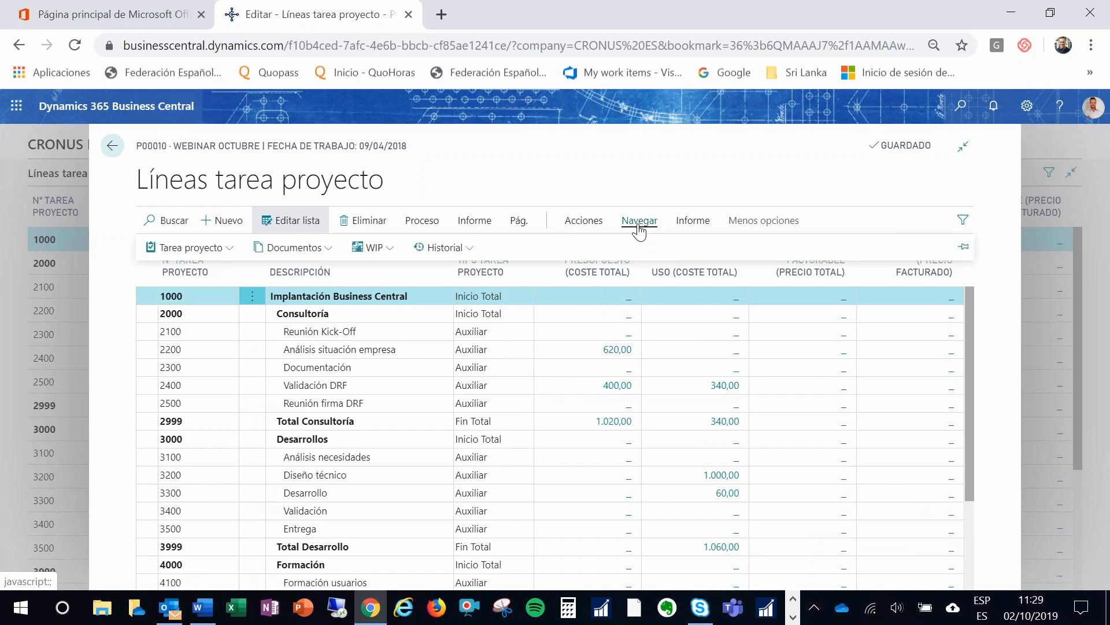
{"action": "left_click", "coordinate": [294, 248]}
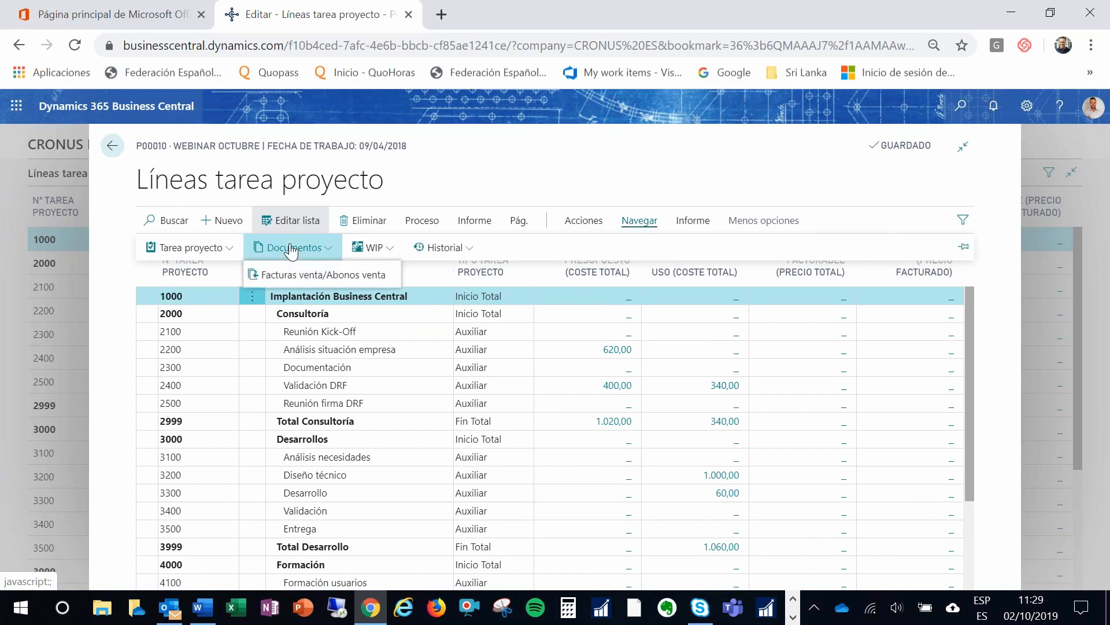
{"action": "left_click", "coordinate": [326, 278]}
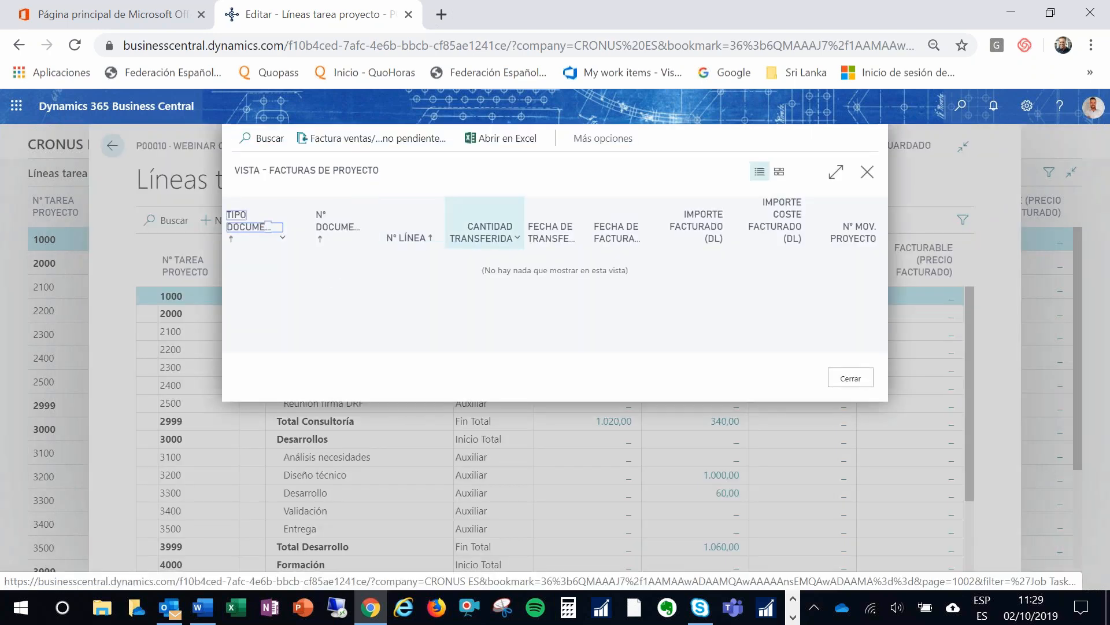
{"action": "left_click", "coordinate": [855, 378]}
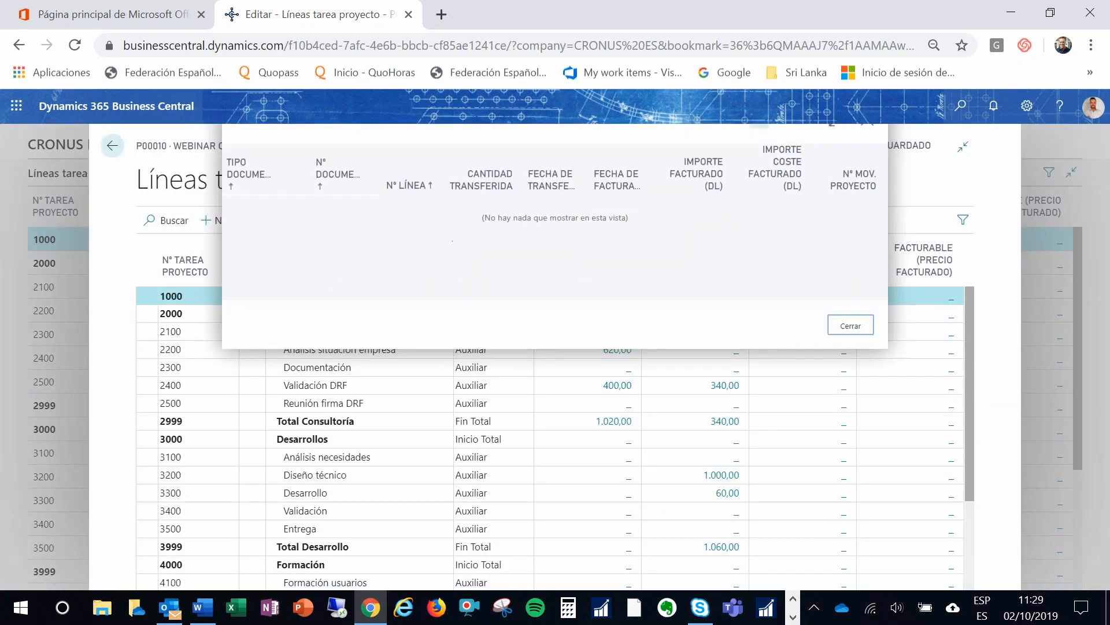
Step: View the sales invoices and credit memos linked to task 9100 Facturación 40%, and close the list
{"action": "scroll", "coordinate": [208, 482], "scroll_direction": "down", "scroll_amount": 3}
{"action": "left_click", "coordinate": [140, 512]}
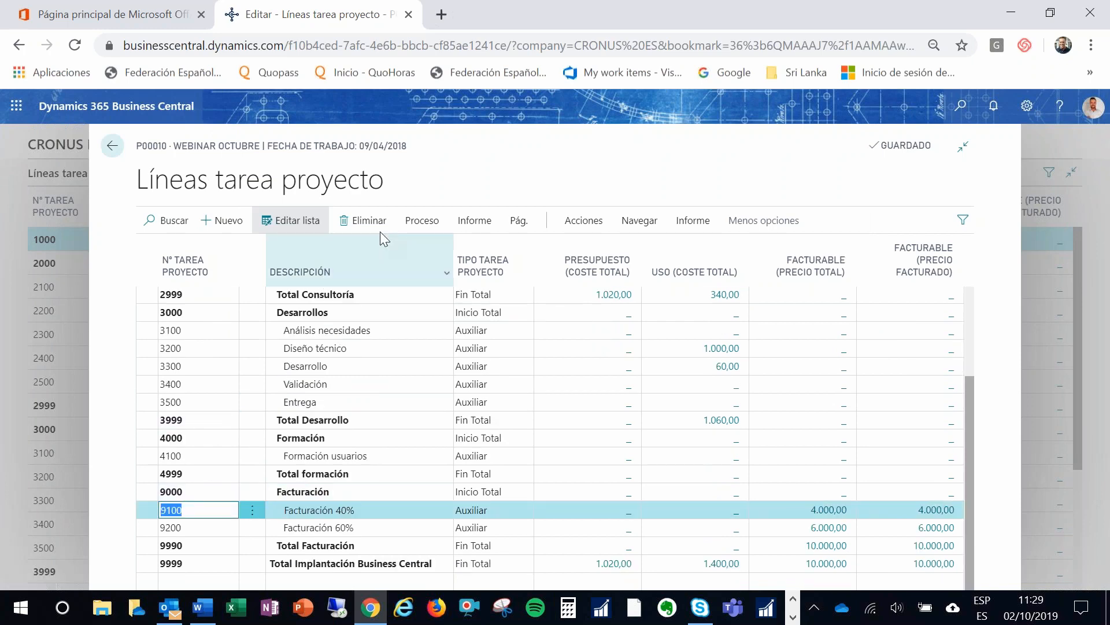
{"action": "left_click", "coordinate": [423, 221]}
{"action": "left_click", "coordinate": [639, 220]}
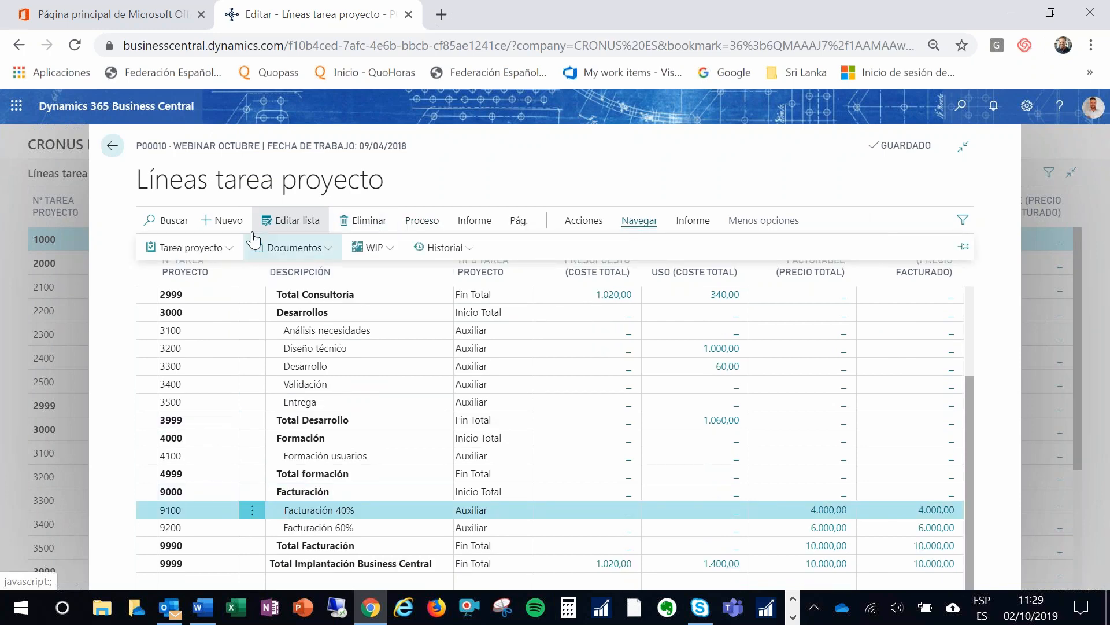
{"action": "left_click", "coordinate": [272, 248]}
{"action": "left_click", "coordinate": [313, 276]}
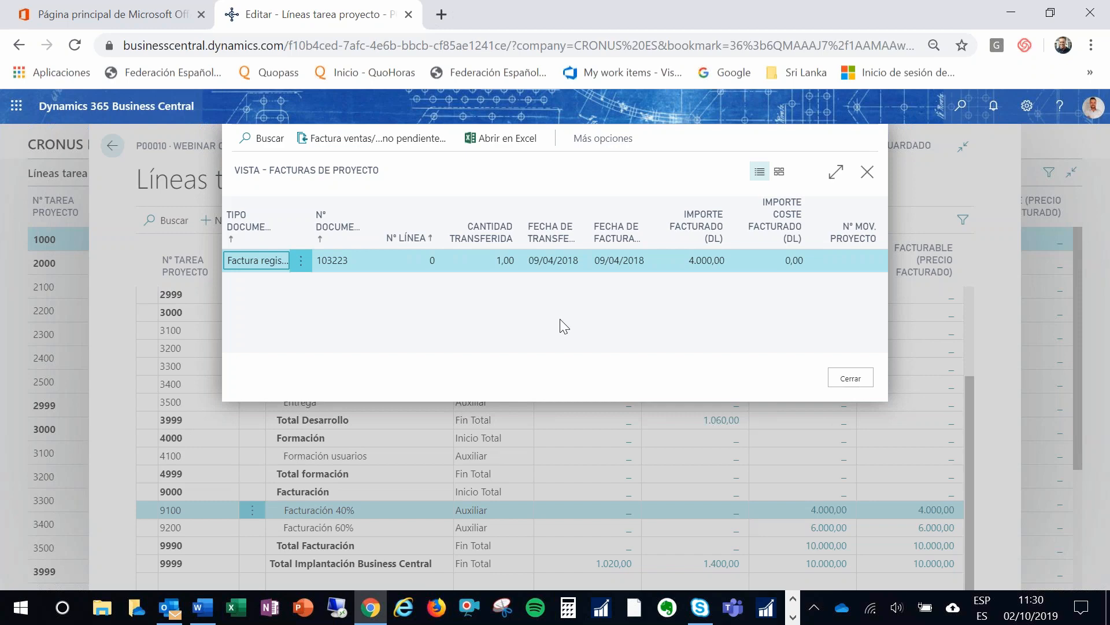
{"action": "left_click", "coordinate": [850, 379]}
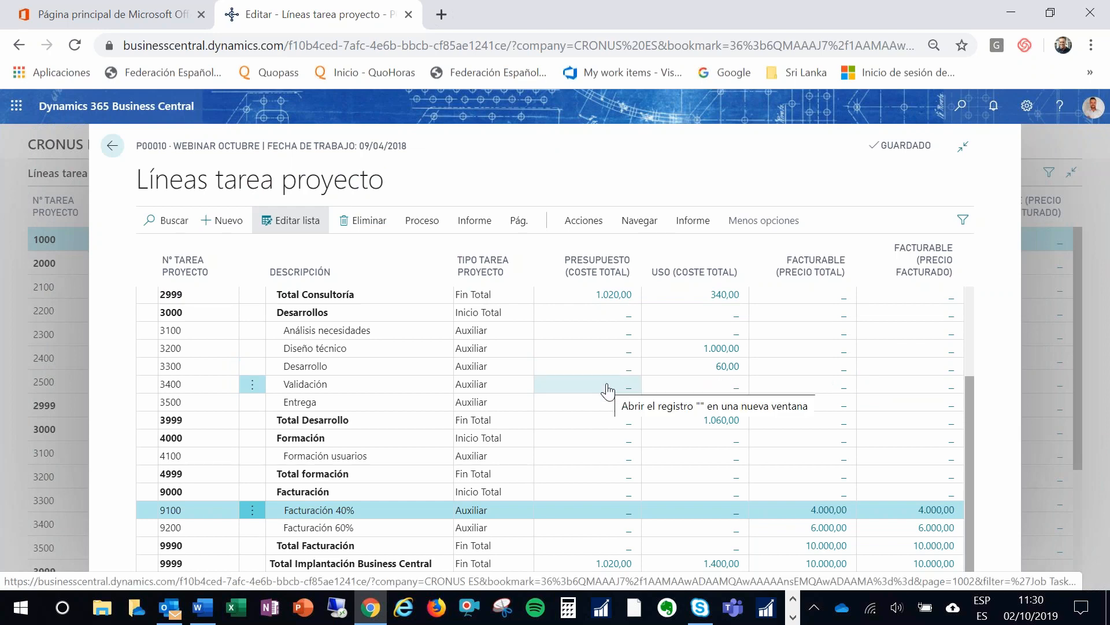
Step: Preview the Proyecto real vs. presupuesto report for project P00010 with the currency left as Divisa local
{"action": "scroll", "coordinate": [608, 391], "scroll_direction": "up", "scroll_amount": 3}
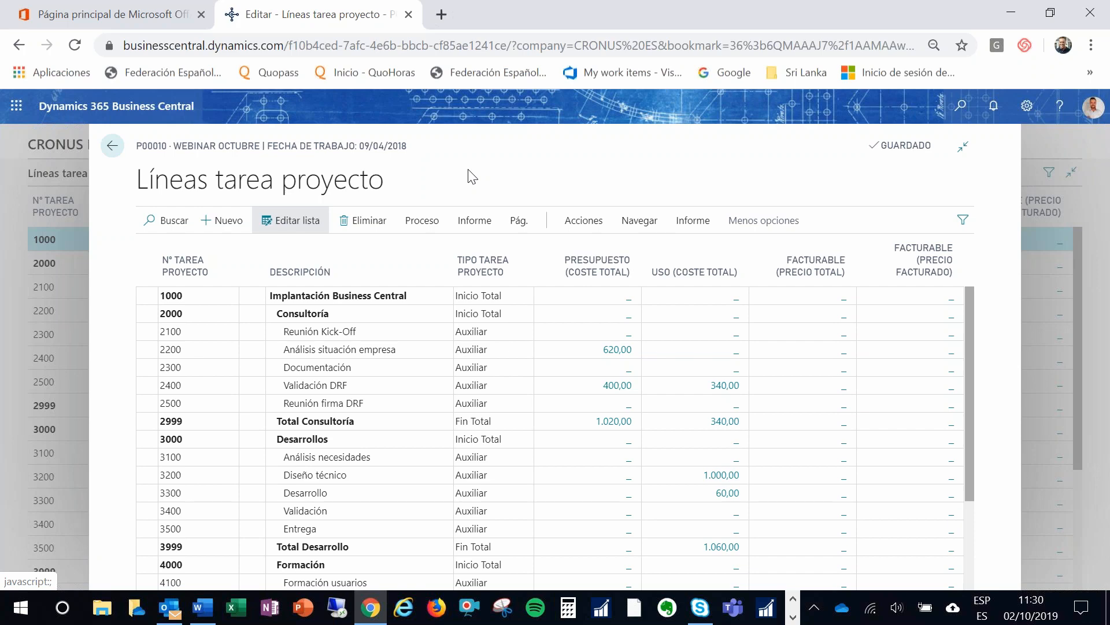
{"action": "left_click", "coordinate": [480, 223]}
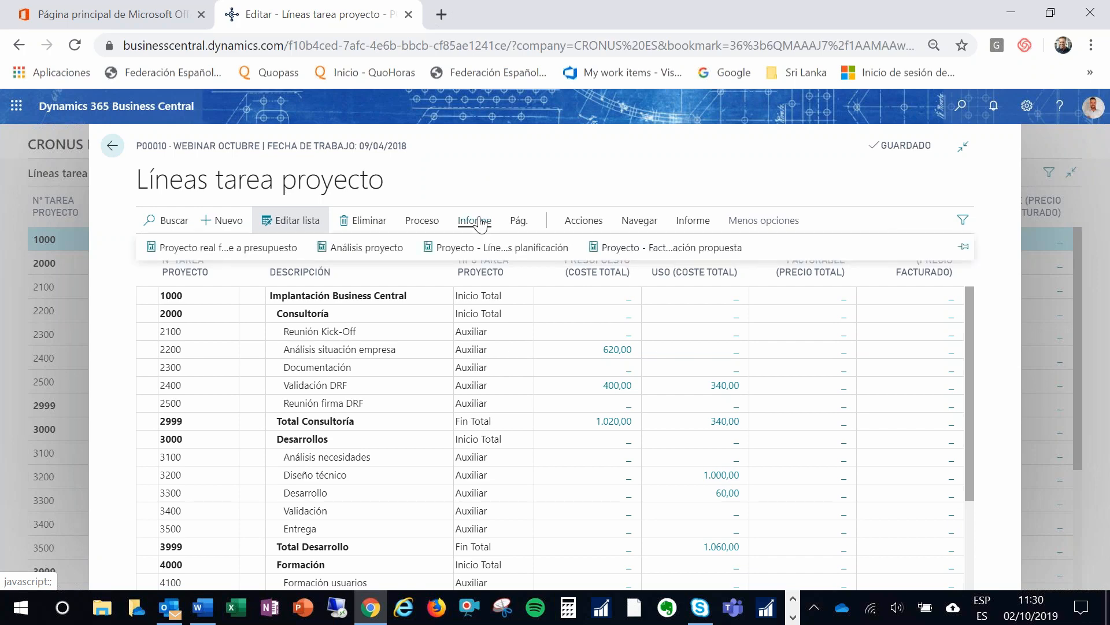
{"action": "left_click", "coordinate": [173, 251]}
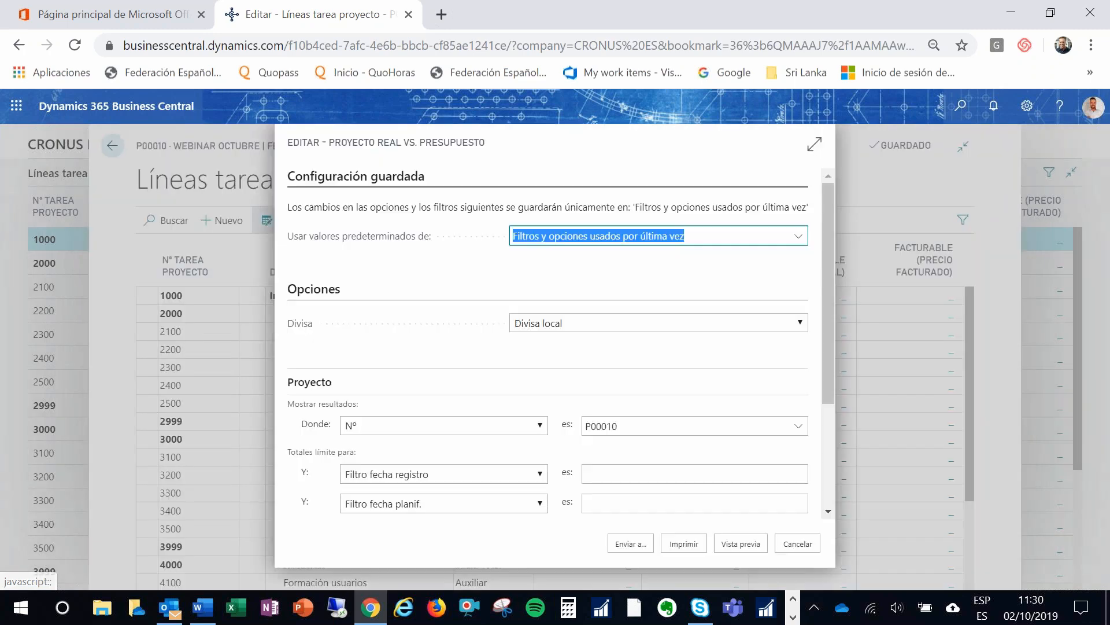
{"action": "left_click", "coordinate": [798, 427]}
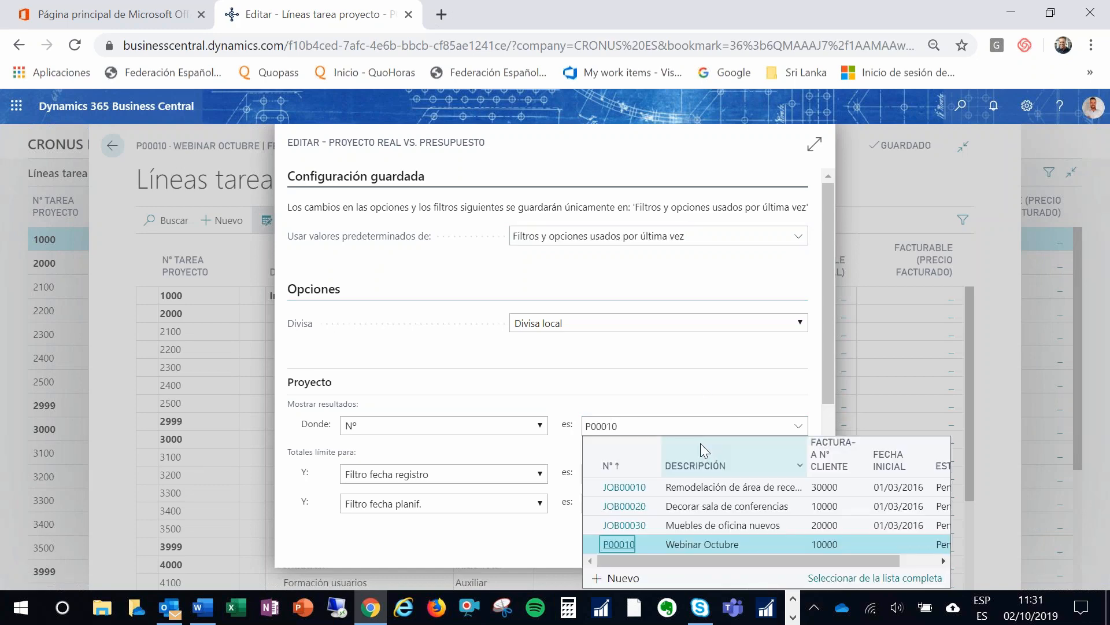
{"action": "left_click", "coordinate": [710, 543]}
{"action": "left_click", "coordinate": [732, 546]}
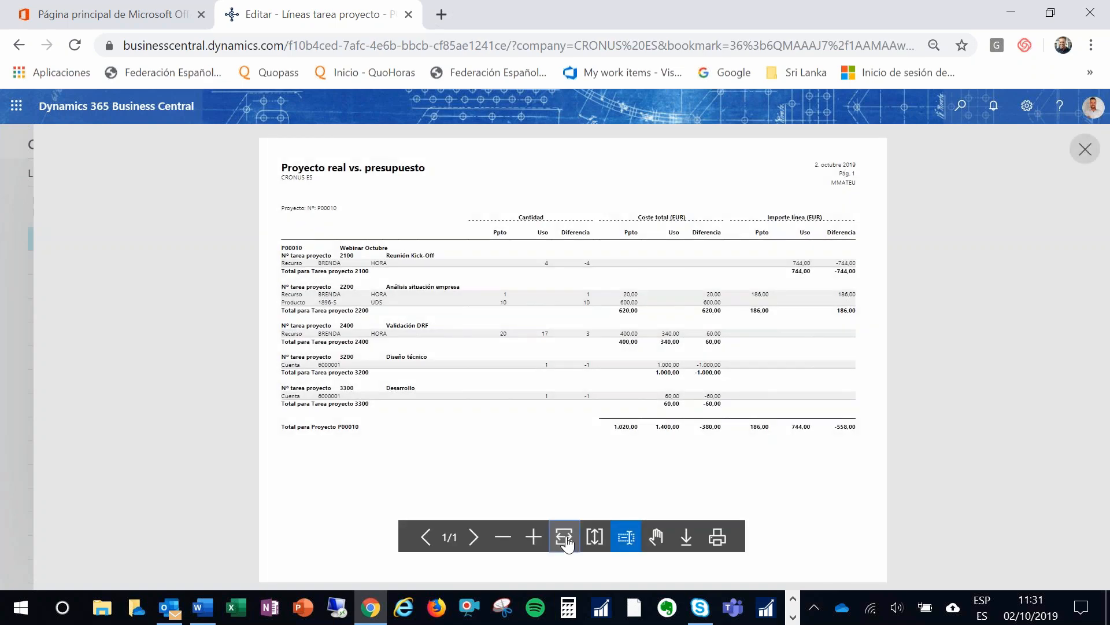
Step: Fit the report preview to the page width, examine budget, usage and difference per task, and close the preview
{"action": "left_click", "coordinate": [564, 536]}
{"action": "scroll", "coordinate": [578, 272], "scroll_direction": "down", "scroll_amount": 1}
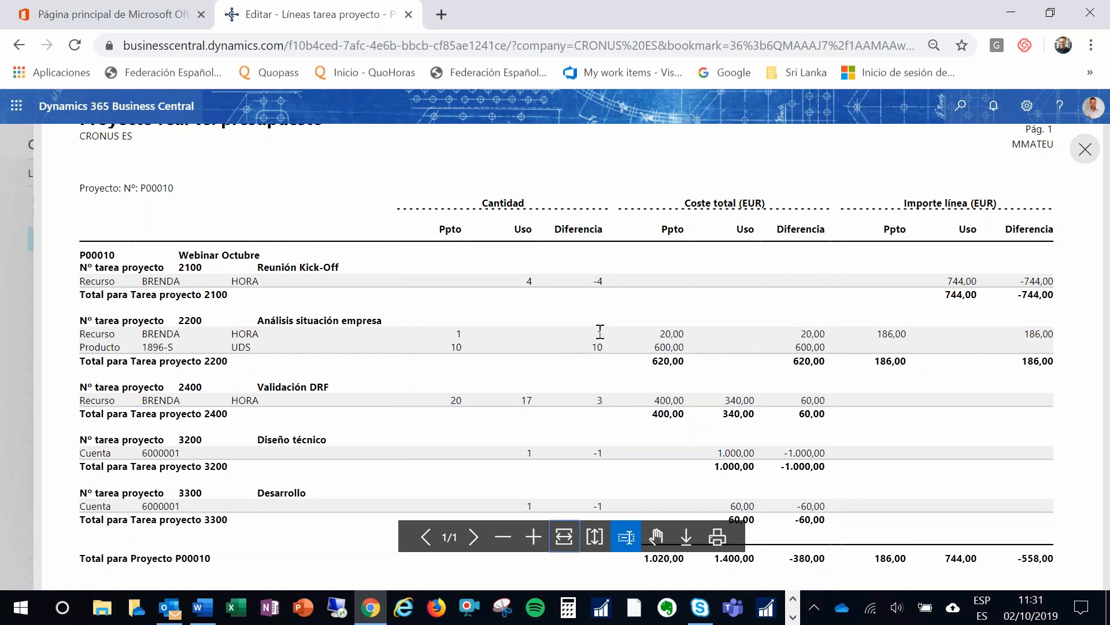
{"action": "scroll", "coordinate": [486, 367], "scroll_direction": "down", "scroll_amount": 1}
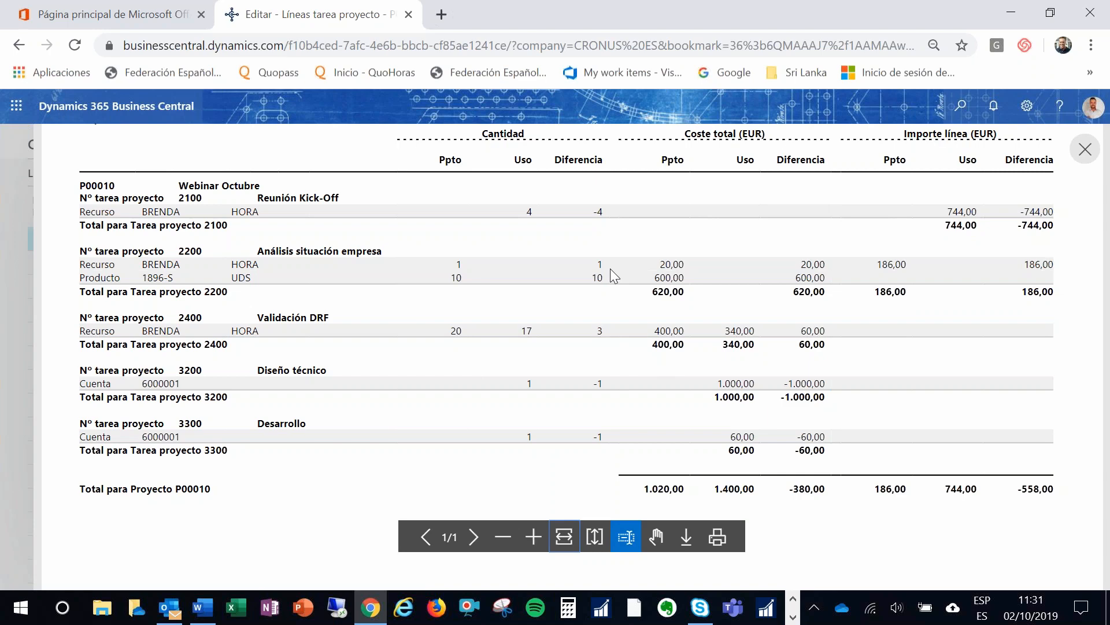
{"action": "scroll", "coordinate": [610, 268], "scroll_direction": "up", "scroll_amount": 1}
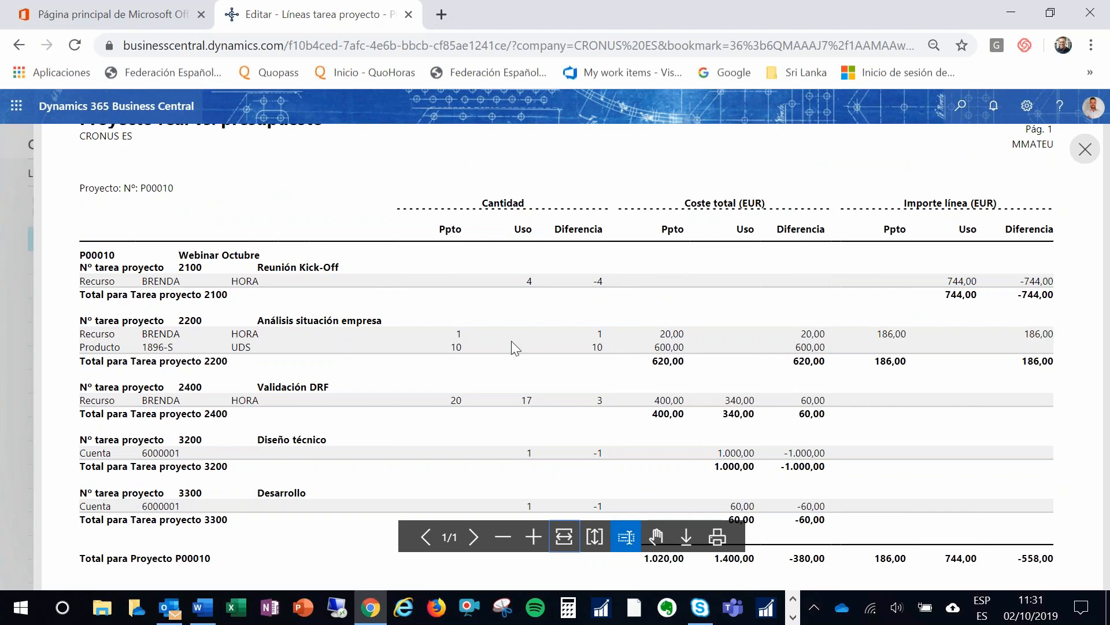
{"action": "key", "text": "Escape"}
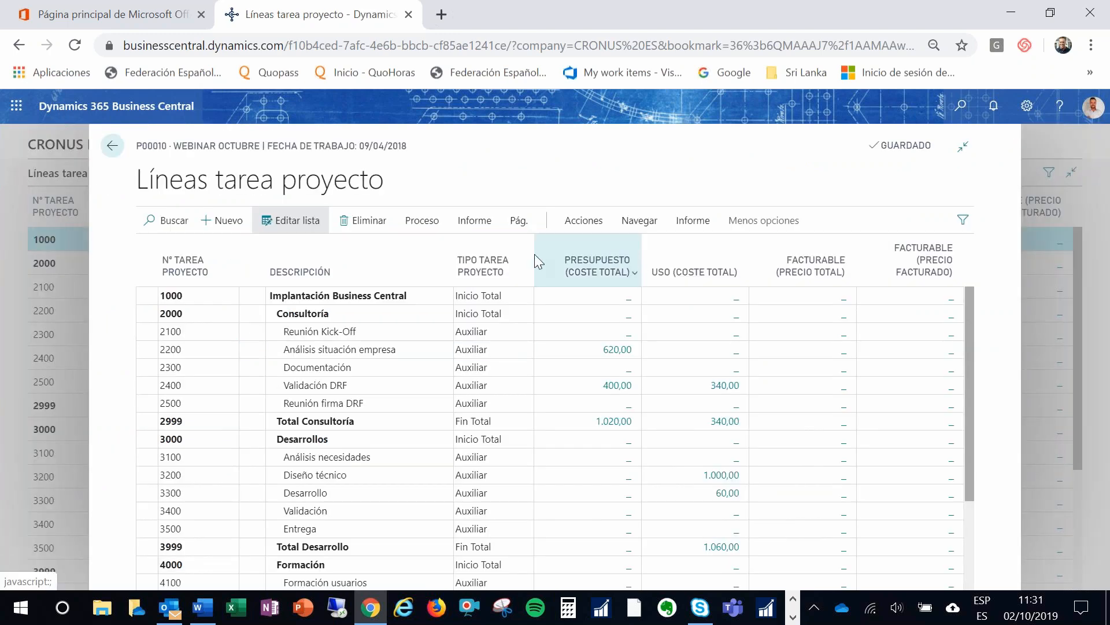
Step: Close the expanded project task lines and log in to the QuoHoras portal in a new browser tab with the saved credentials
{"action": "key", "text": "Escape"}
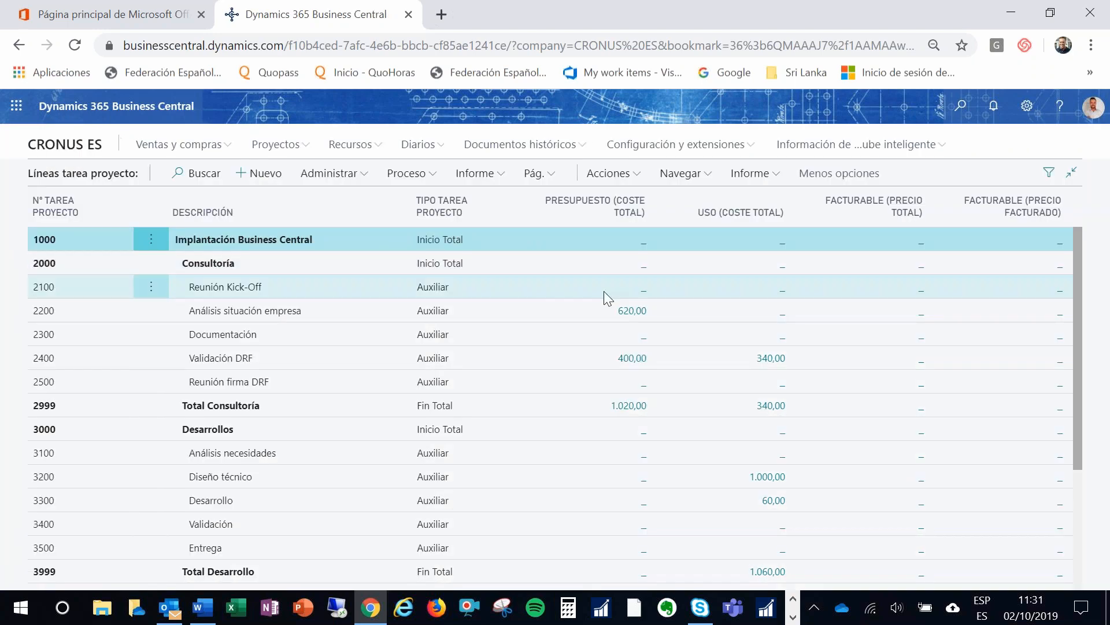
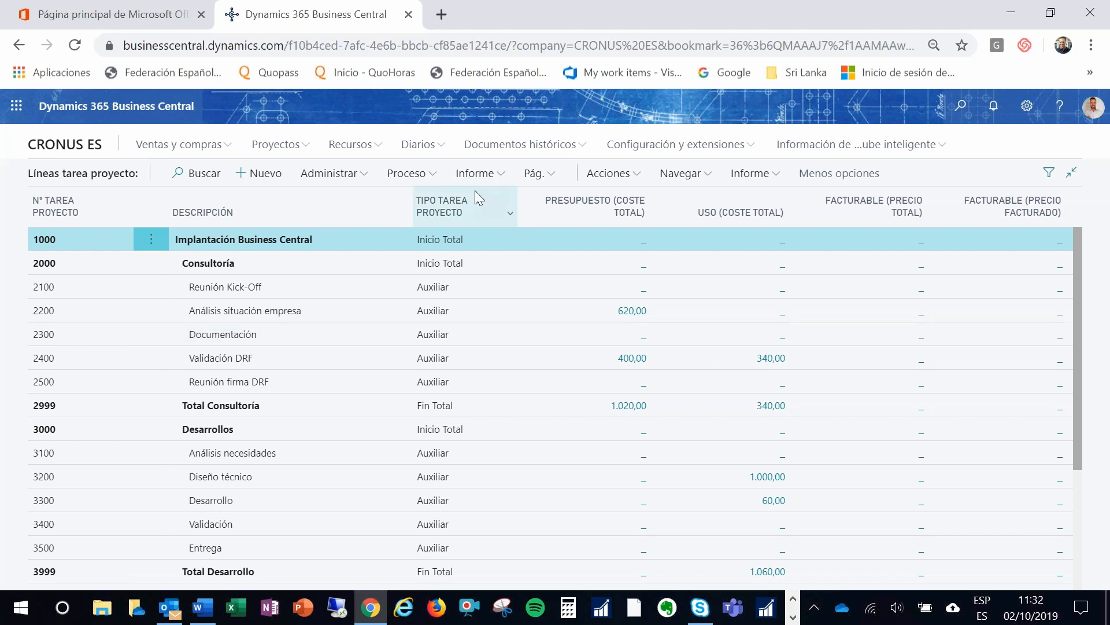
{"action": "left_click", "coordinate": [440, 15]}
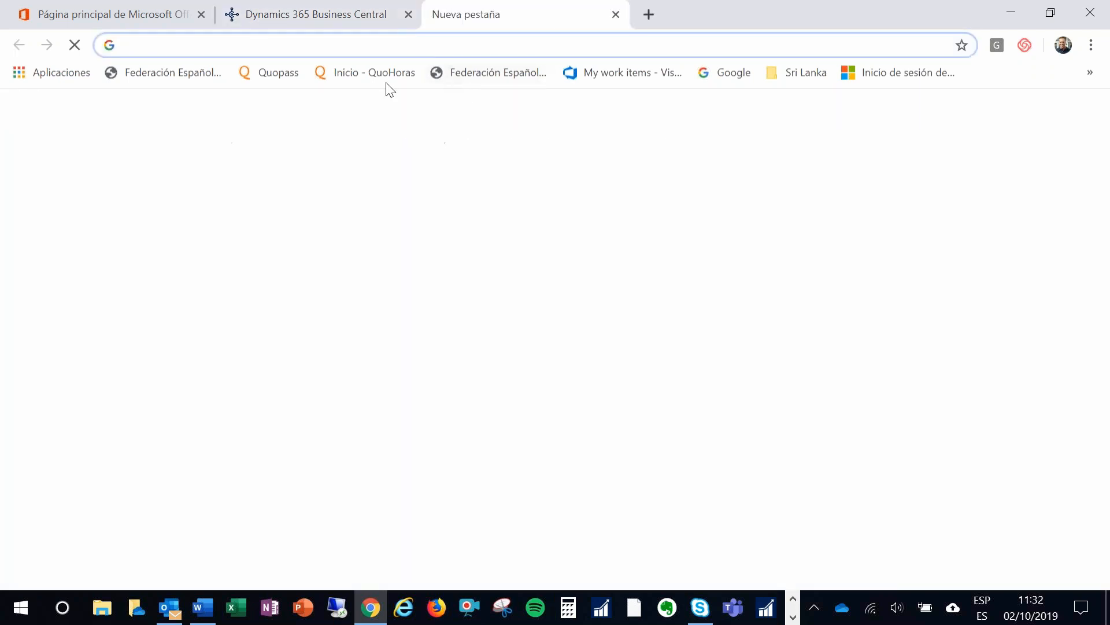
{"action": "left_click", "coordinate": [364, 77]}
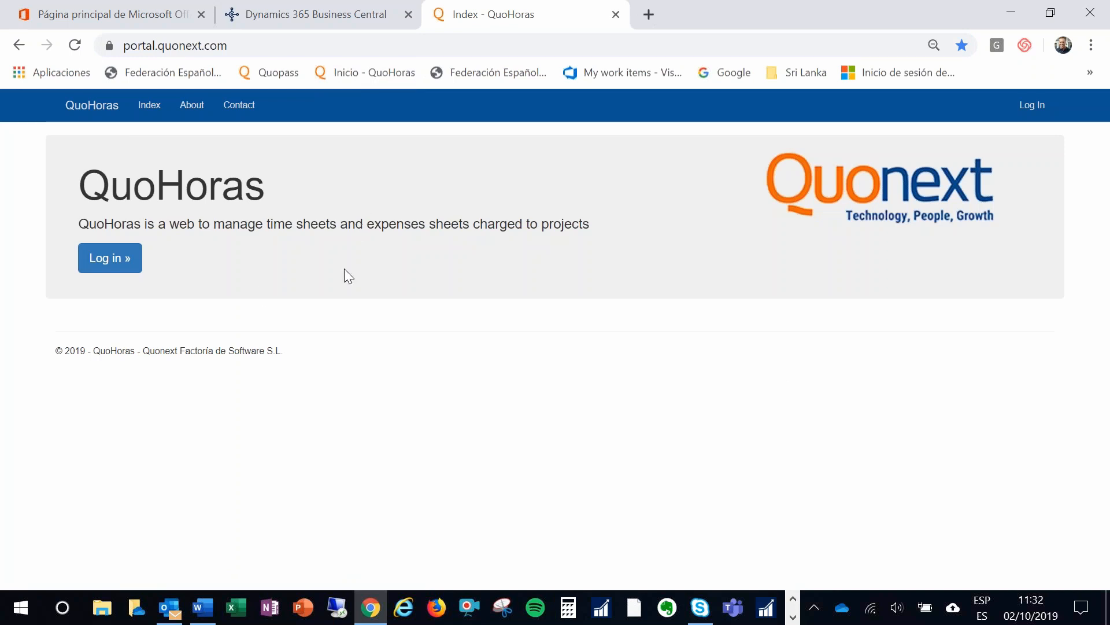
{"action": "left_click", "coordinate": [120, 263]}
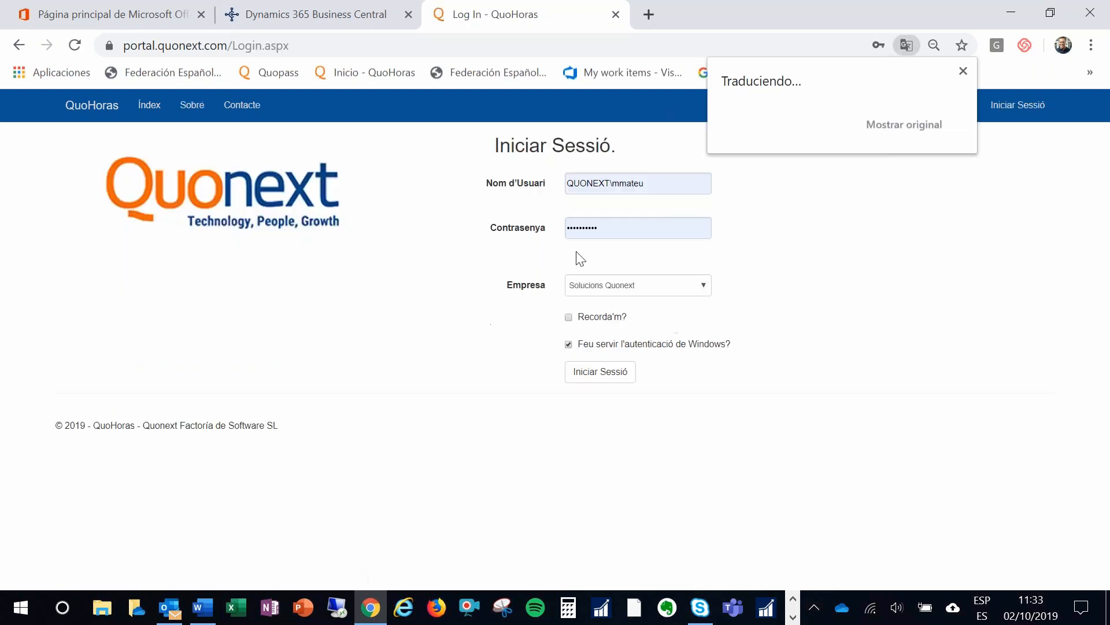
{"action": "left_click", "coordinate": [602, 374]}
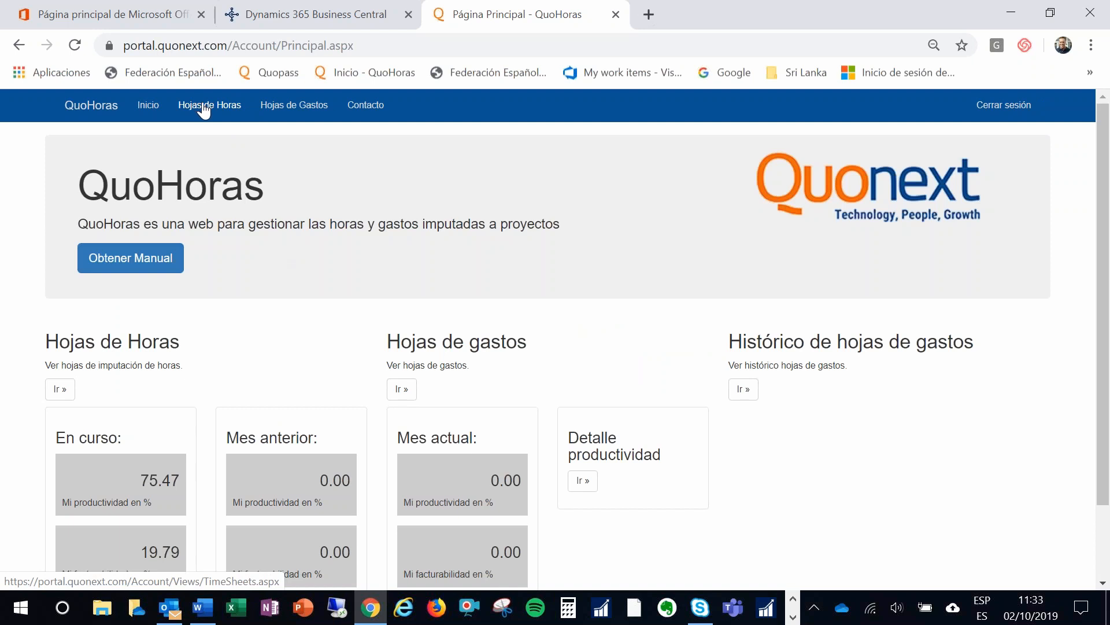
Step: Open time sheet HH012315 for 30/09/2019 to 06/10/2019 for editing and set its first line's type to Tarea
{"action": "left_click", "coordinate": [225, 108]}
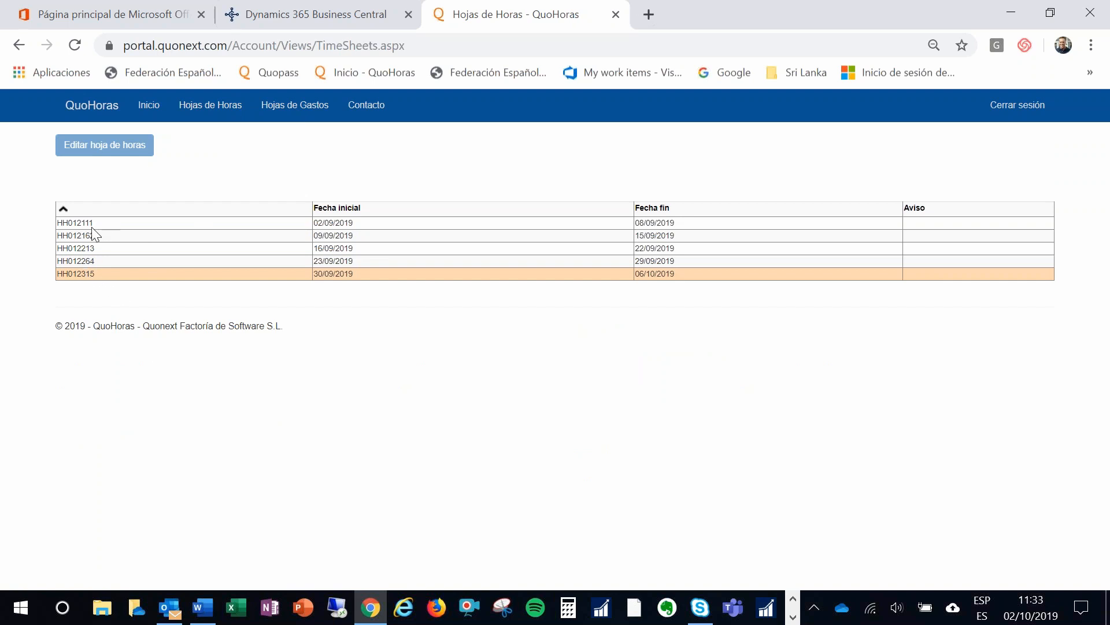
{"action": "left_click", "coordinate": [77, 270]}
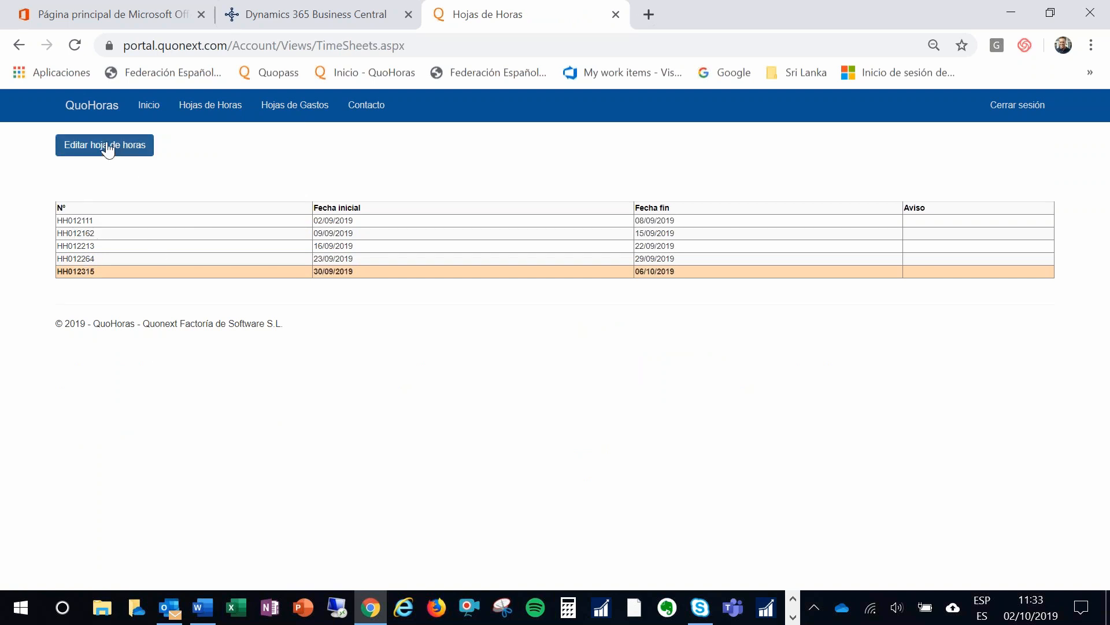
{"action": "left_click", "coordinate": [99, 292]}
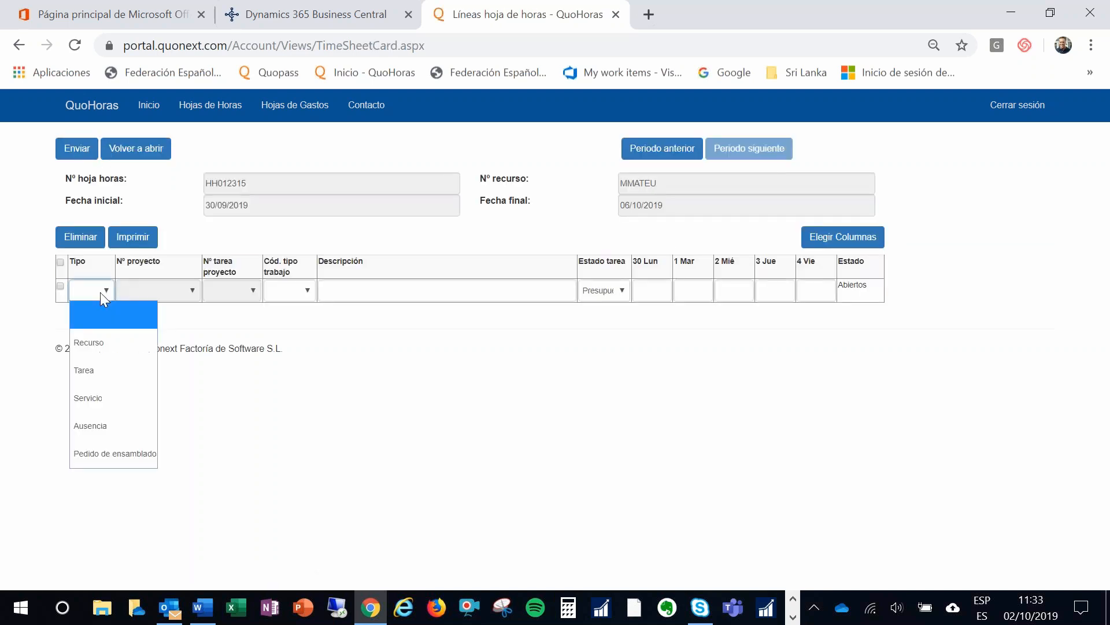
{"action": "left_click", "coordinate": [105, 369]}
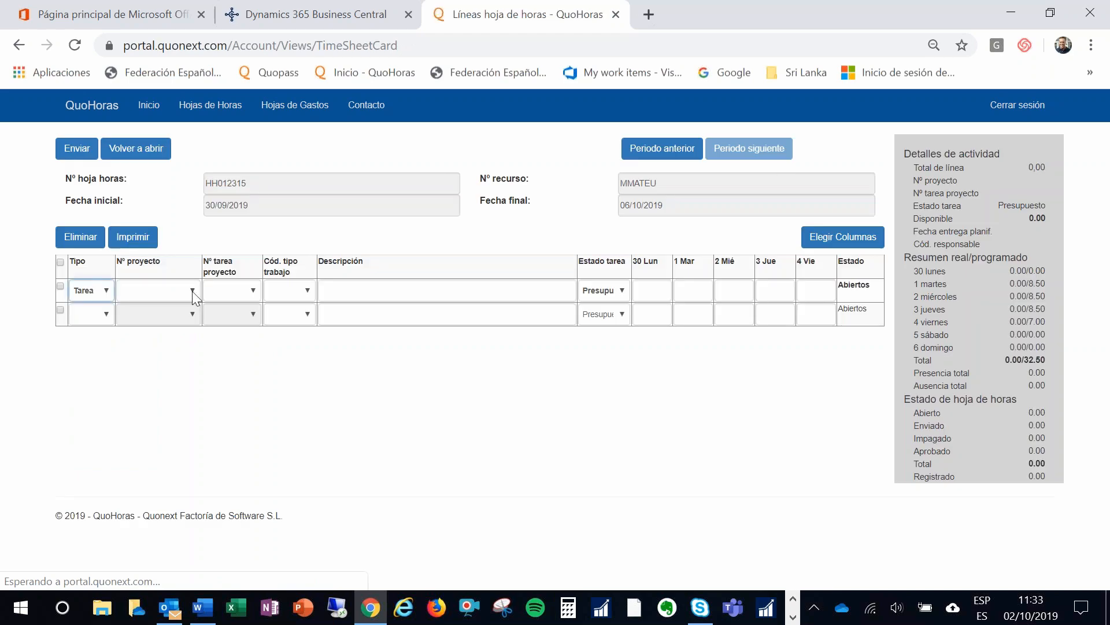
Step: Look through the project number choices for the Tarea line and leave the field empty
{"action": "left_click", "coordinate": [192, 290]}
{"action": "scroll", "coordinate": [217, 369], "scroll_direction": "down", "scroll_amount": 3}
{"action": "left_click", "coordinate": [214, 387]}
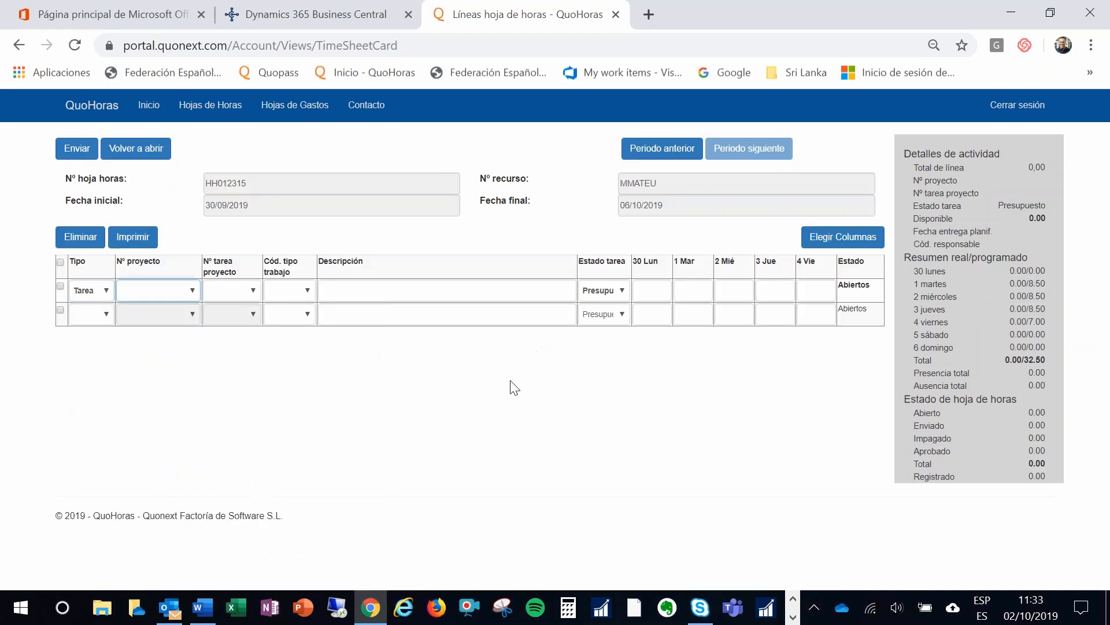
{"action": "left_click", "coordinate": [456, 290]}
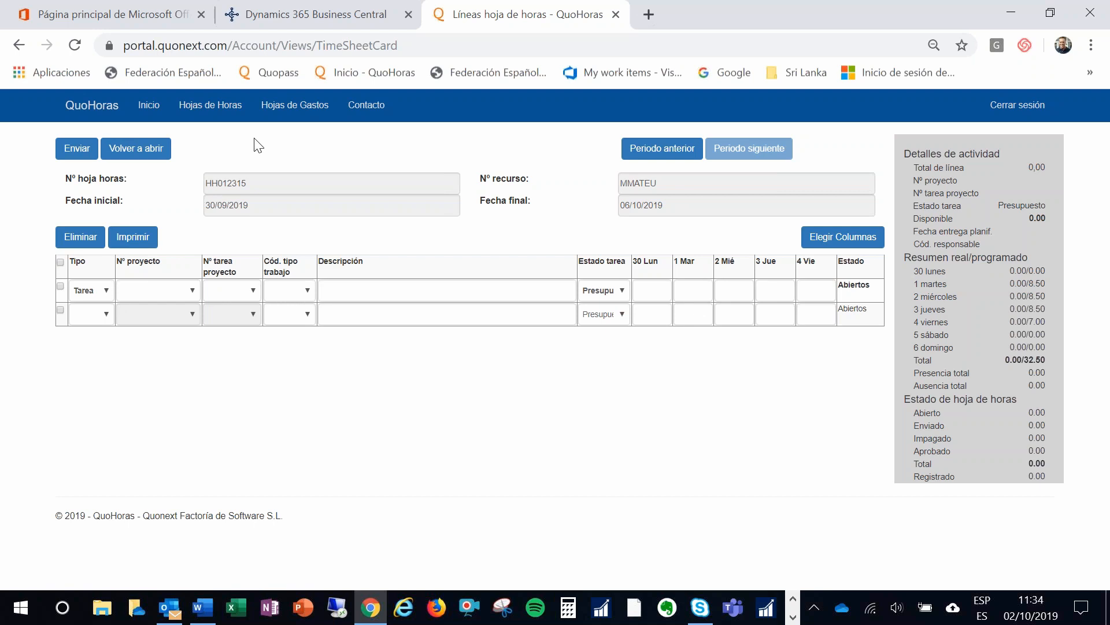
Step: Examine the expense sheet and its project expense lines in QuoHoras, and return to the project task lines in Business Central
{"action": "left_click", "coordinate": [287, 112]}
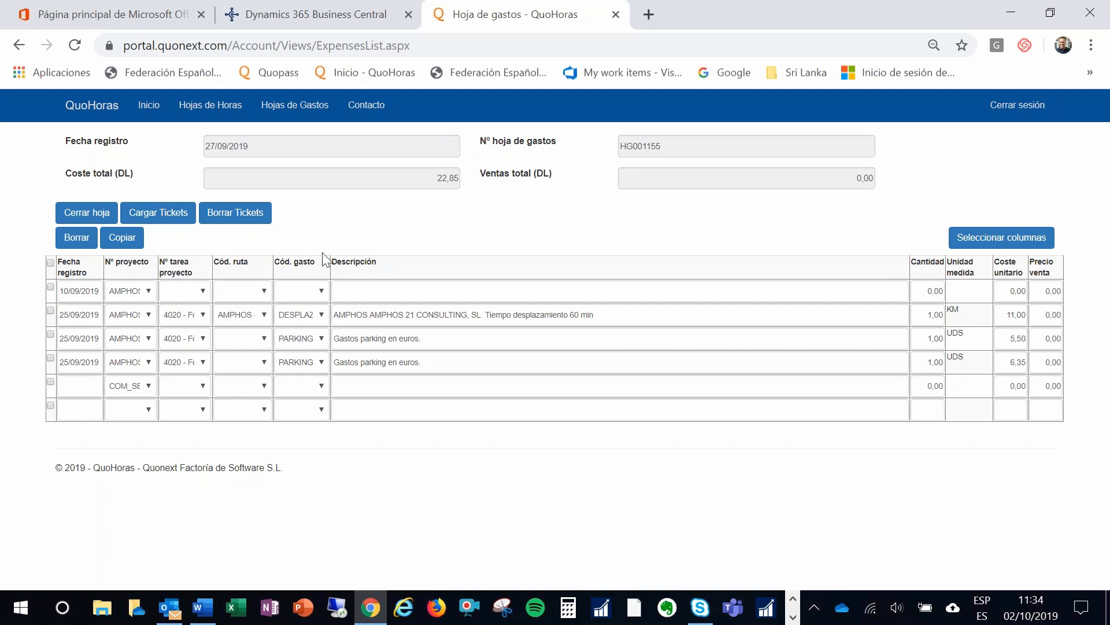
{"action": "left_click", "coordinate": [25, 45]}
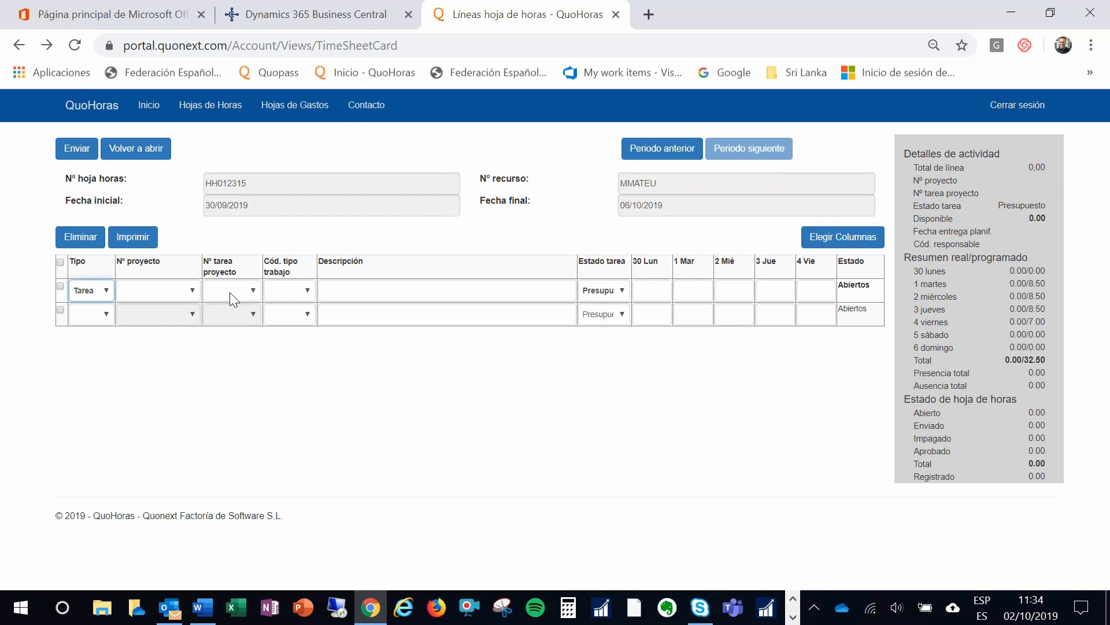
{"action": "left_click", "coordinate": [347, 21]}
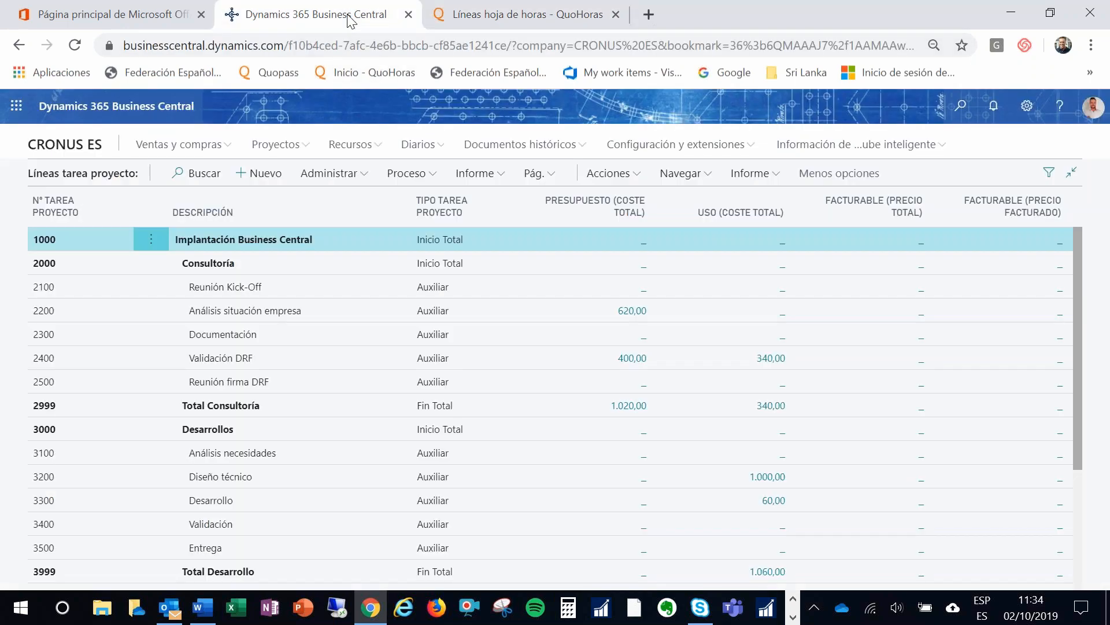